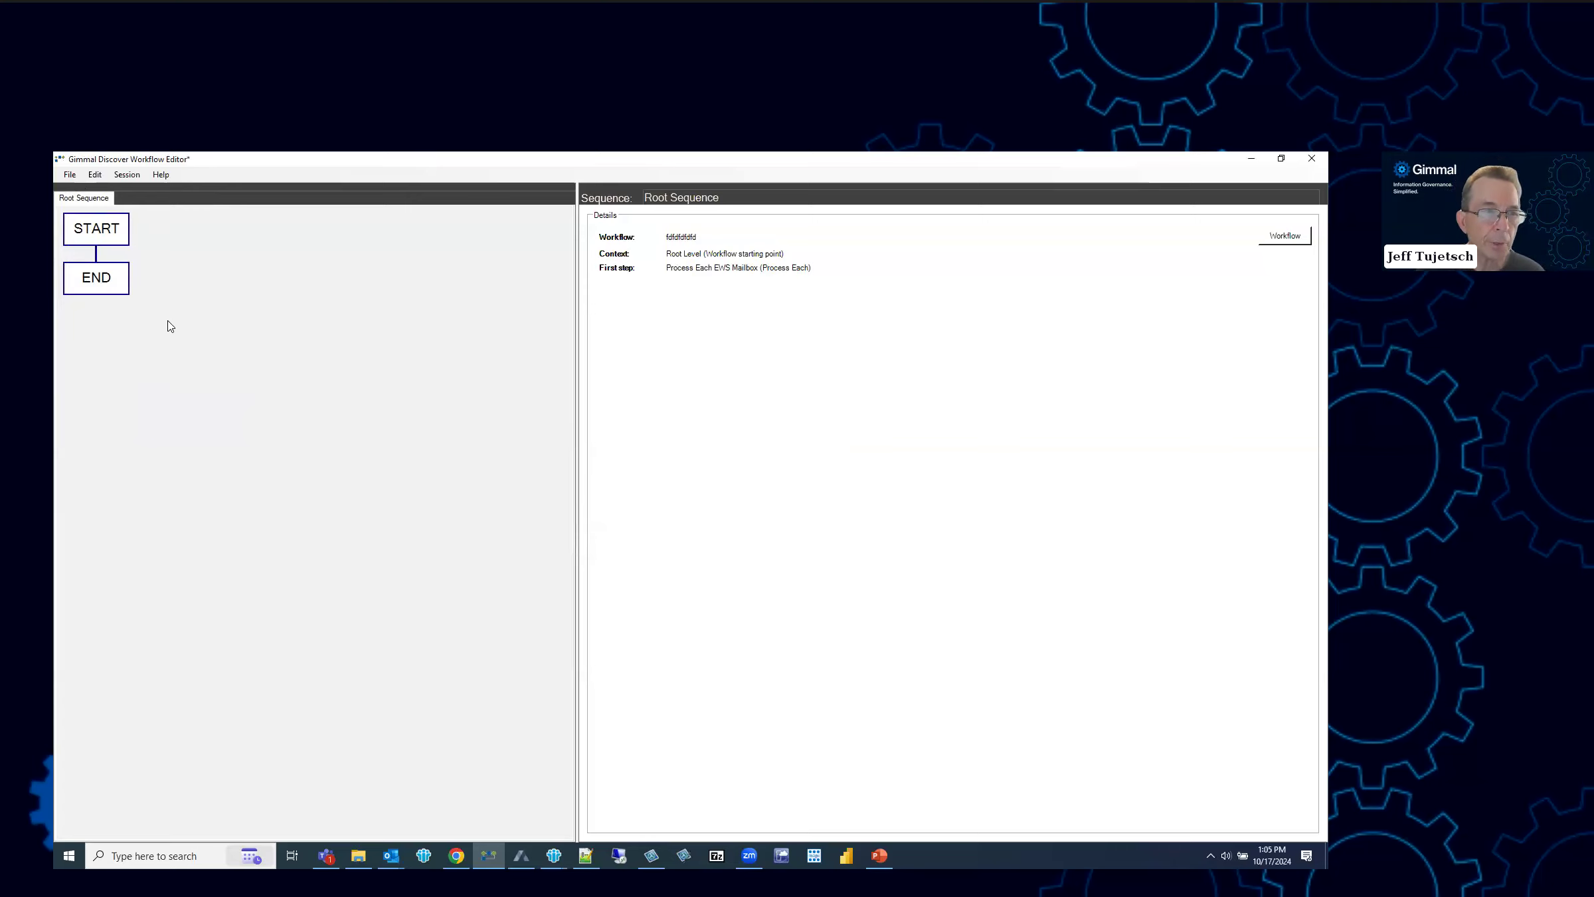
- Add a Process Each EWS Mailbox step before the root sequence's END, performing a new sequence named Mailbox on each item
right_click(98, 284)
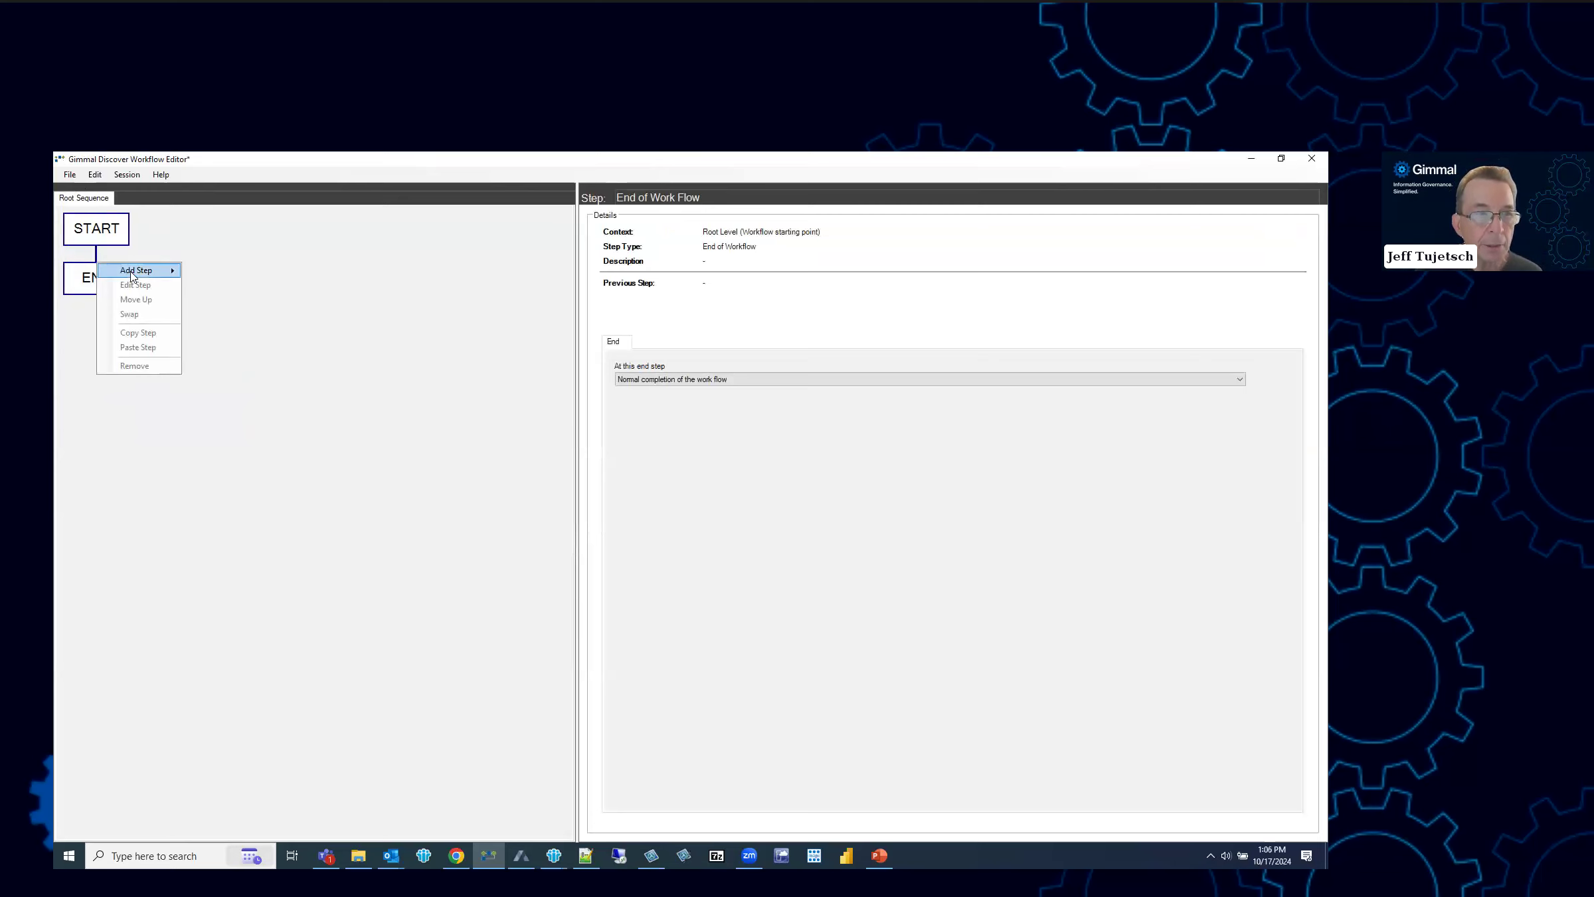
mouse_move(135, 274)
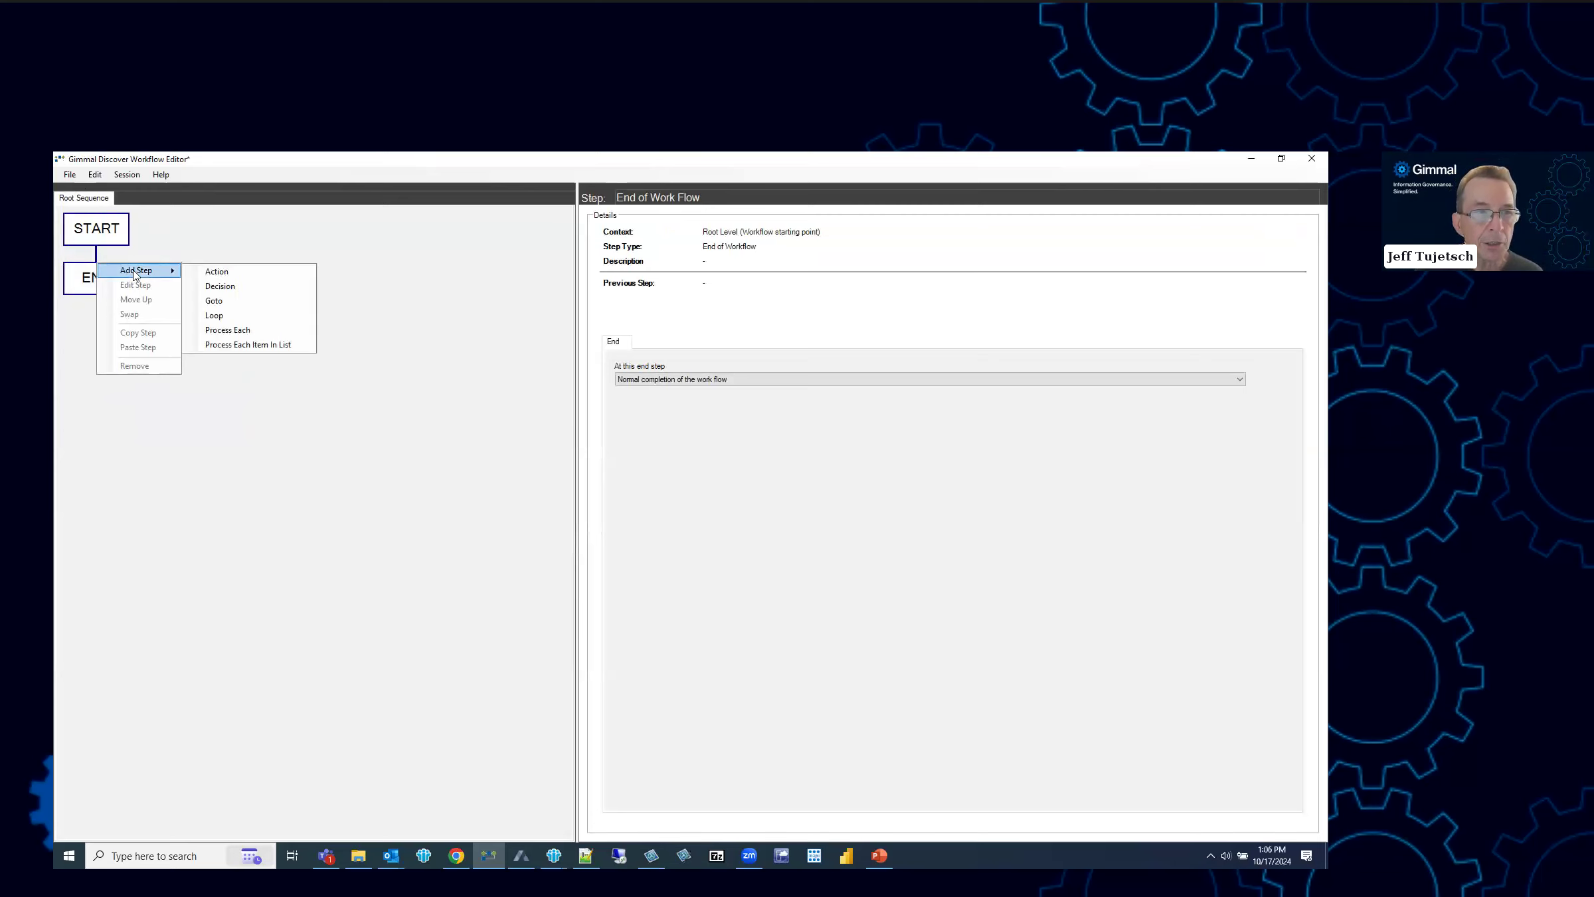
left_click(234, 330)
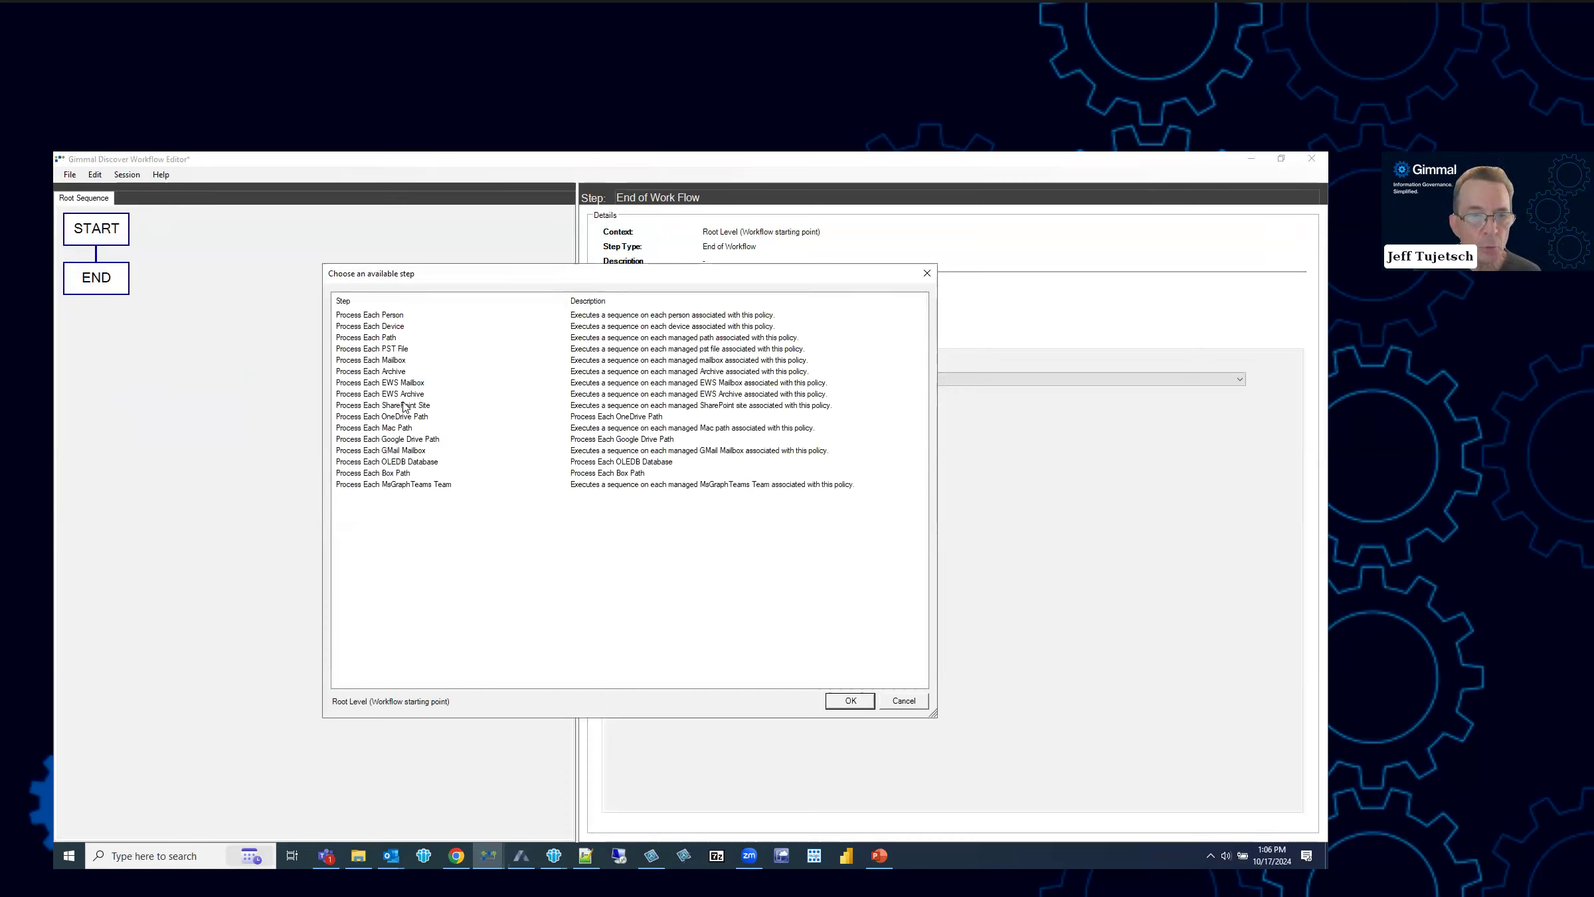
left_click(445, 384)
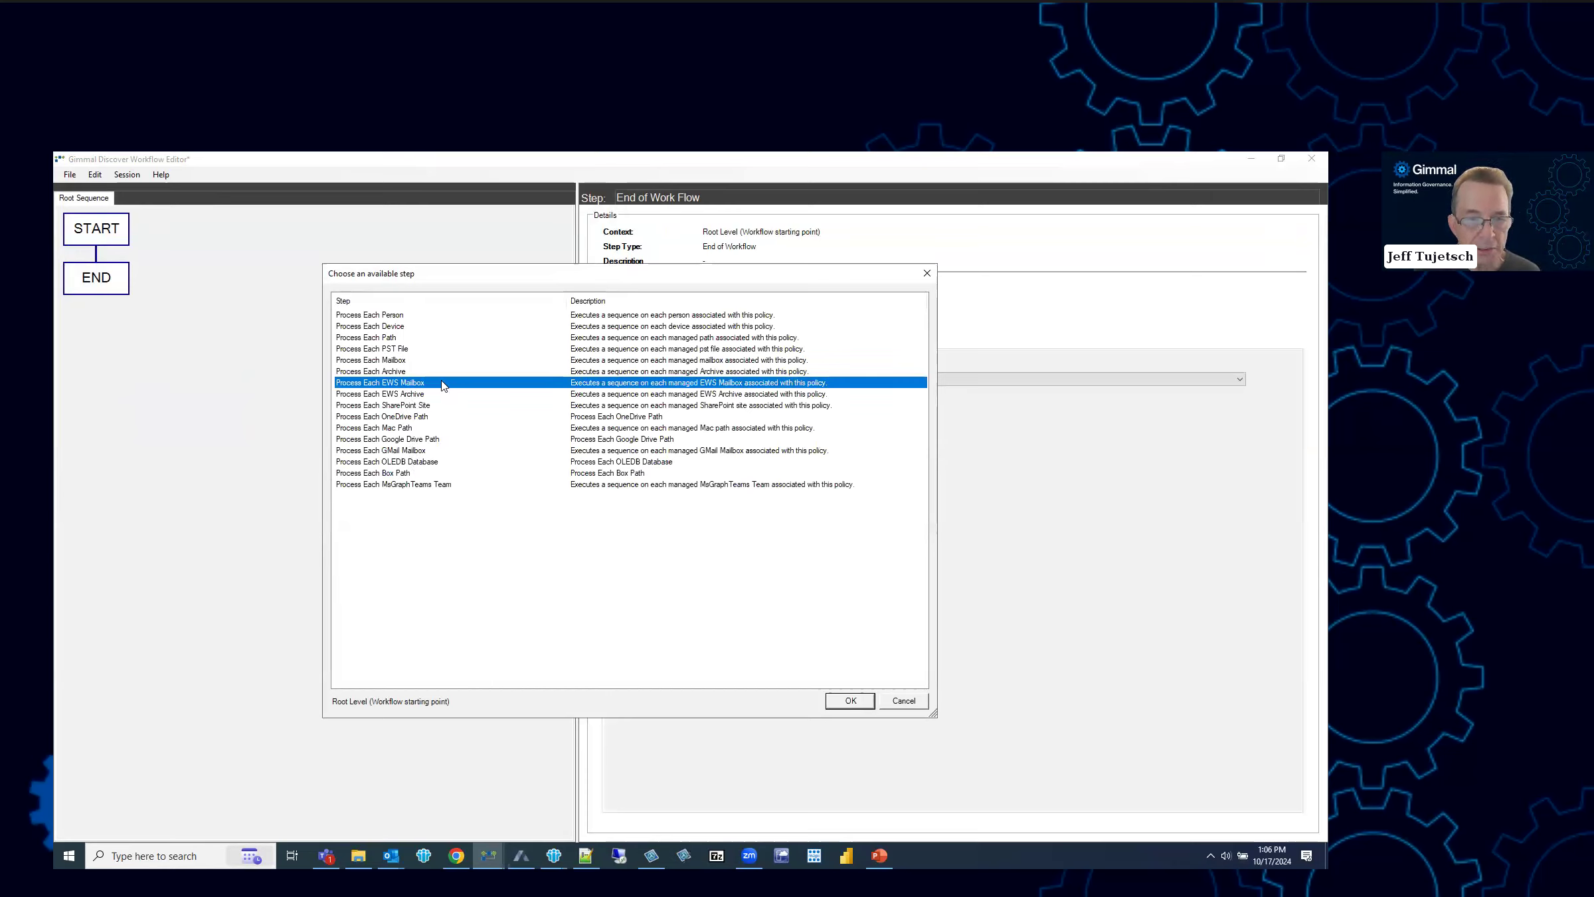
left_click(849, 701)
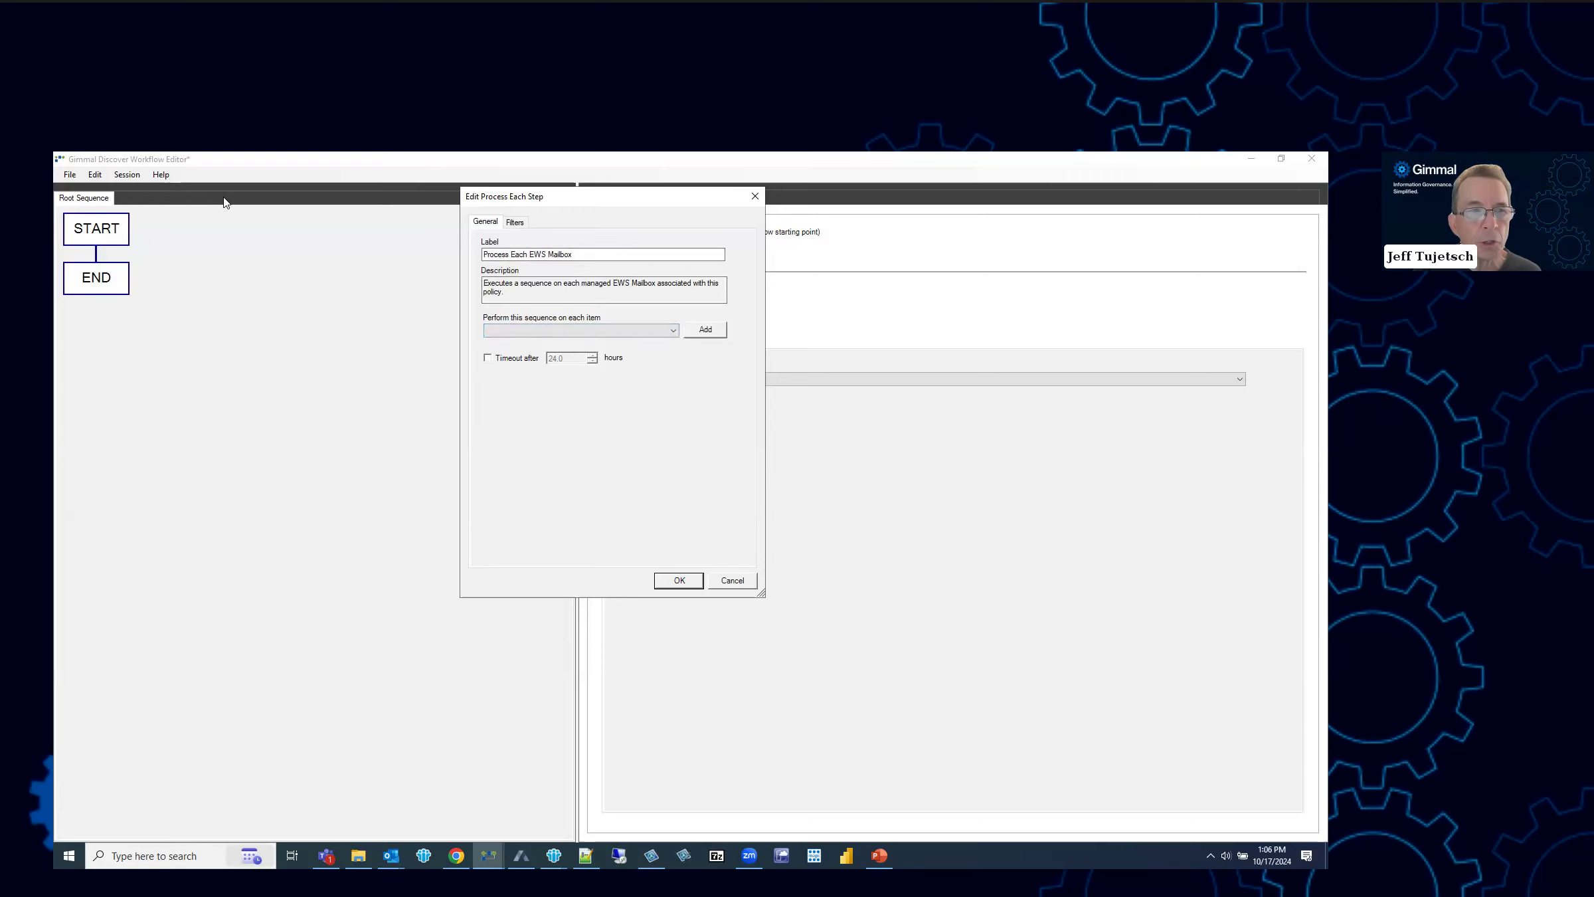
left_click(706, 330)
type("M")
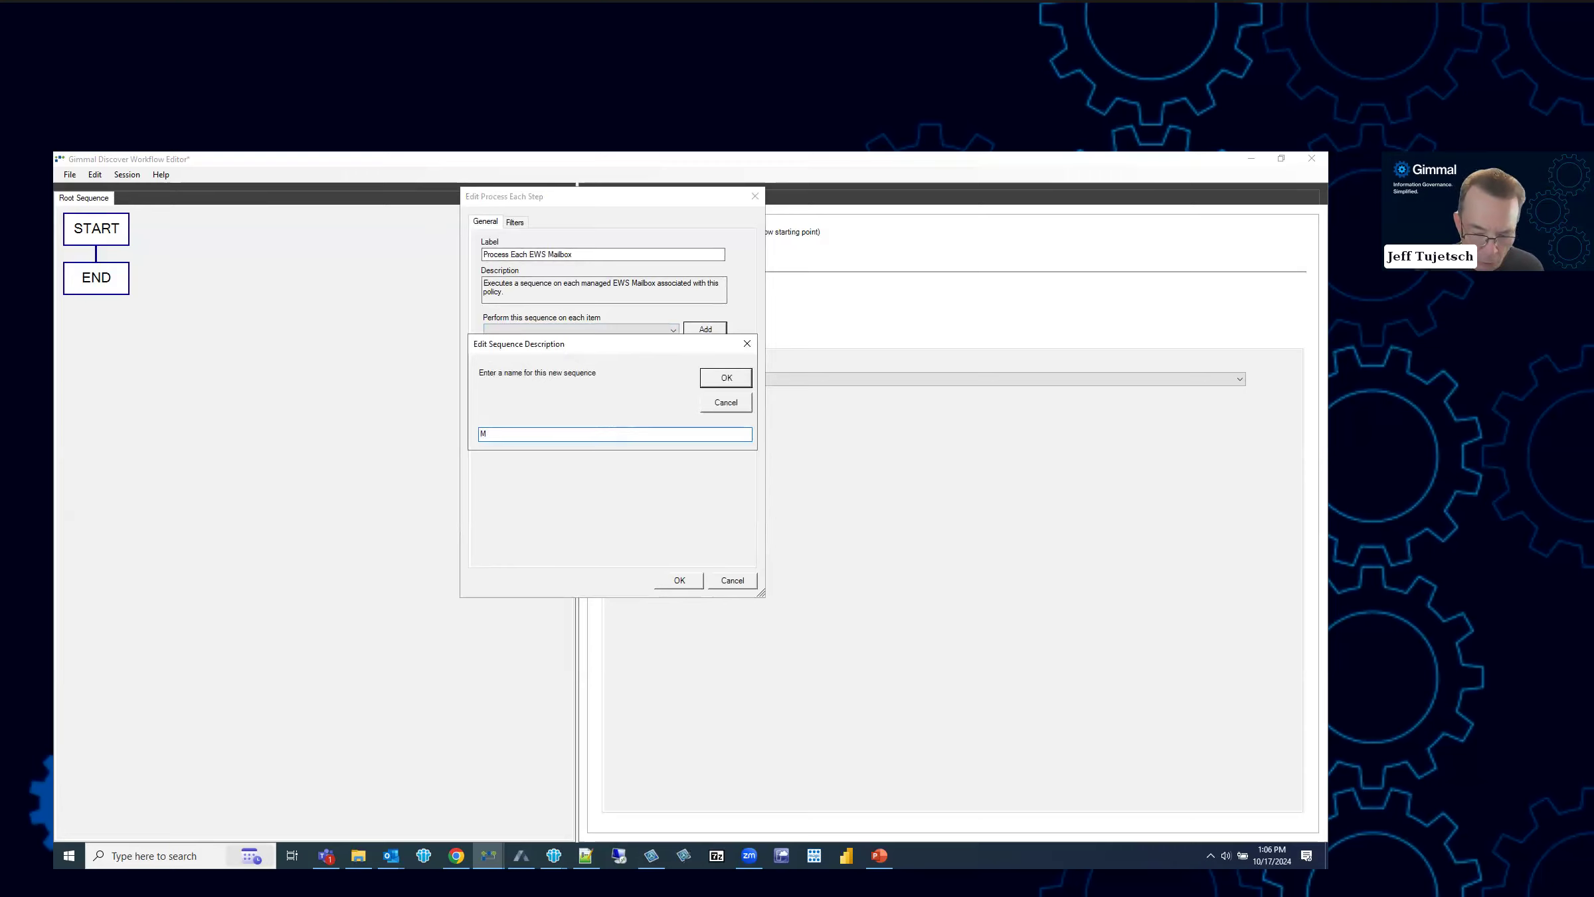
type("ailbox")
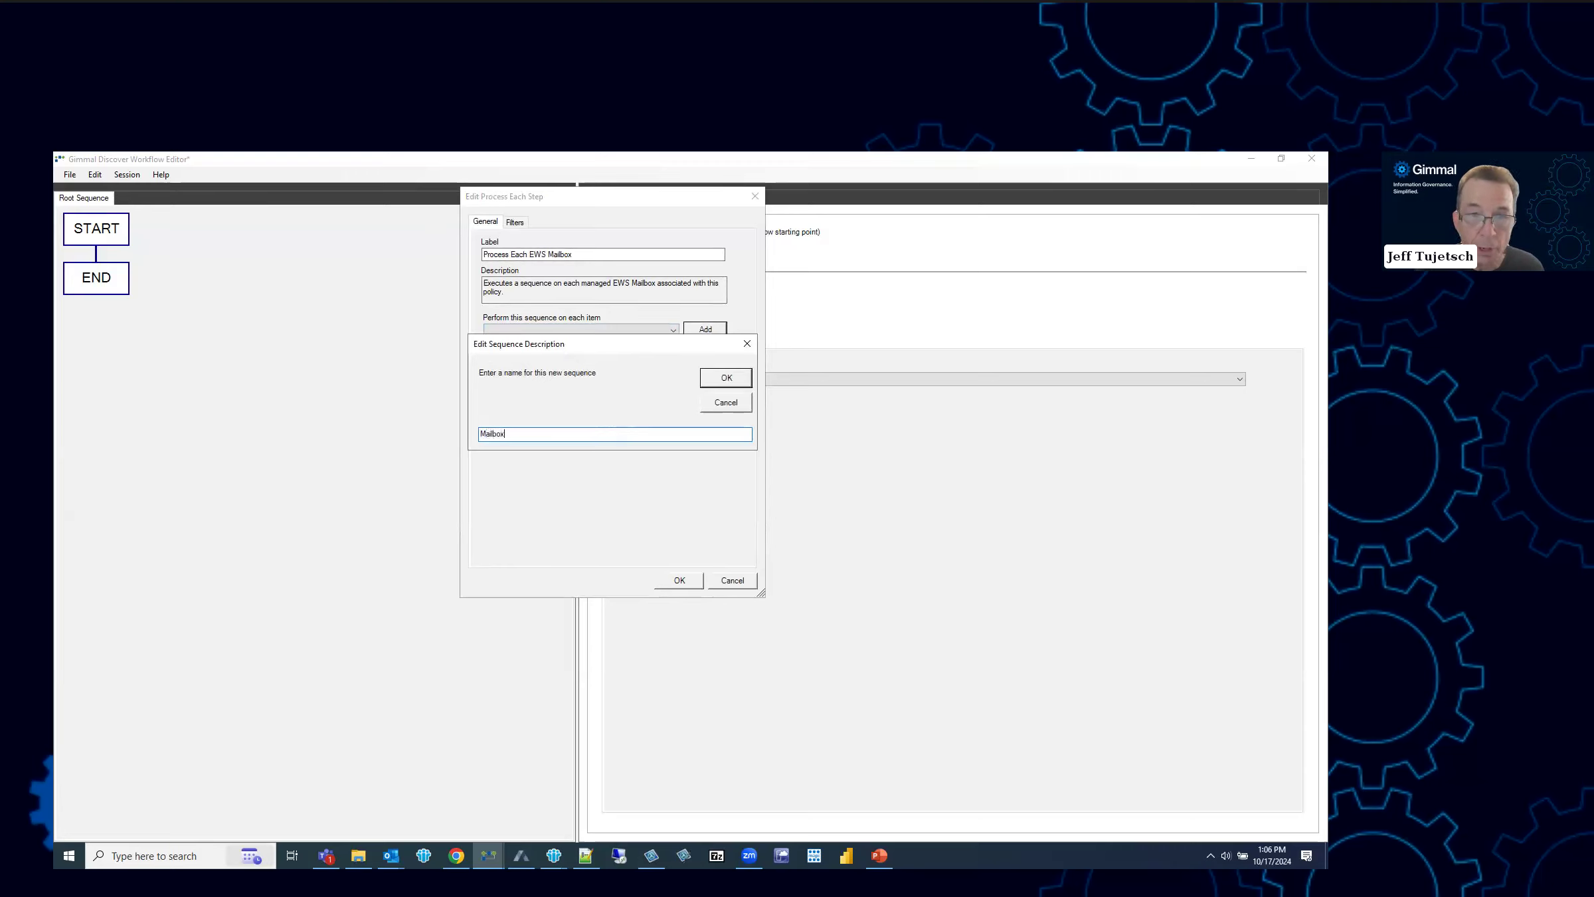
left_click(725, 379)
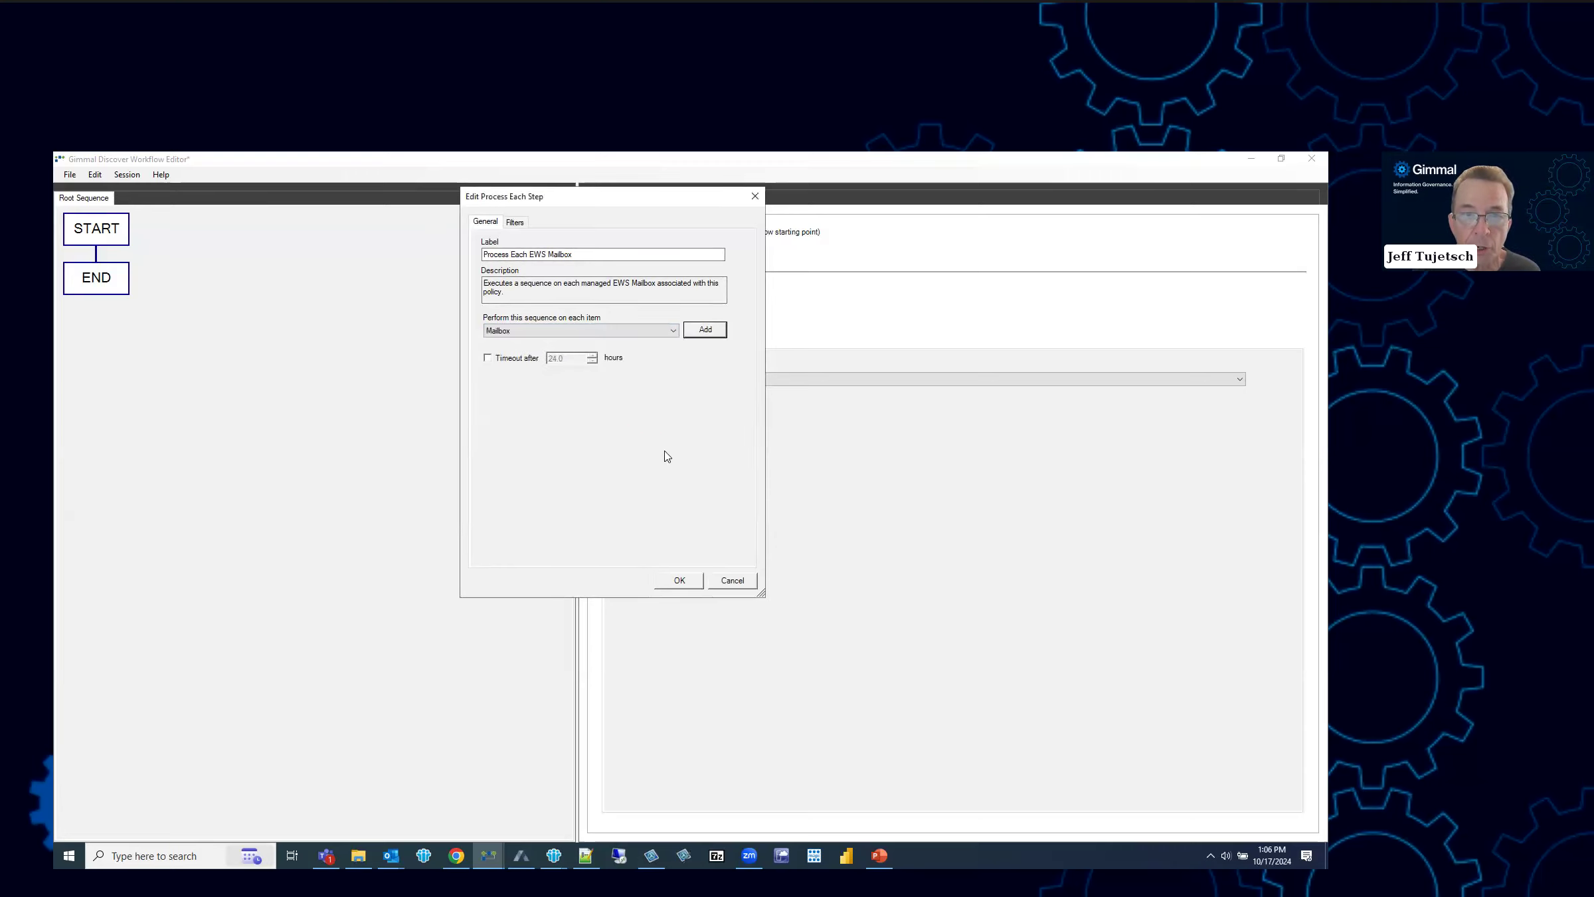
left_click(667, 579)
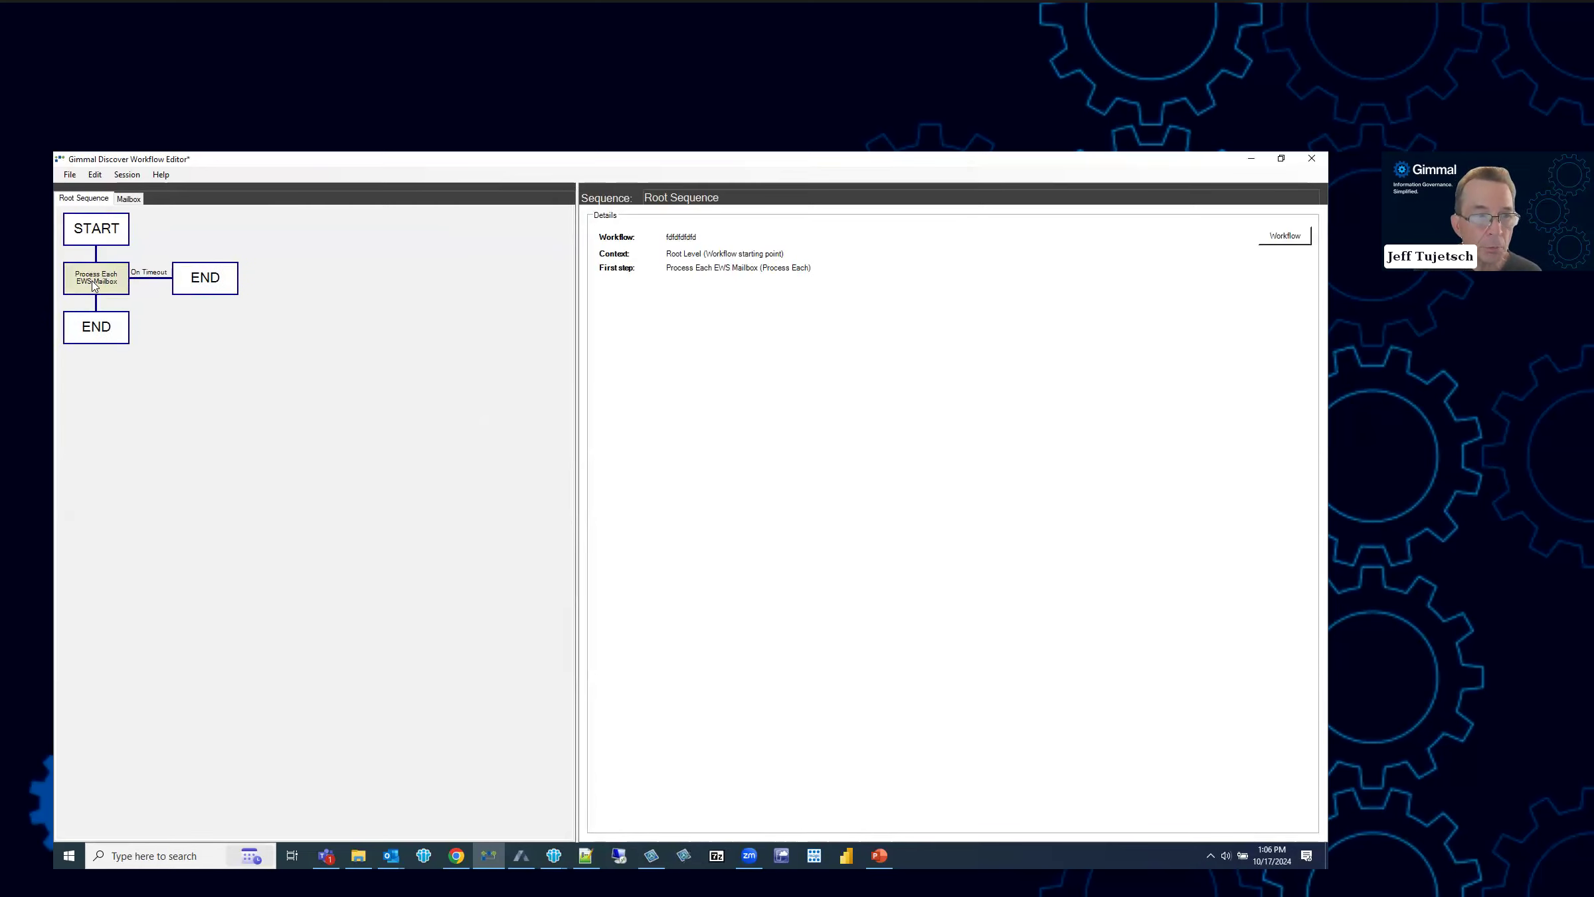
- In the Mailbox sequence, add a Process Each Email Folder step that performs a new sequence named Folder
left_click(128, 201)
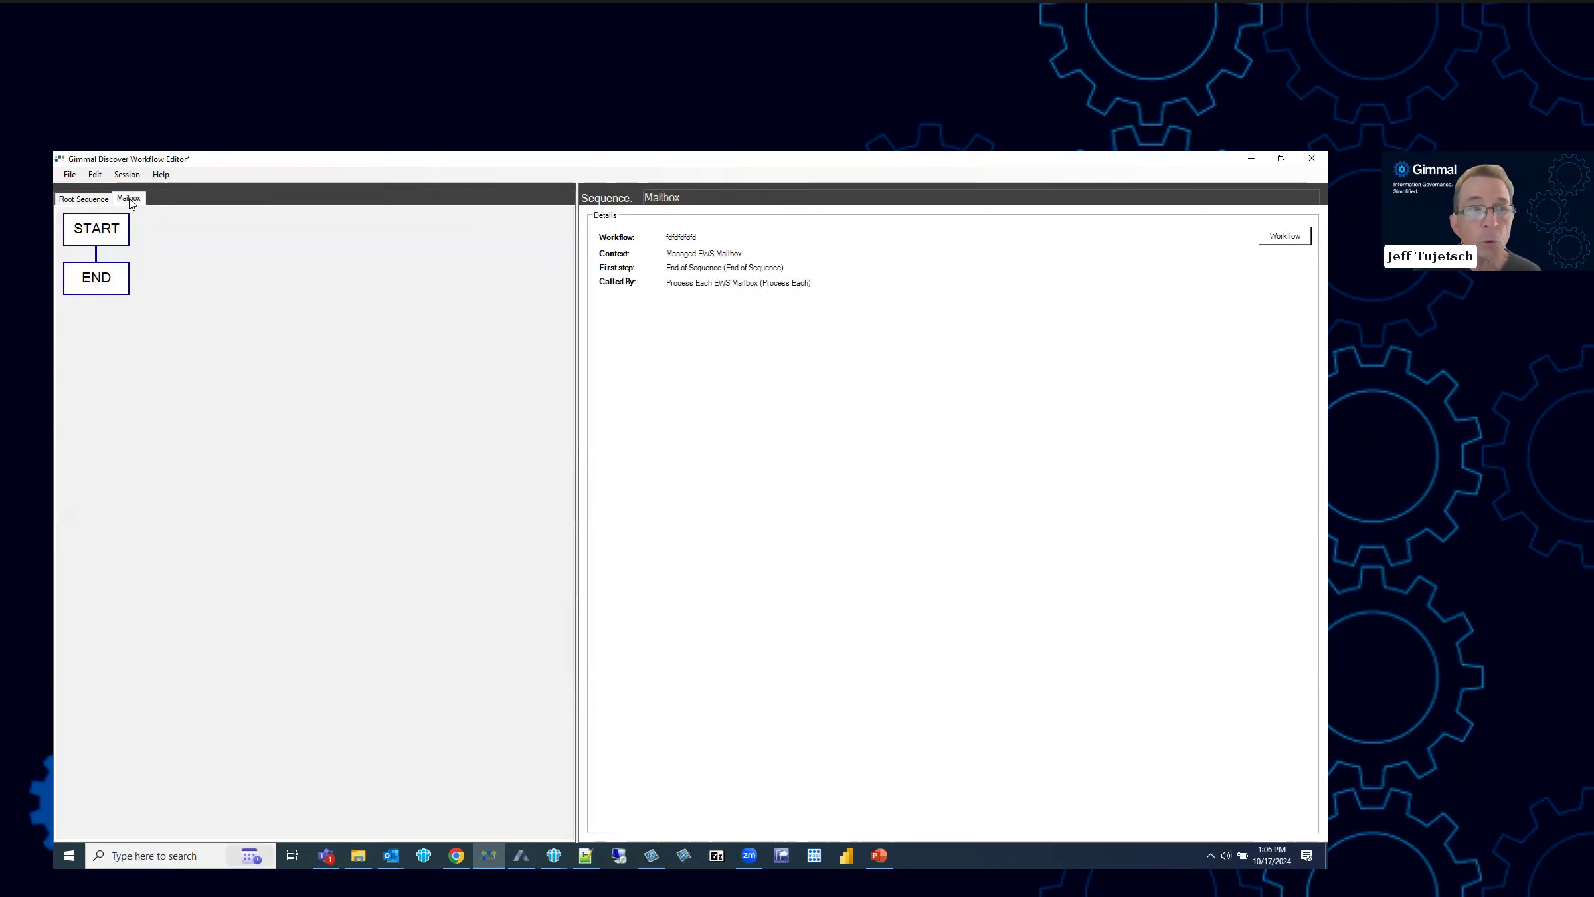
right_click(96, 264)
mouse_move(132, 271)
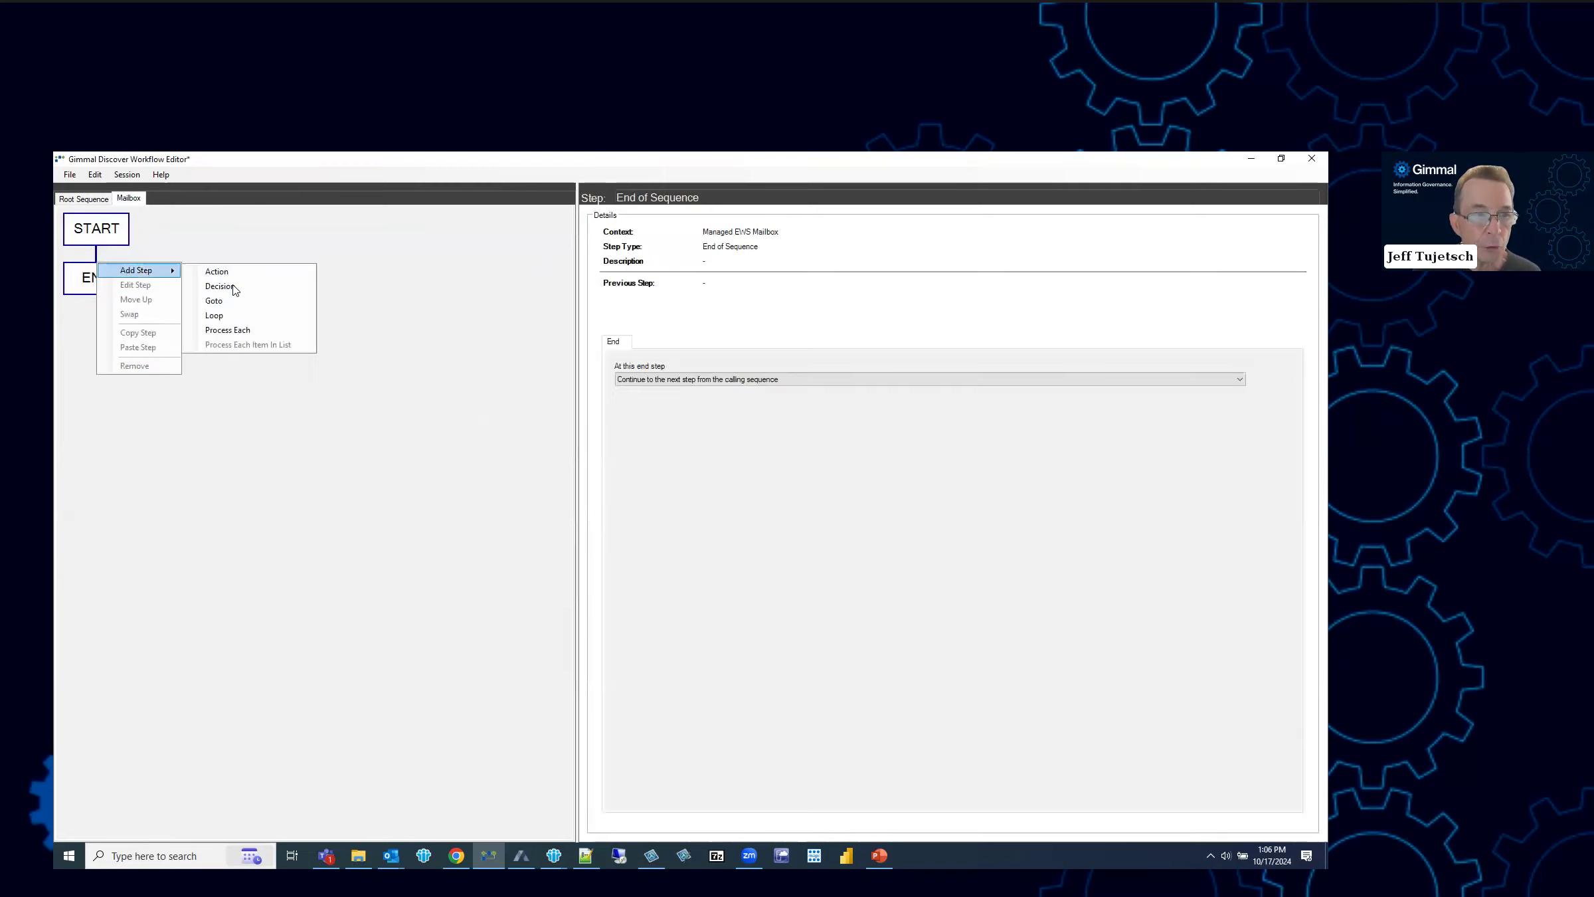
left_click(227, 330)
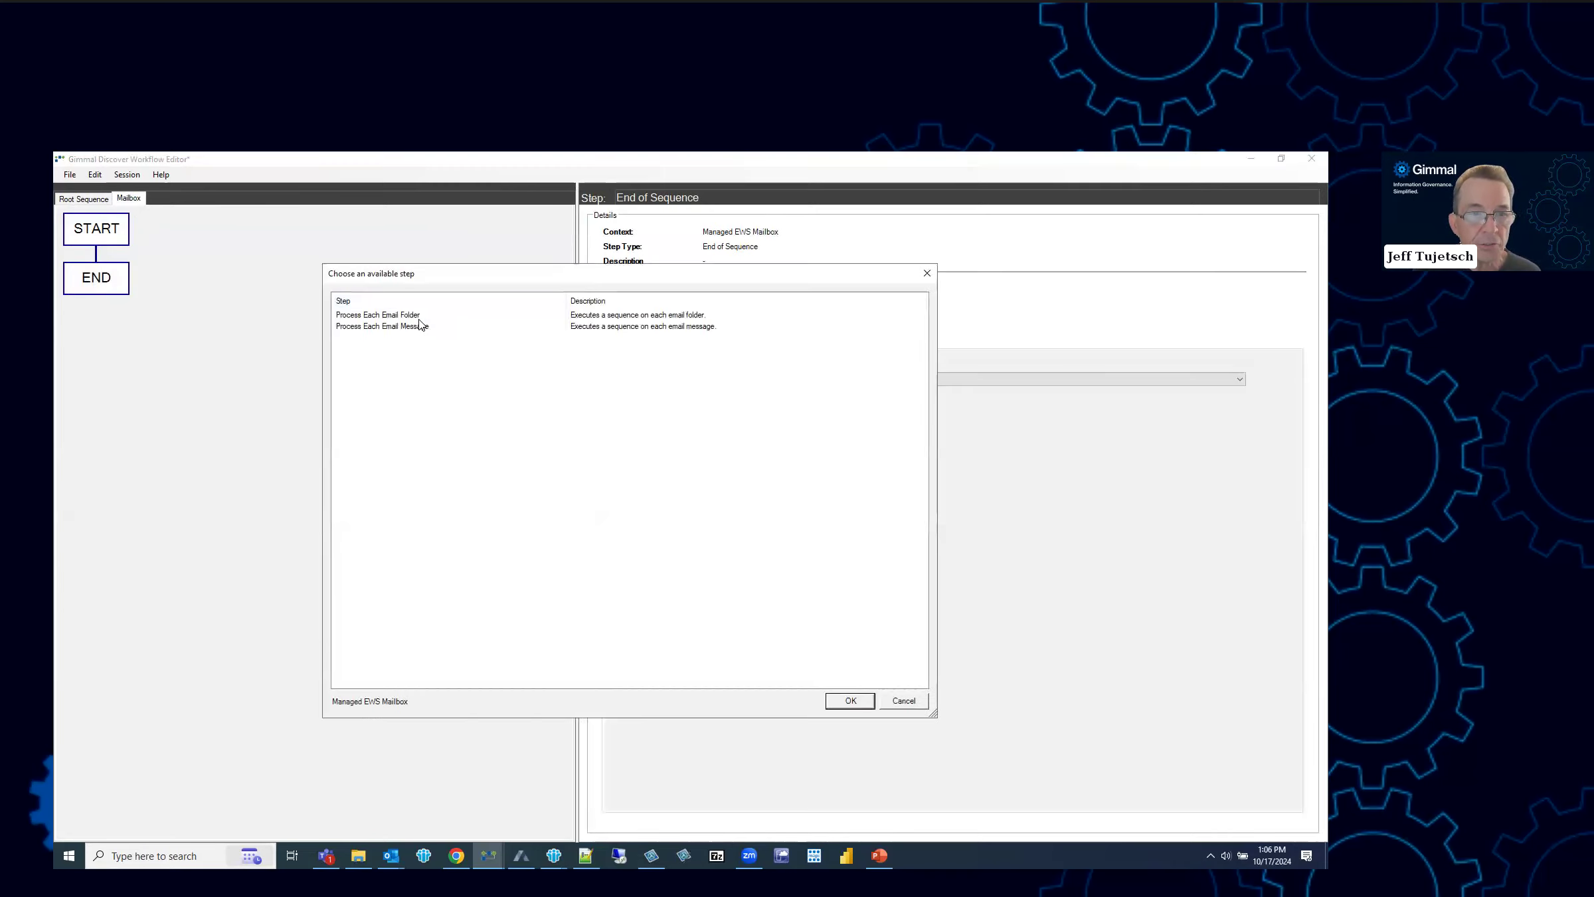
double_click(419, 316)
left_click(708, 329)
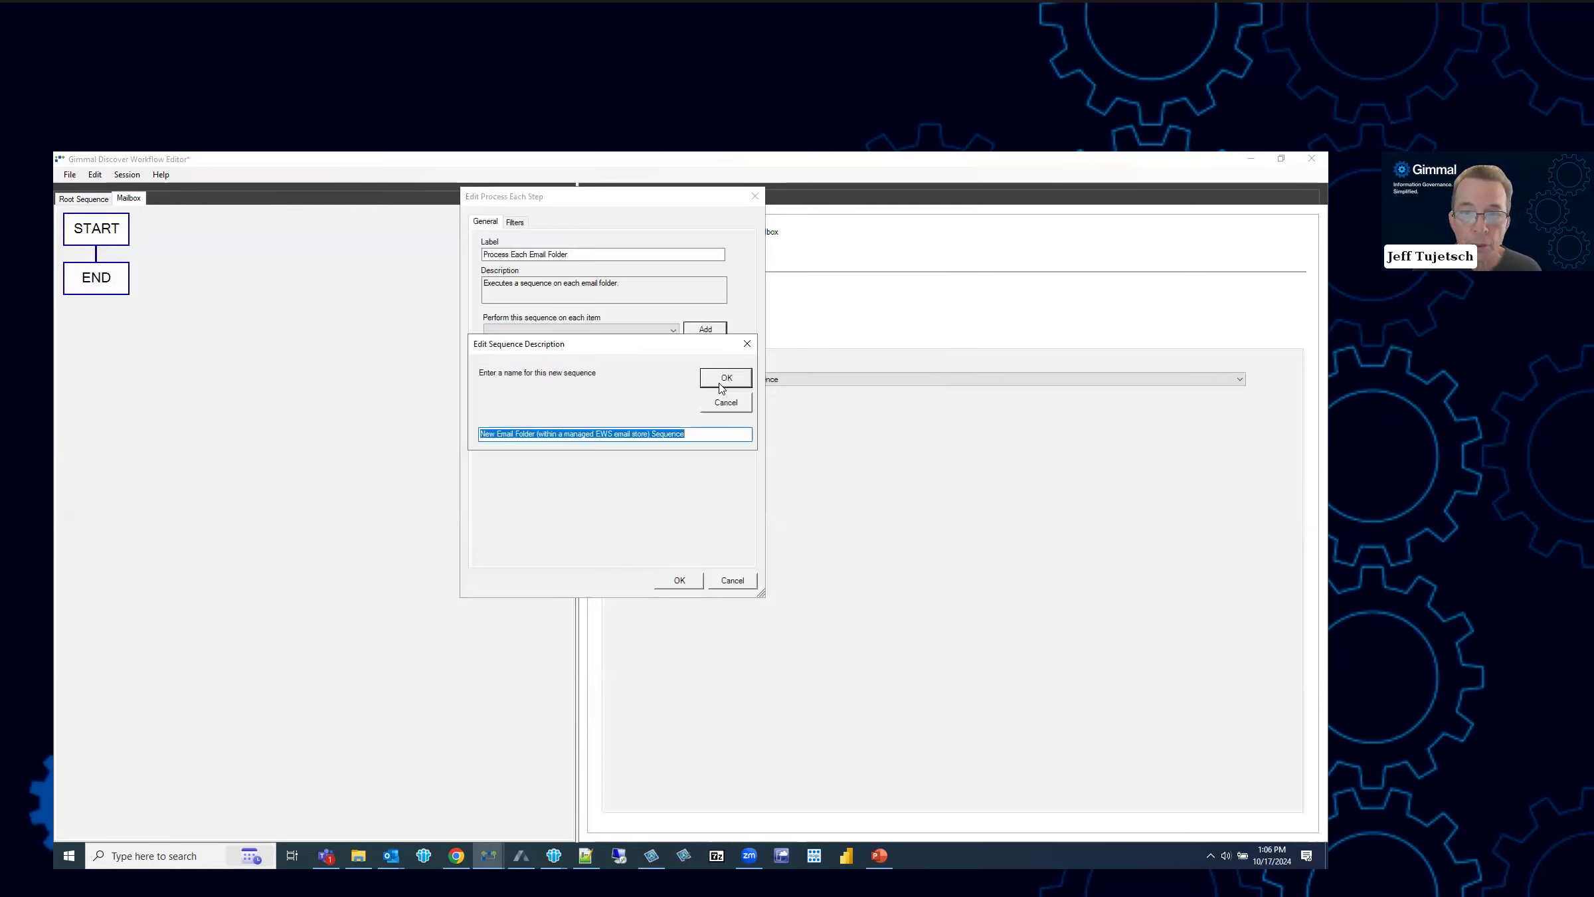
type("Folder")
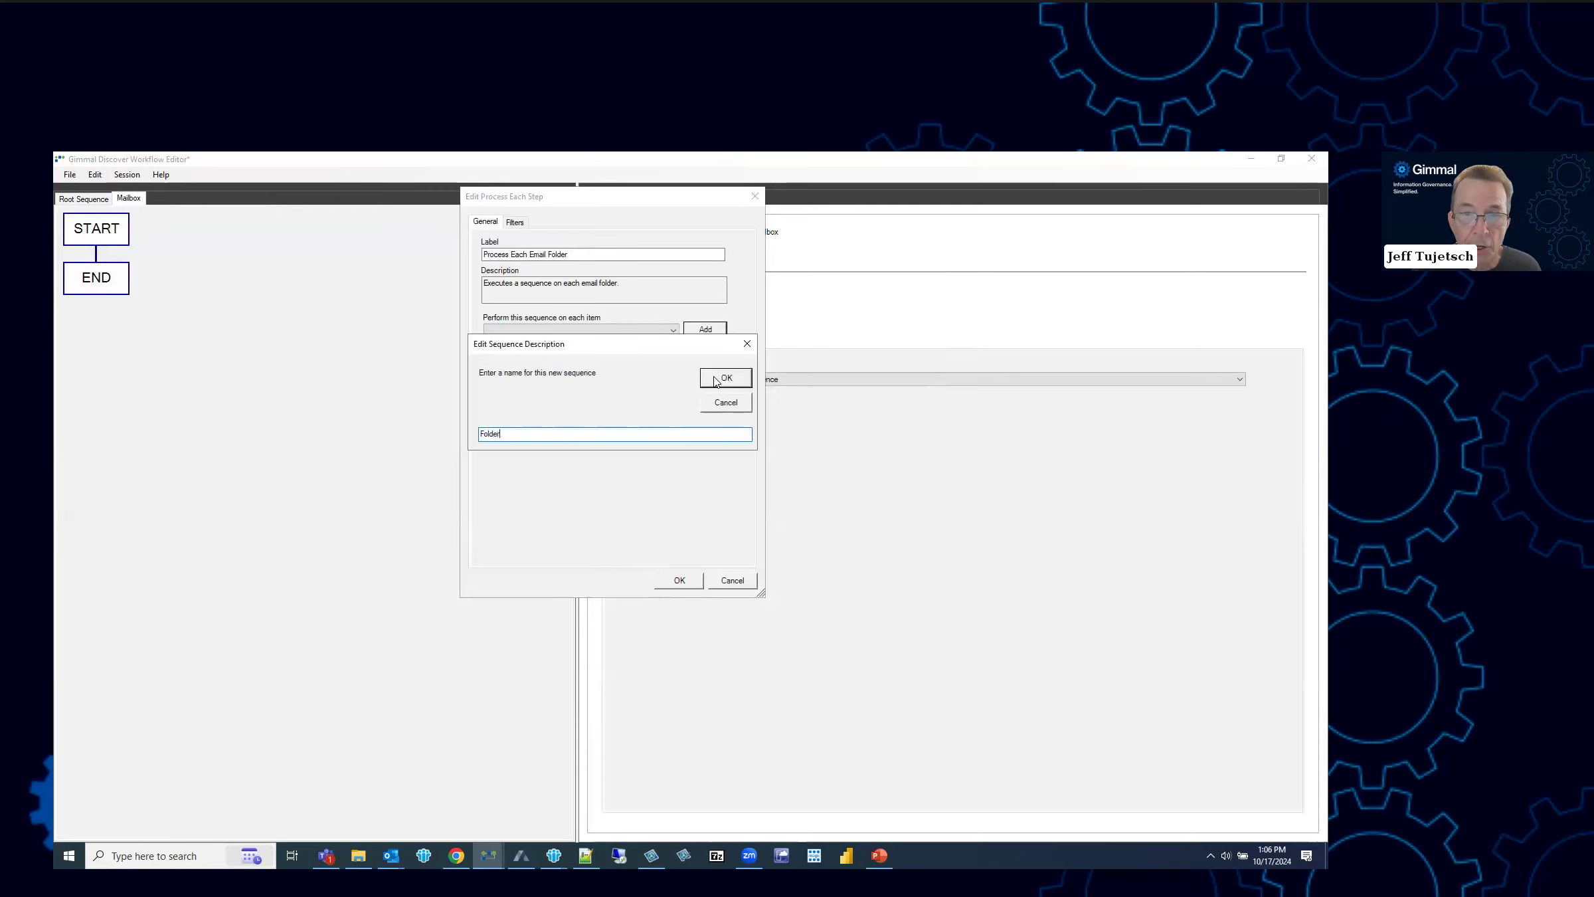
key("Return")
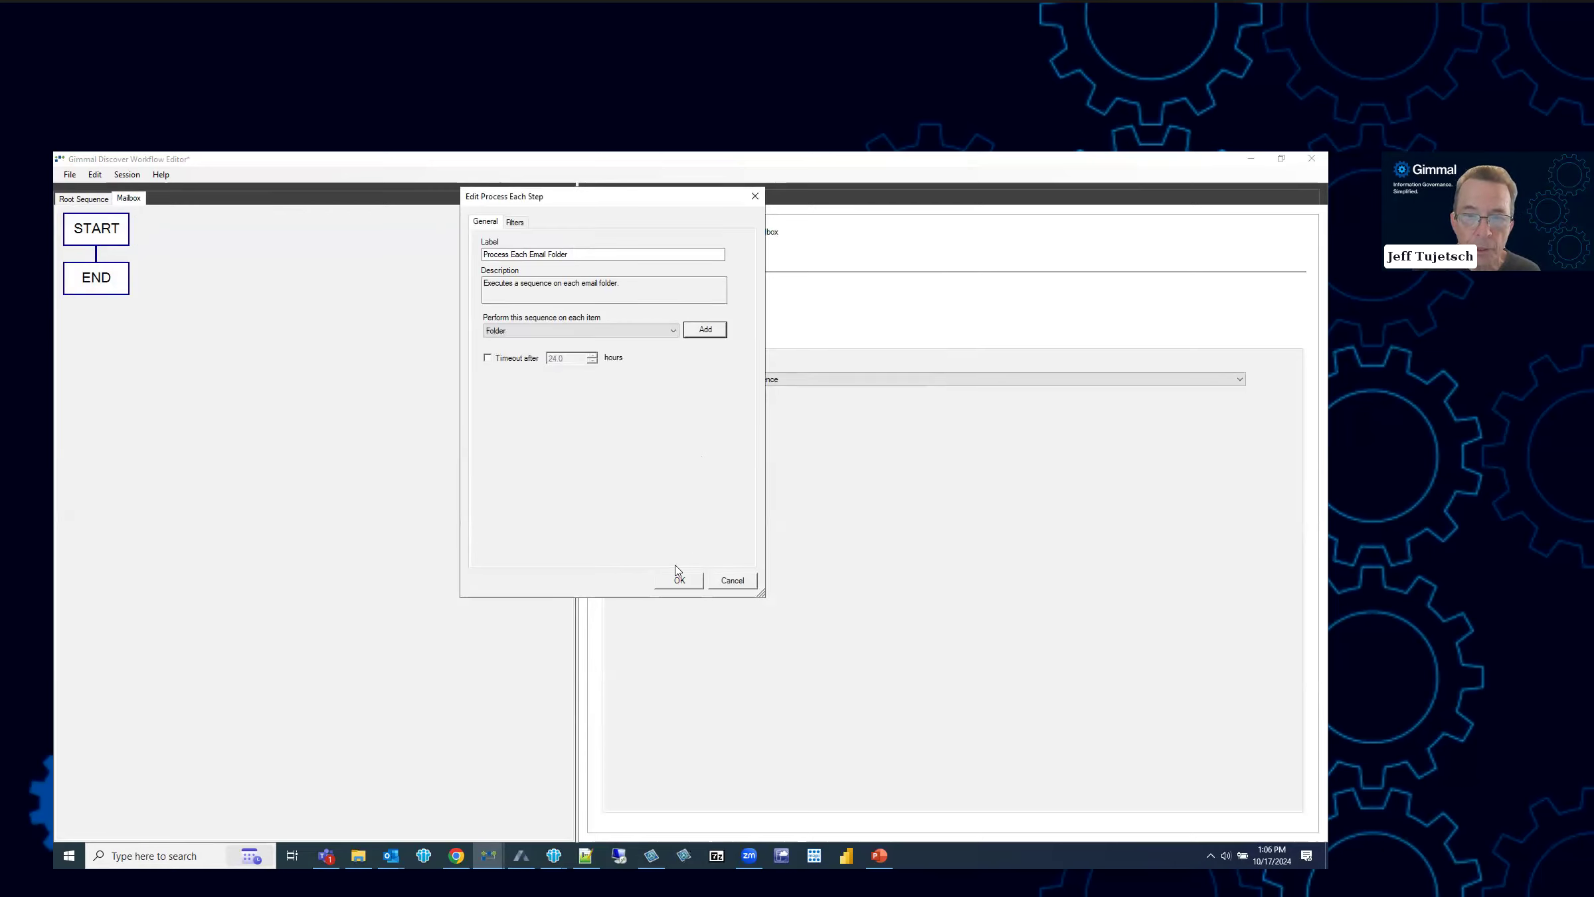
left_click(679, 578)
- In the Folder sequence, add a Process Each Email Message step that performs a new sequence named Message
double_click(98, 278)
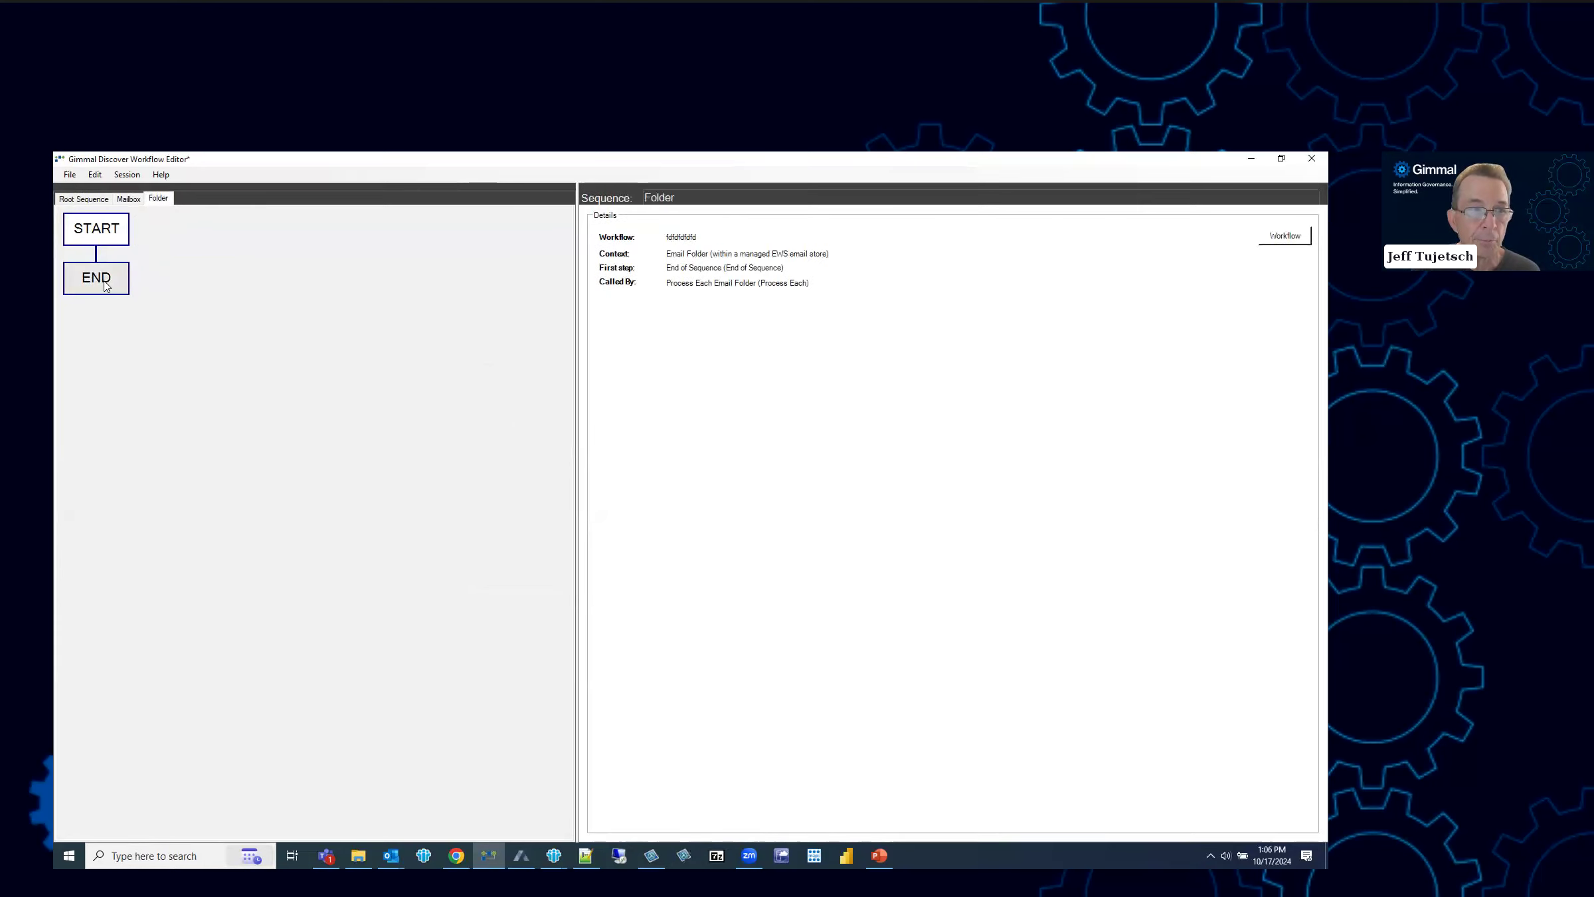
right_click(97, 265)
mouse_move(154, 274)
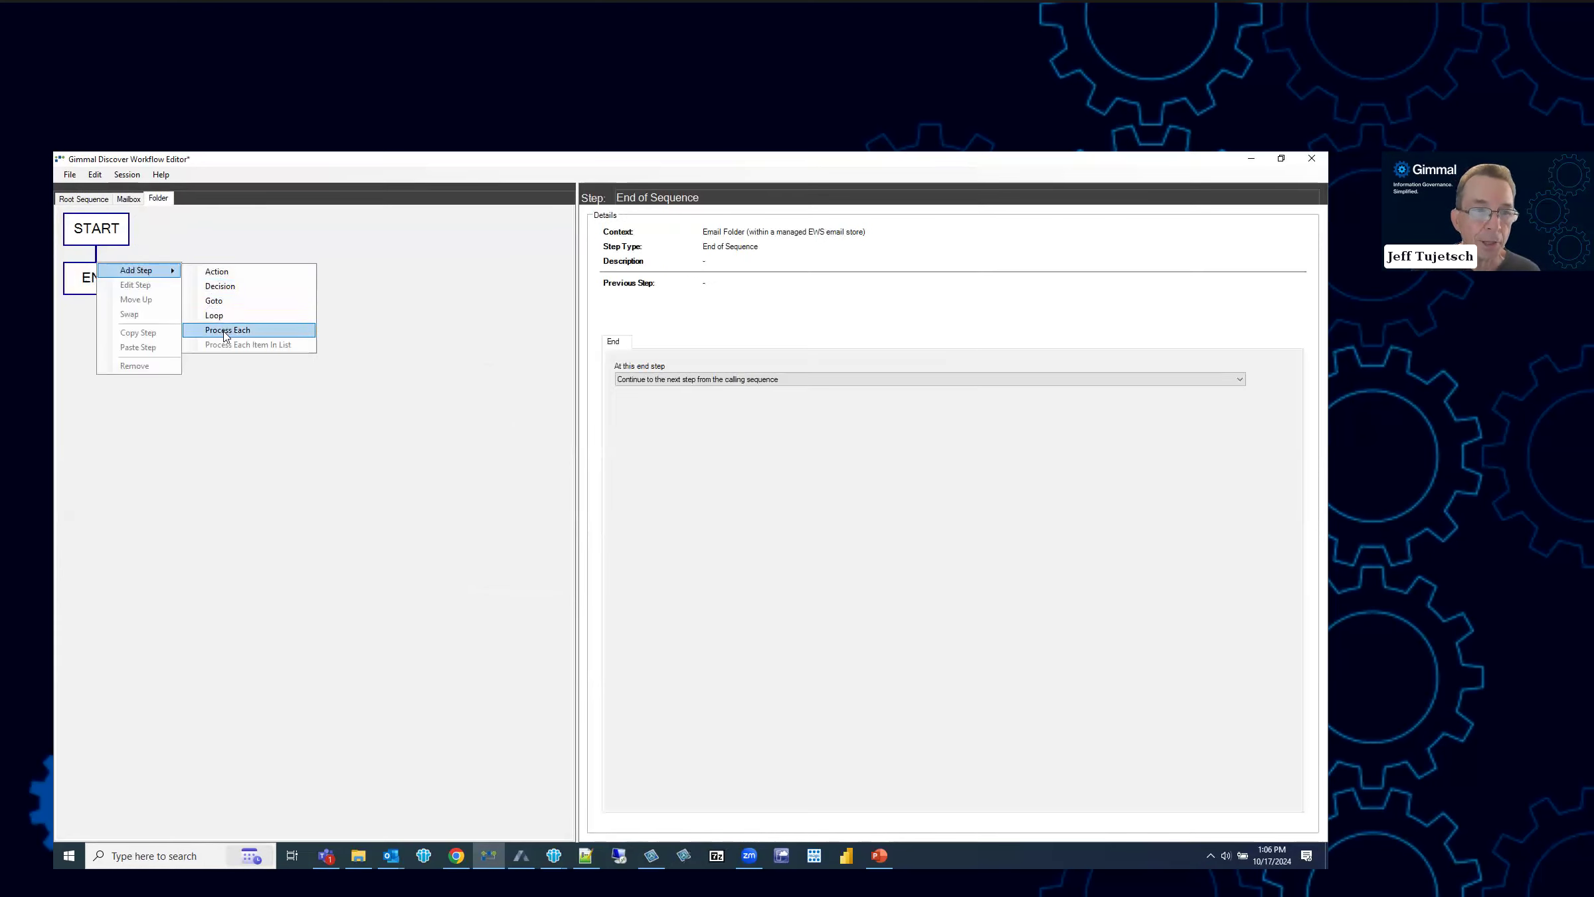
left_click(225, 330)
left_click(412, 316)
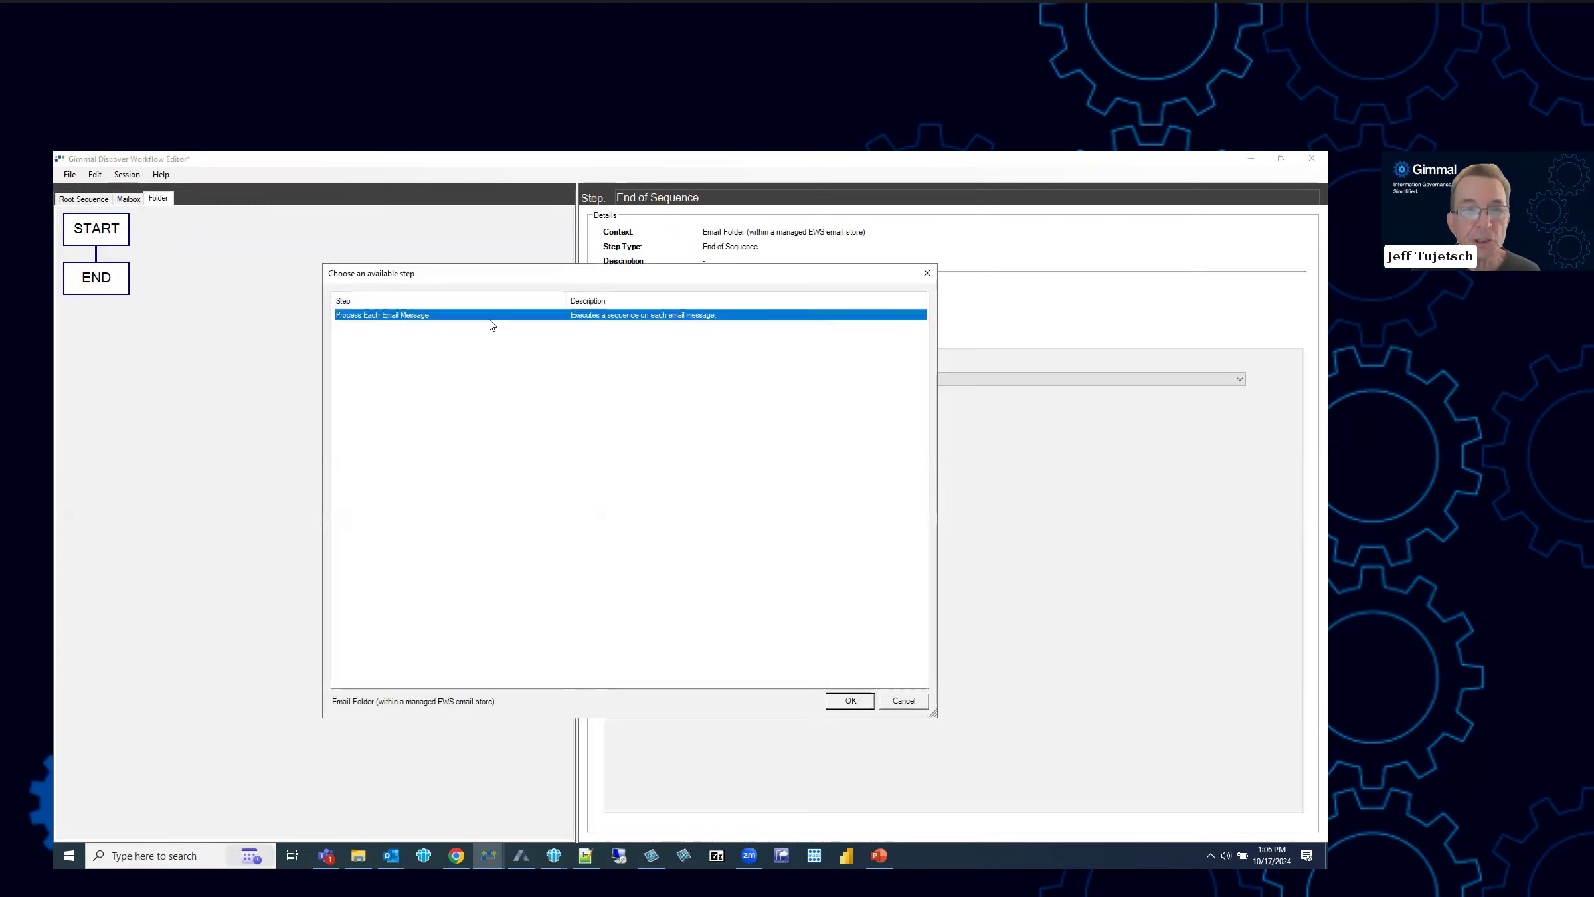
double_click(491, 320)
left_click(710, 329)
type("Mesas")
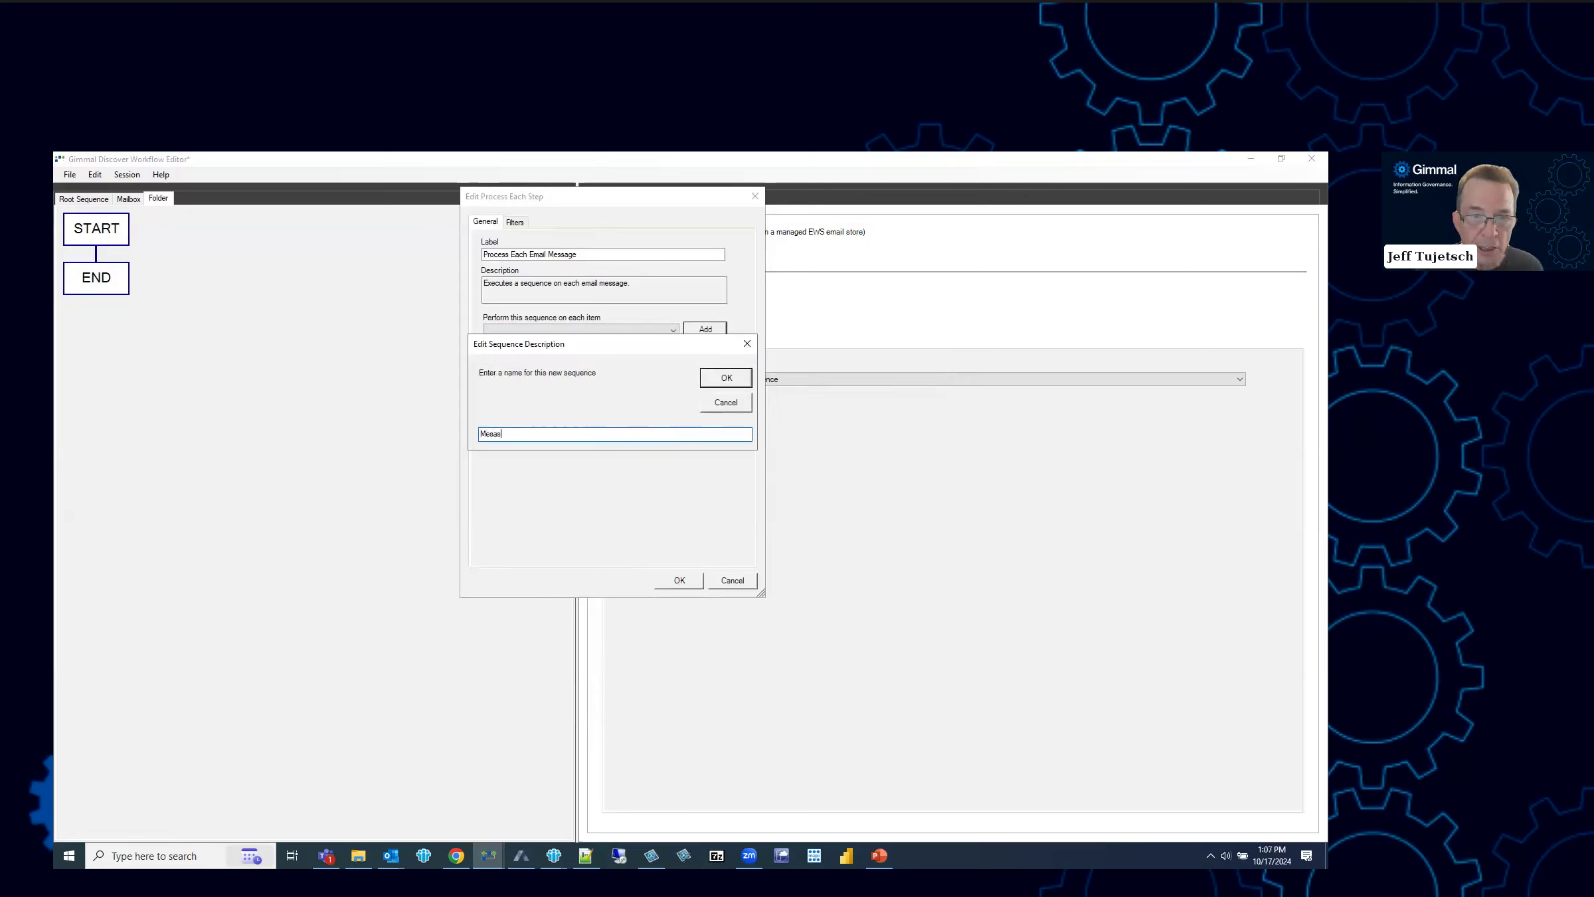
type("age")
left_click(718, 379)
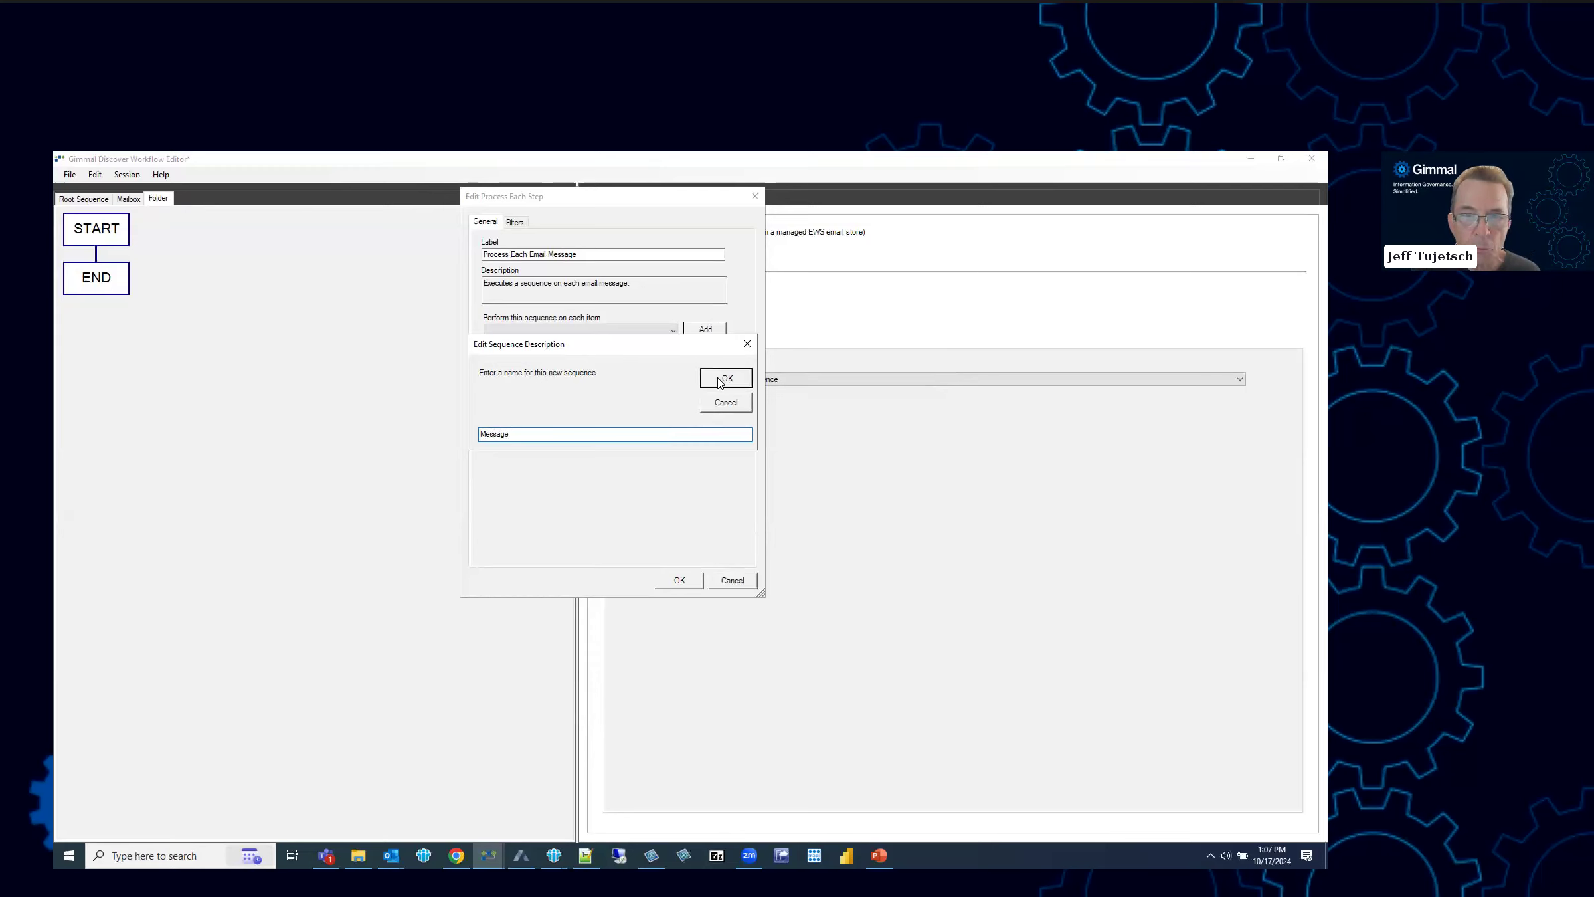
left_click(680, 579)
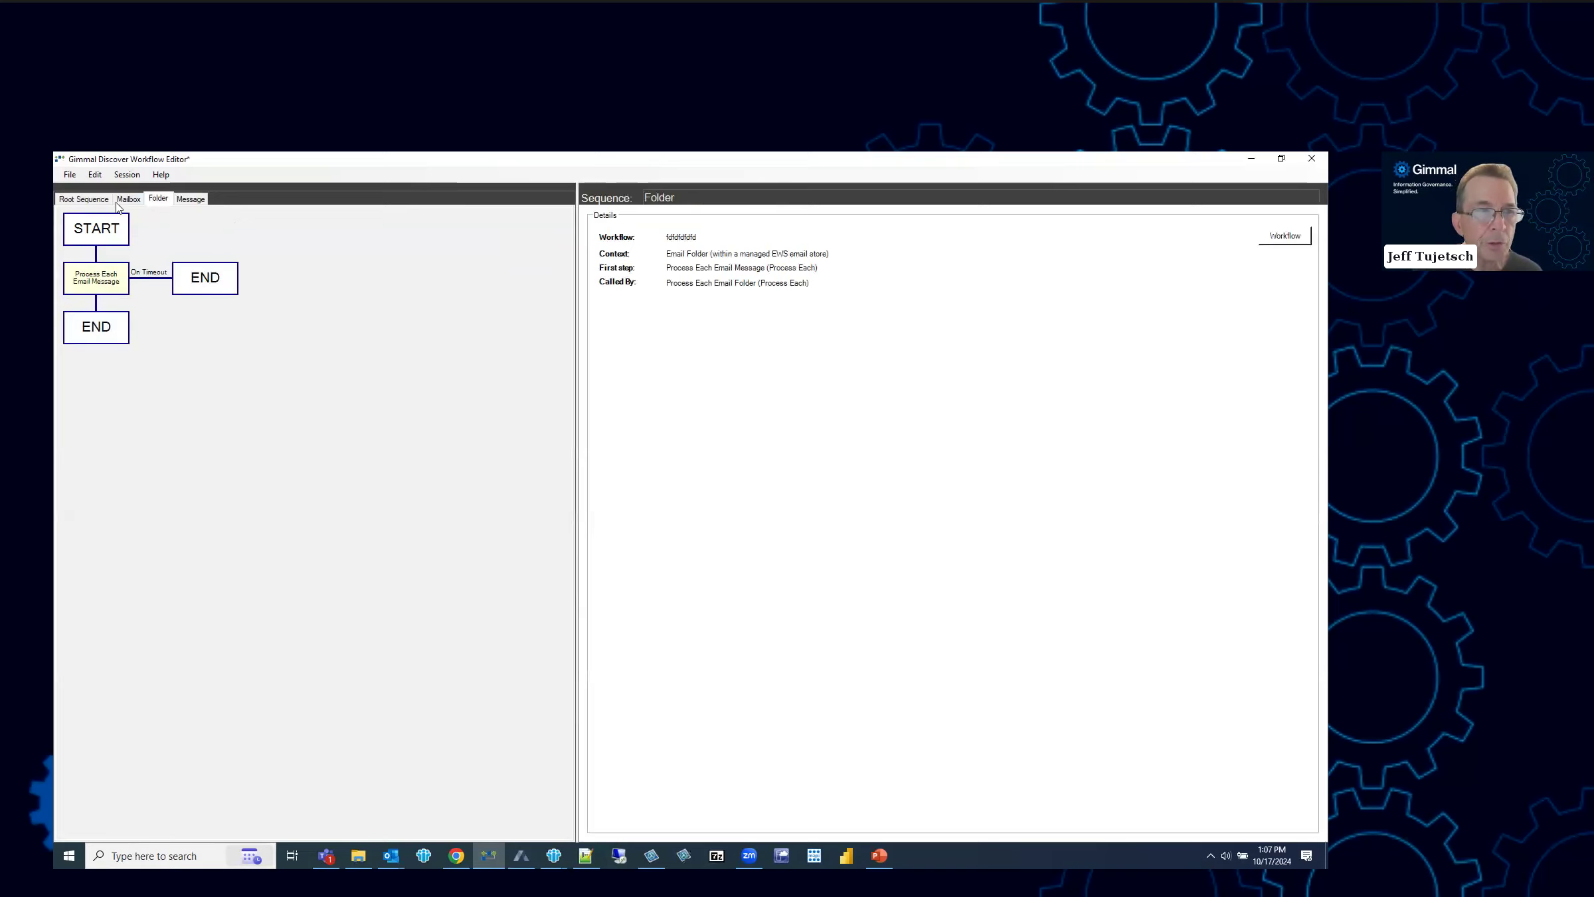
- Review the nested flow from the root sequence through the Mailbox, Folder and Message sequences
left_click(189, 200)
left_click(97, 201)
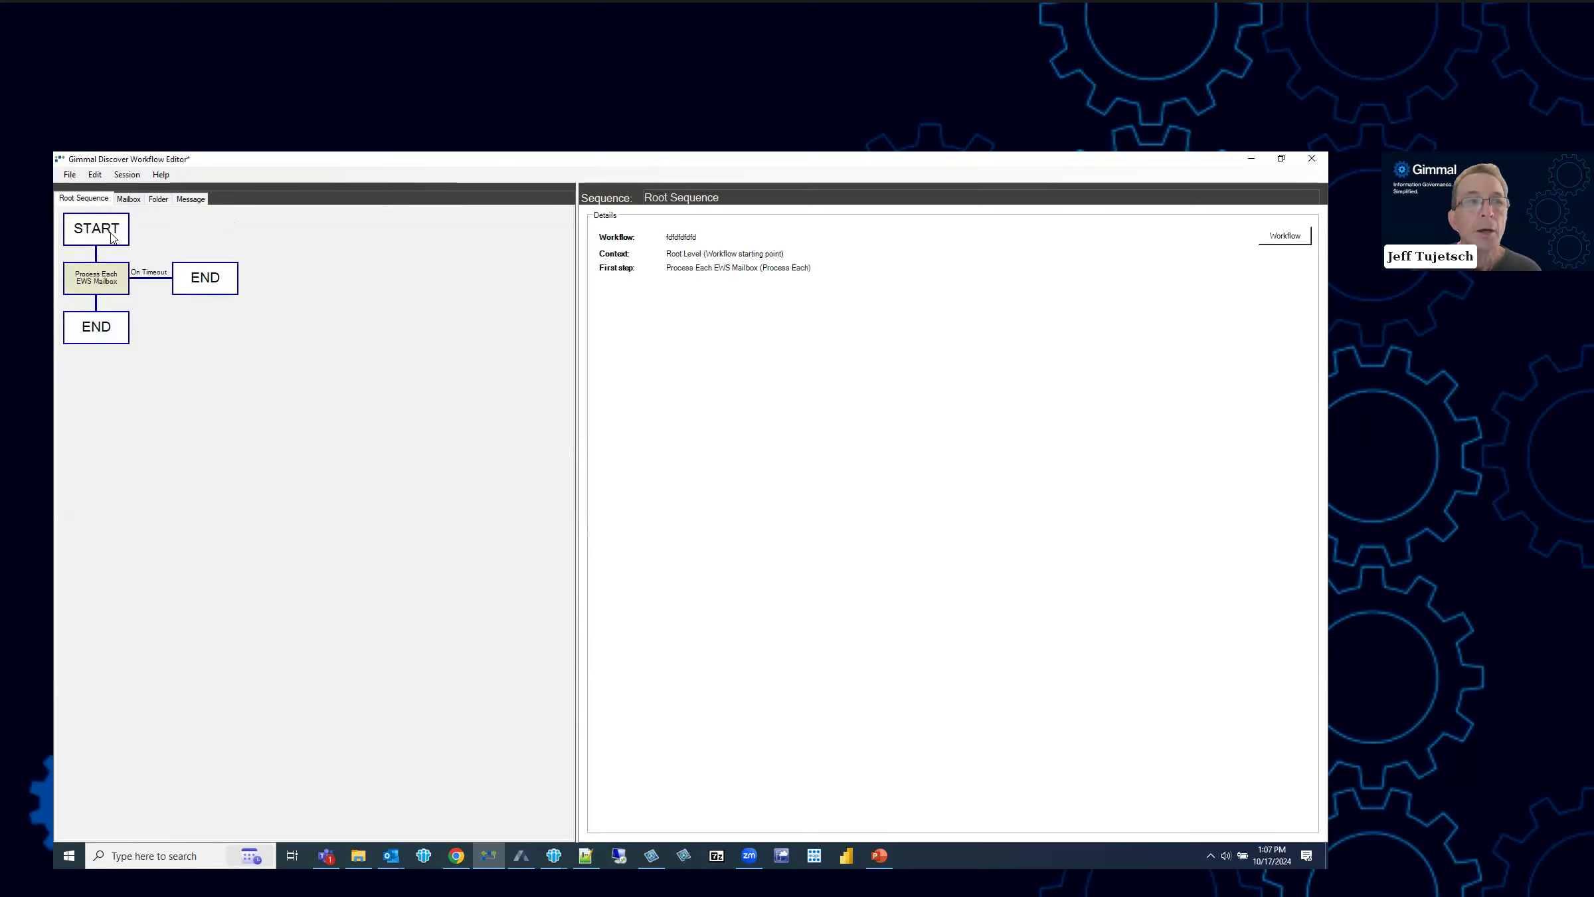
double_click(98, 283)
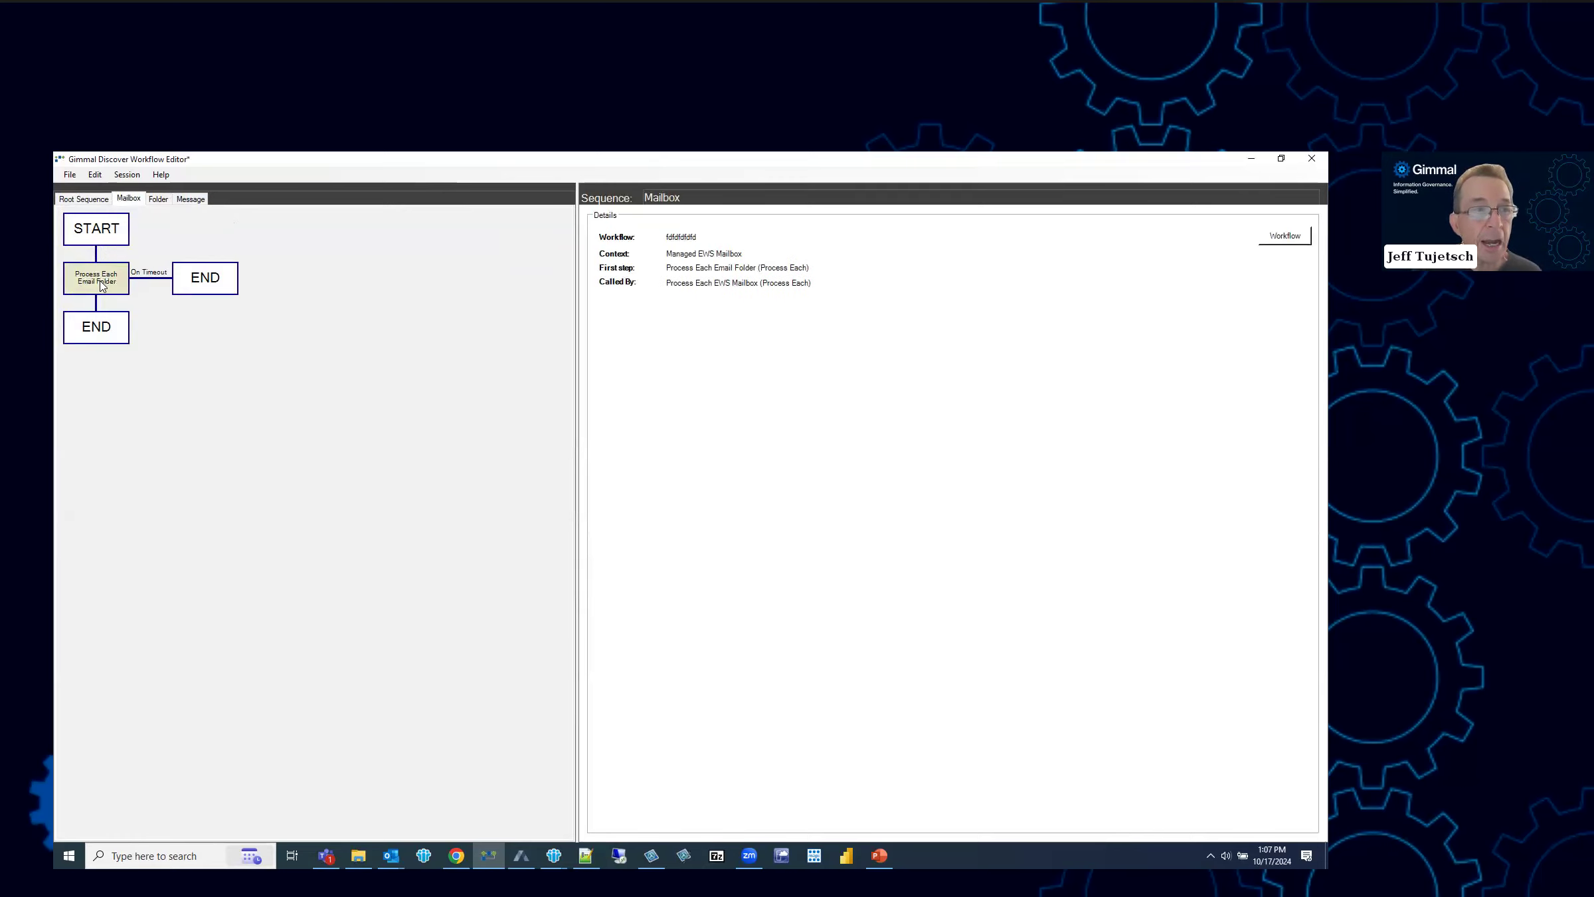
left_click(160, 204)
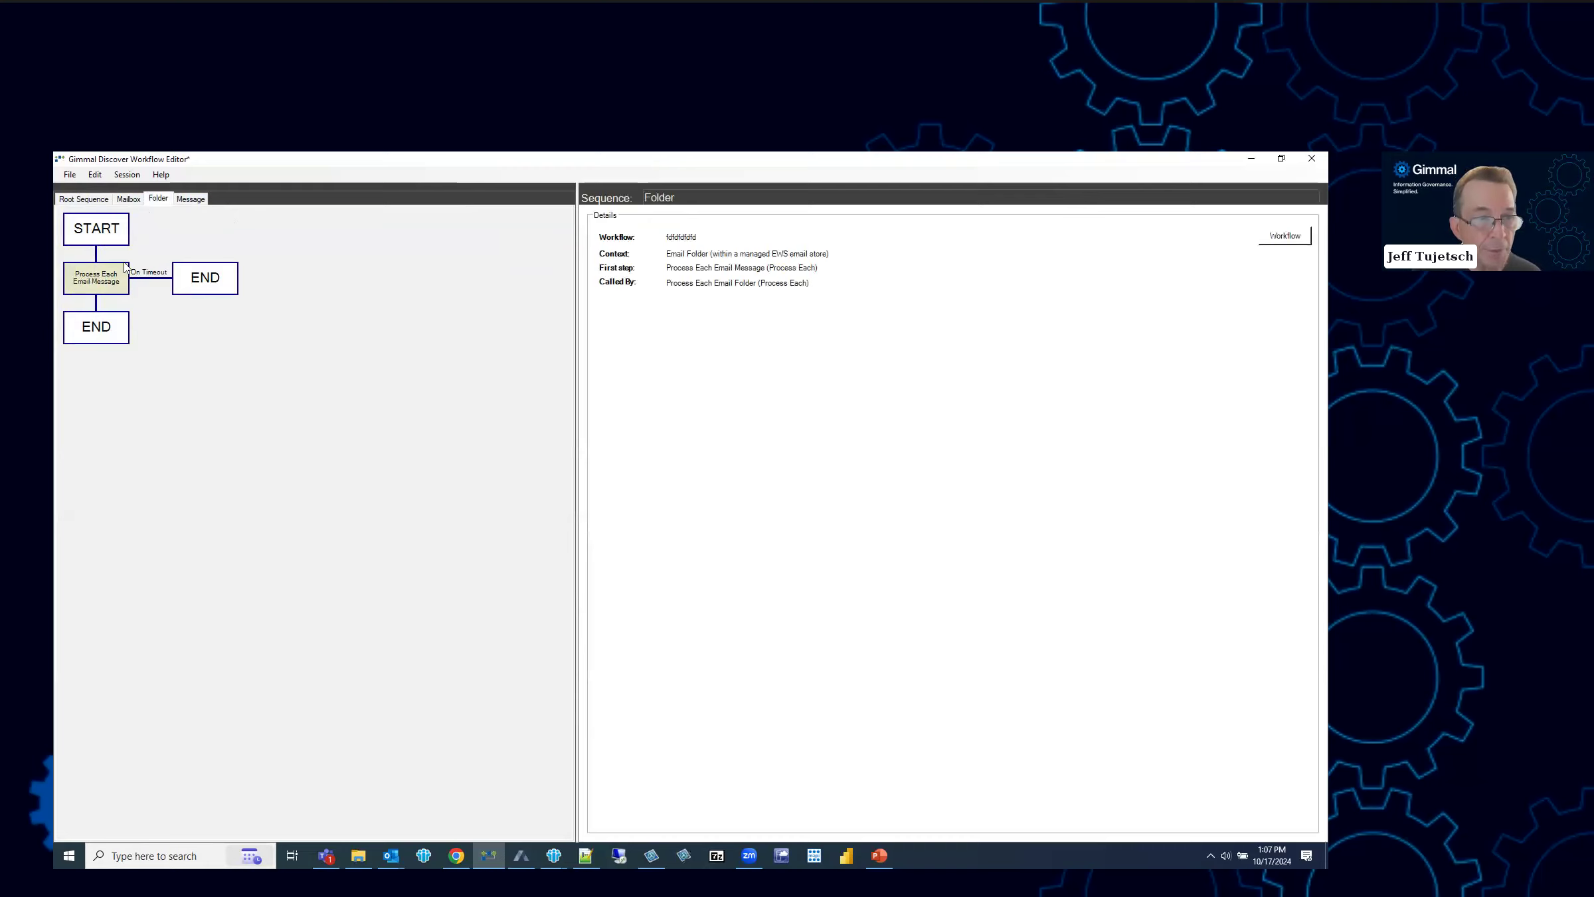
left_click(189, 201)
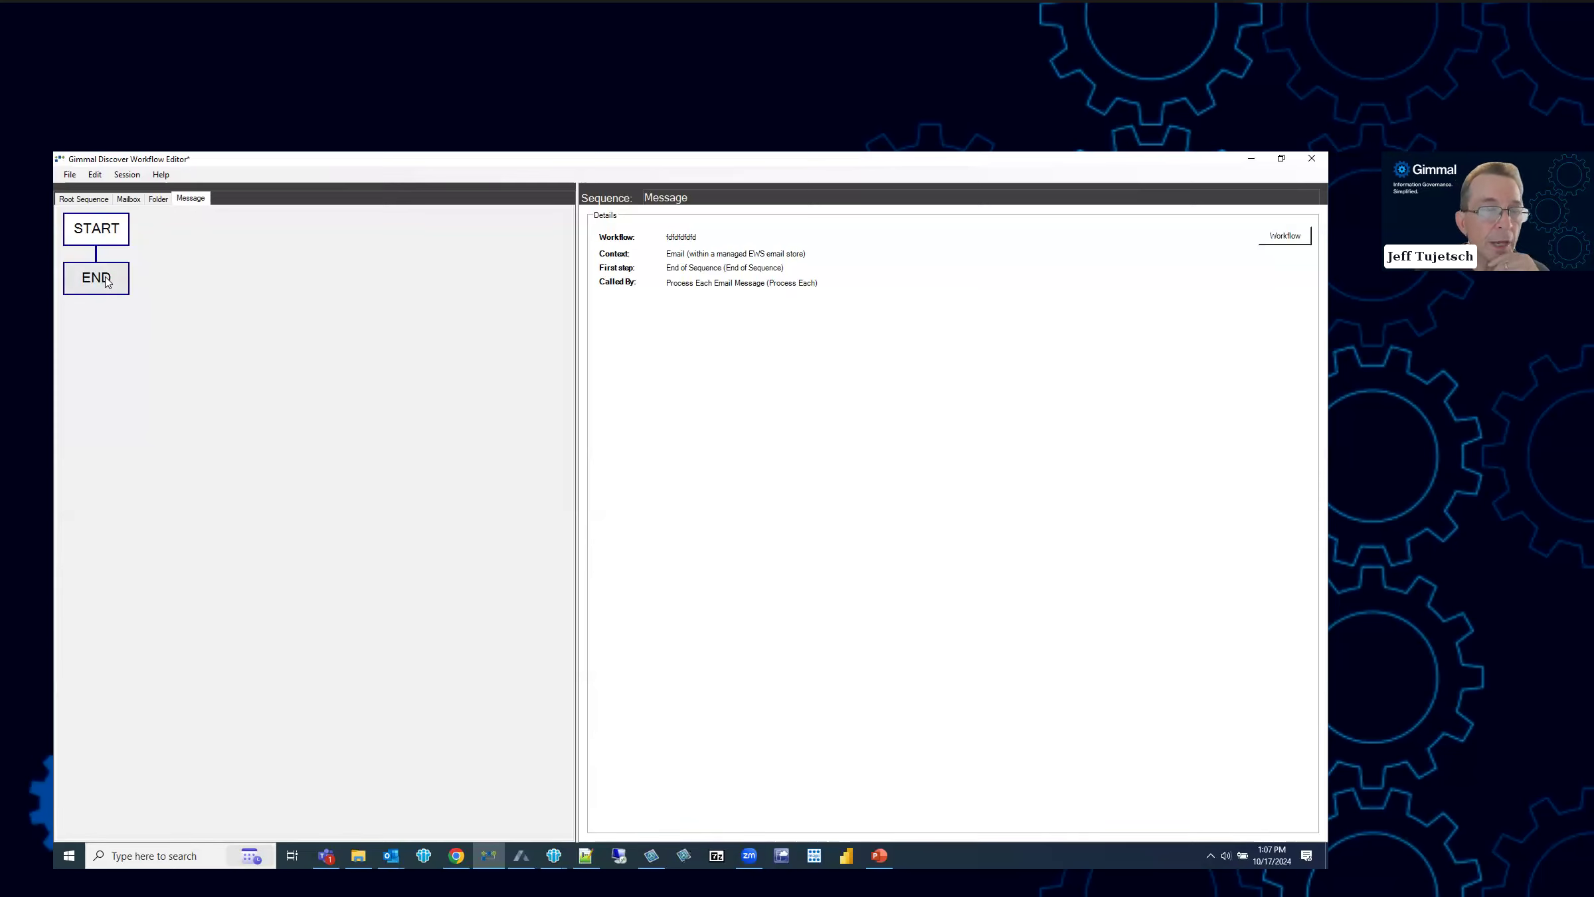
- Close the current workflow without saving it and open the workflow file EDUCATION Office 365 Mailbox.xml
left_click(70, 174)
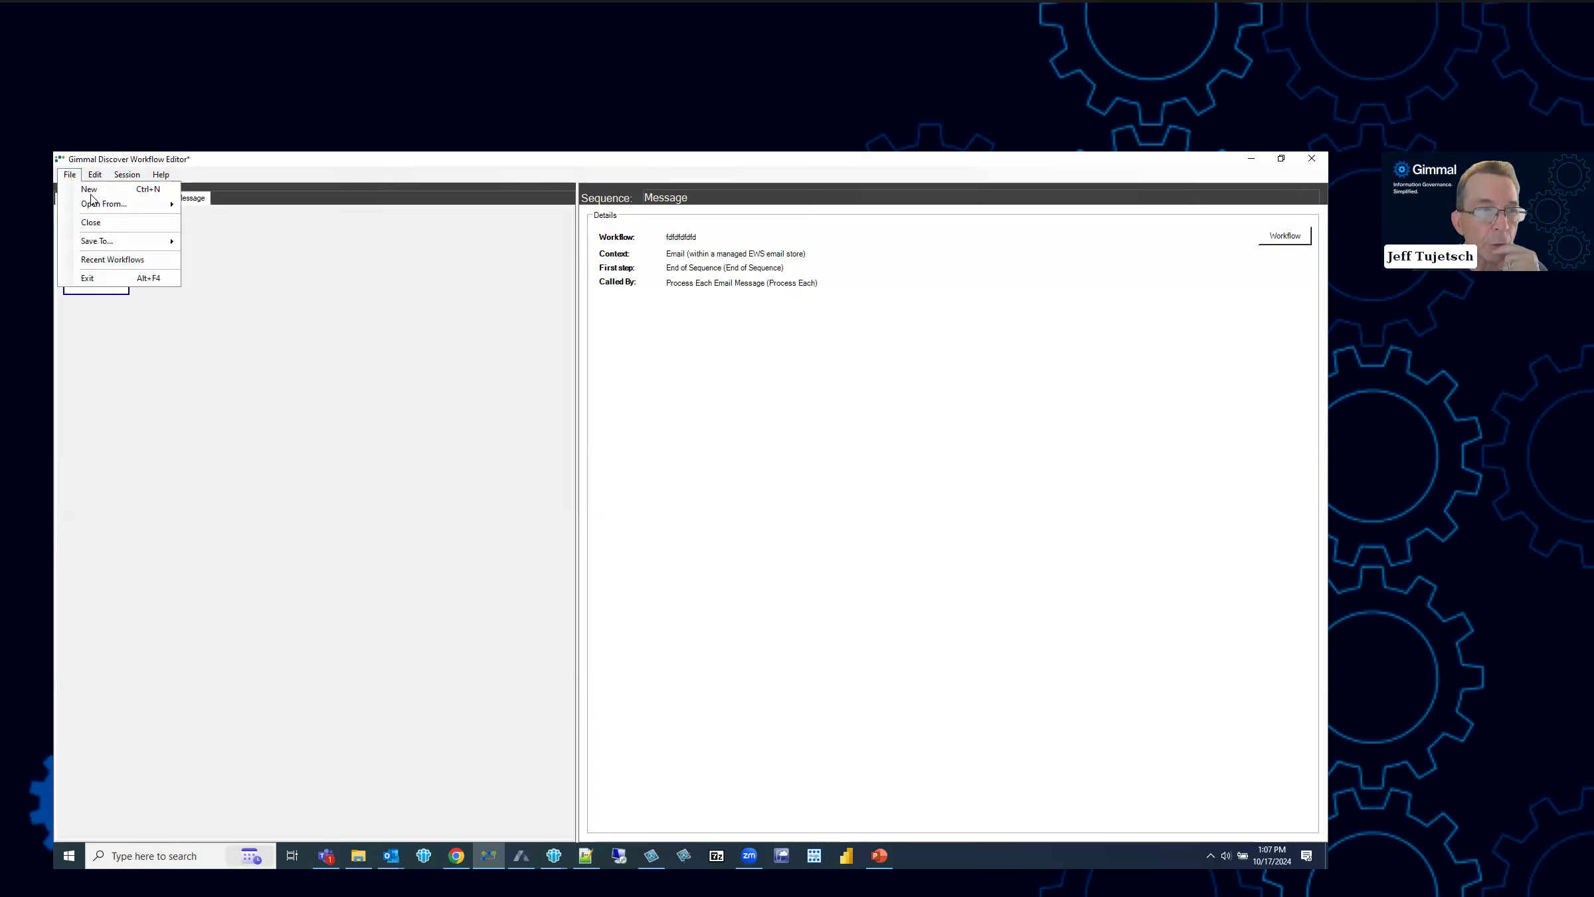
left_click(128, 221)
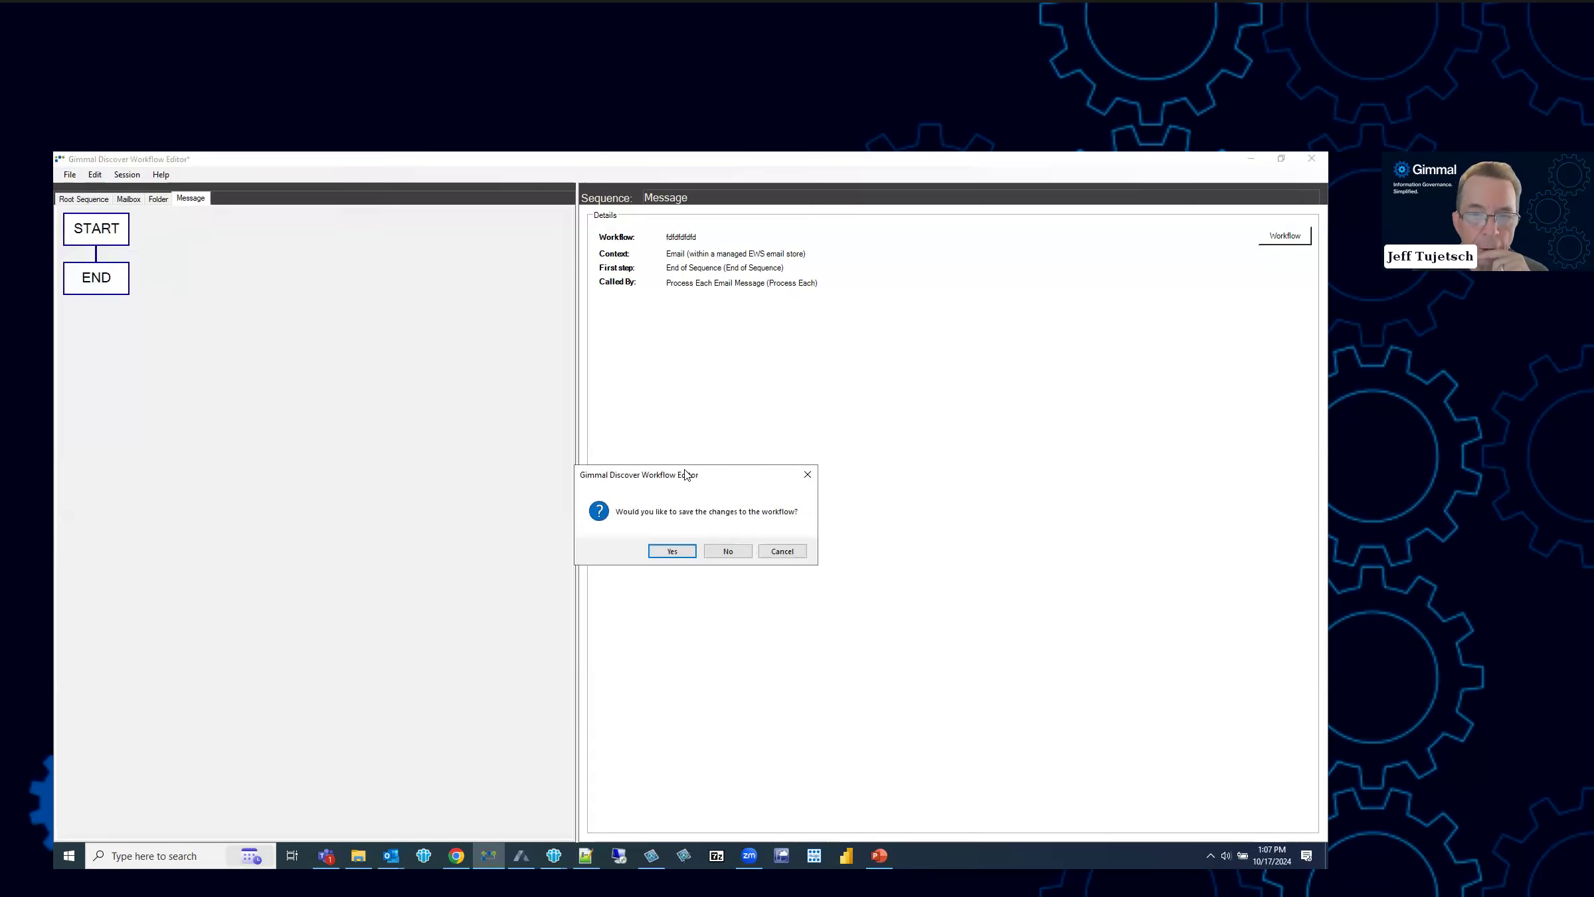
left_click(724, 548)
left_click(69, 174)
mouse_move(100, 204)
left_click(212, 225)
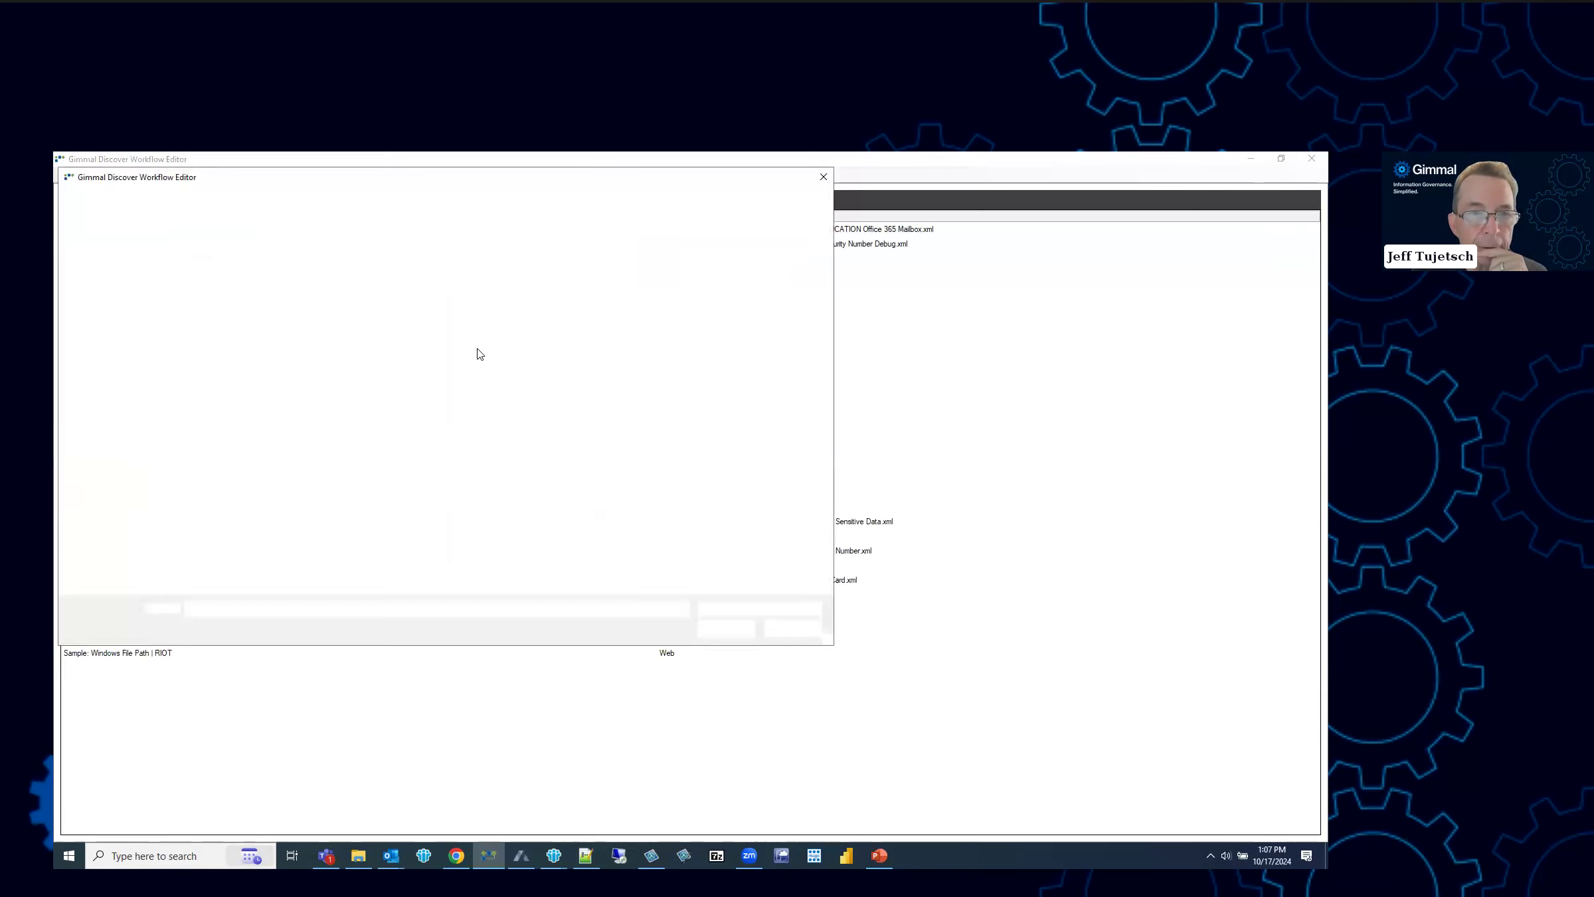
left_click(391, 261)
double_click(392, 260)
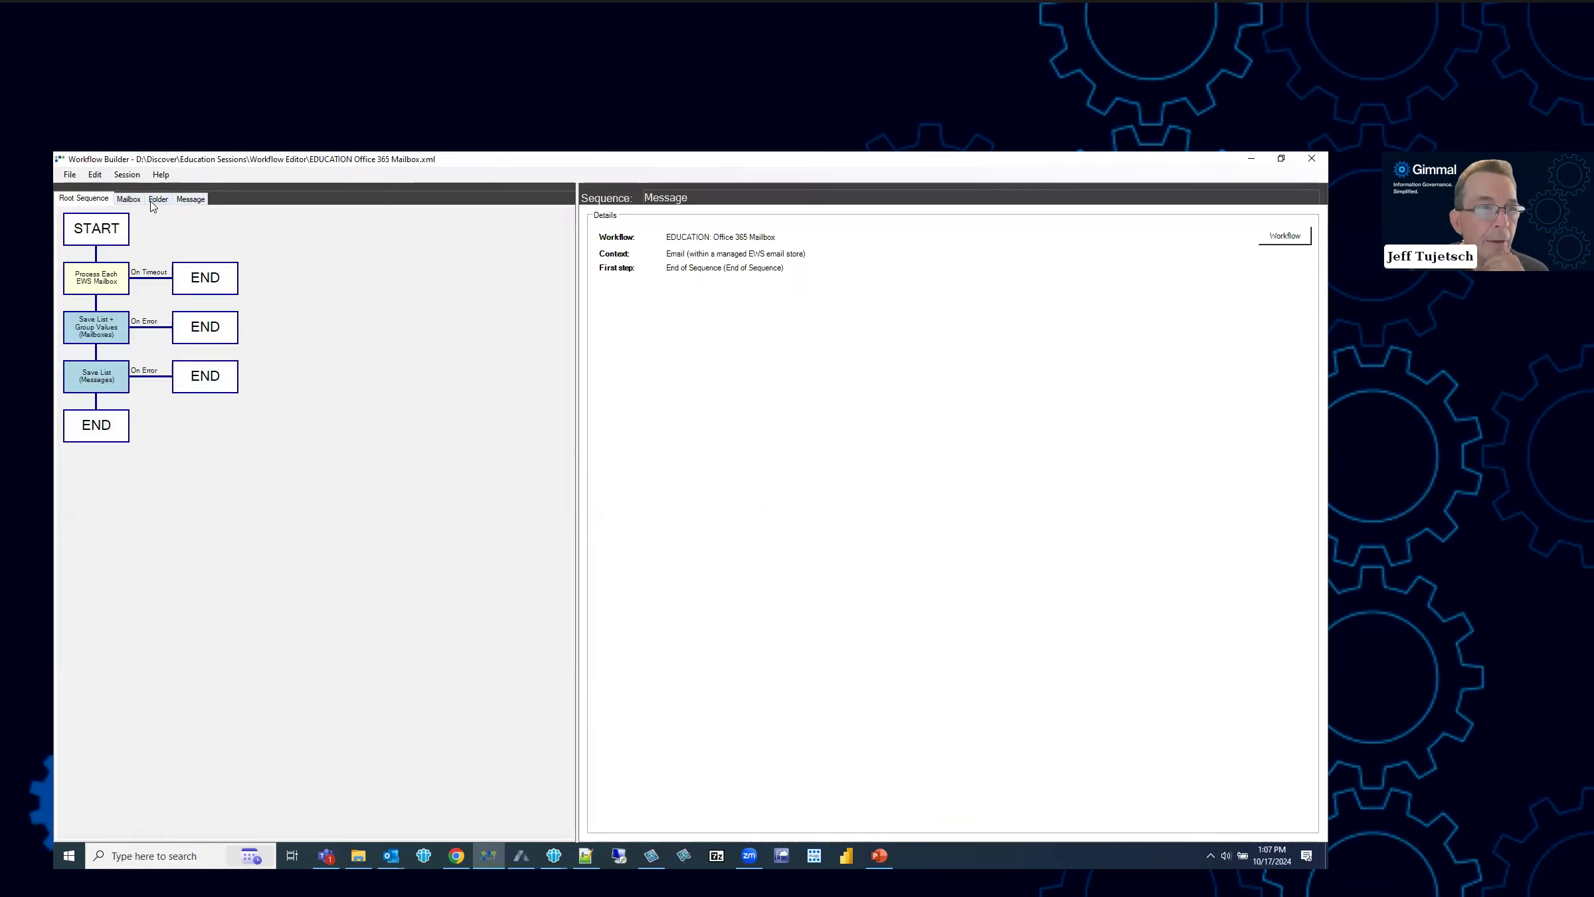
- Examine the email folder filters of the Mailbox sequence's Process Each Email Folder step and the available folder selection modes
left_click(131, 199)
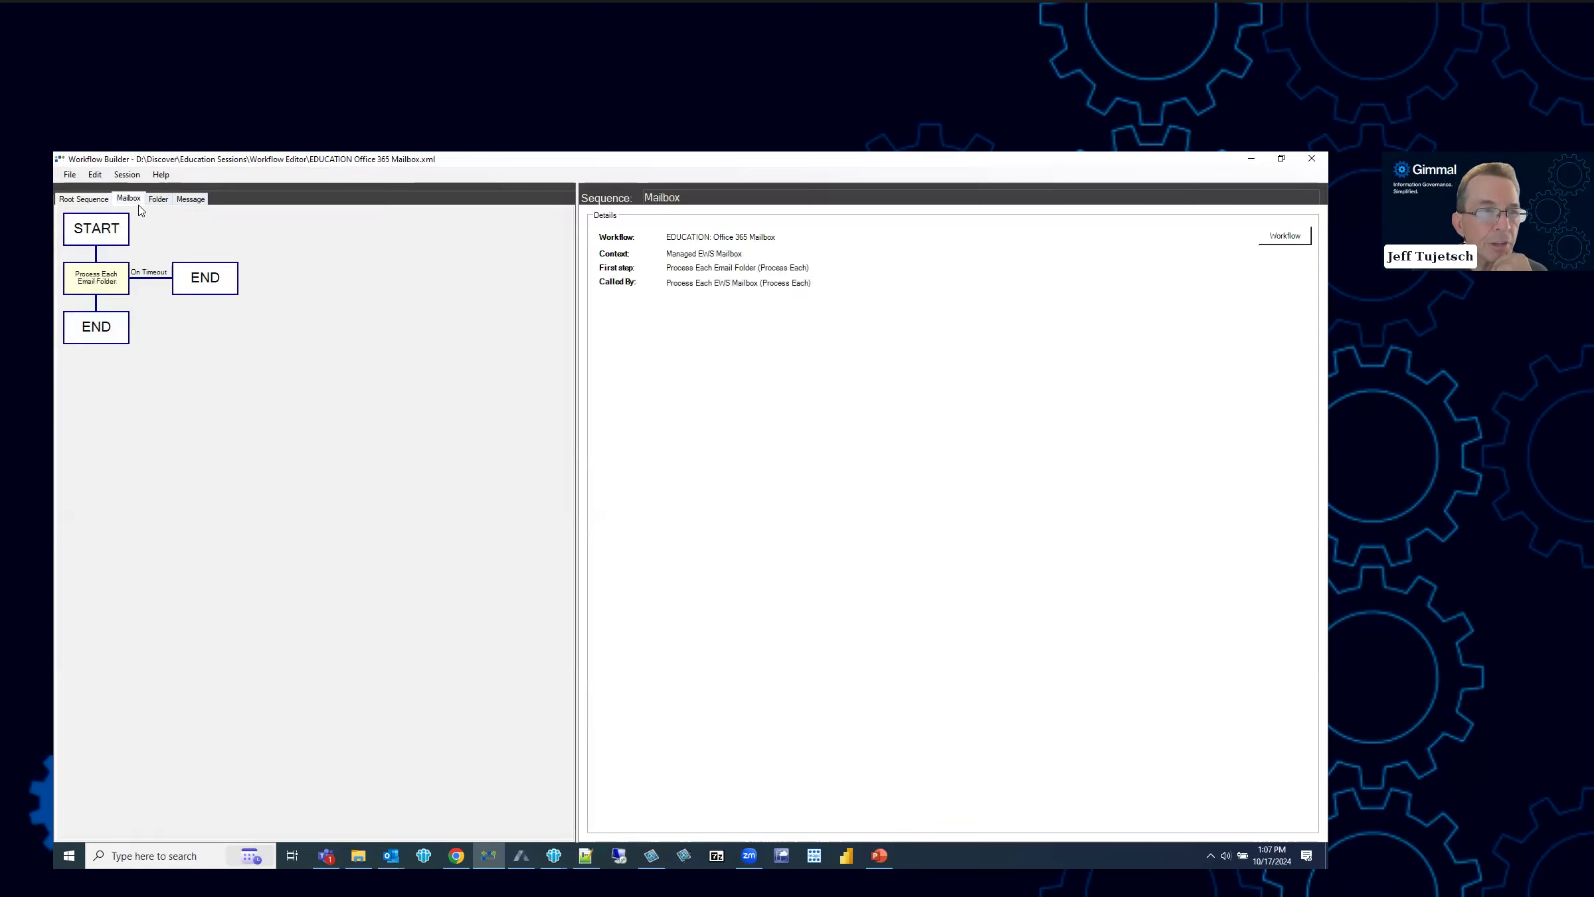
double_click(109, 284)
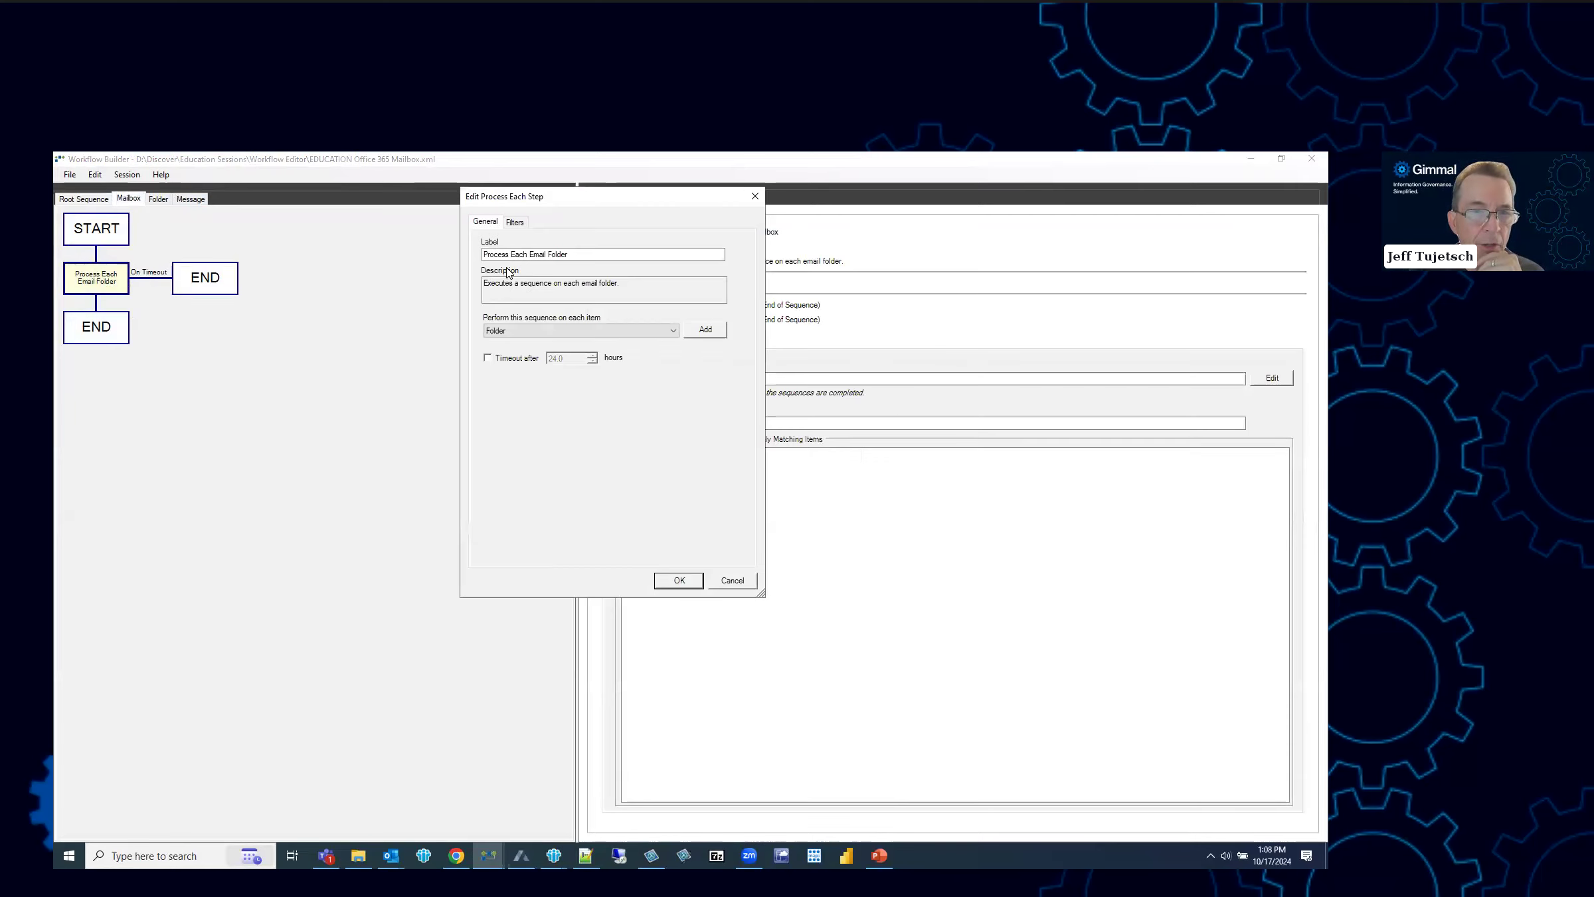
left_click(516, 222)
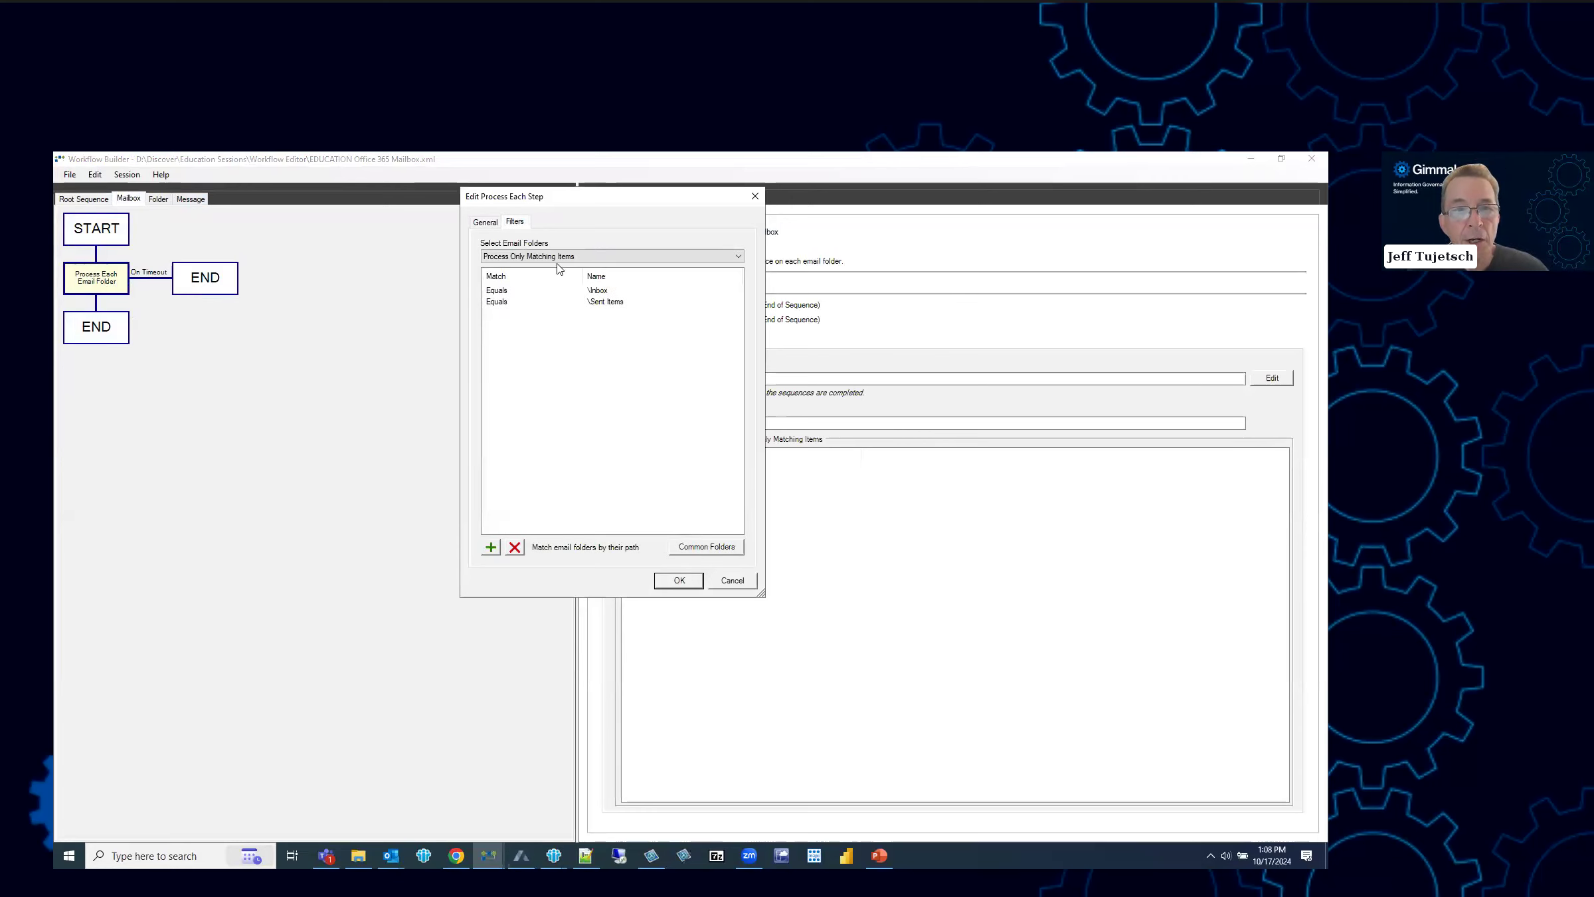
left_click(561, 258)
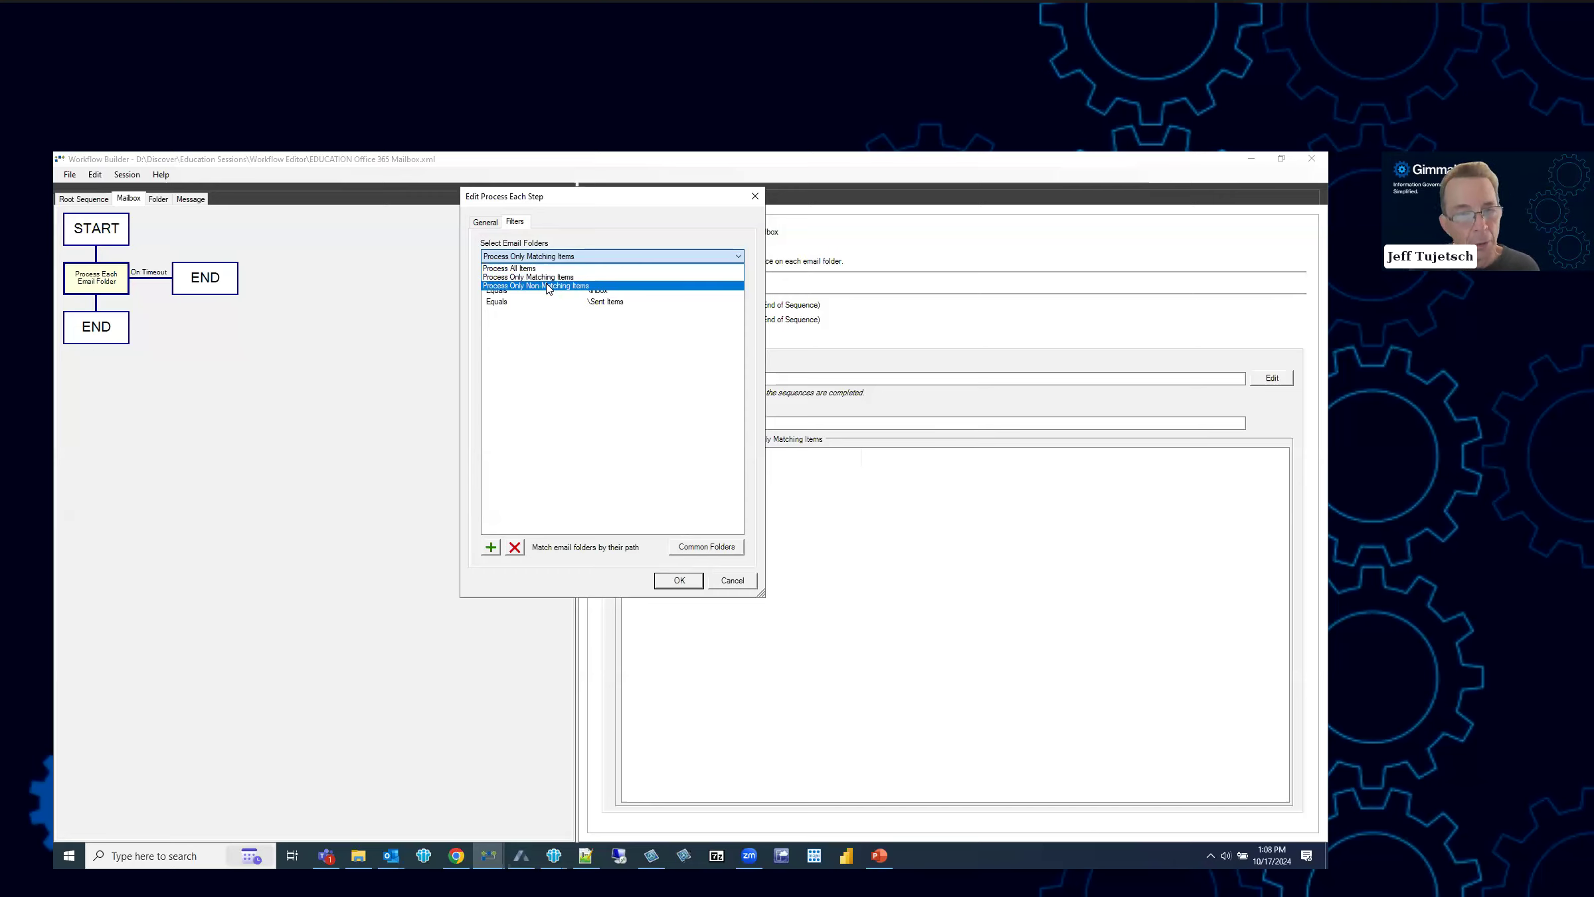
left_click(534, 297)
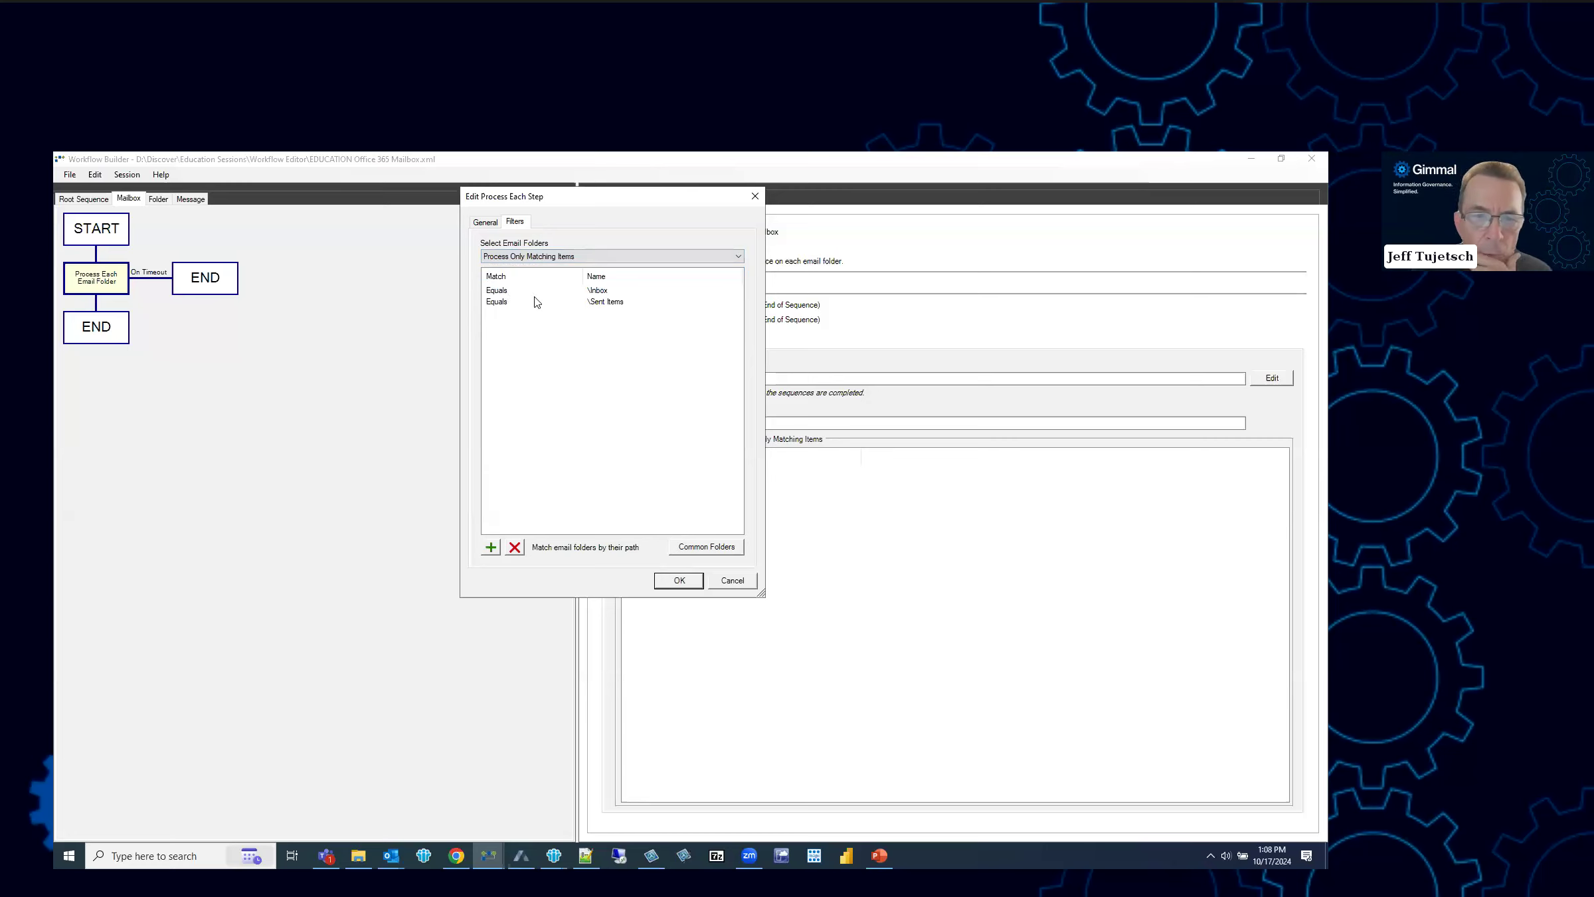
- Try switching the \Inbox folder filter to the Is like (pattern) match and discard the edits to the Process Each step
left_click(516, 294)
double_click(515, 297)
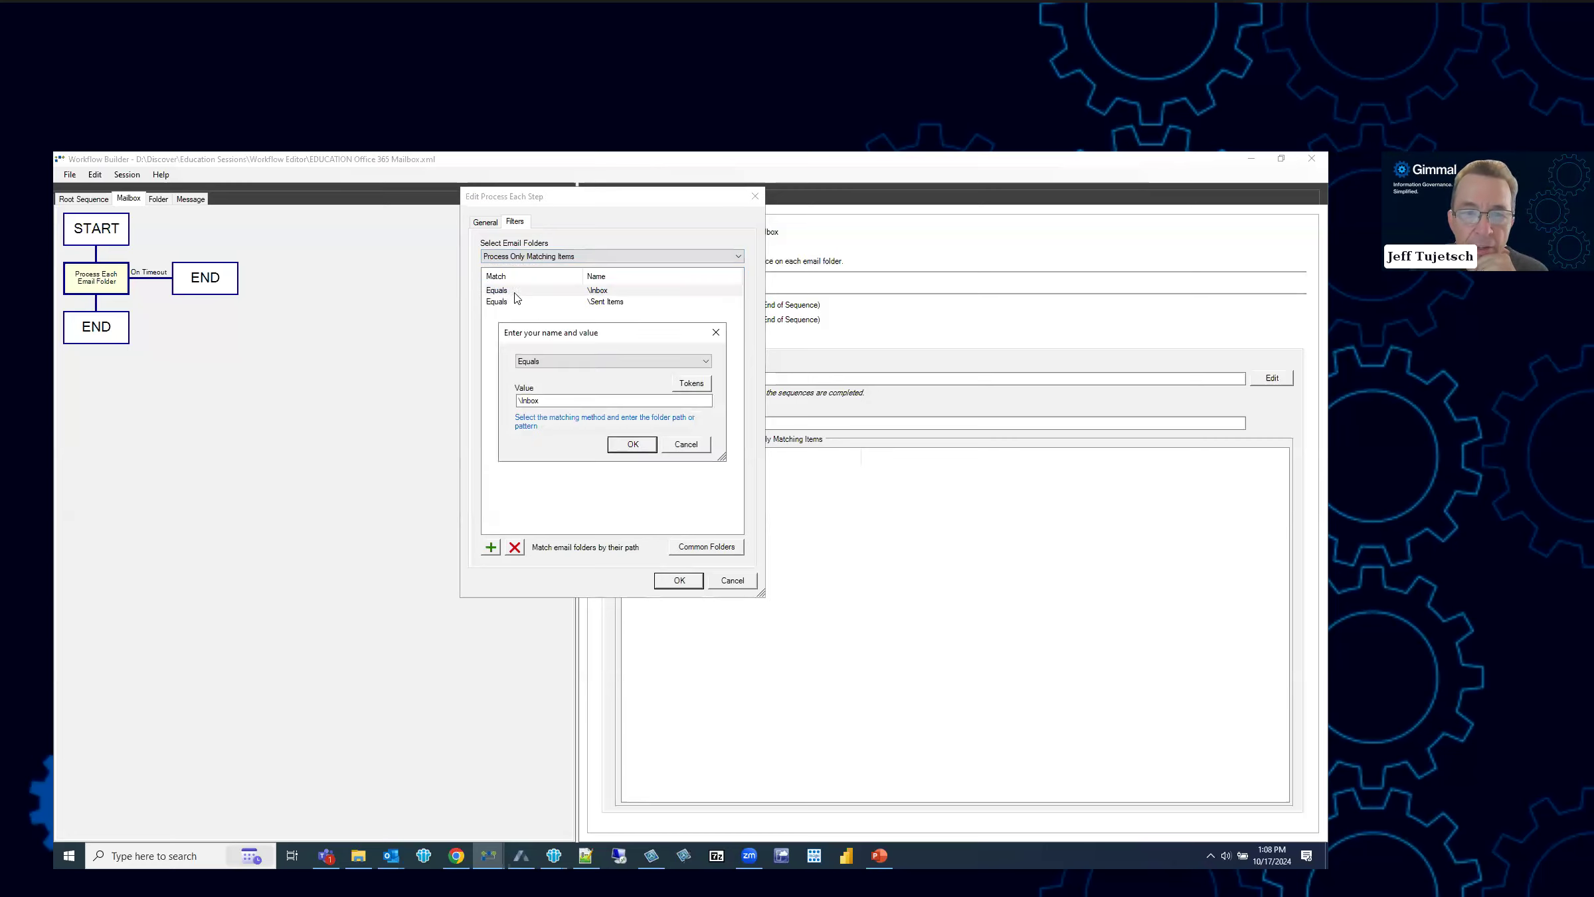
left_click(563, 362)
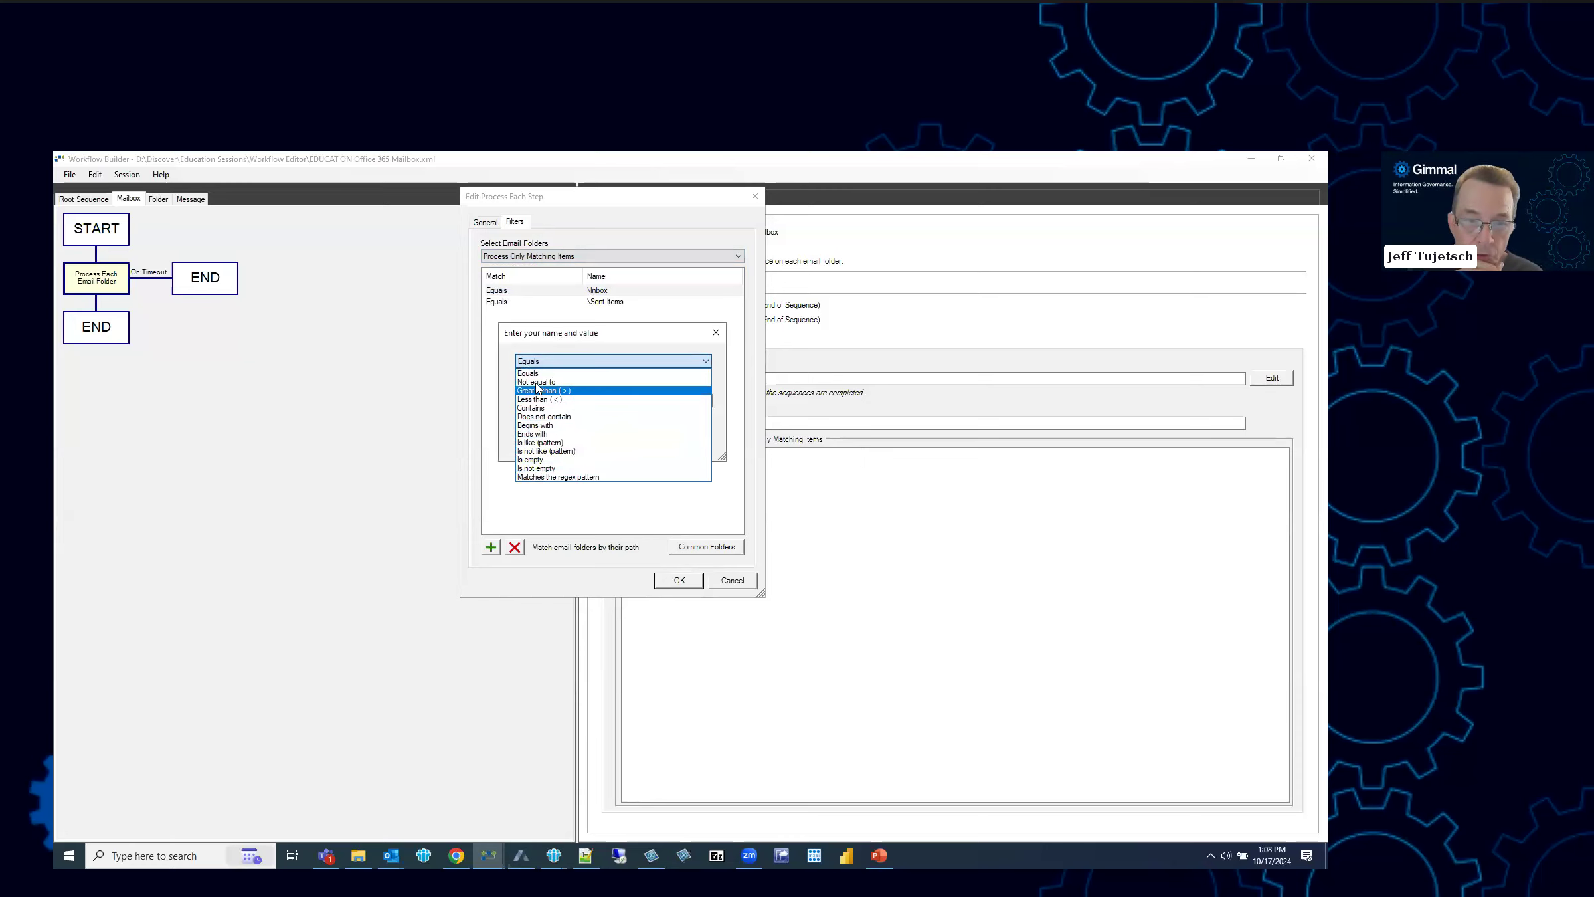
left_click(556, 443)
left_click(583, 400)
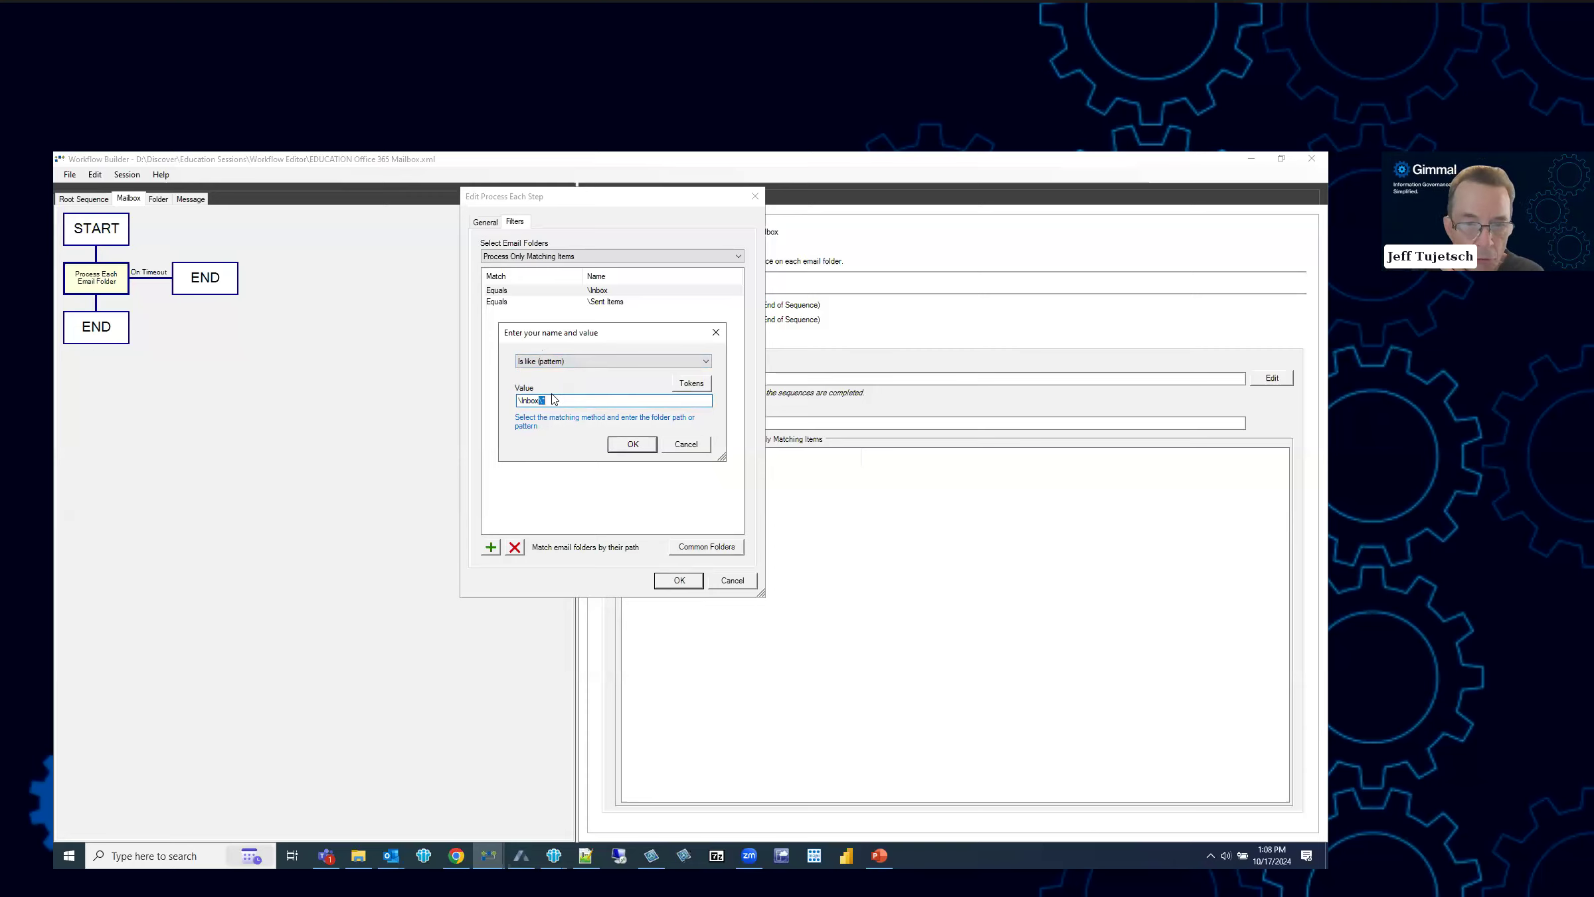
left_click(684, 444)
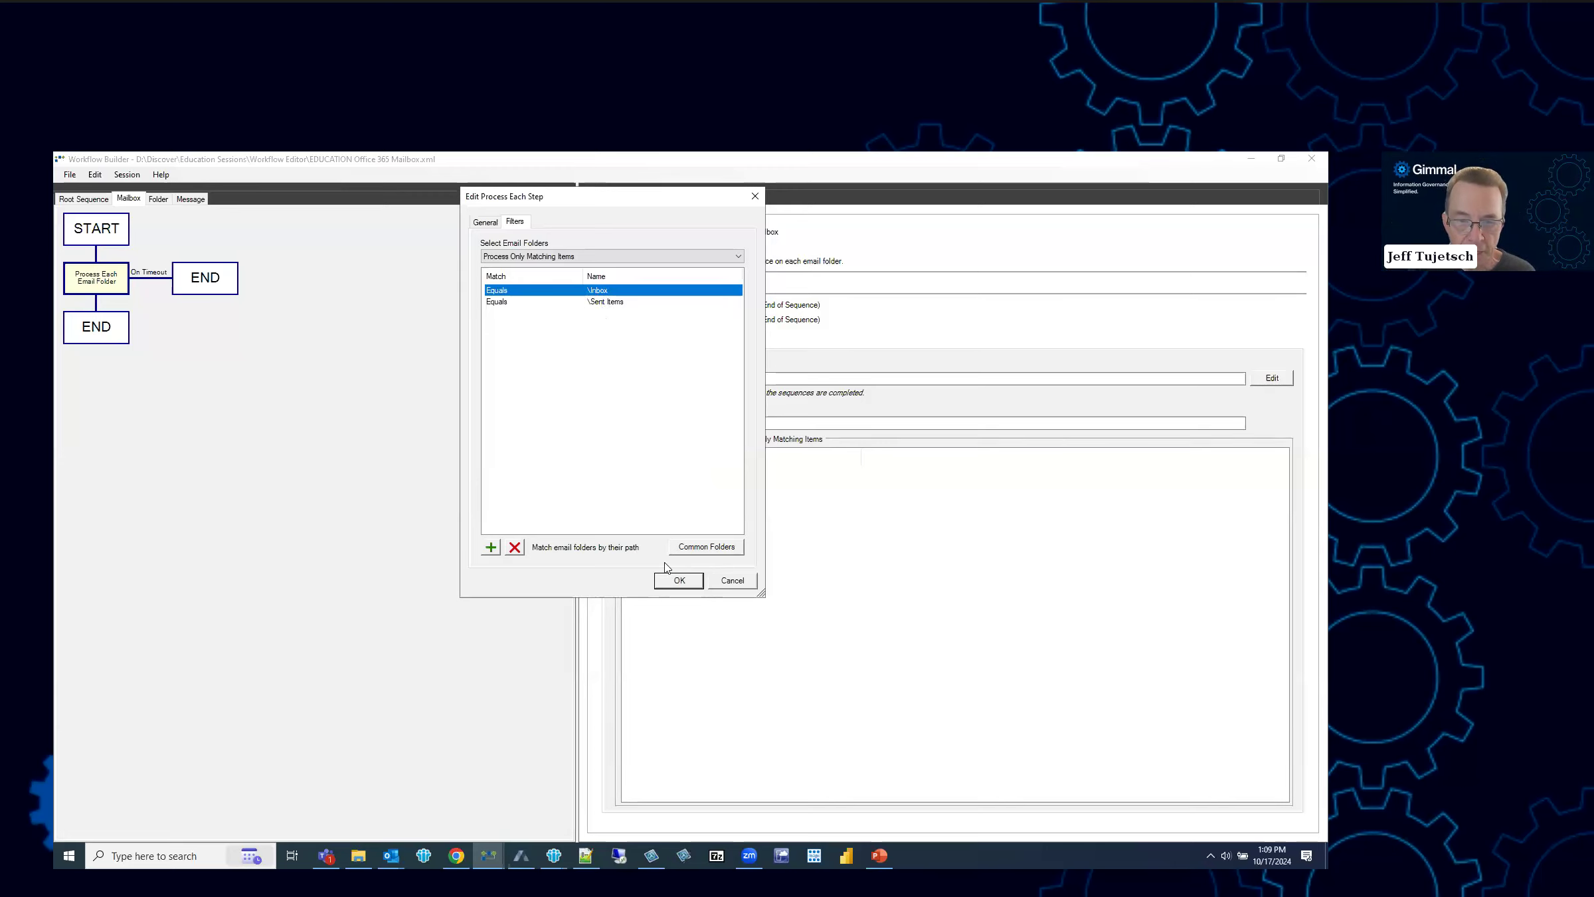
left_click(731, 581)
- Inspect the parameters of the Fast Search Criteria decision in the Folder sequence and close it without changes
left_click(158, 198)
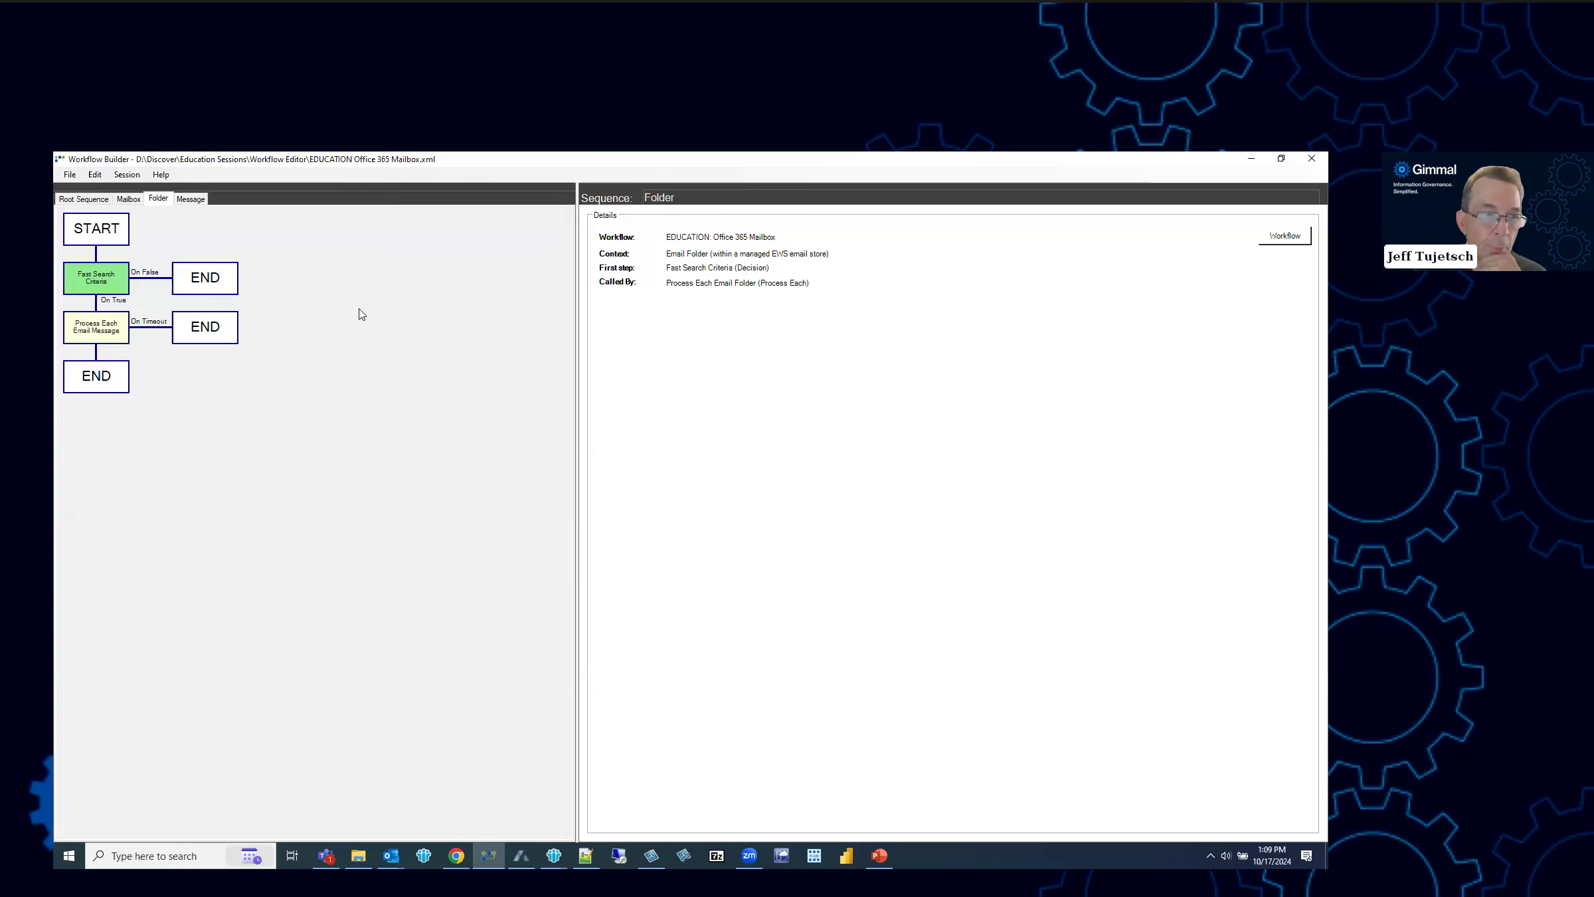
double_click(93, 281)
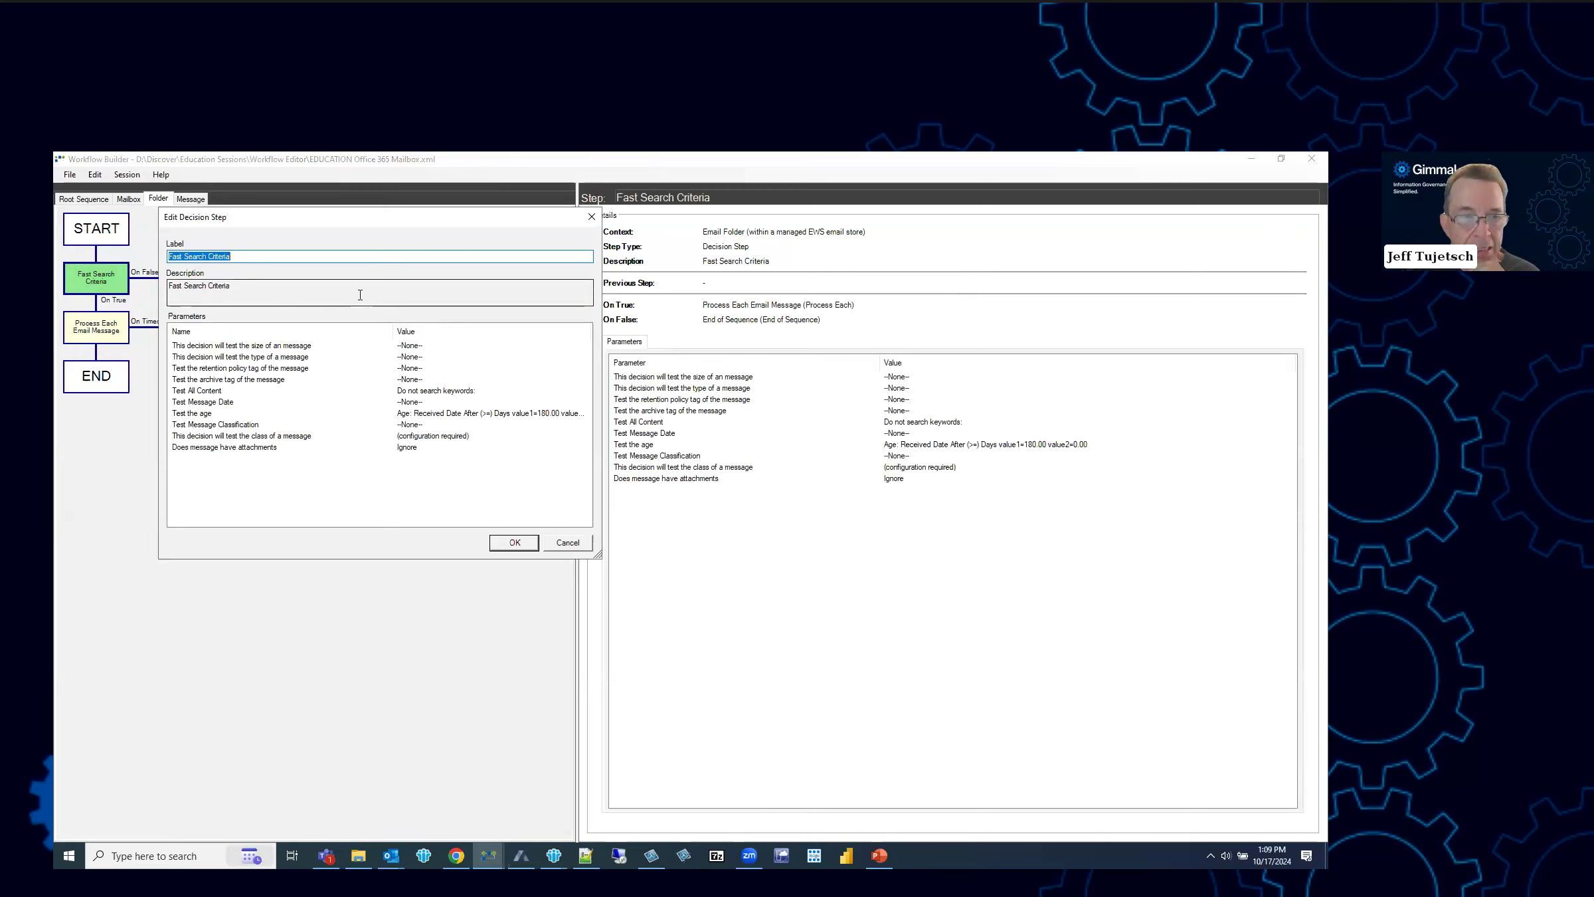
left_click(568, 543)
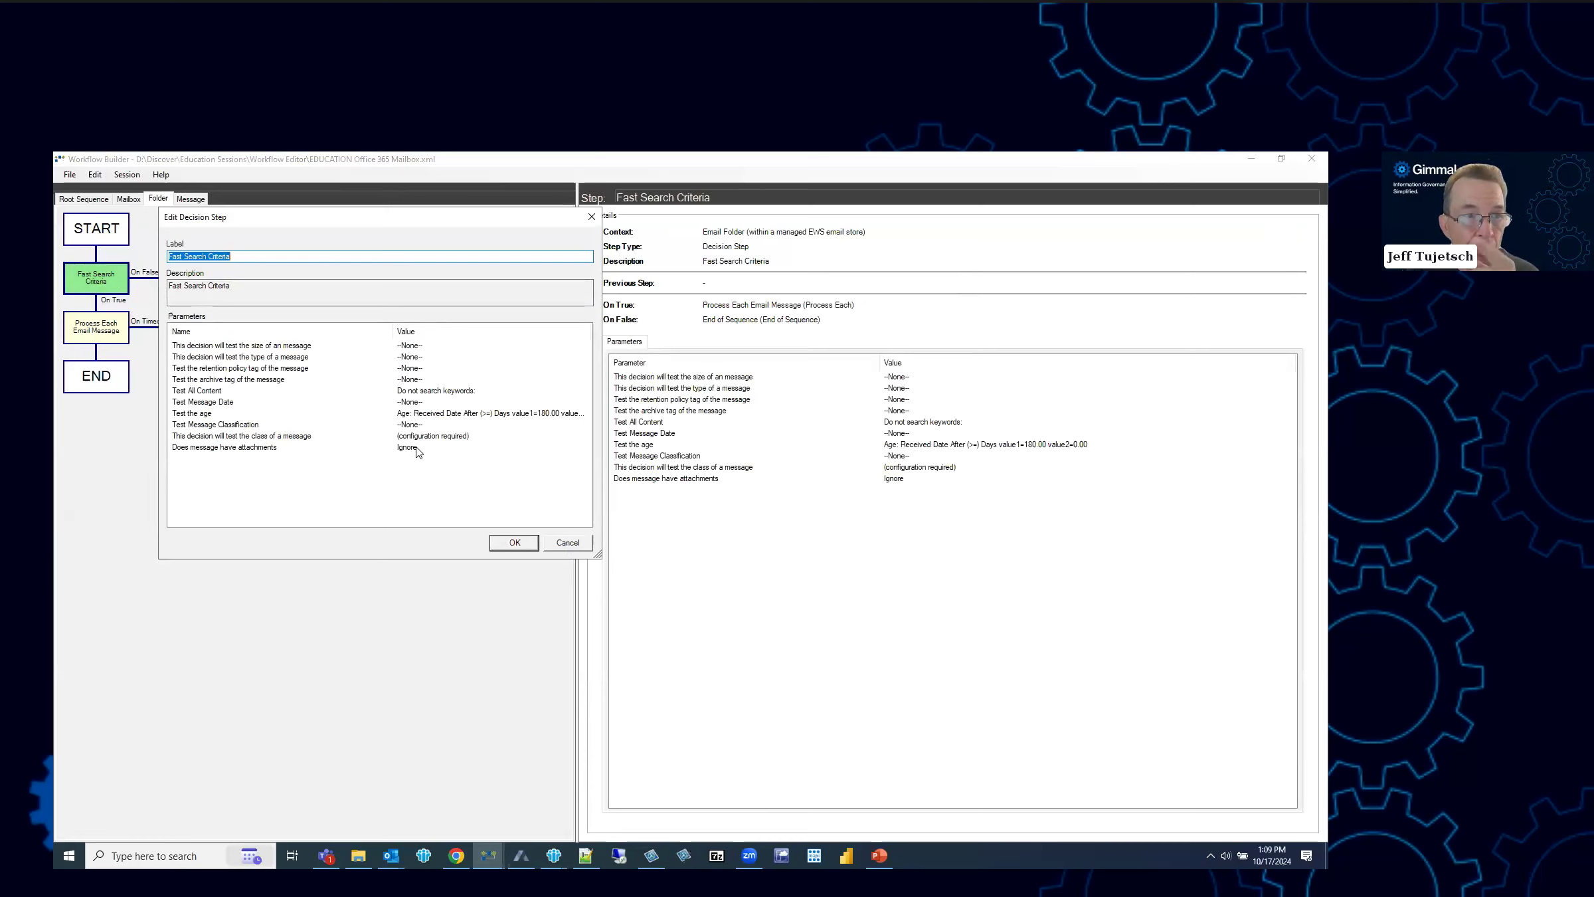
- Look through the decision steps available before Process Each Email Message, locate Fast Search Criteria and leave without adding it
left_click(96, 321)
right_click(97, 313)
mouse_move(138, 324)
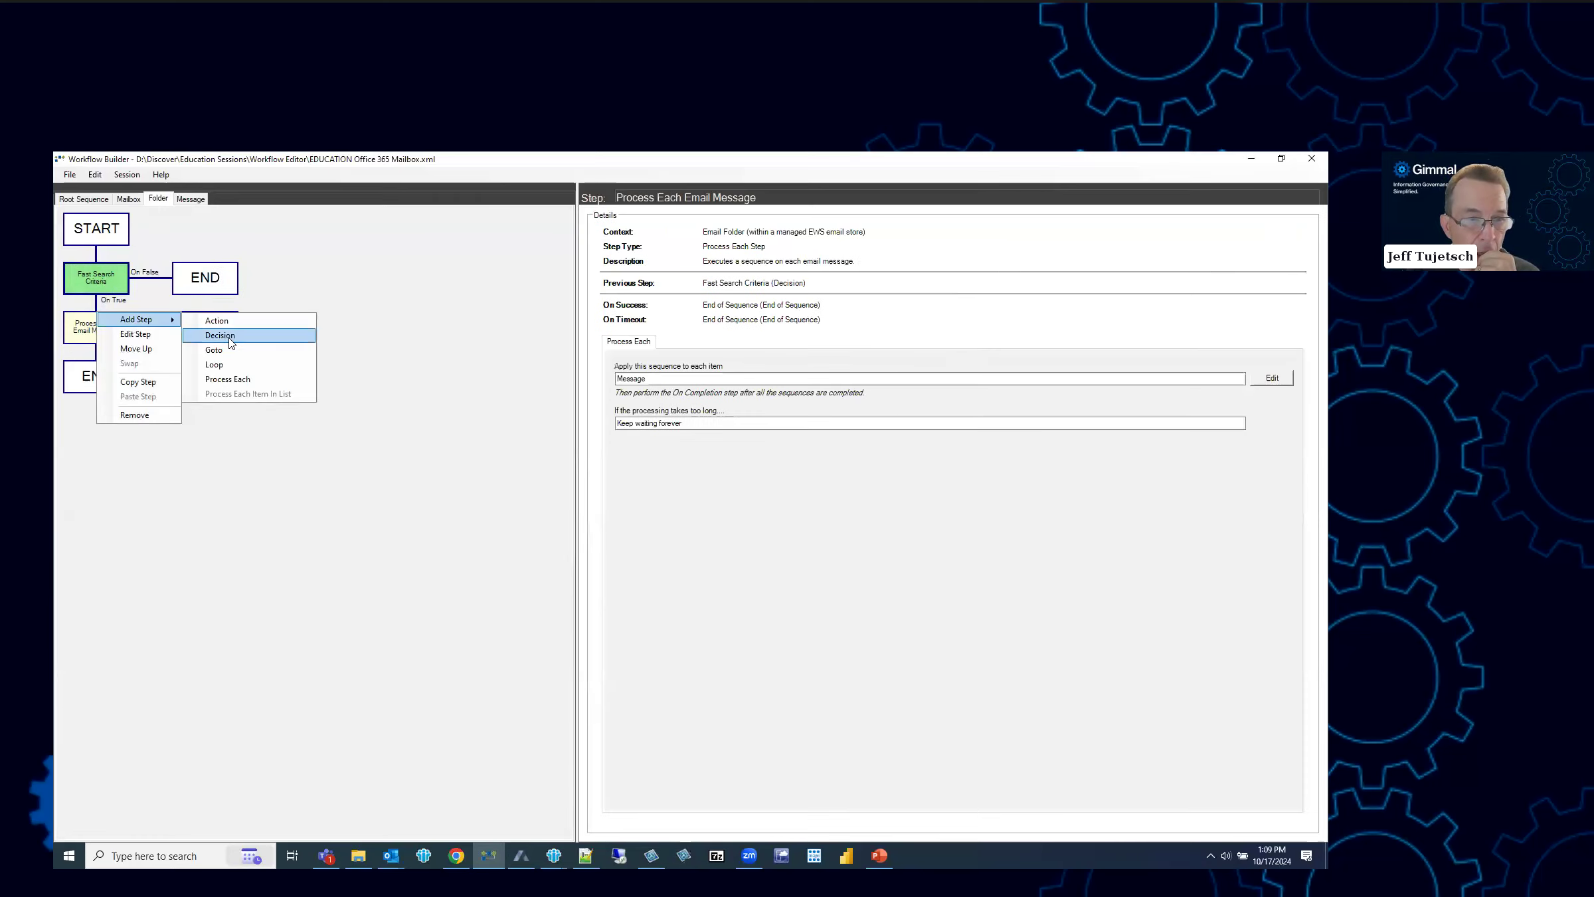
left_click(81, 330)
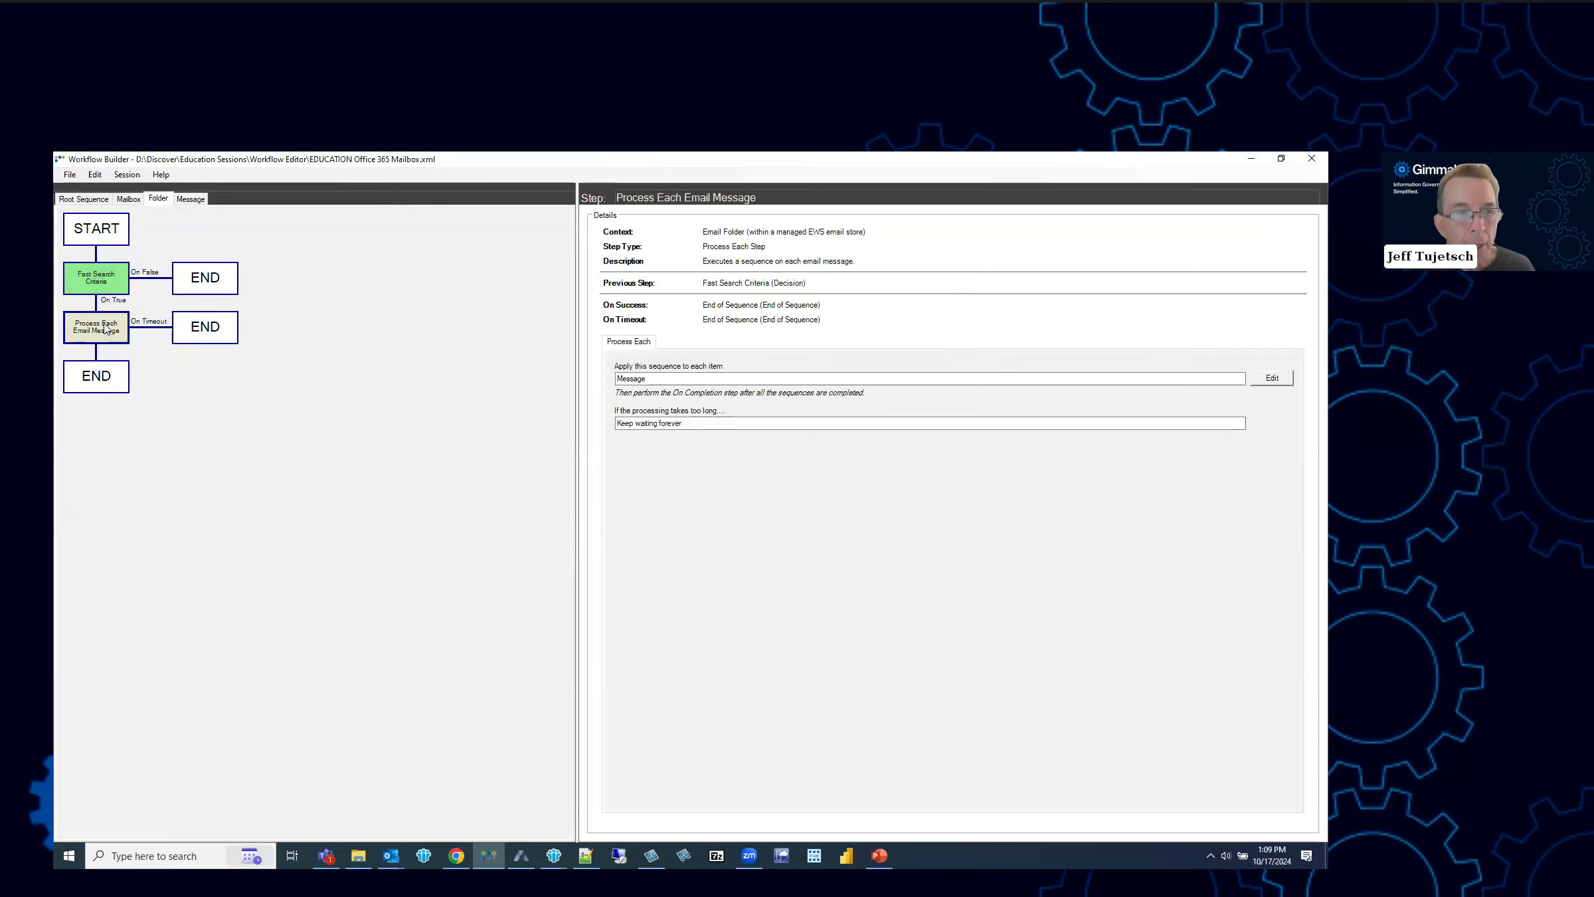
left_click(100, 380)
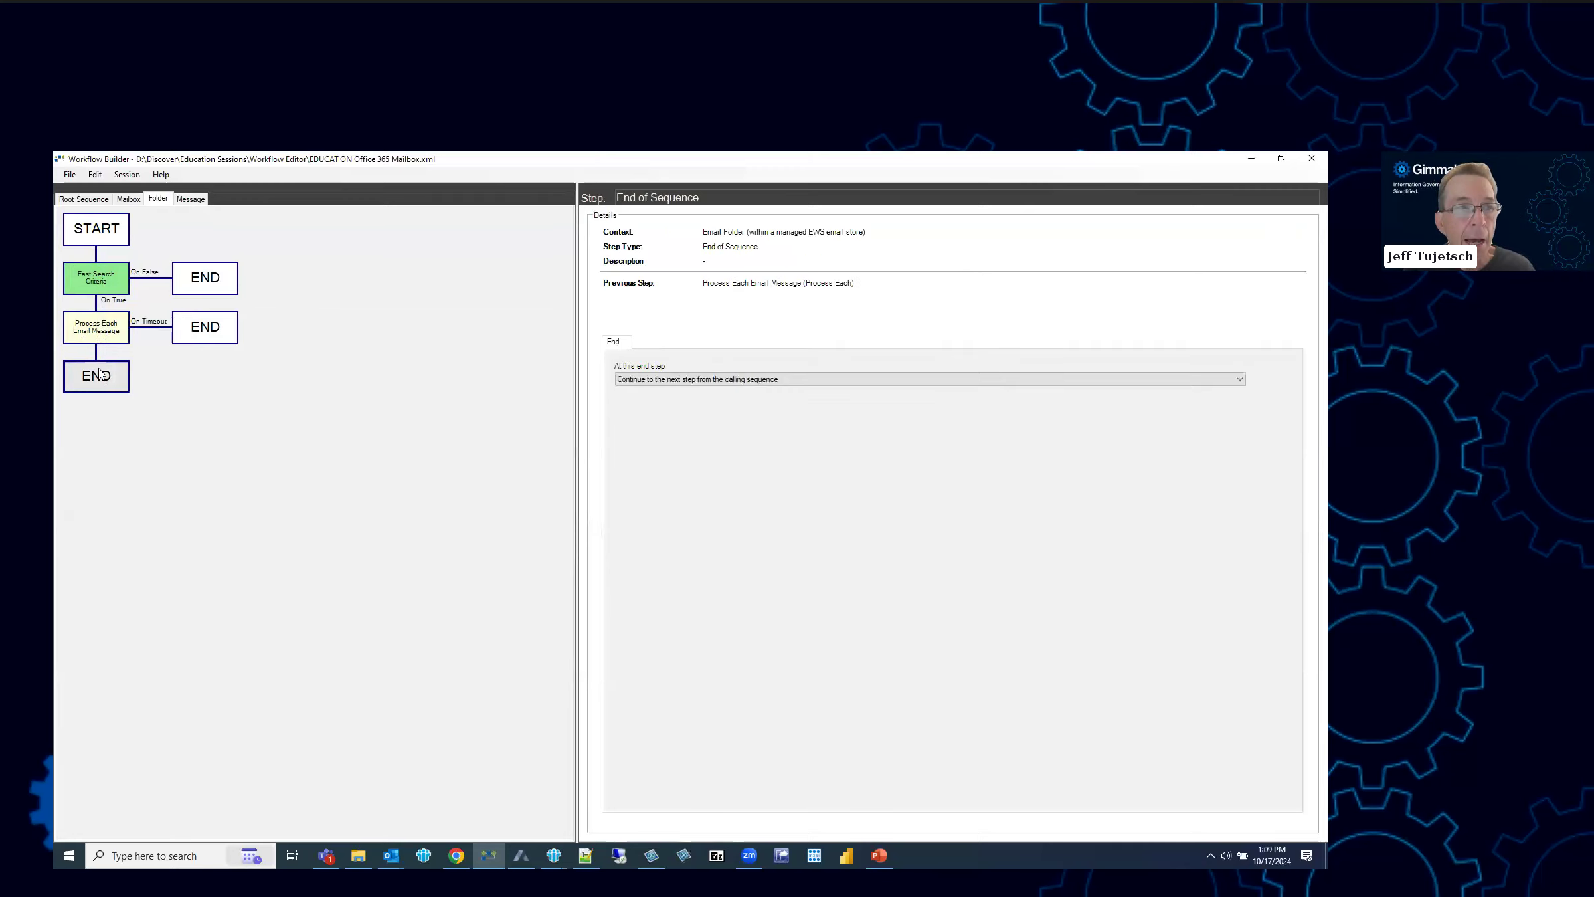
right_click(98, 328)
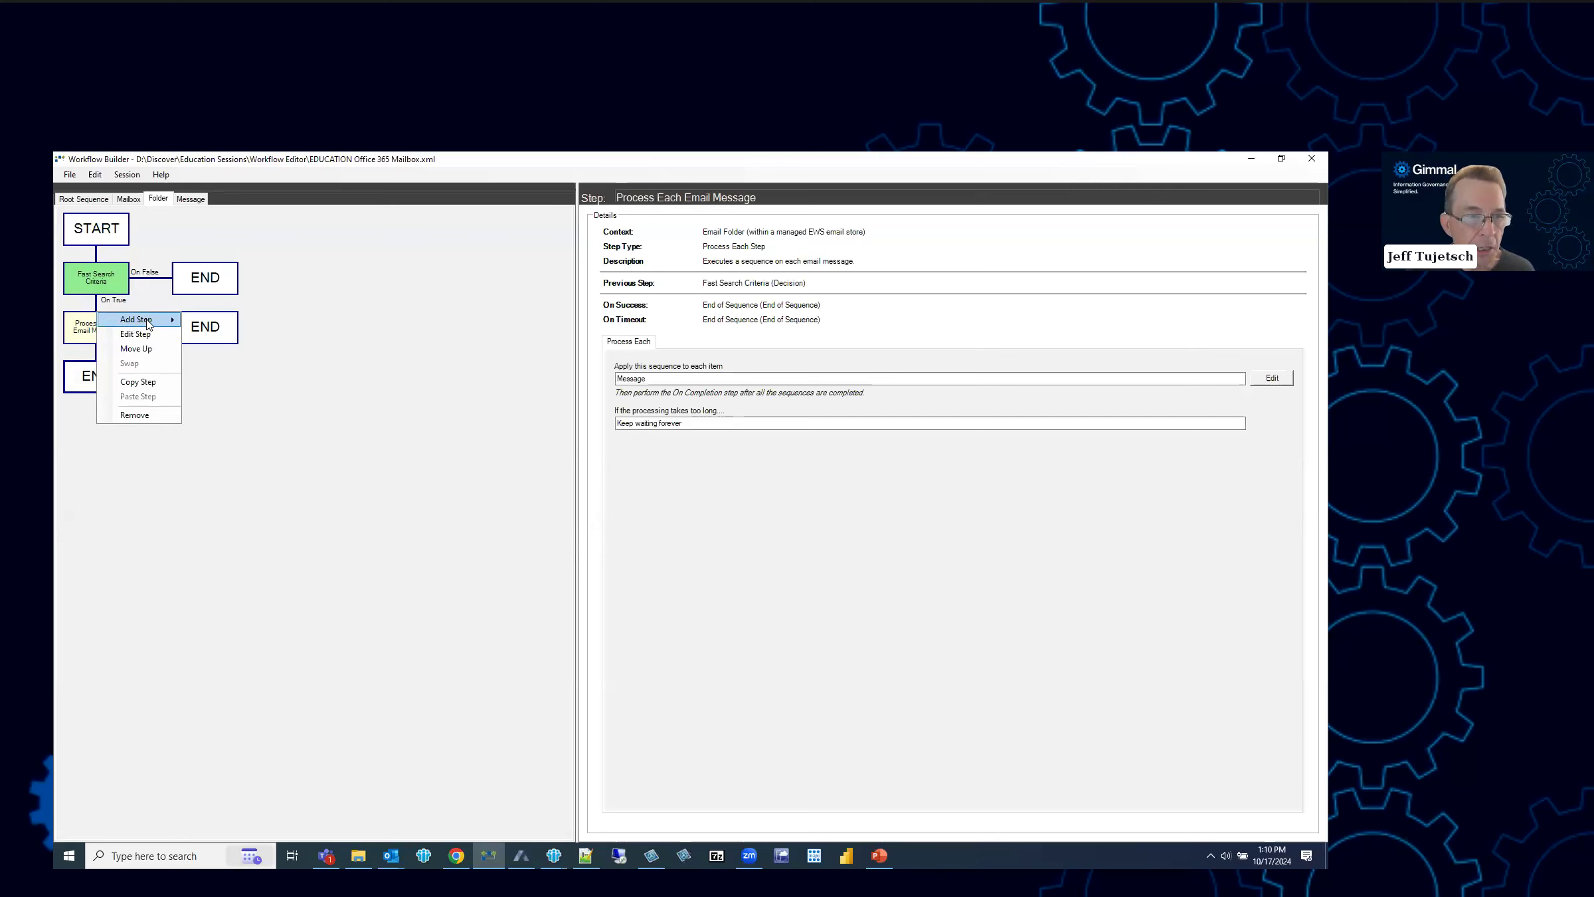
mouse_move(149, 322)
left_click(229, 334)
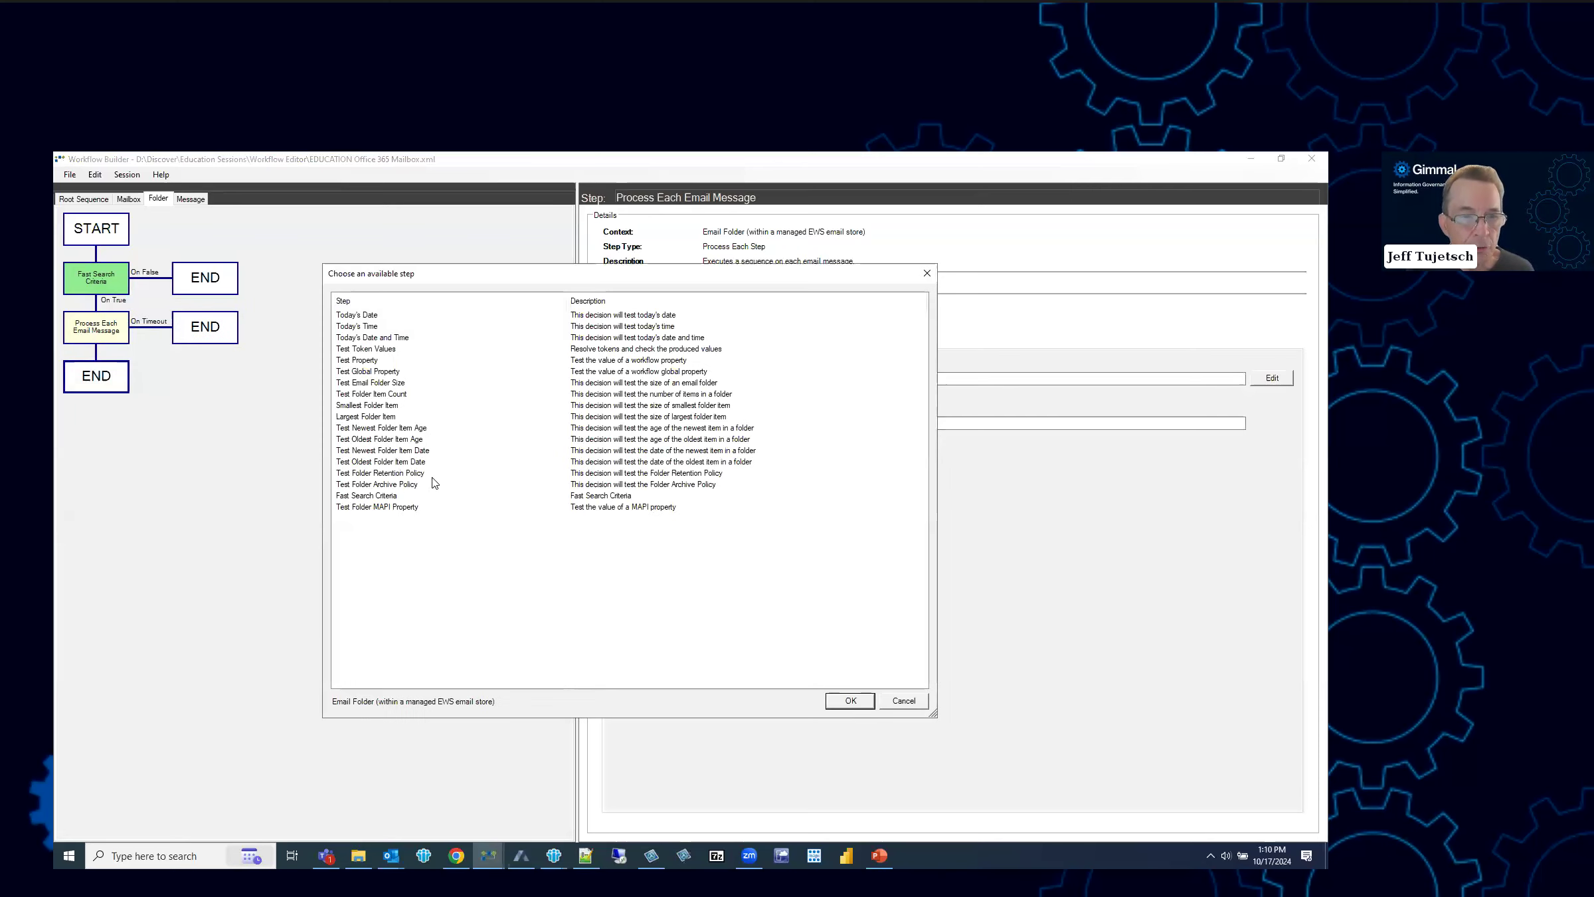
left_click(382, 497)
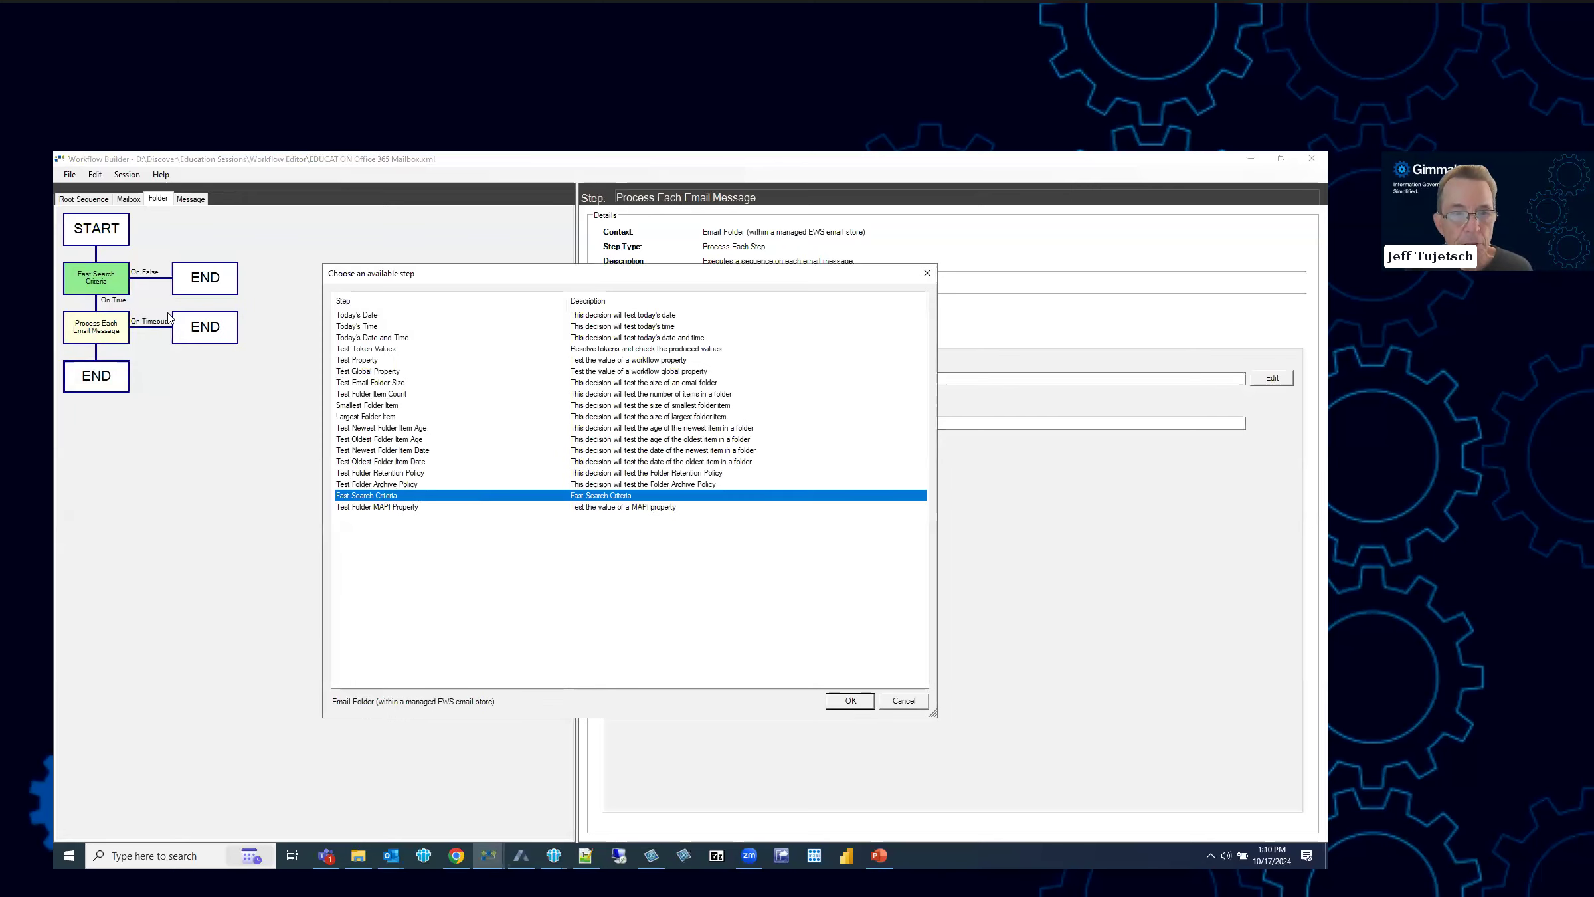
key("Escape")
- View the date type options in the Test the age parameter of the Fast Search Criteria decision
double_click(111, 287)
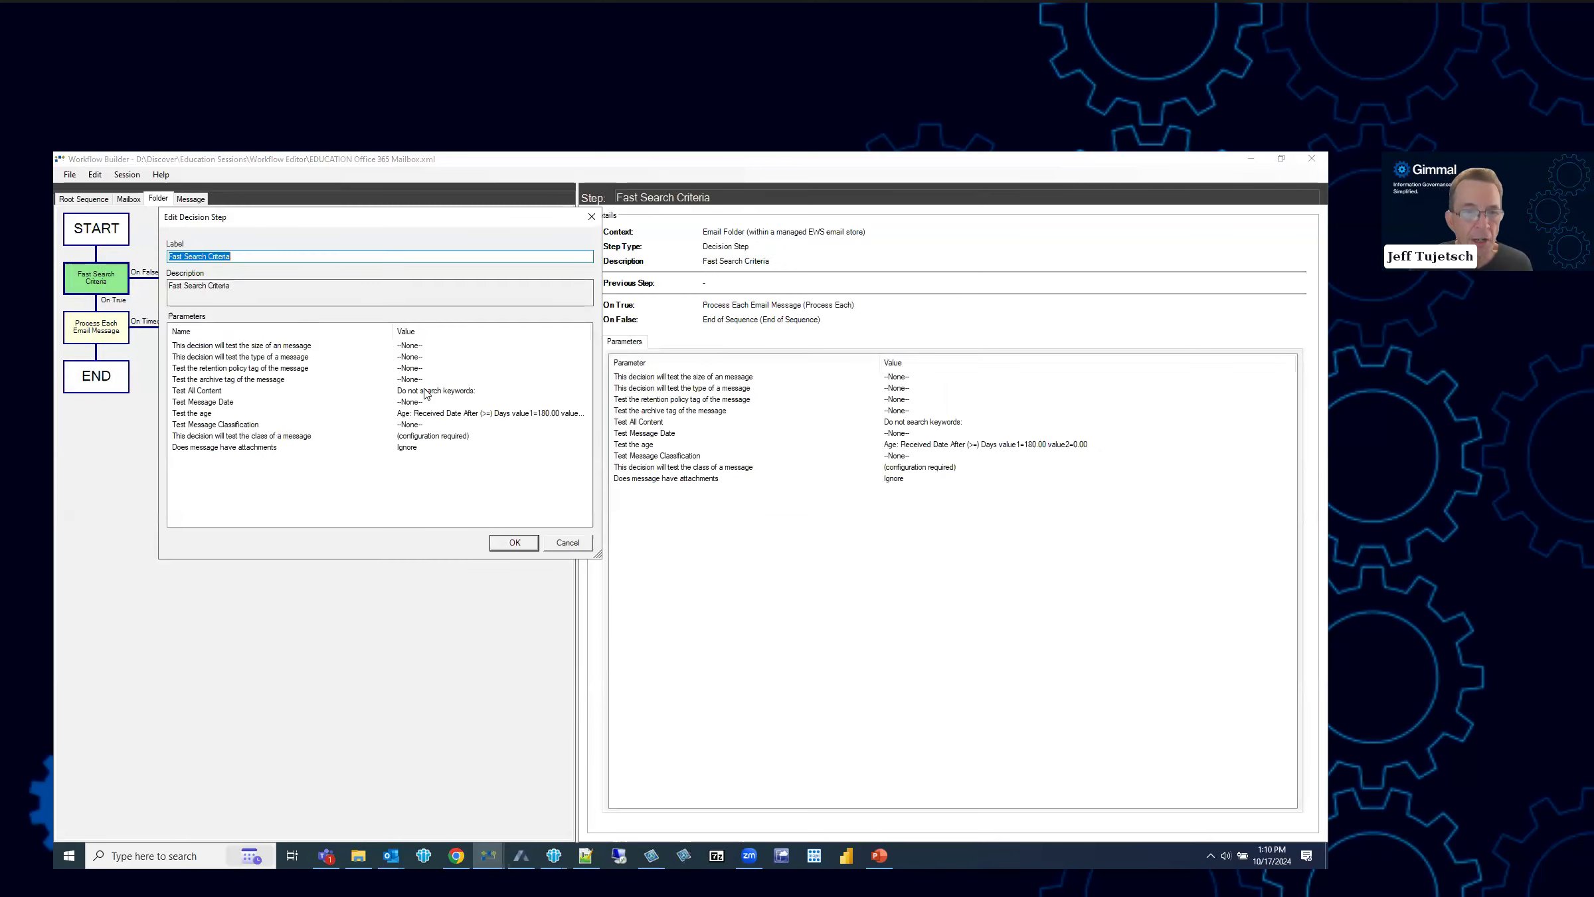
double_click(445, 415)
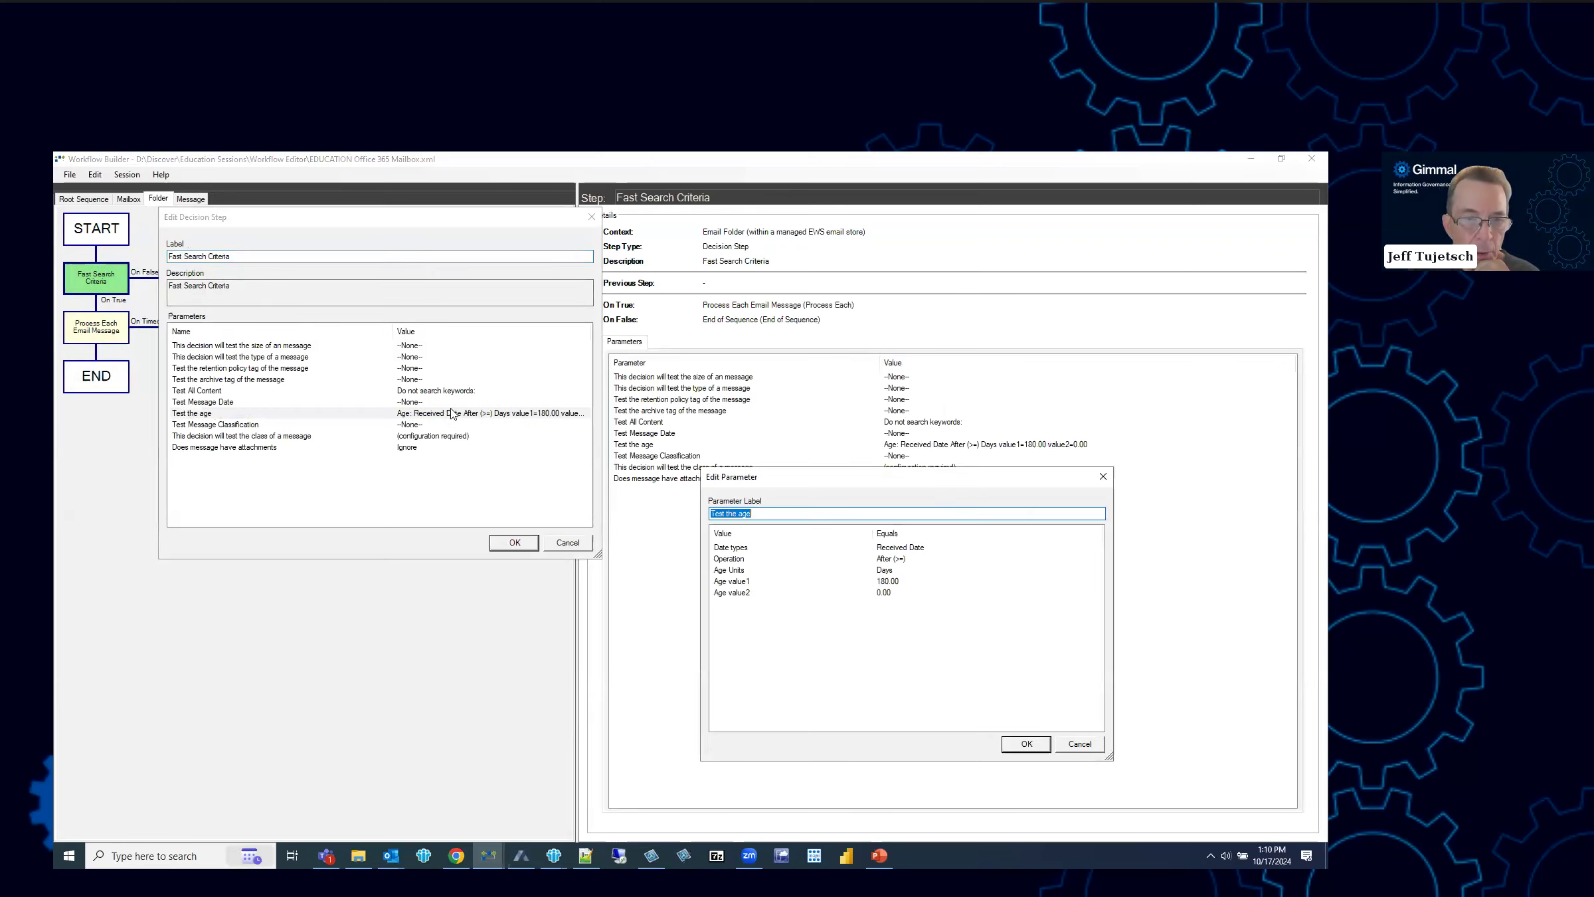
double_click(909, 551)
left_click(855, 611)
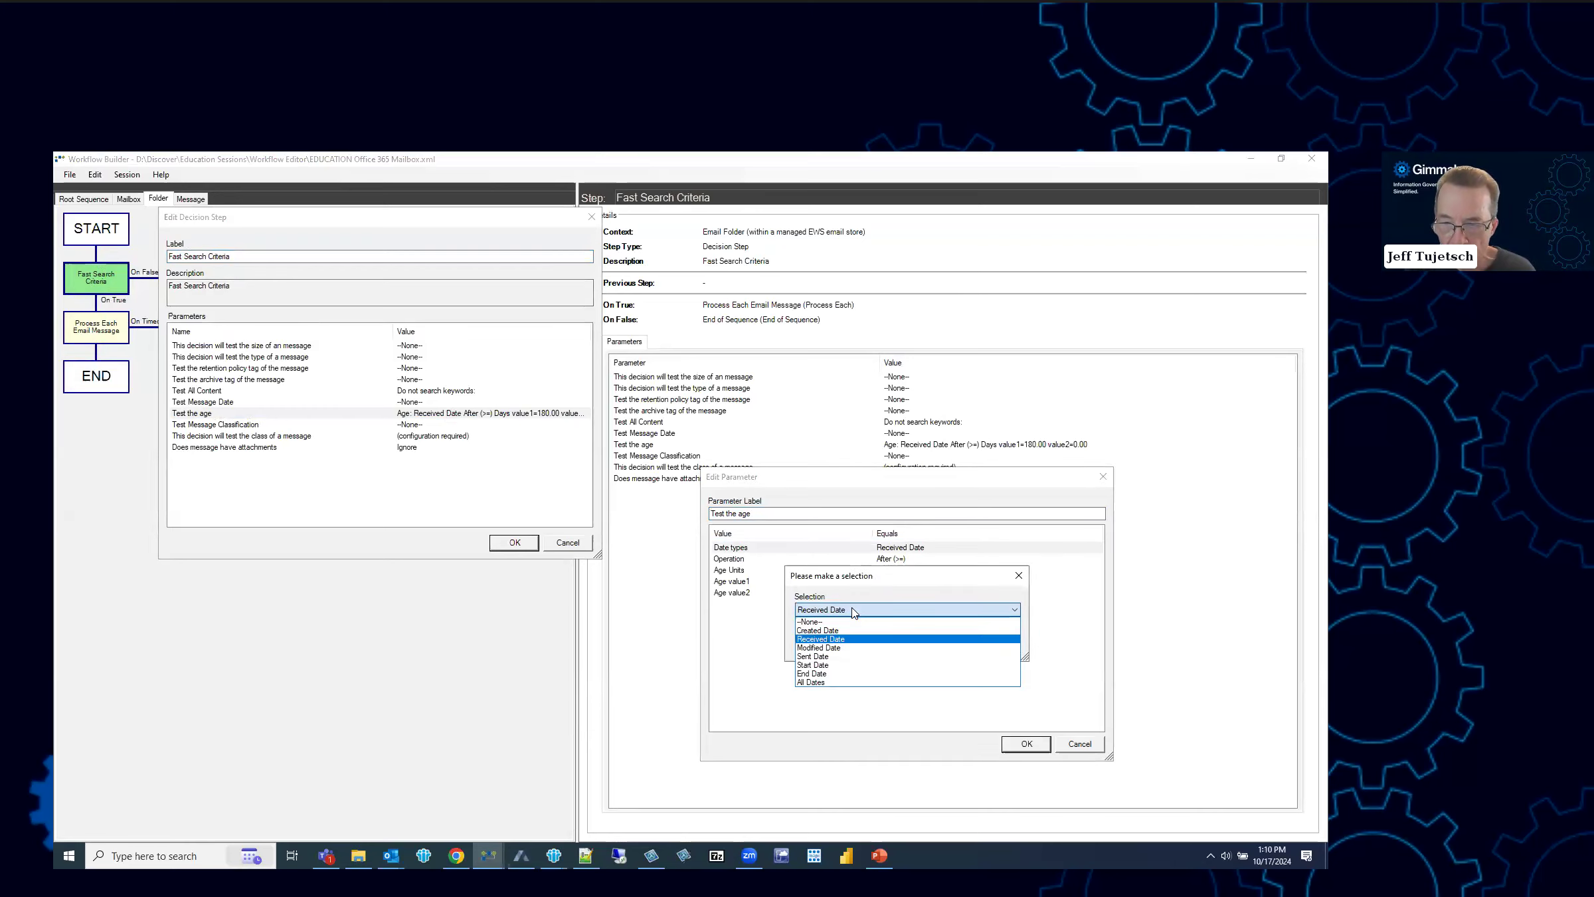
key("Escape")
key("Escape")
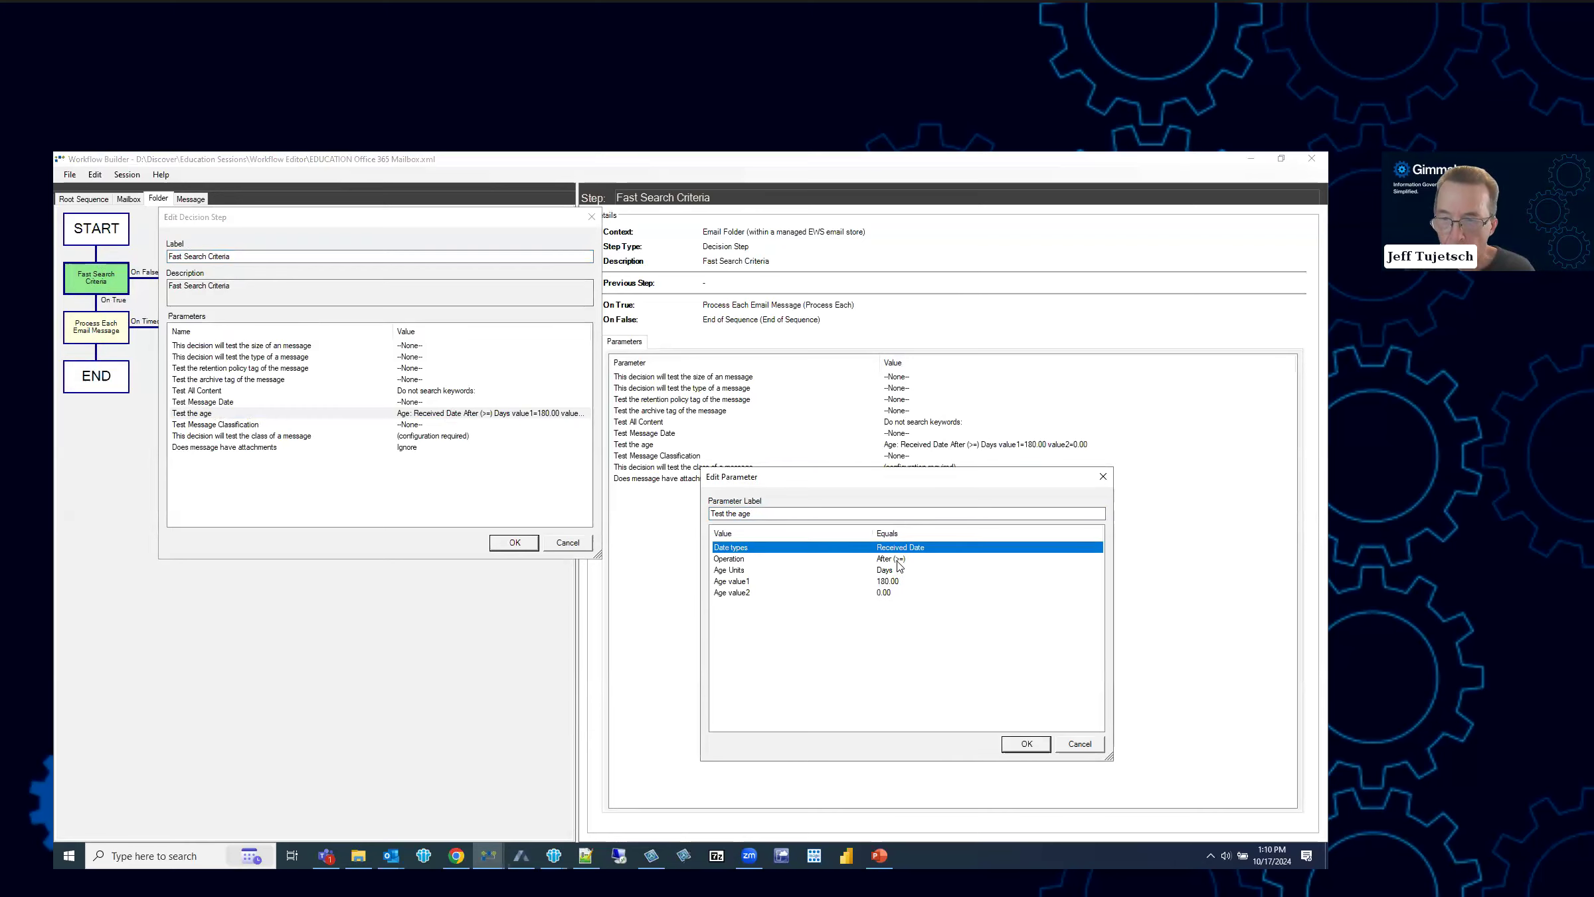
- Review the age test's operation, age units and first age value, and leave the parameter unchanged
double_click(898, 563)
left_click(842, 612)
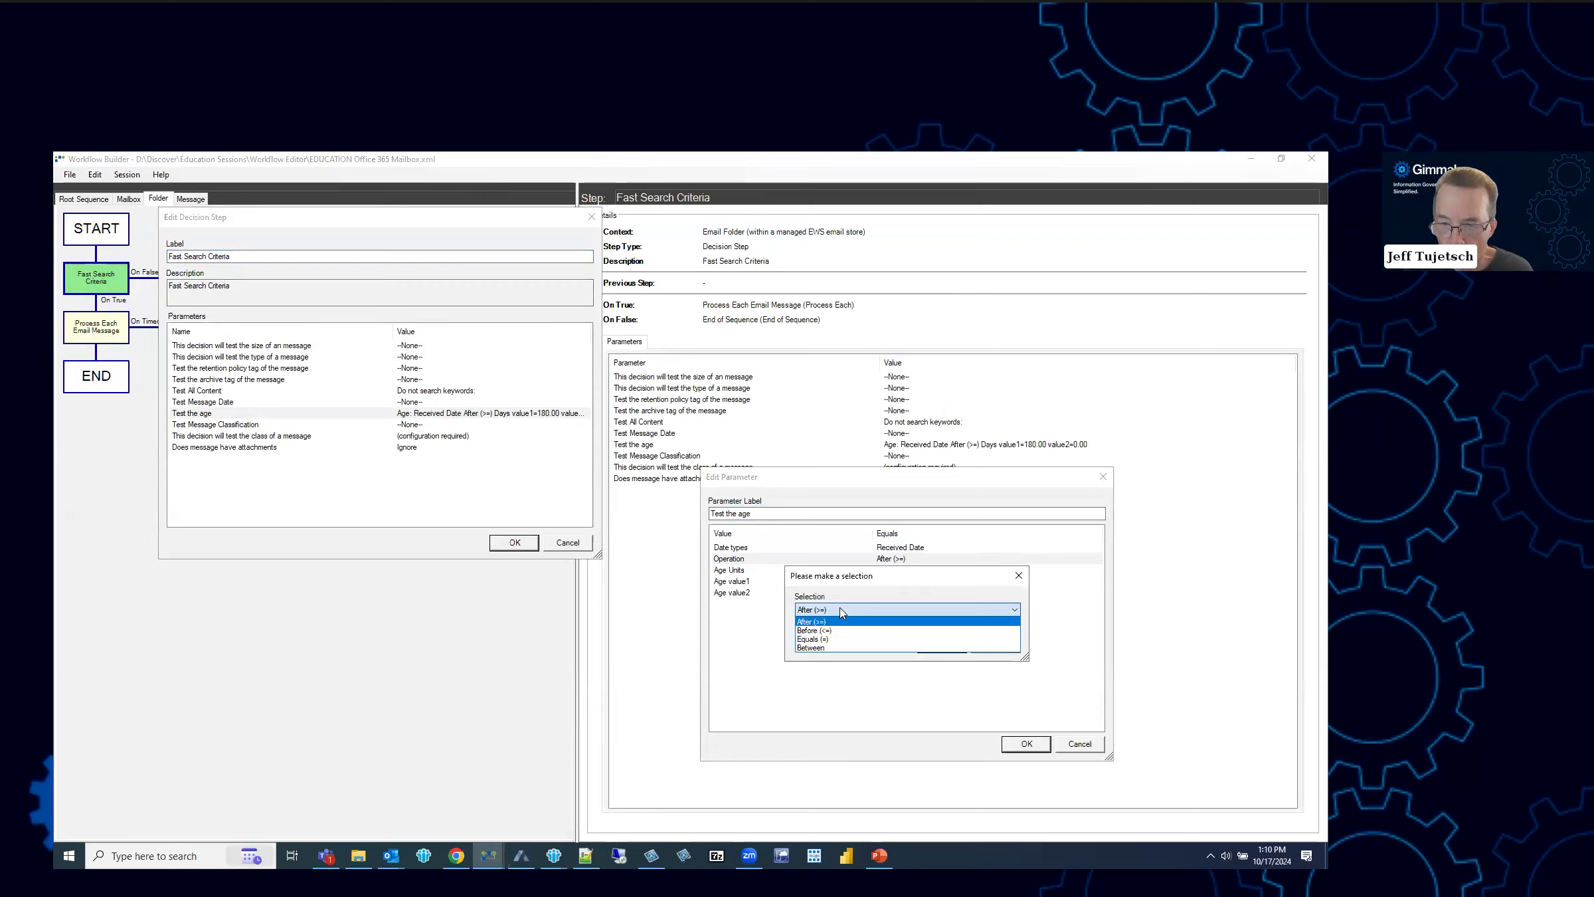
key("Escape")
key("Escape")
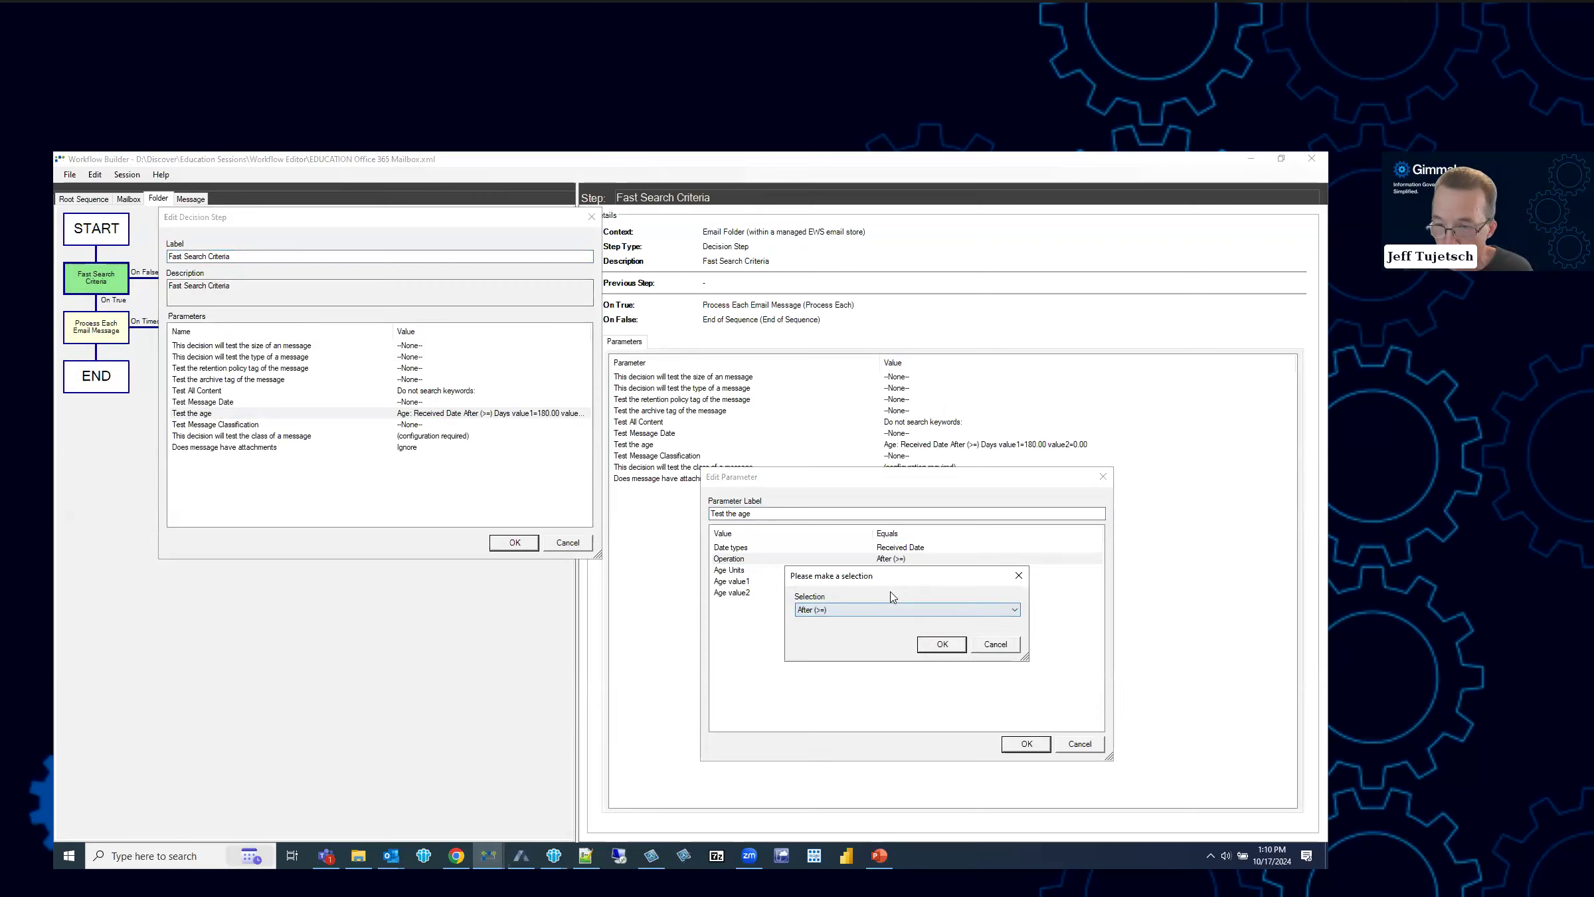
double_click(890, 571)
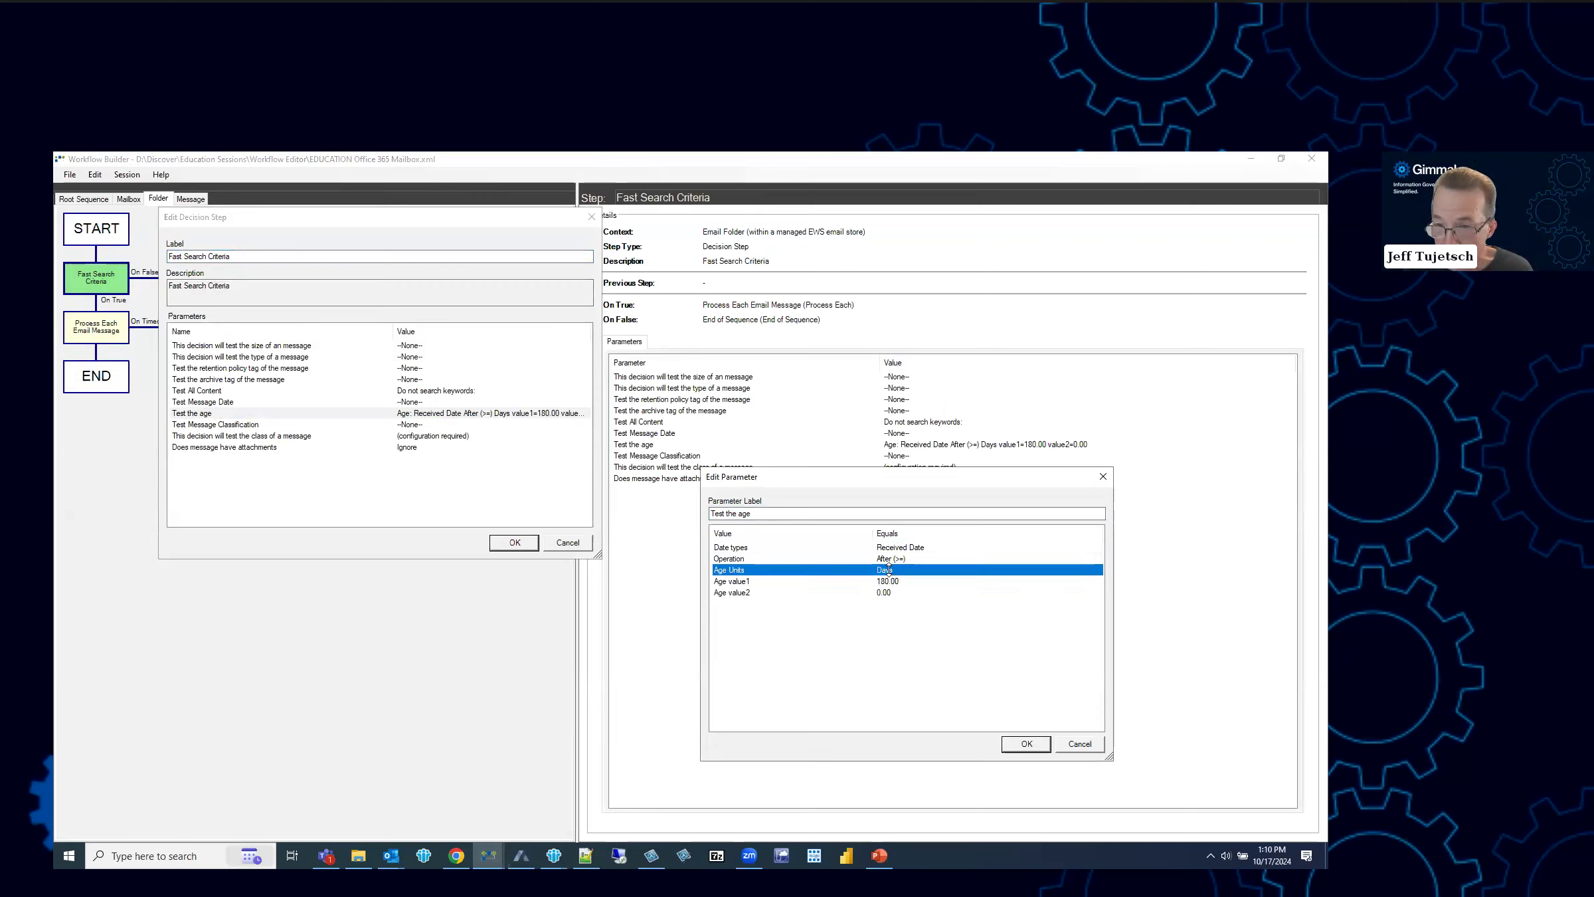
left_click(829, 611)
key("Escape")
key("Escape")
left_click(897, 582)
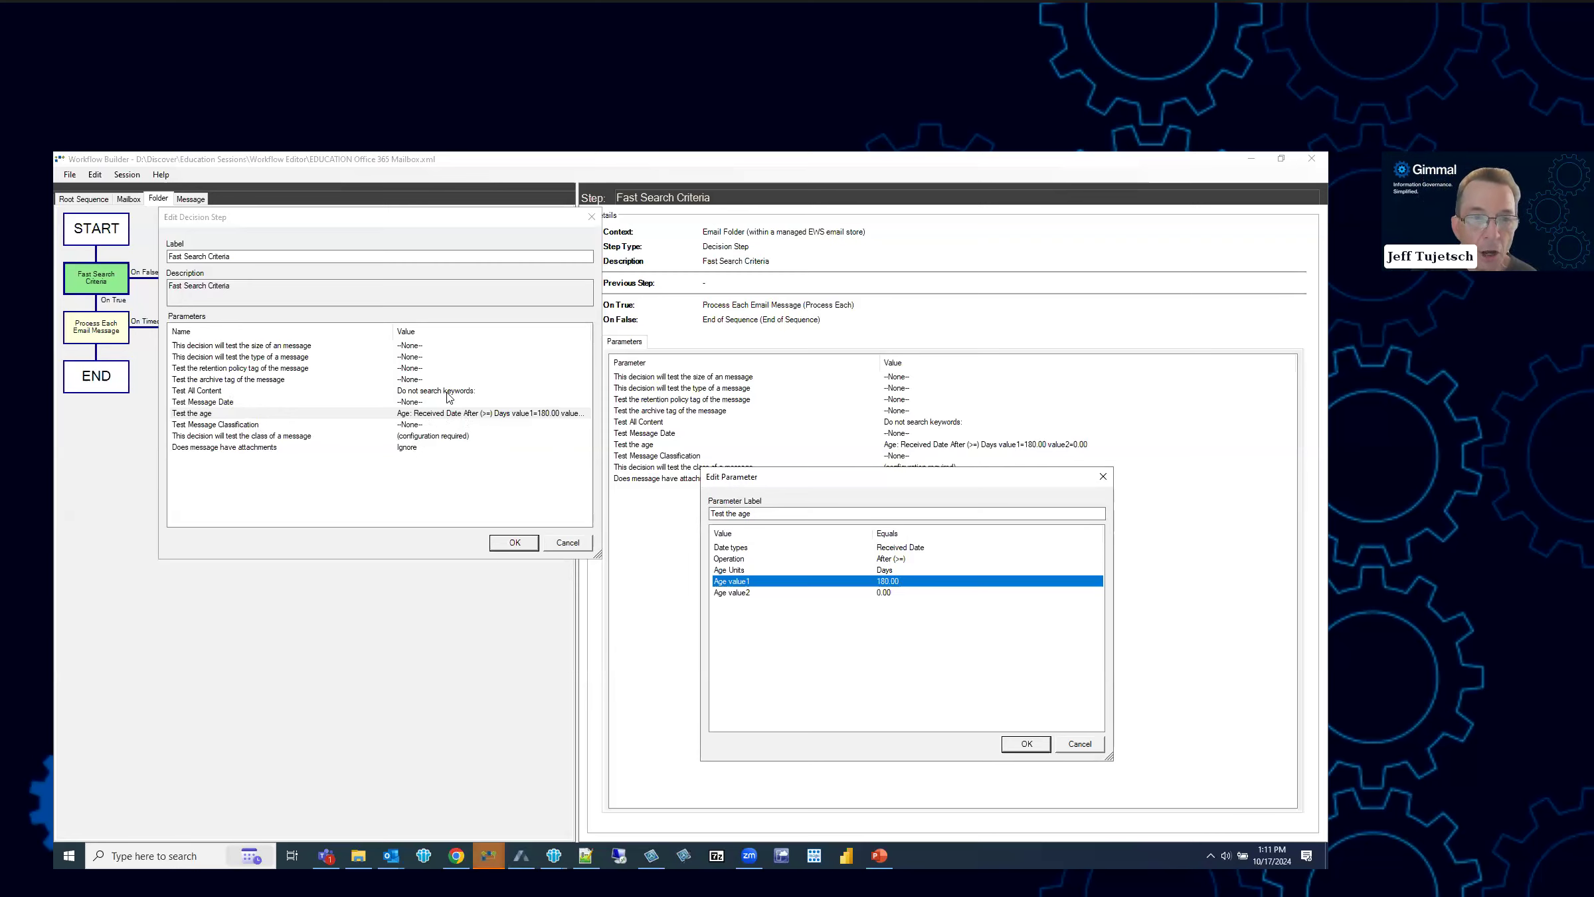
left_click(1079, 744)
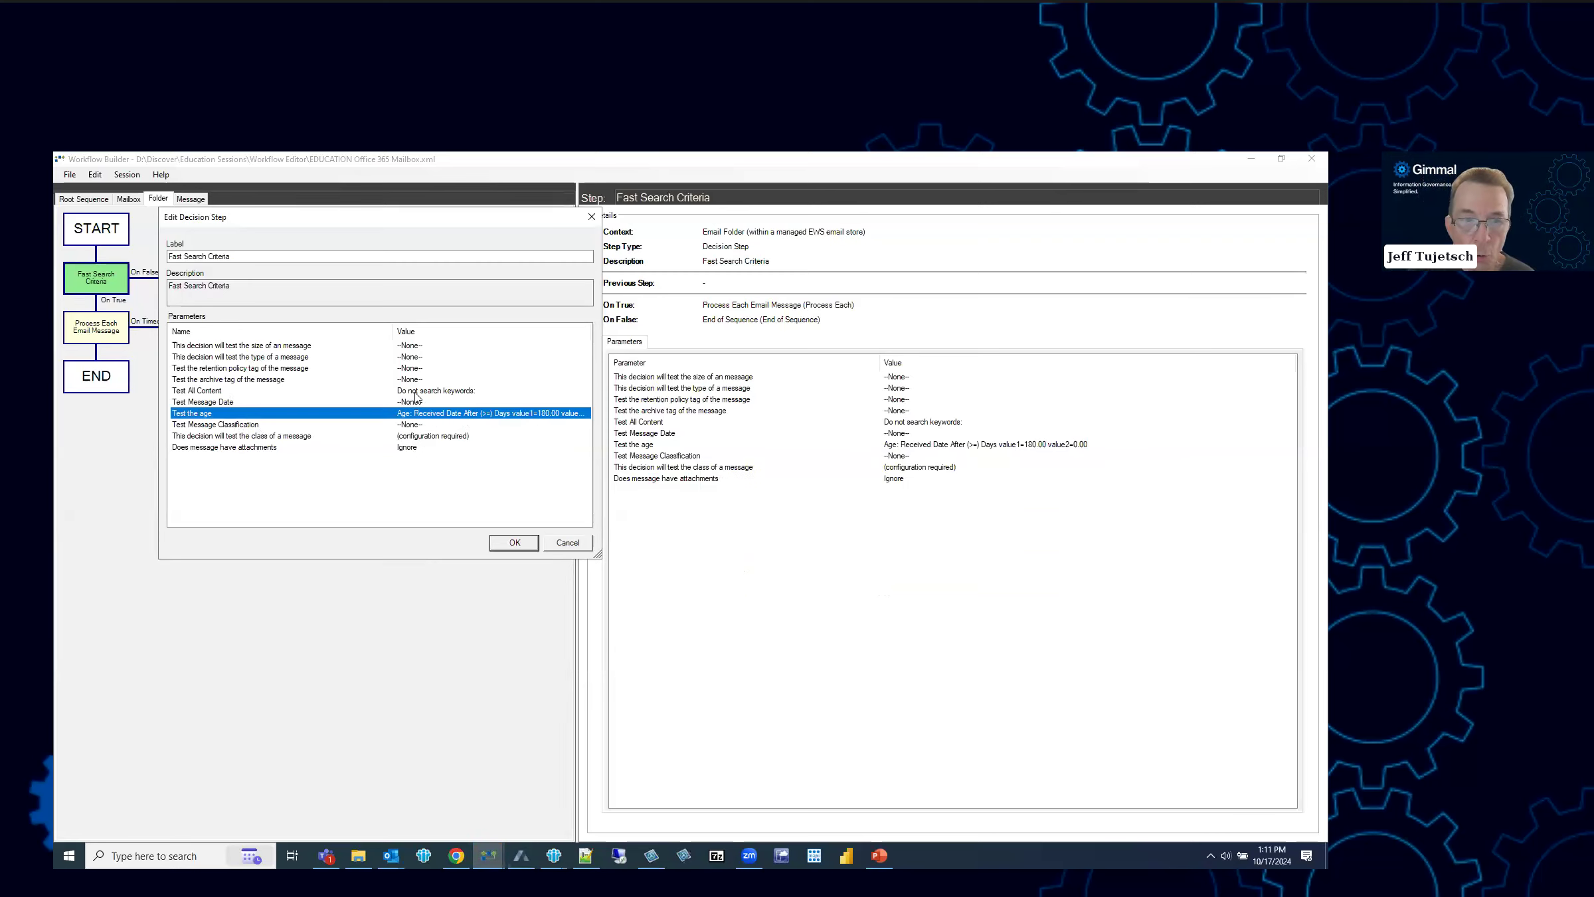
- View the keyword expression entry of the Test All Content parameter and close the Fast Search Criteria decision without saving
double_click(413, 392)
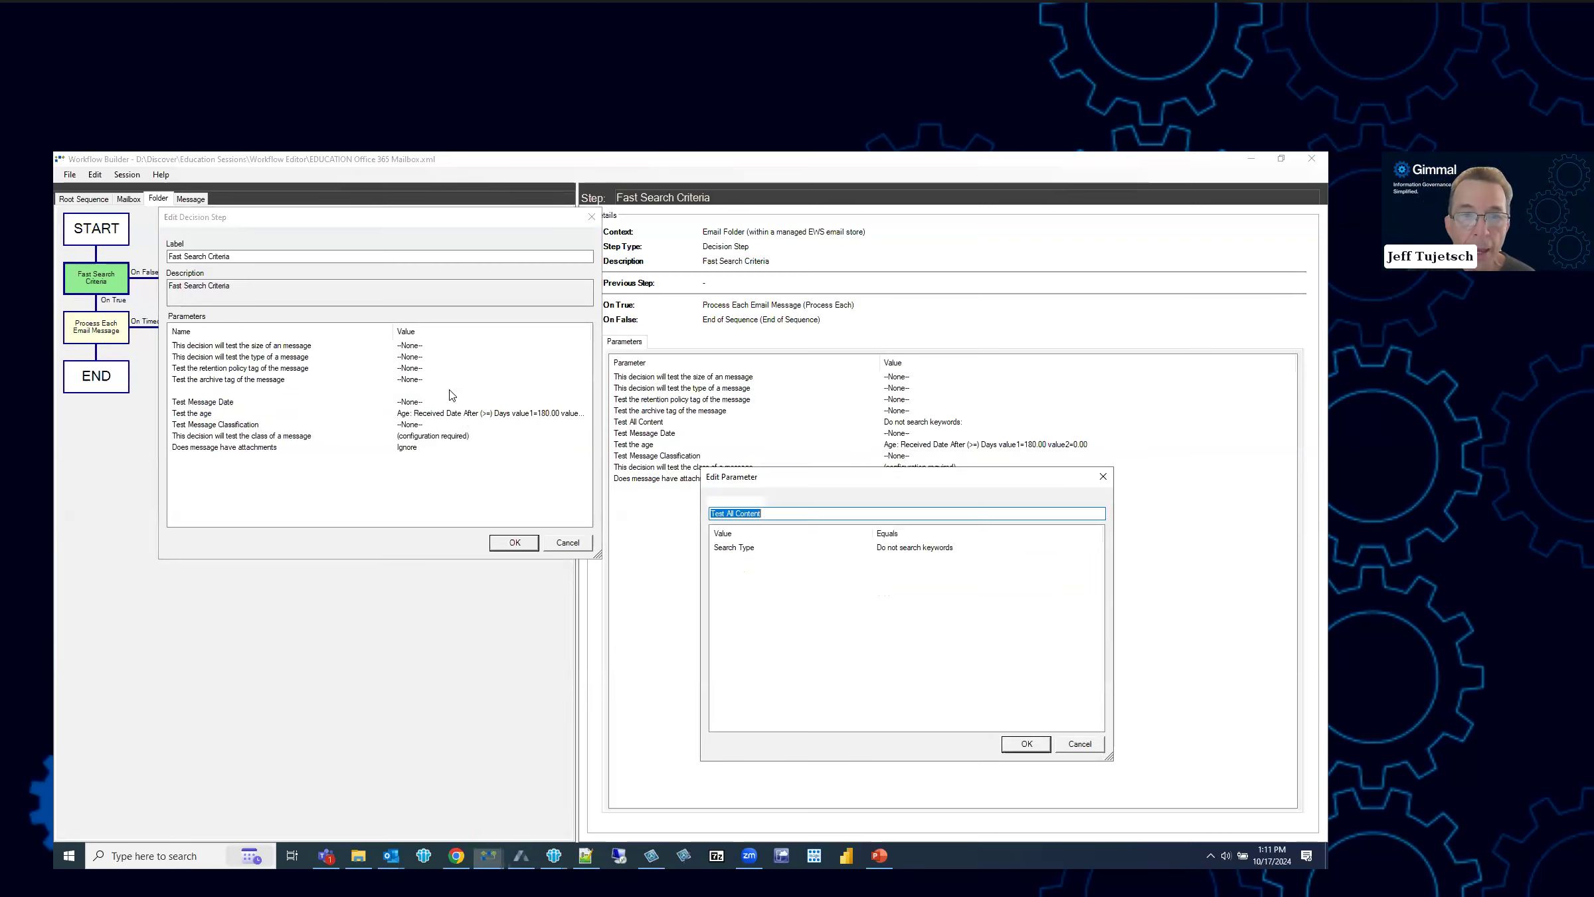
double_click(878, 560)
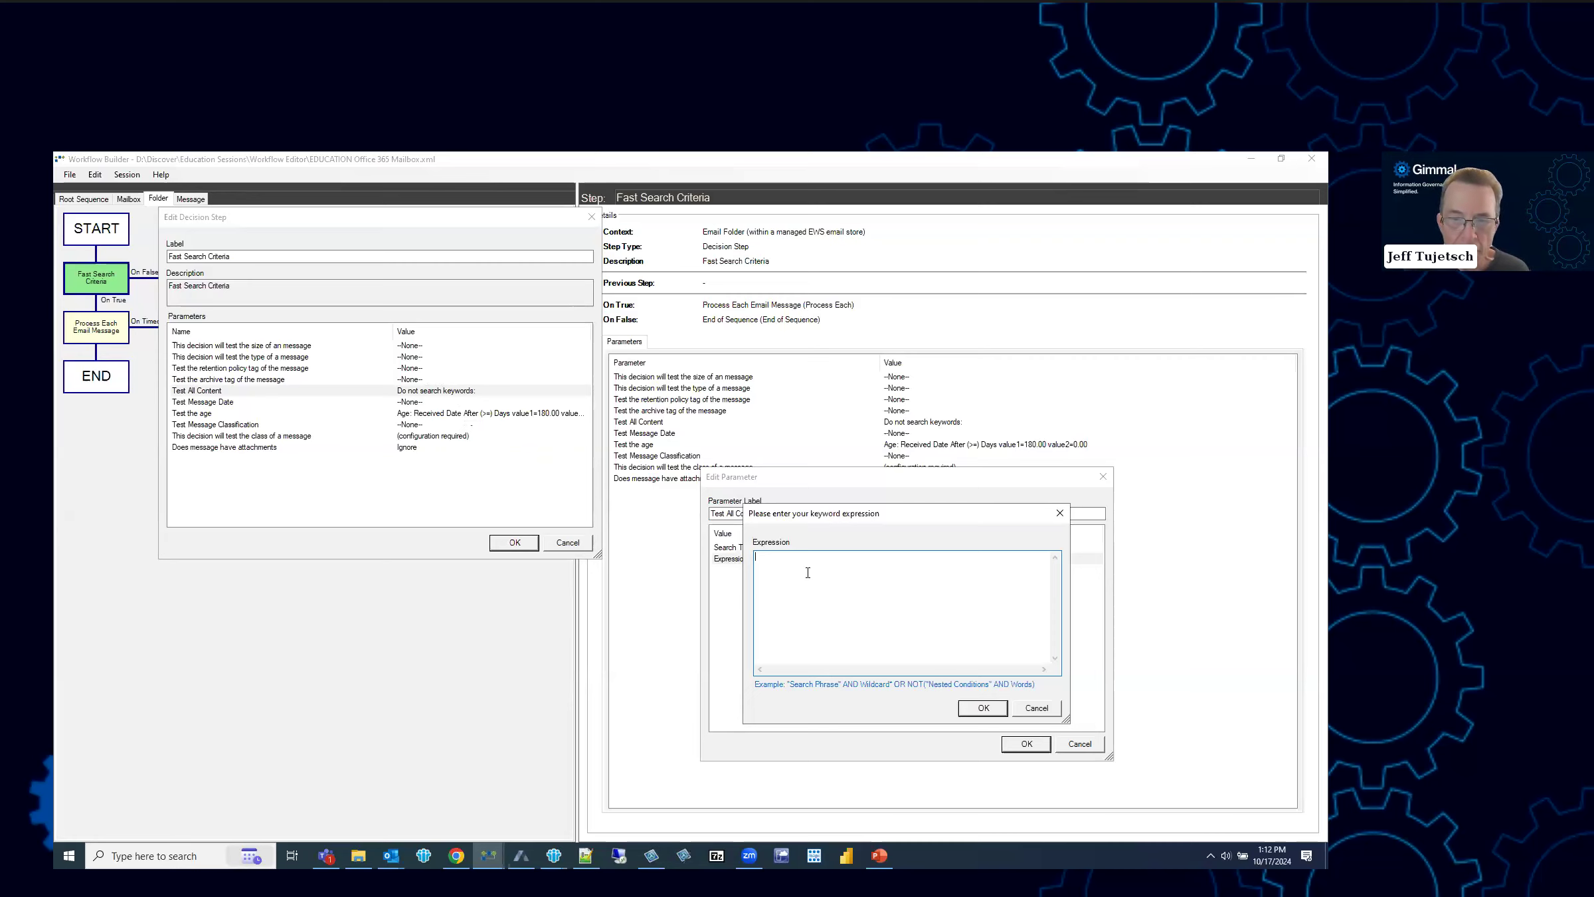
key("Escape")
key("Escape")
key("Escape")
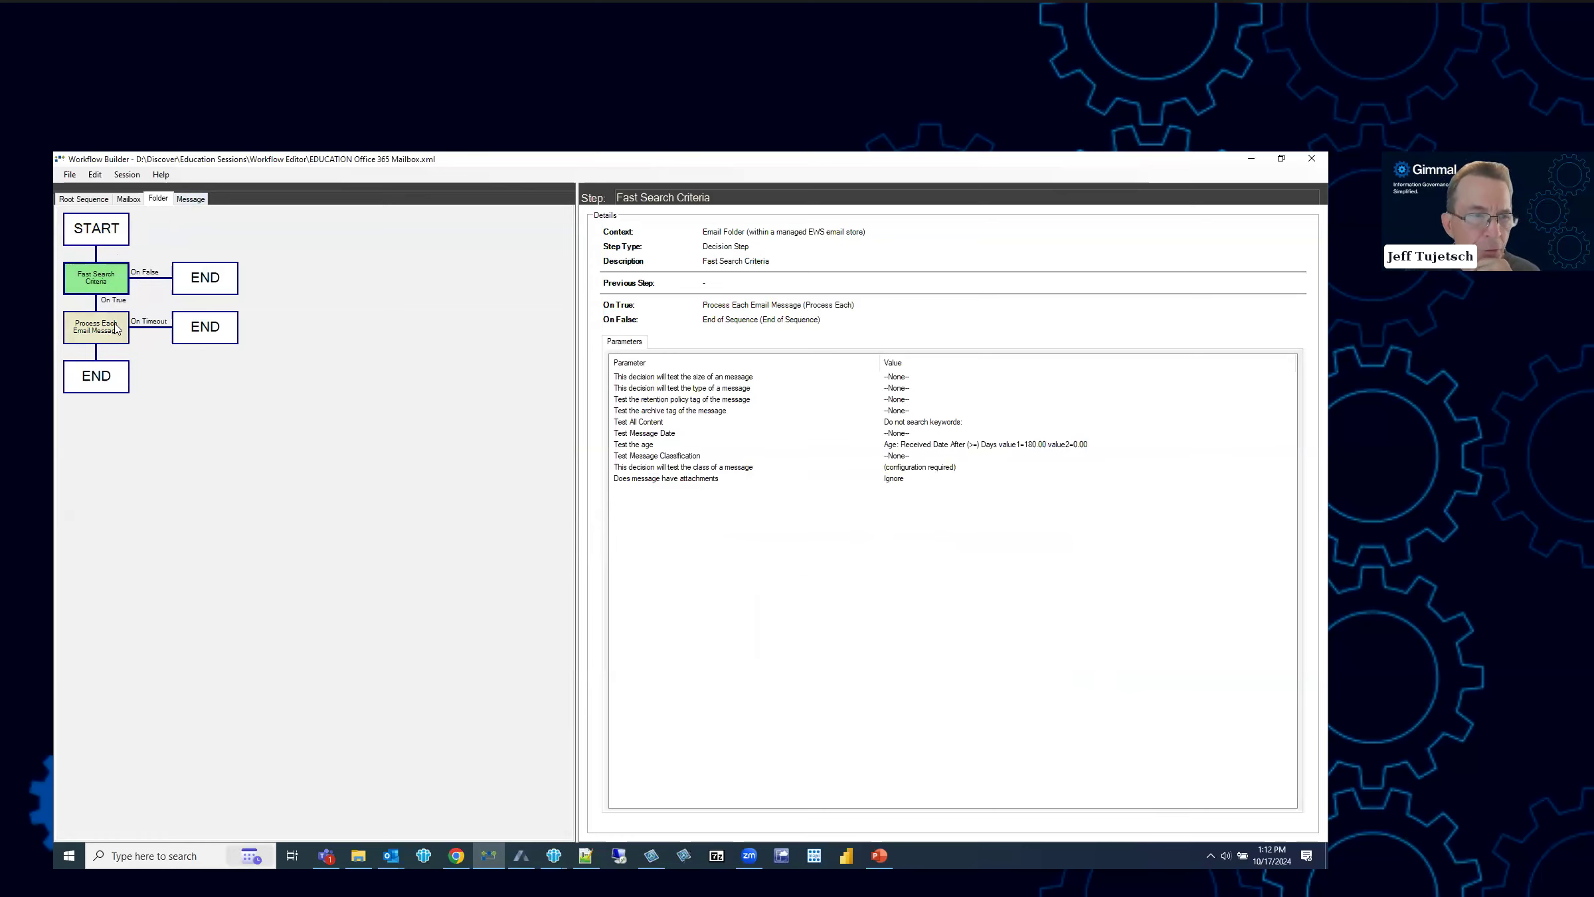
- Compare the Folder sequence's Fast Search Criteria decision with the Message sequence's Test Message Age decision
left_click(194, 204)
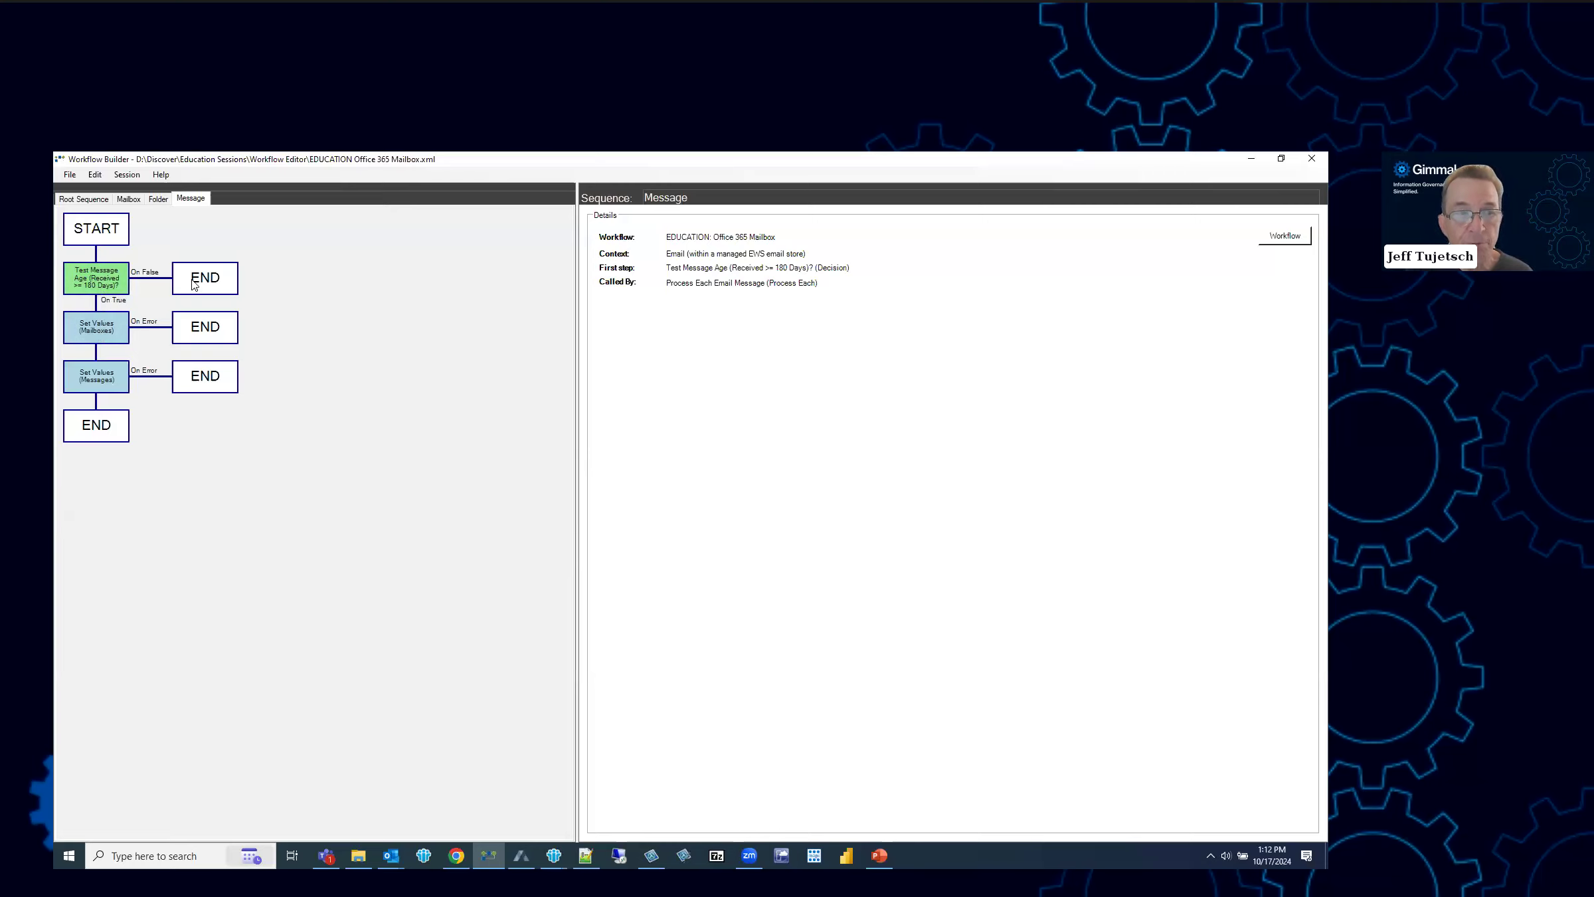
left_click(160, 199)
left_click(107, 279)
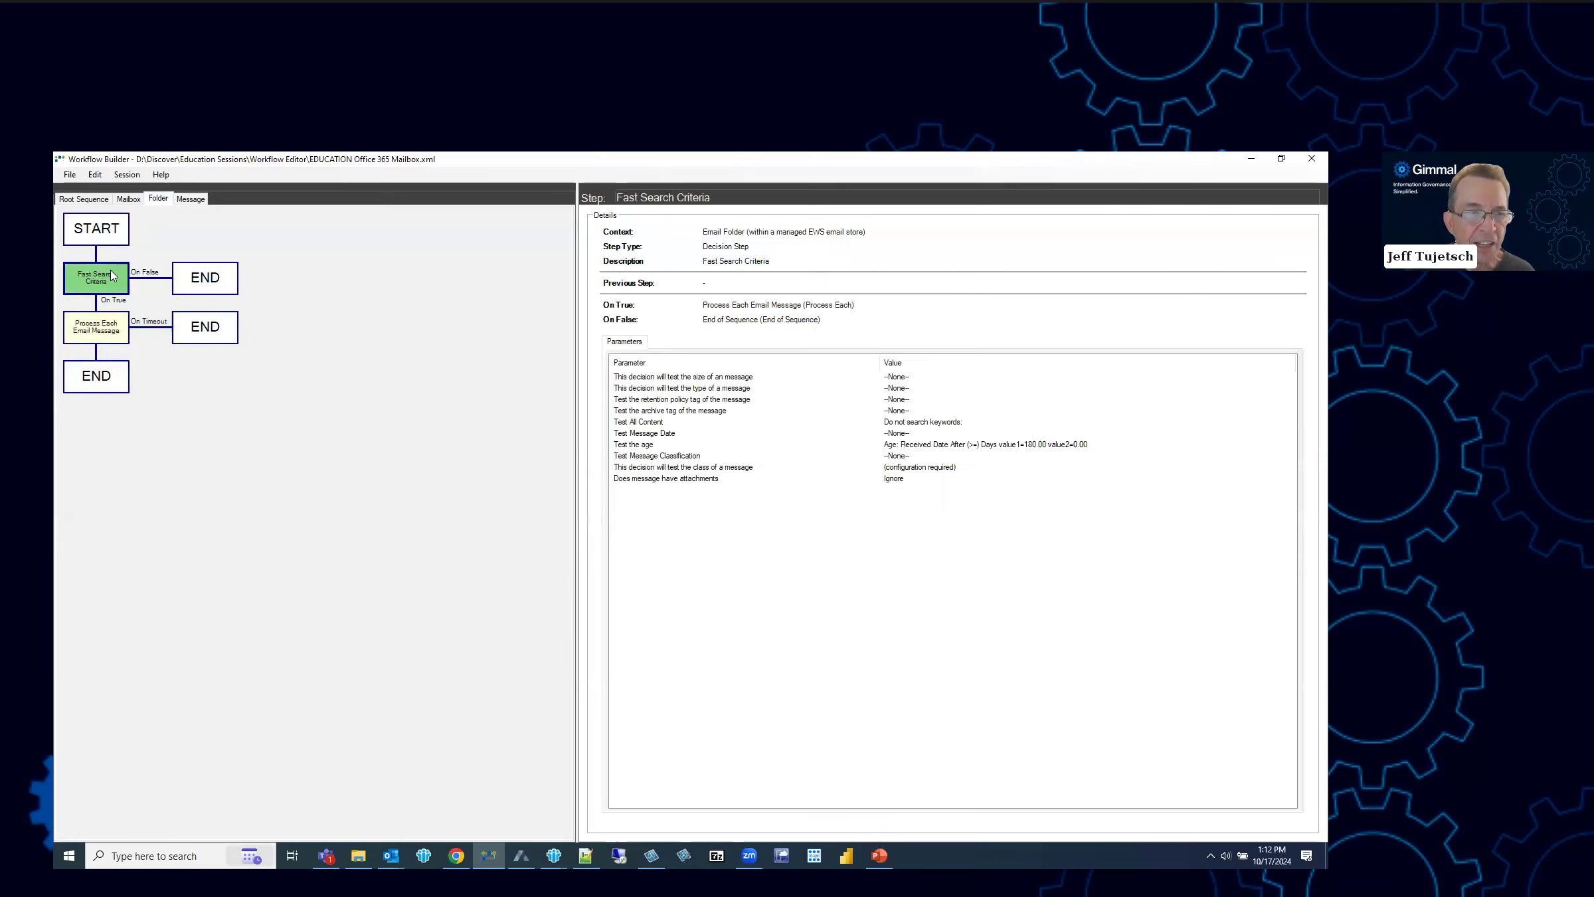
left_click(190, 199)
left_click(112, 284)
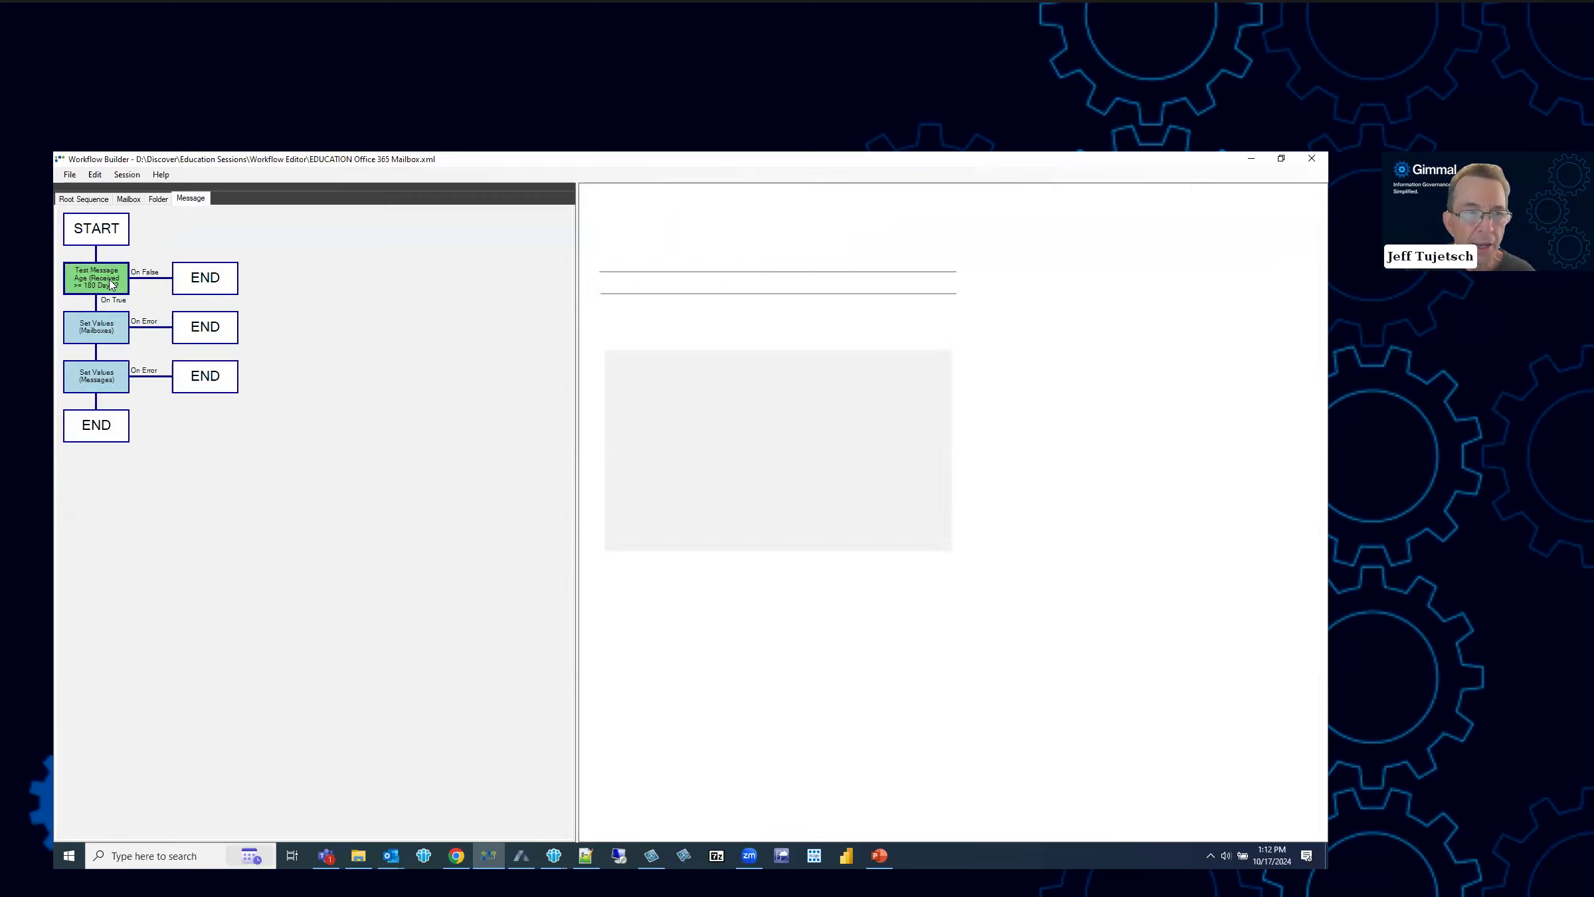
left_click(160, 200)
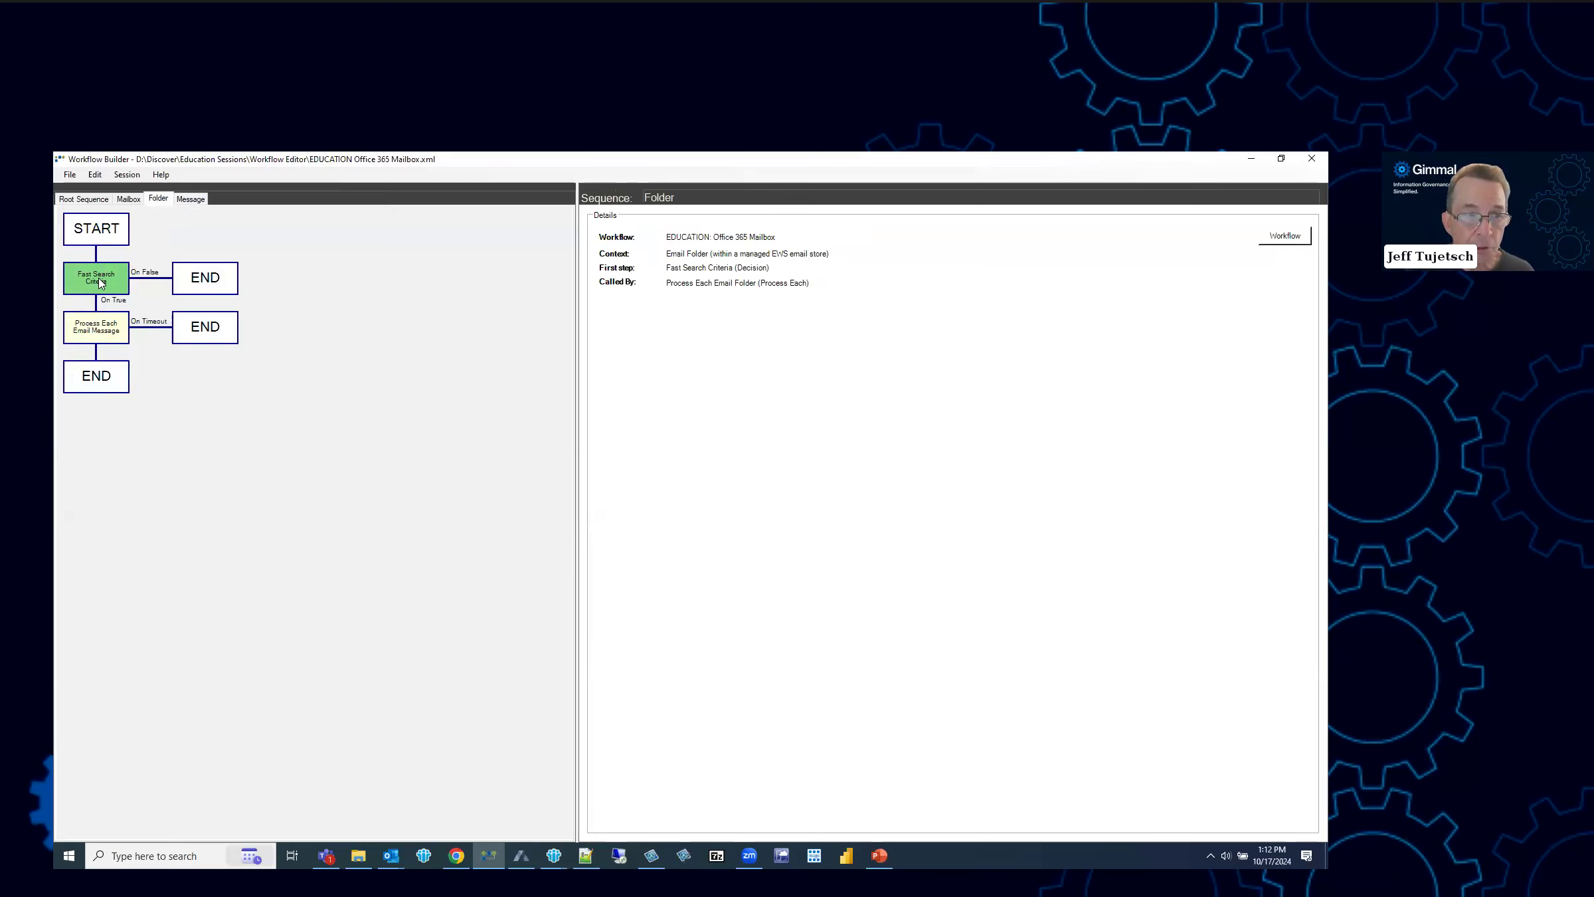
left_click(192, 200)
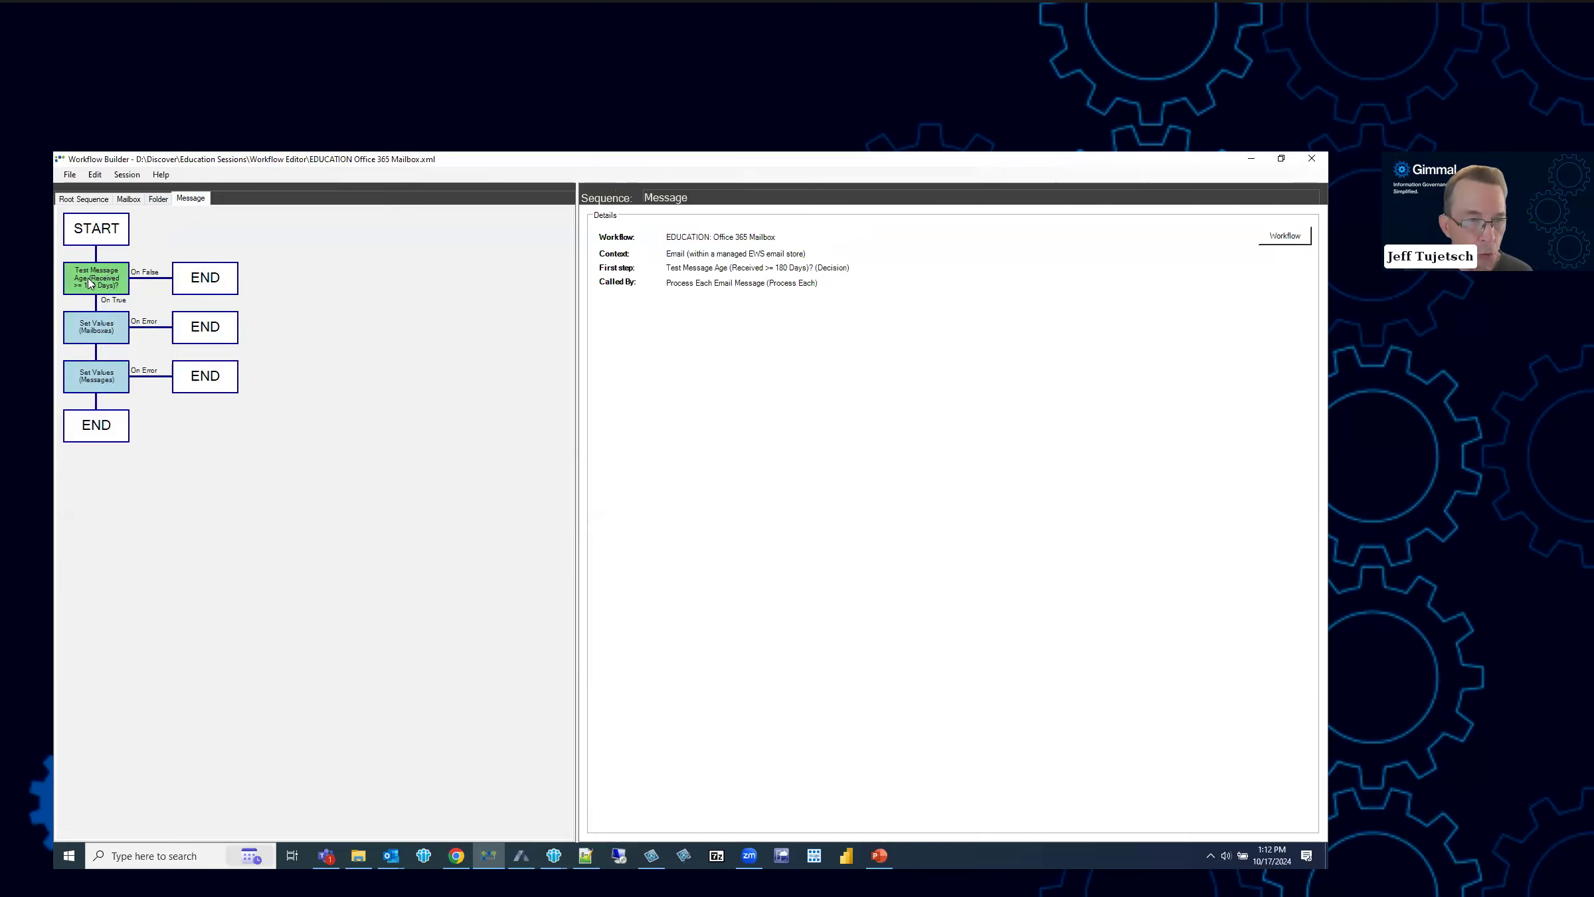
- Review the decision steps that can be added before Set Values (Mailboxes) in the Message sequence, including Test Message Age and Test Message Subject
left_click(101, 327)
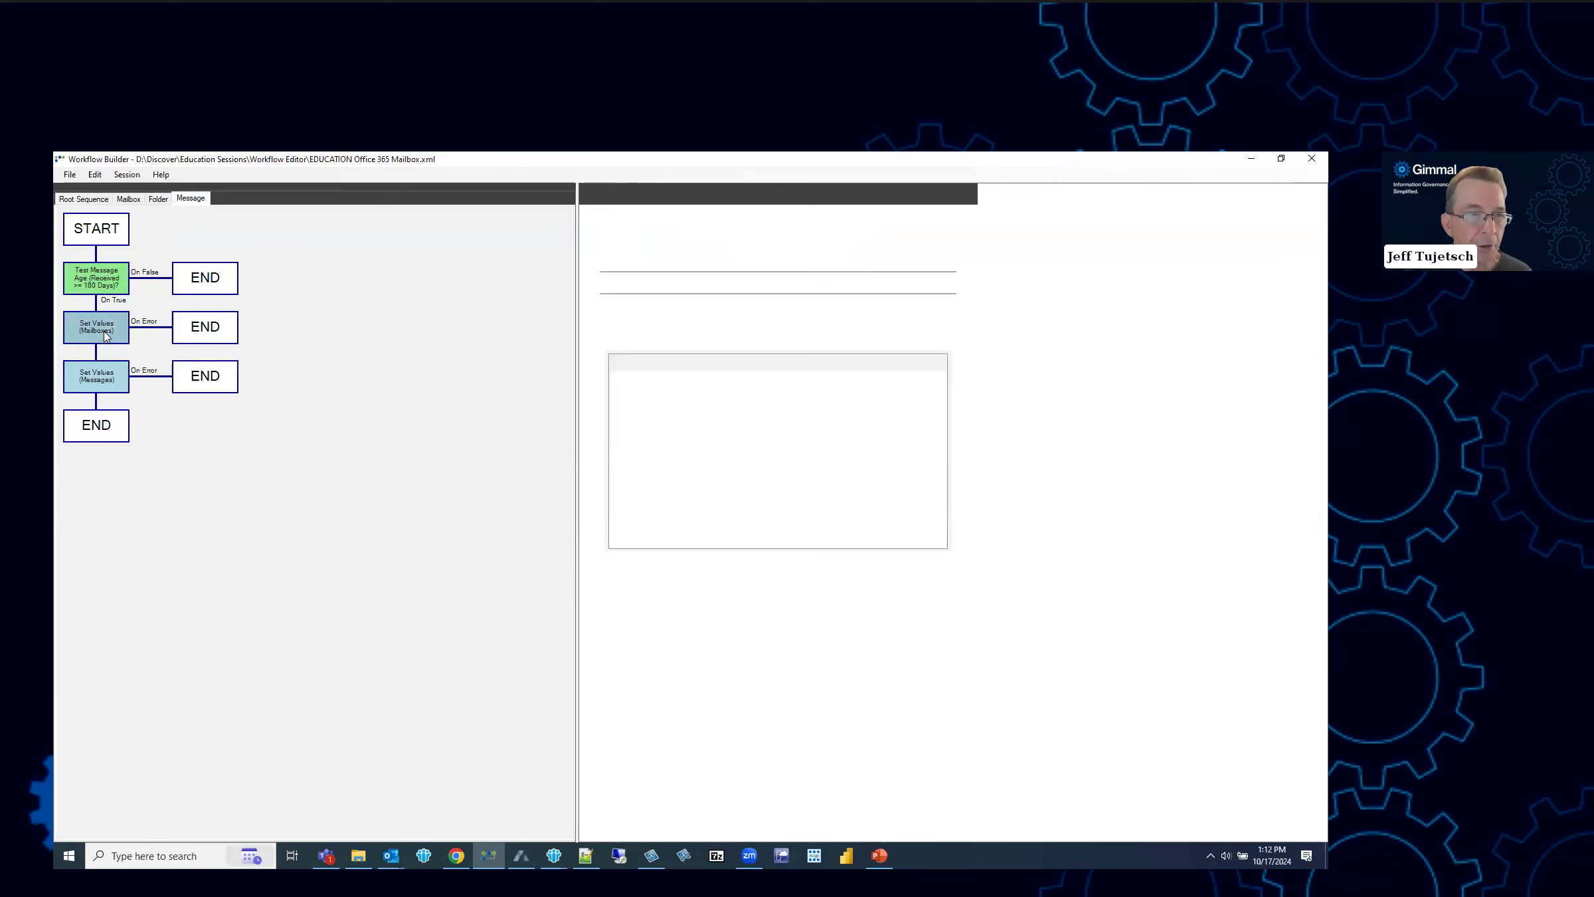
right_click(98, 313)
mouse_move(138, 322)
left_click(223, 337)
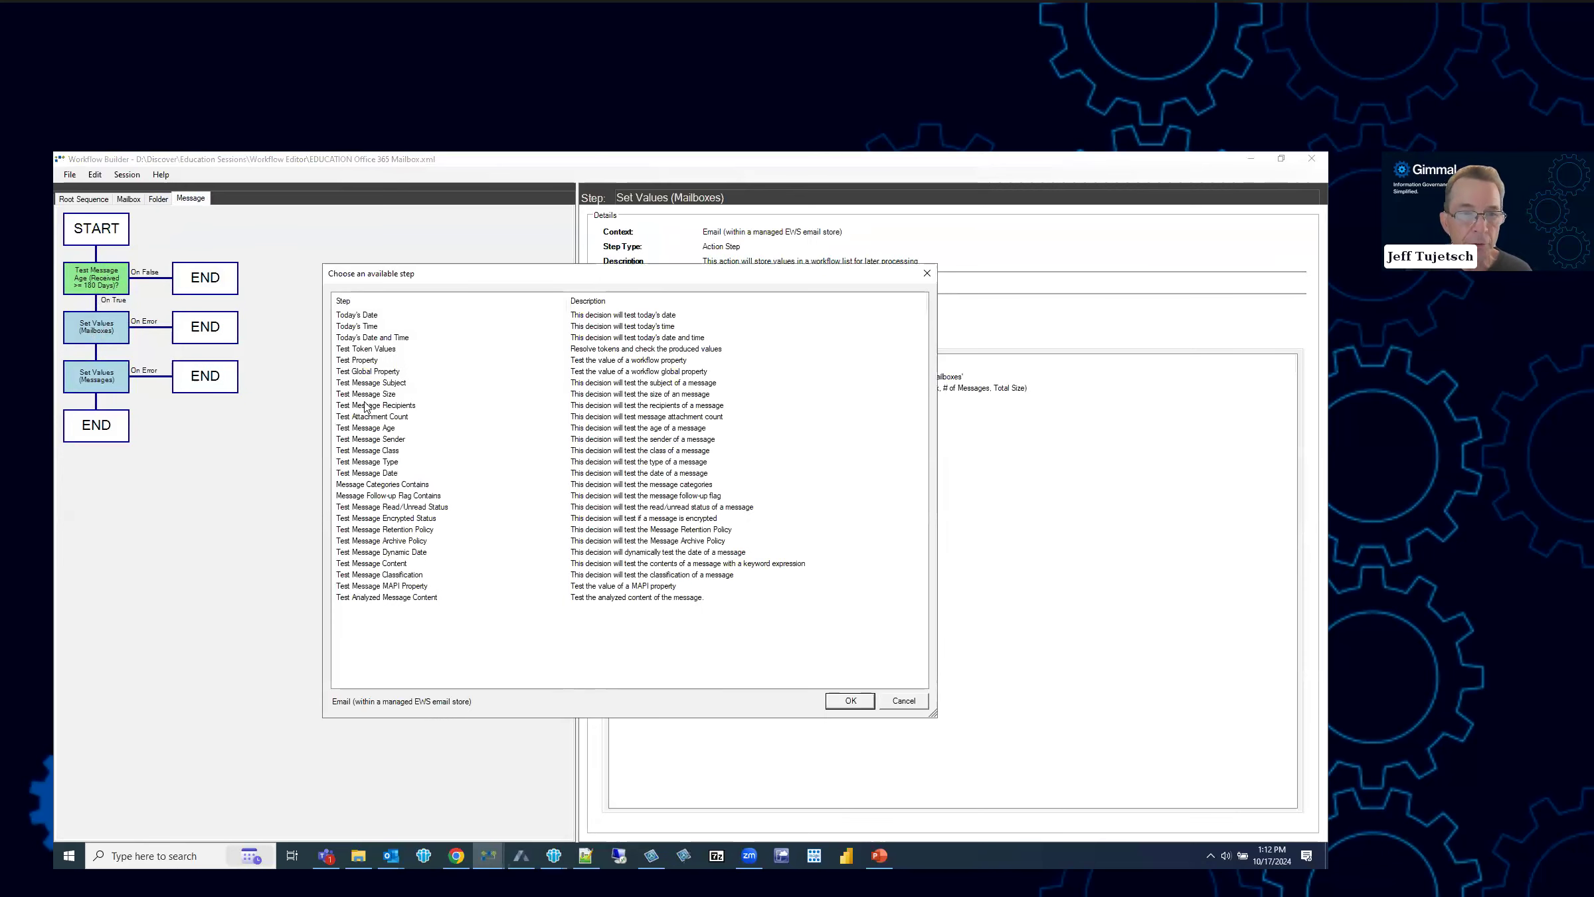
left_click(390, 430)
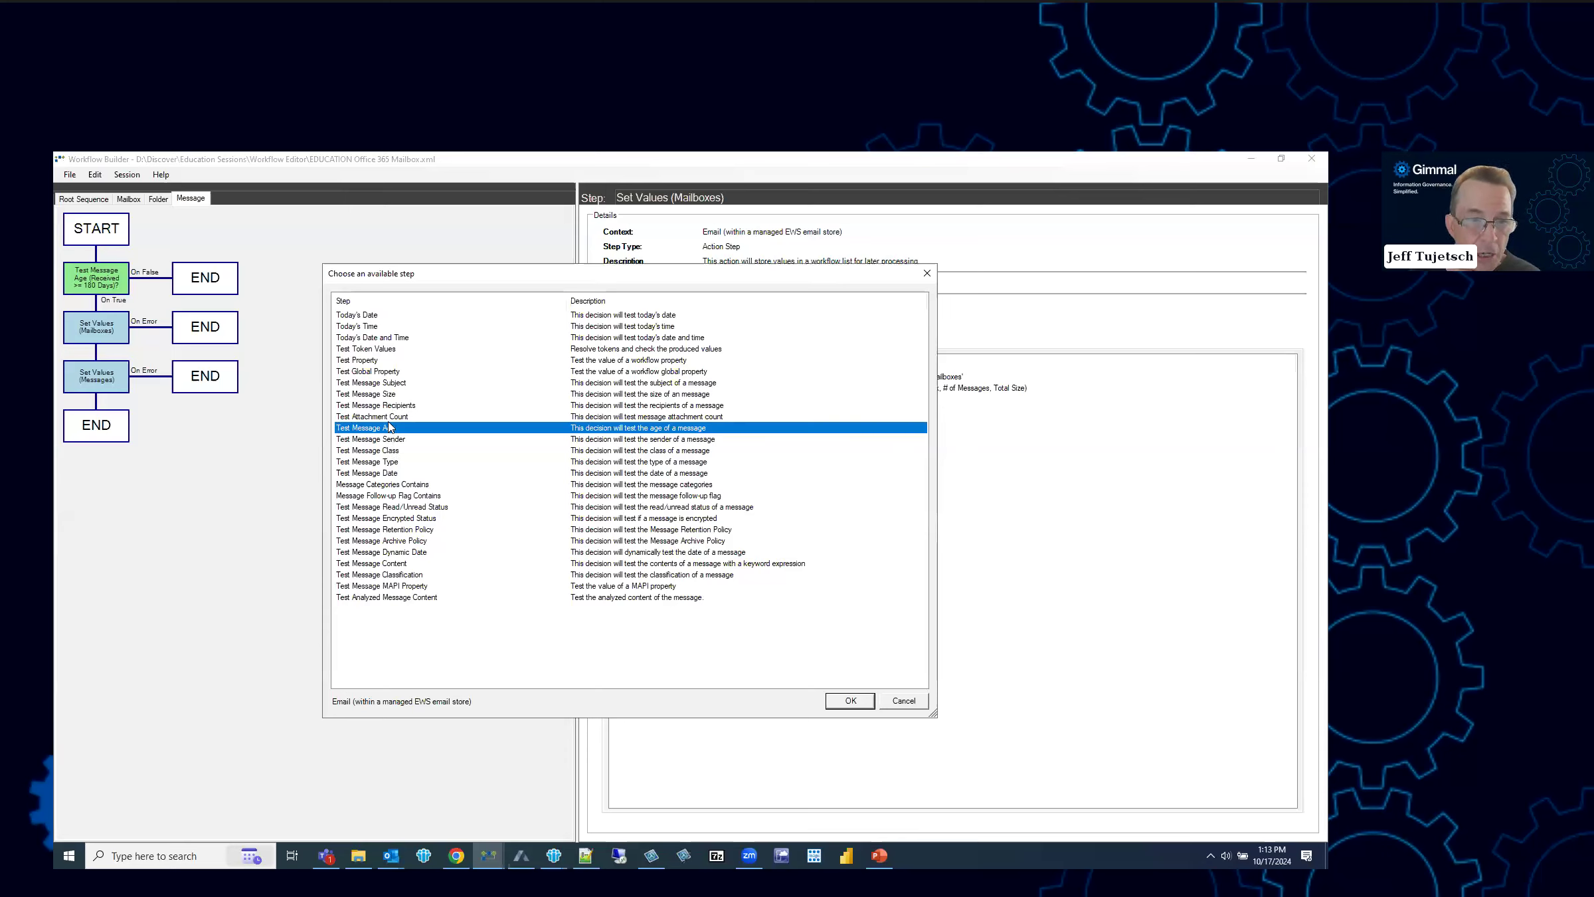
left_click(381, 384)
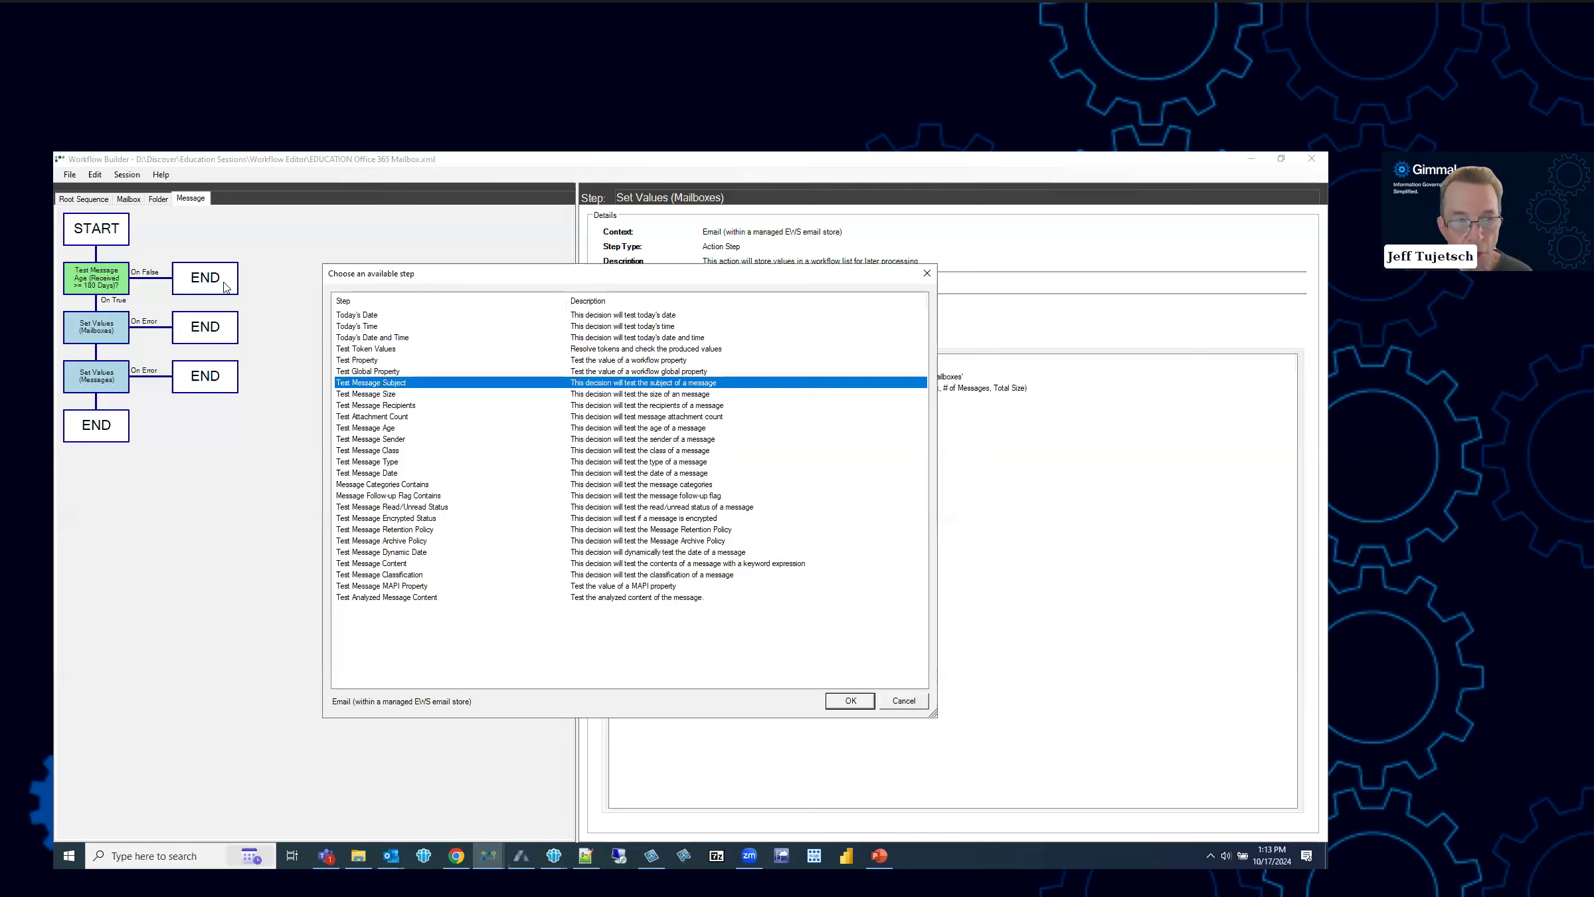
- View the comparison options of the Test Message Subject decision's subject test and close it without adding the decision
double_click(408, 384)
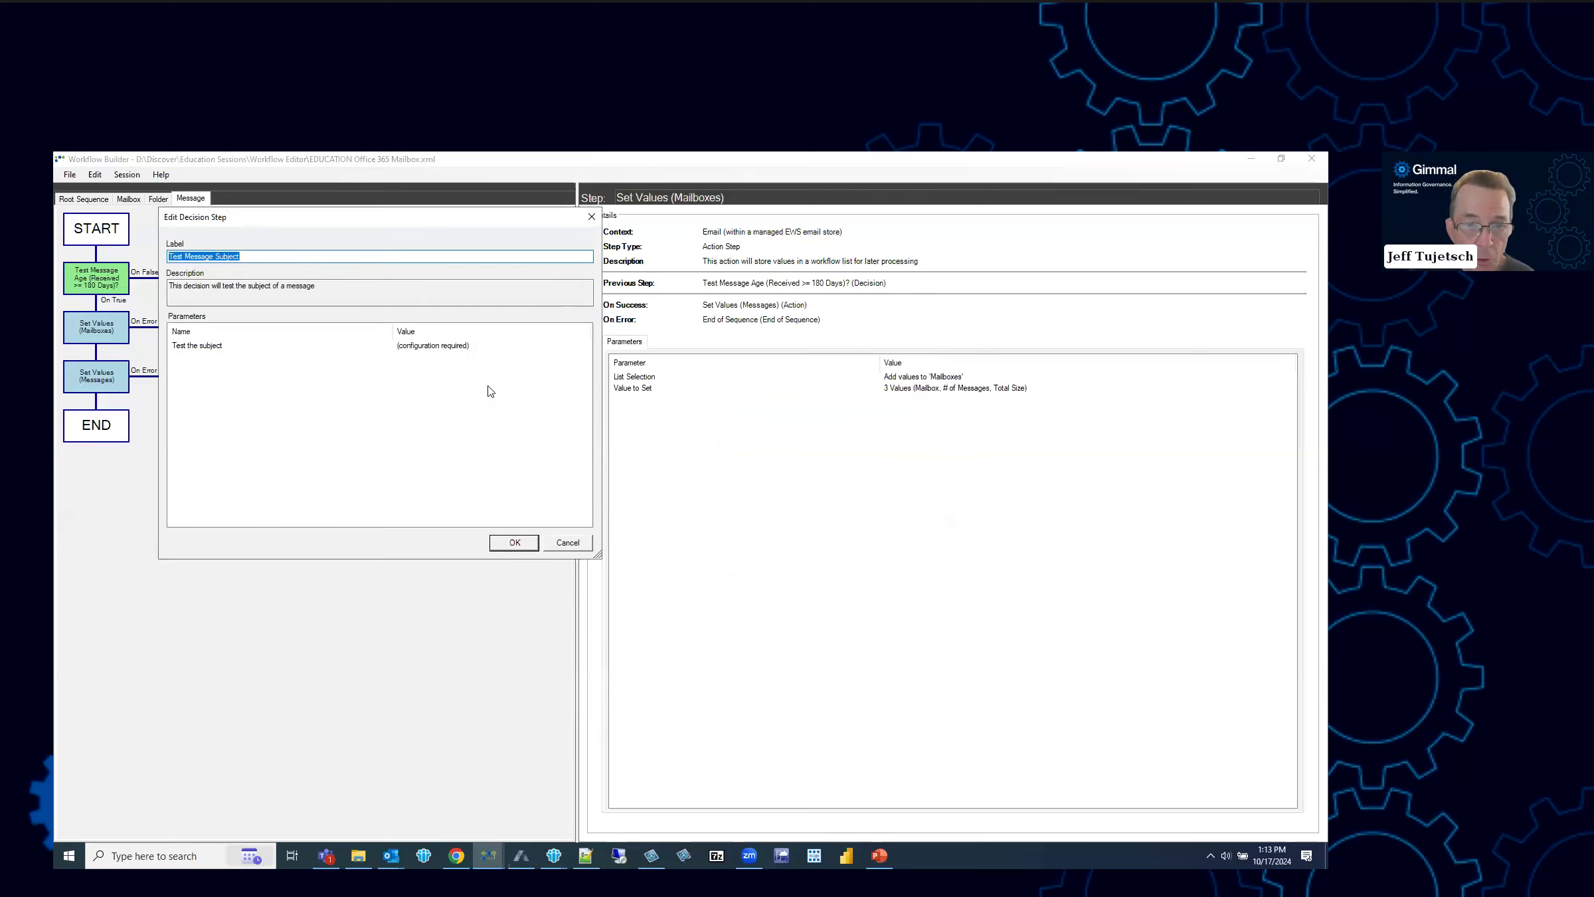
double_click(459, 346)
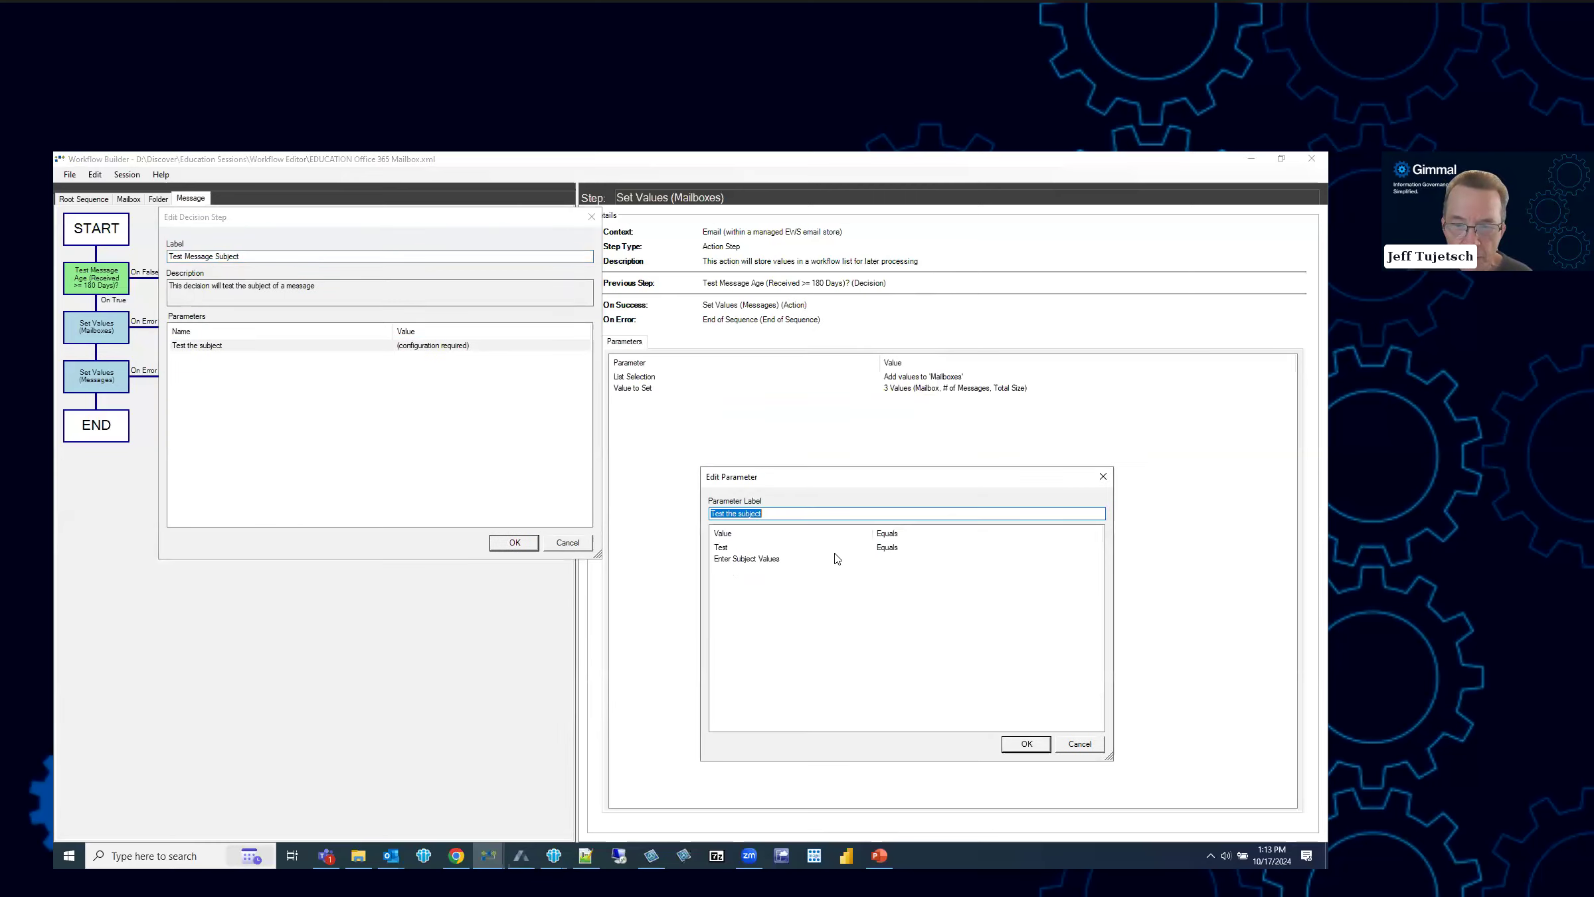
double_click(809, 552)
left_click(824, 609)
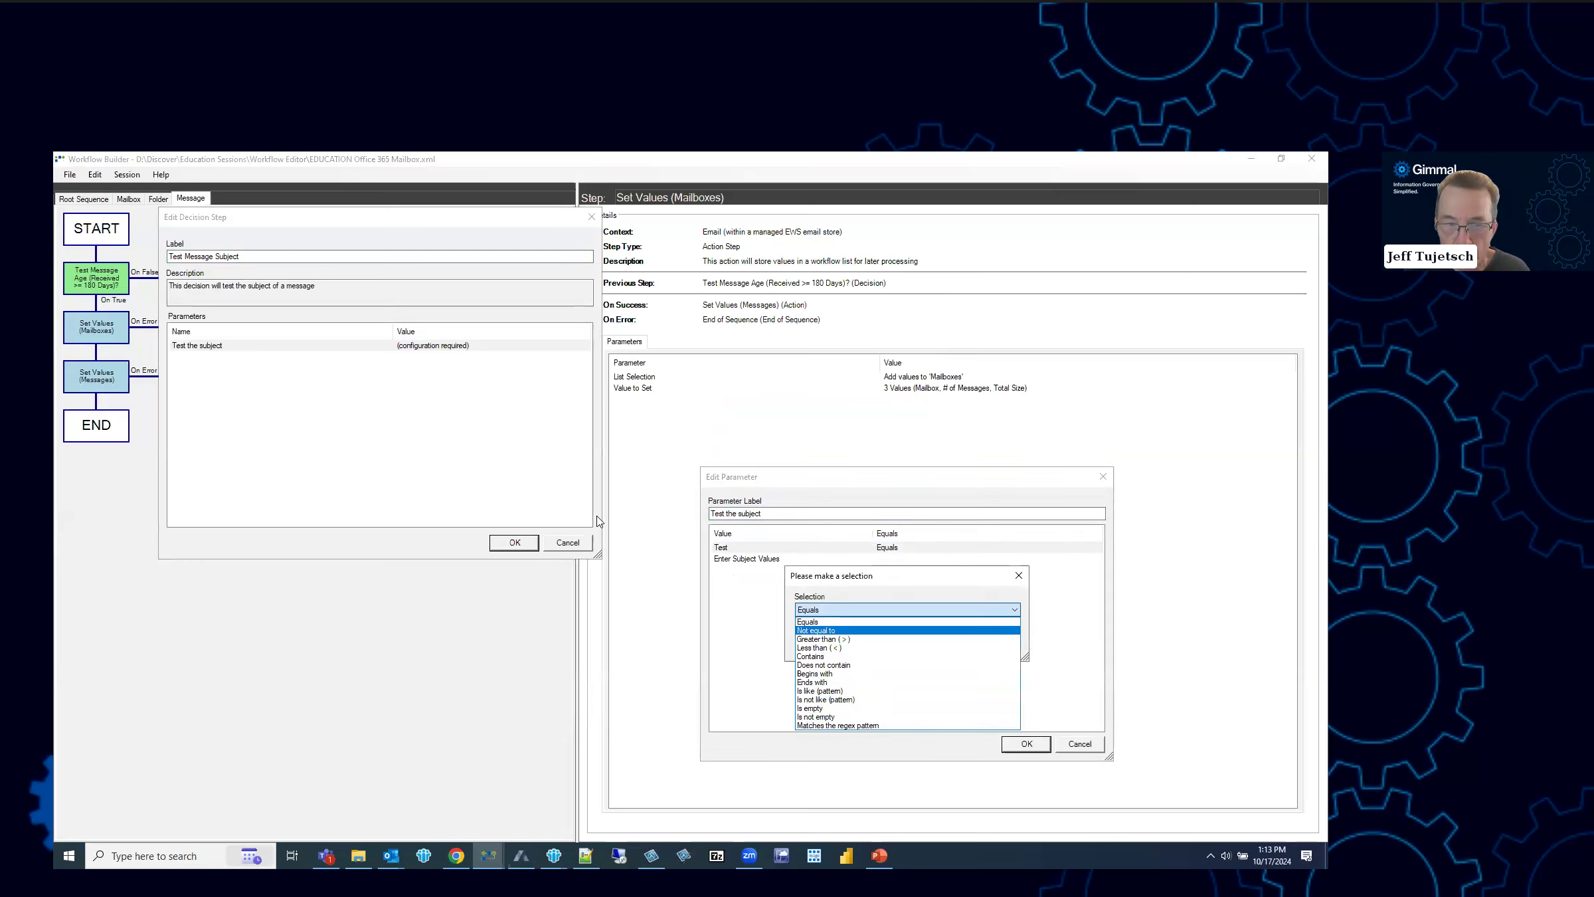
key("Escape")
key("Escape")
key("Escape")
key("Escape")
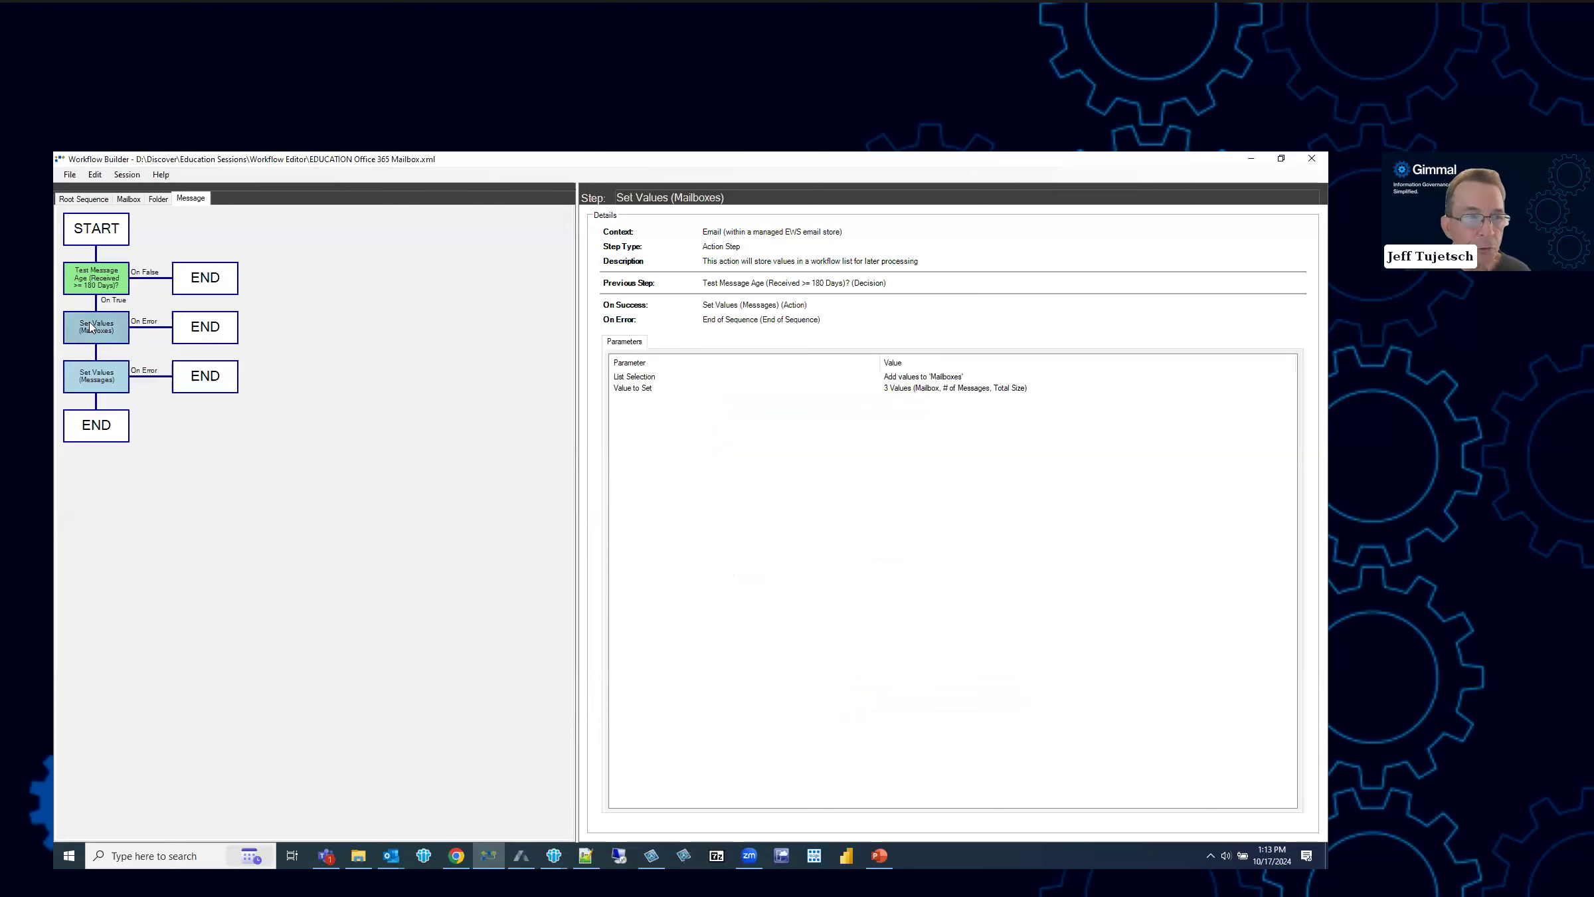
- Open a new Test Message Age decision before Set Values (Mailboxes), view its Test the age parameter, and close it without adding the decision
right_click(98, 314)
mouse_move(136, 320)
left_click(219, 335)
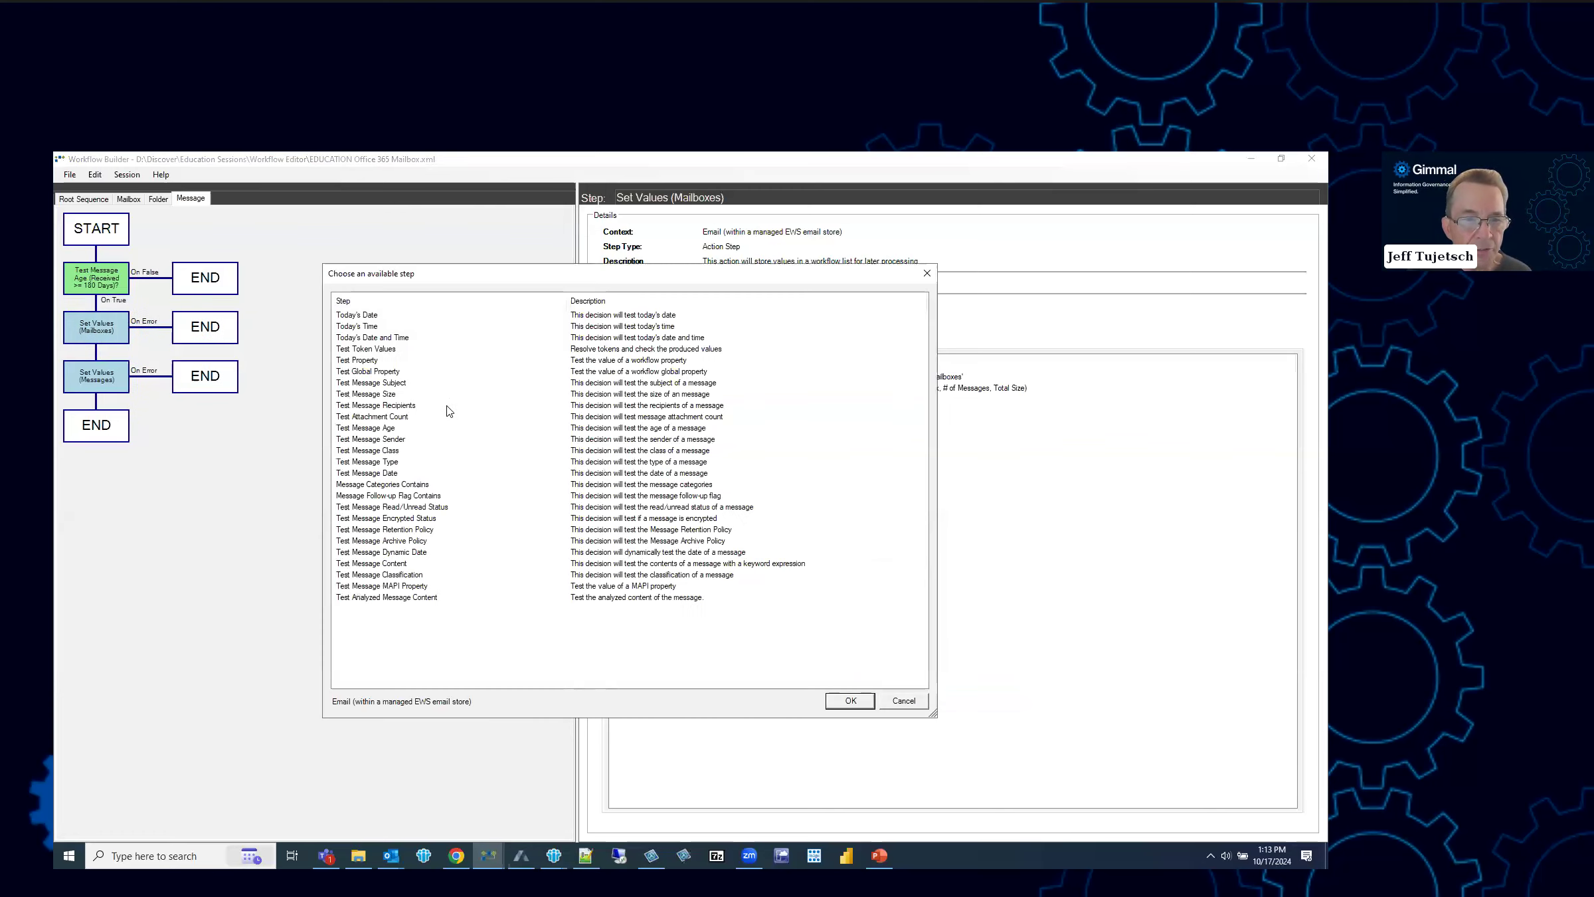
double_click(374, 429)
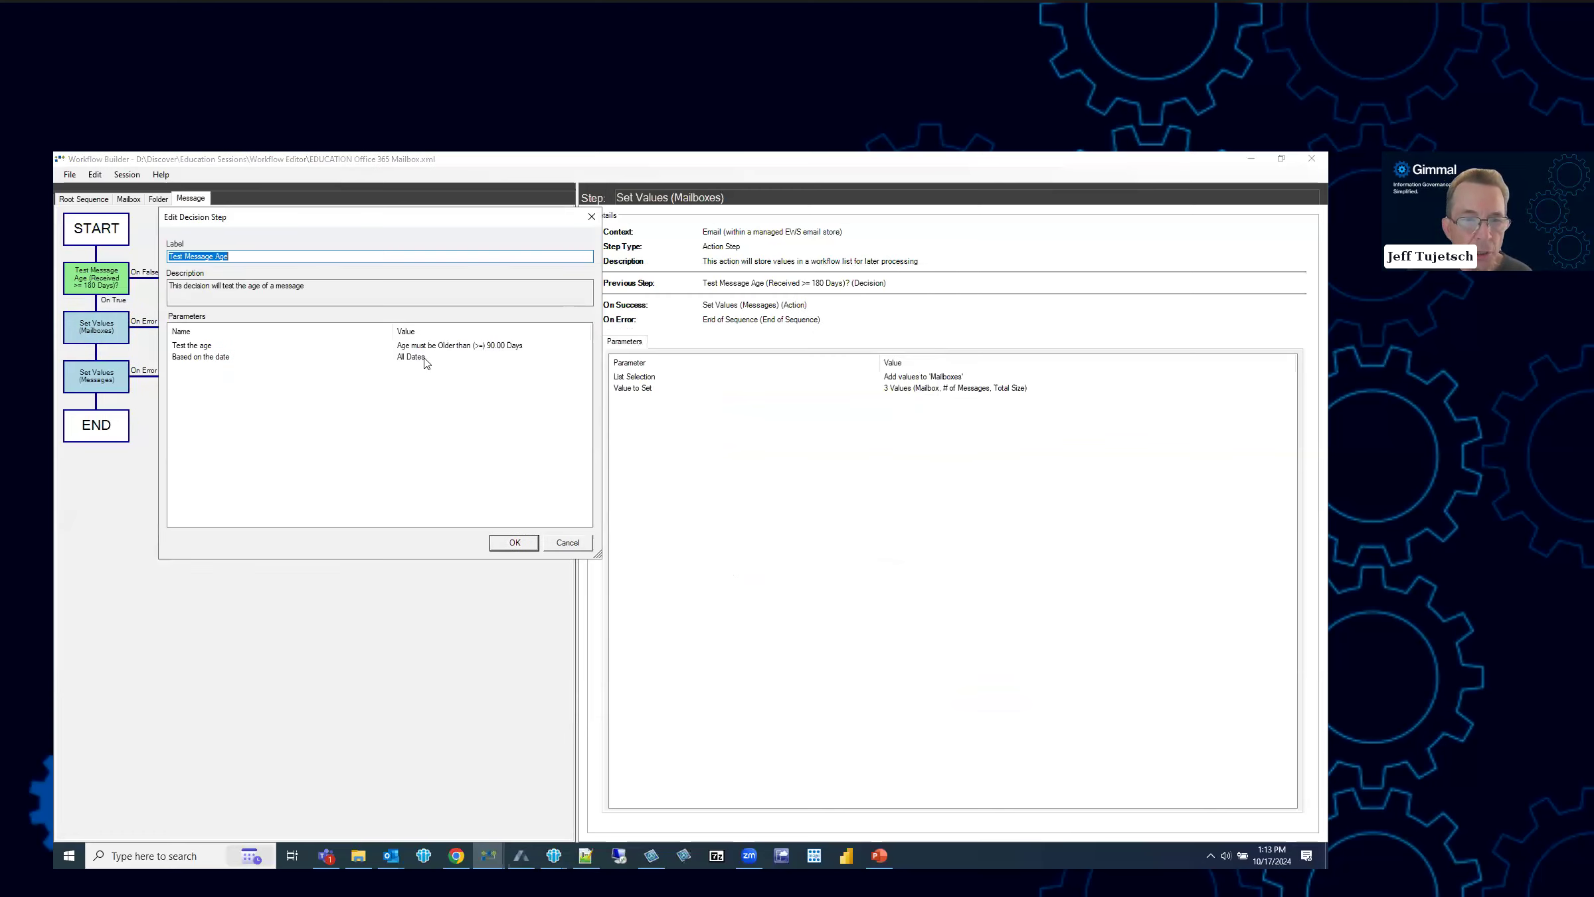
double_click(459, 348)
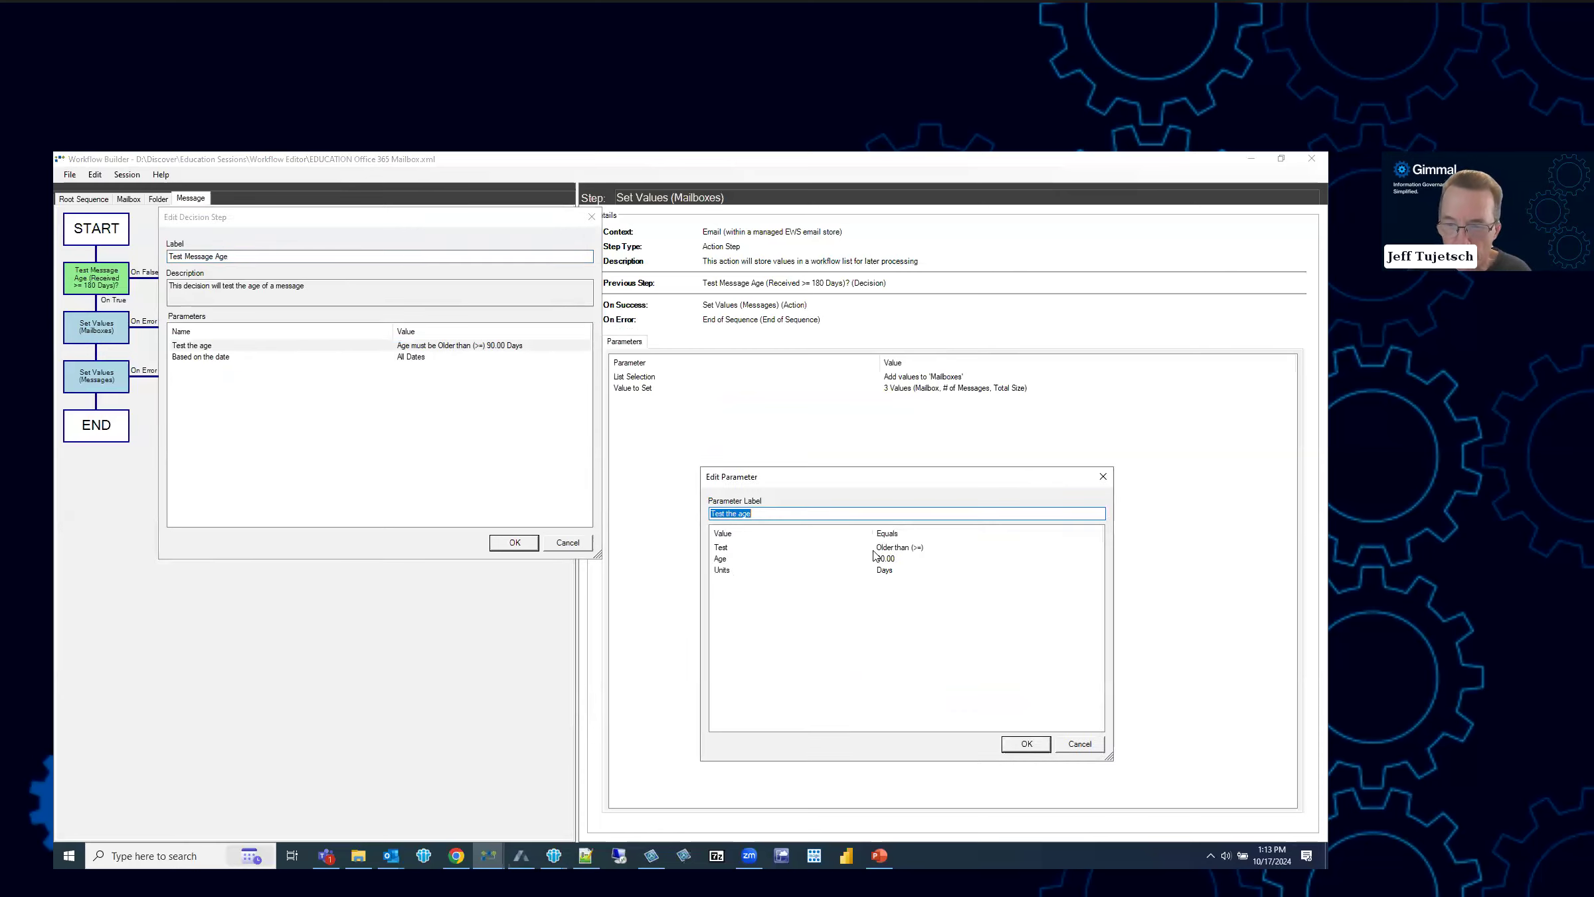
key("Return")
key("Return")
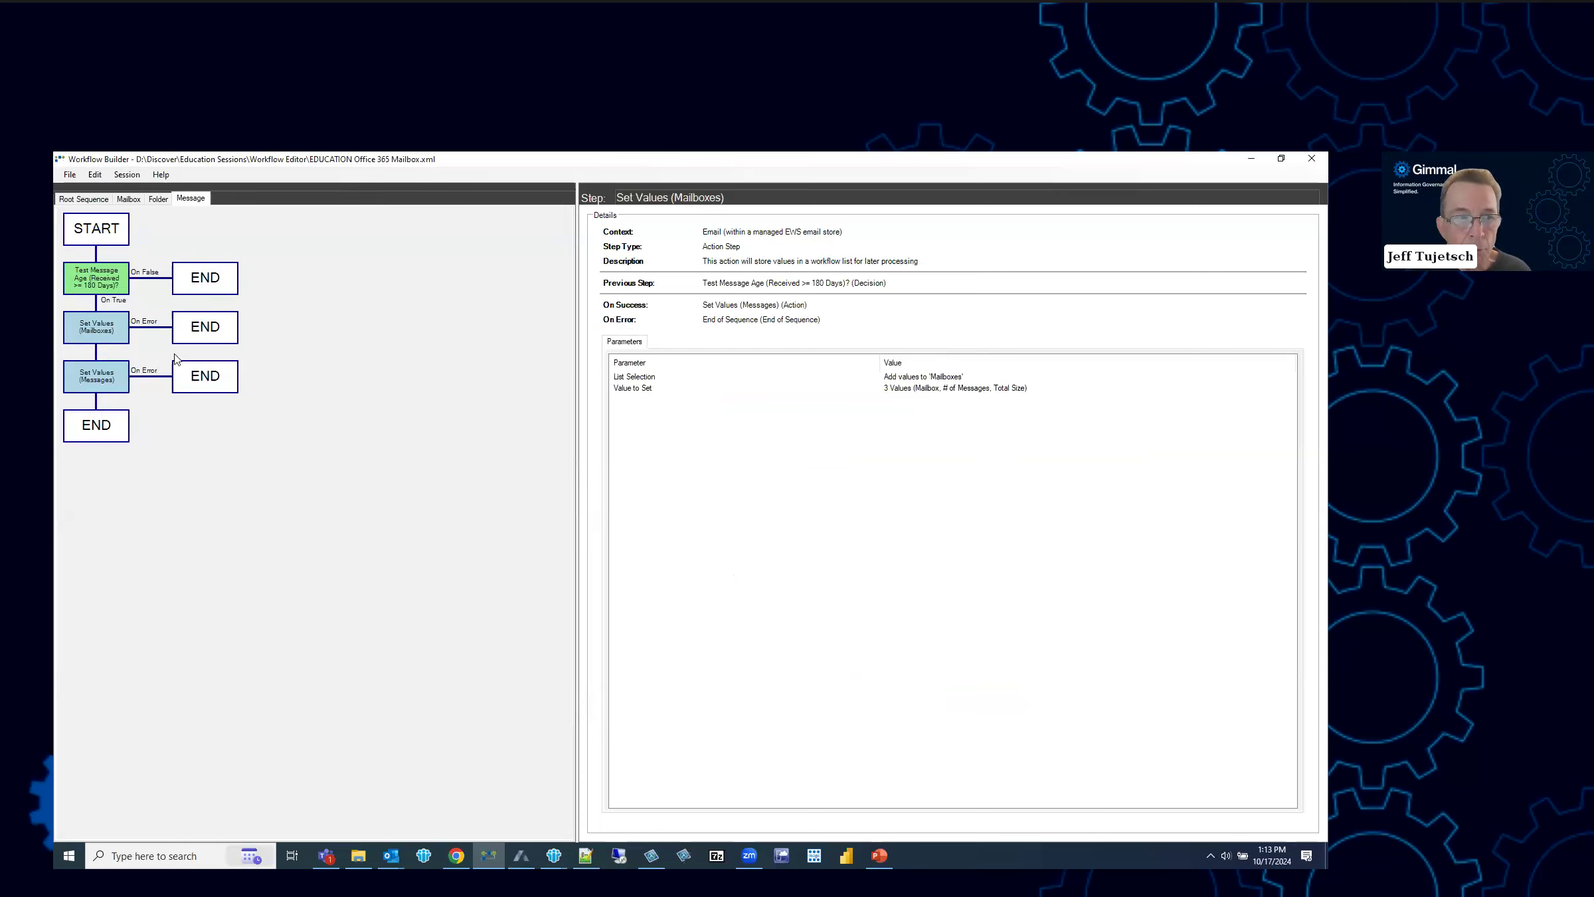
- View the comparison options of a new Test Message Size decision's size test and close it without adding the decision
right_click(116, 324)
mouse_move(136, 319)
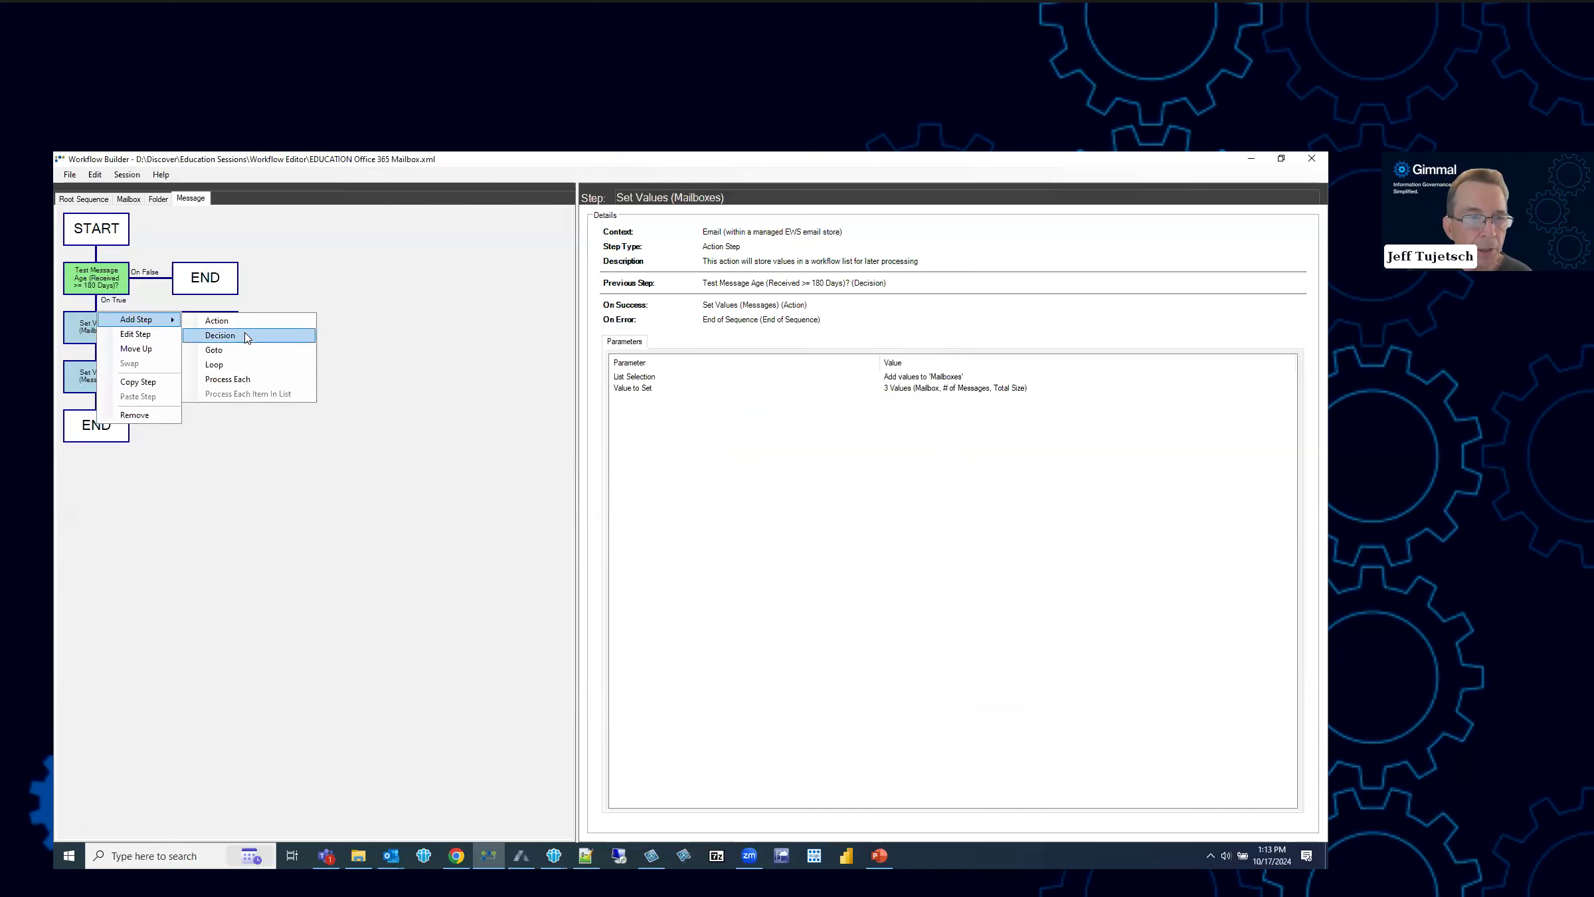
left_click(245, 336)
double_click(394, 400)
double_click(496, 351)
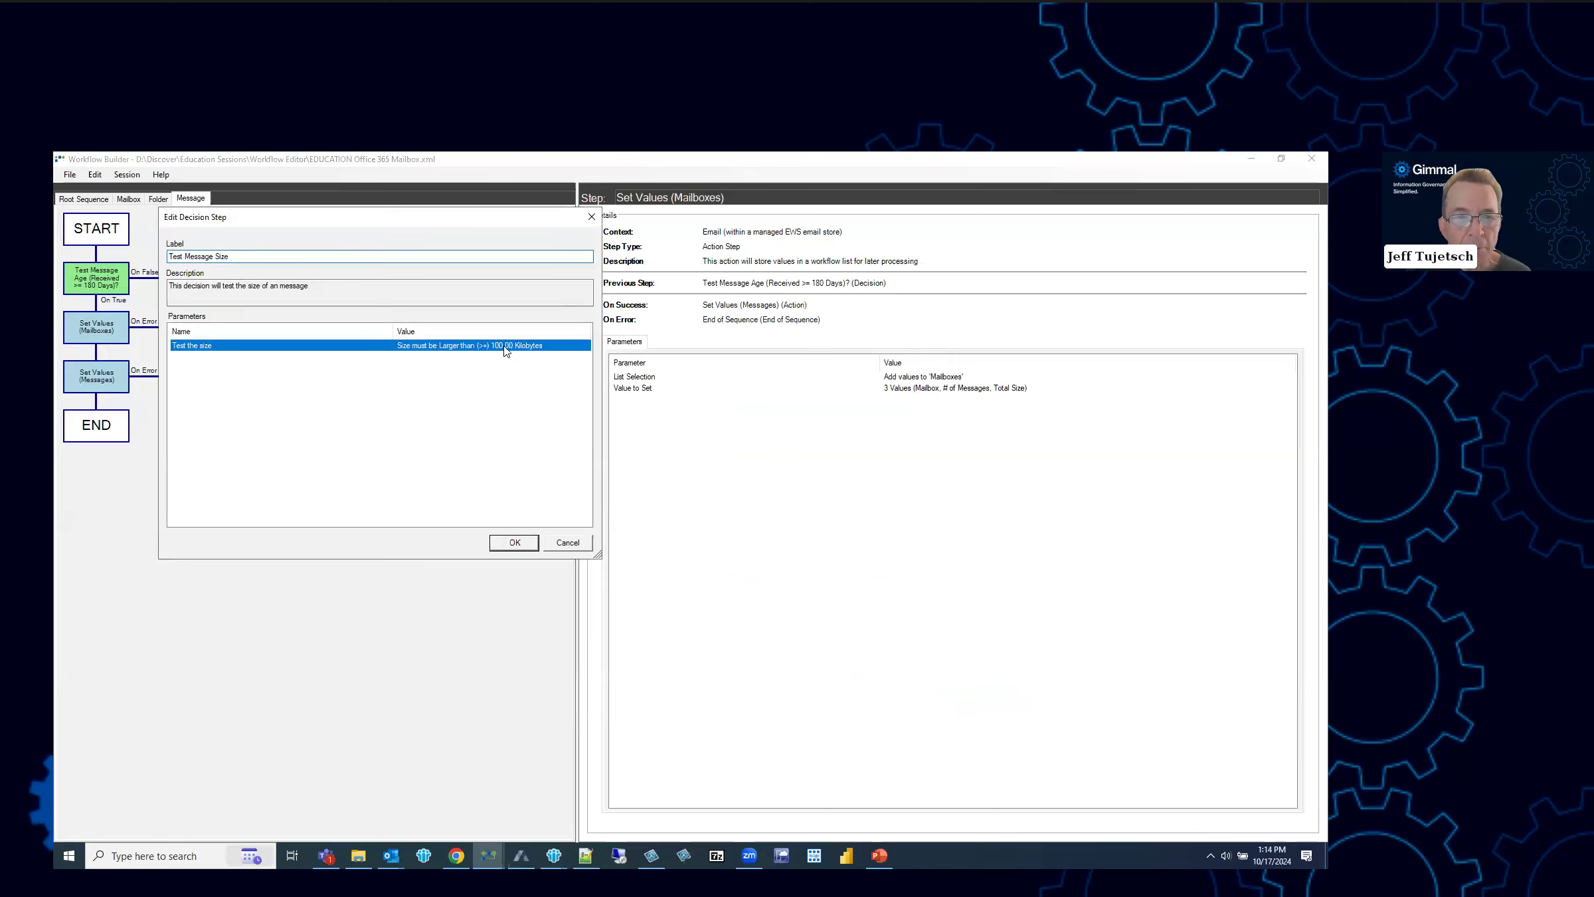
double_click(903, 548)
left_click(834, 610)
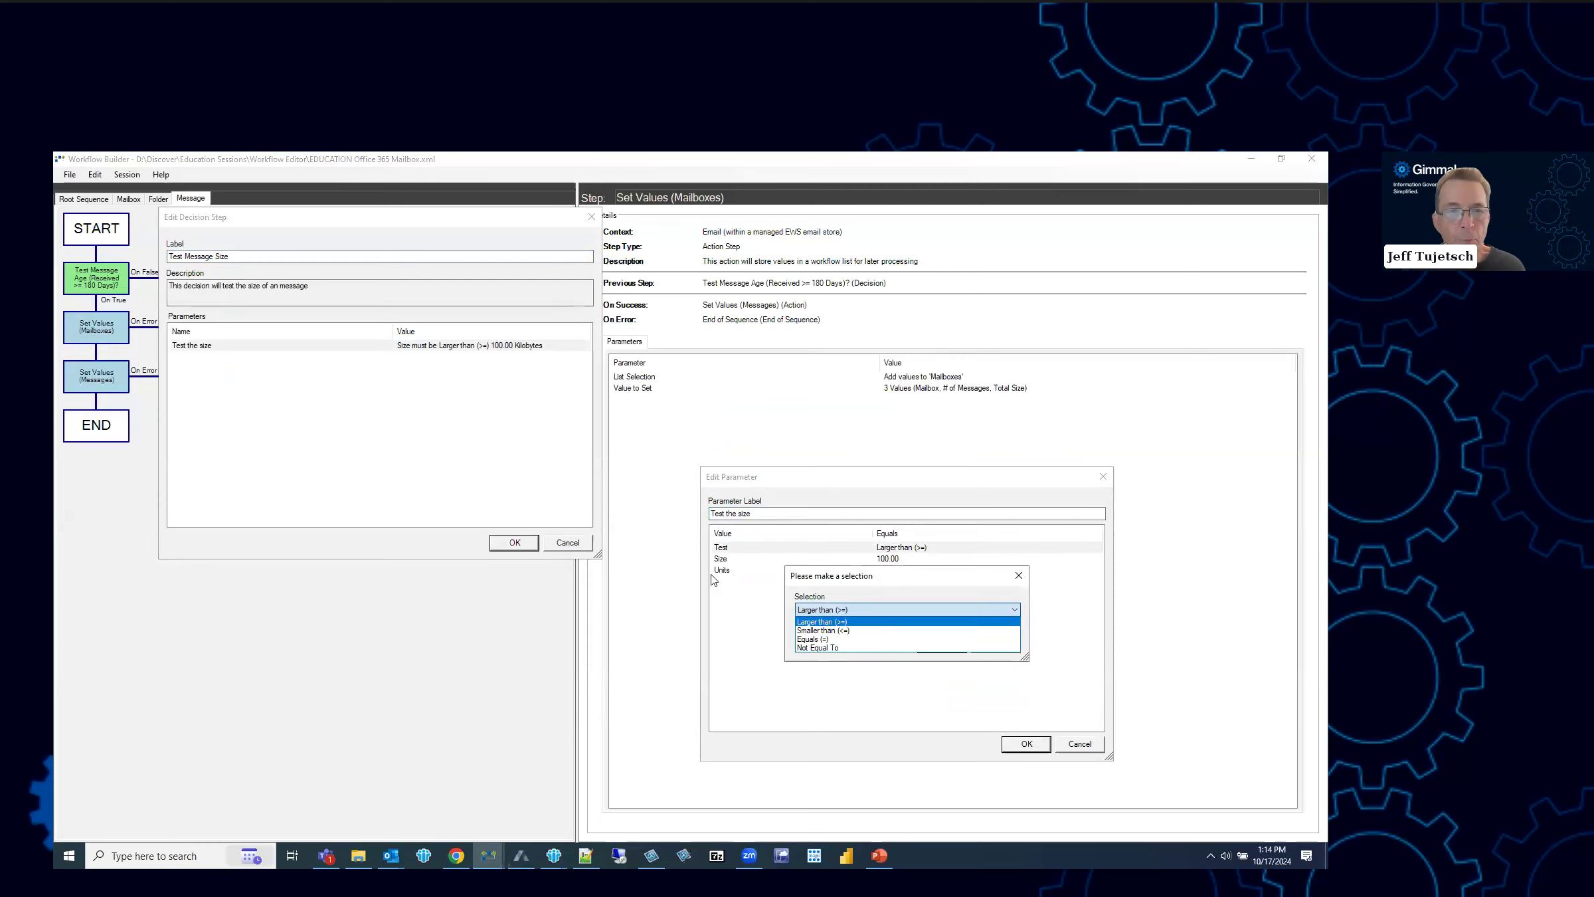
key("Return")
key("Return")
key("Return")
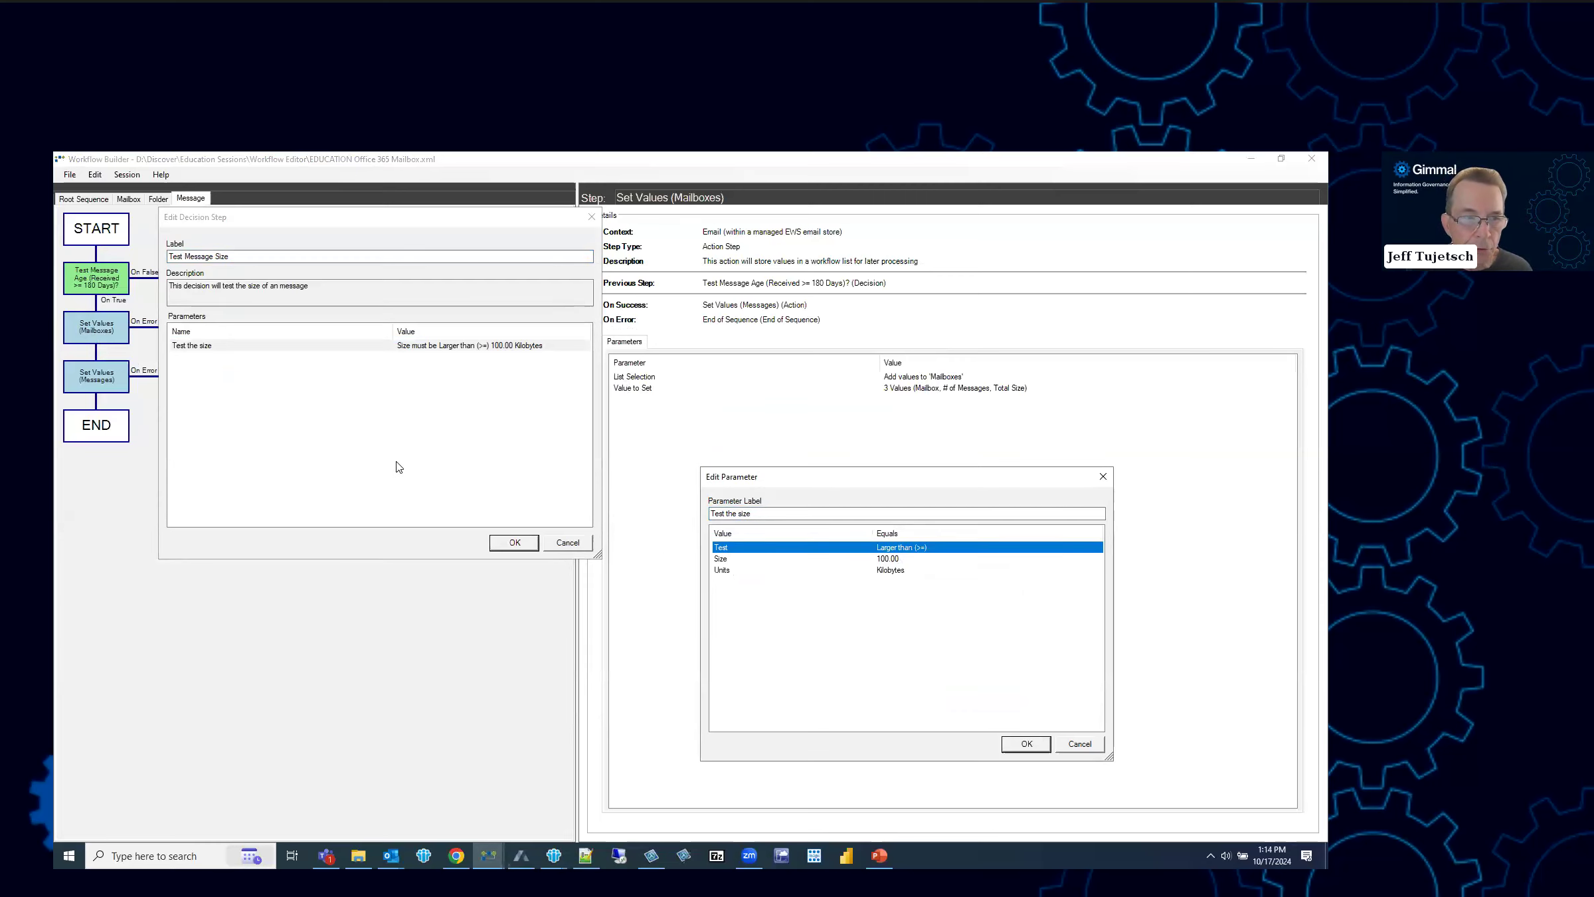
key("Return")
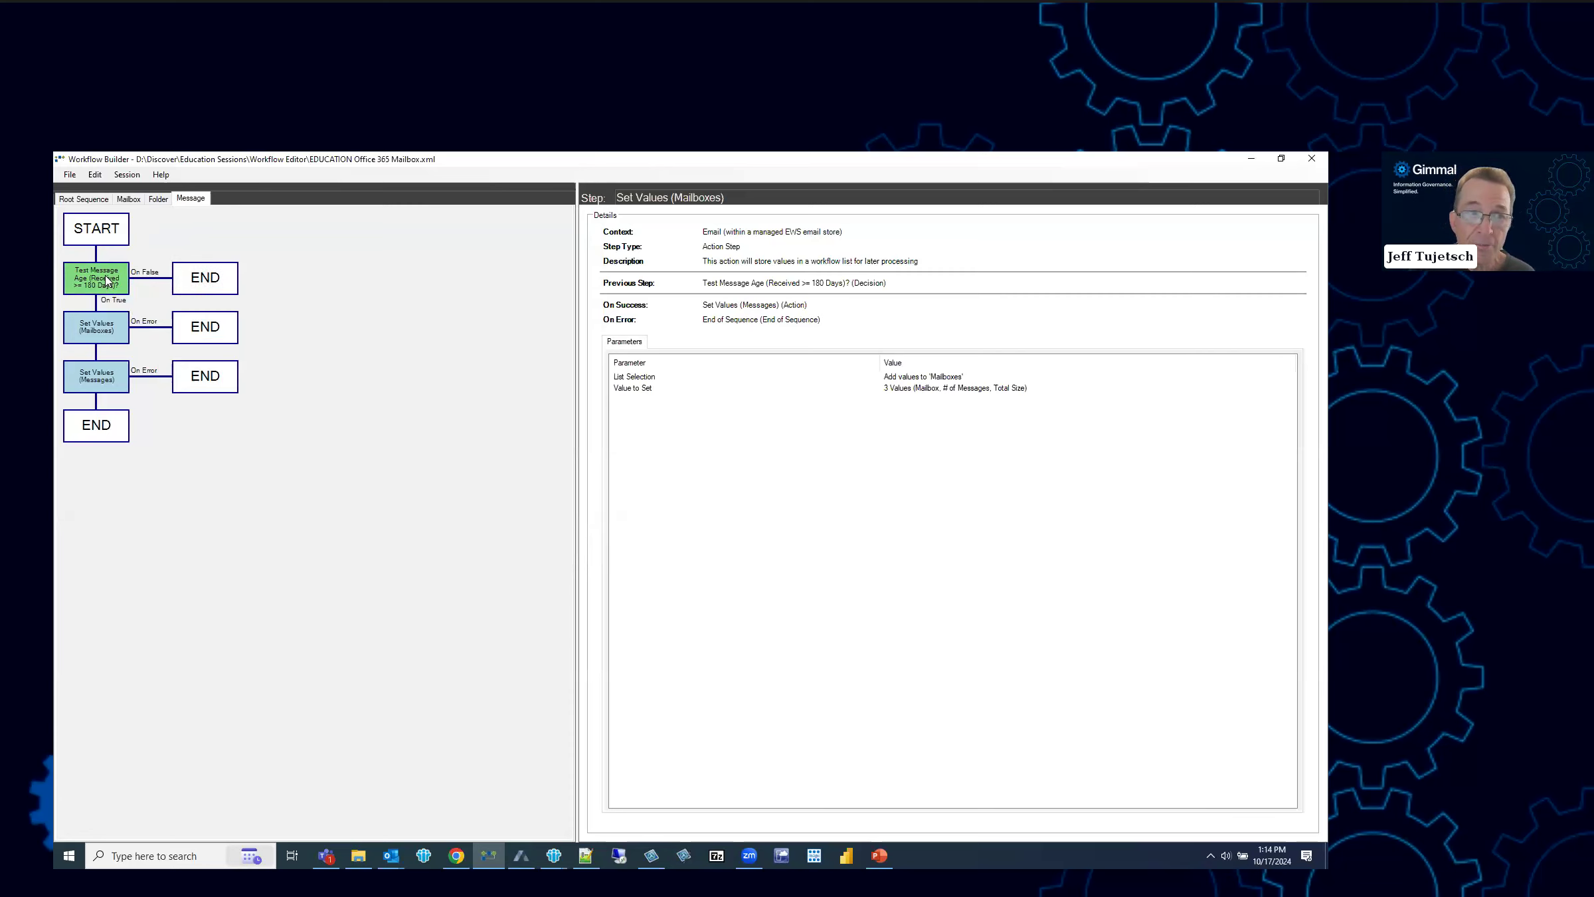
- Start a Test Message Content decision before Set Values (Mailboxes) and set its Search What? parameter to Search Message All Content
right_click(98, 314)
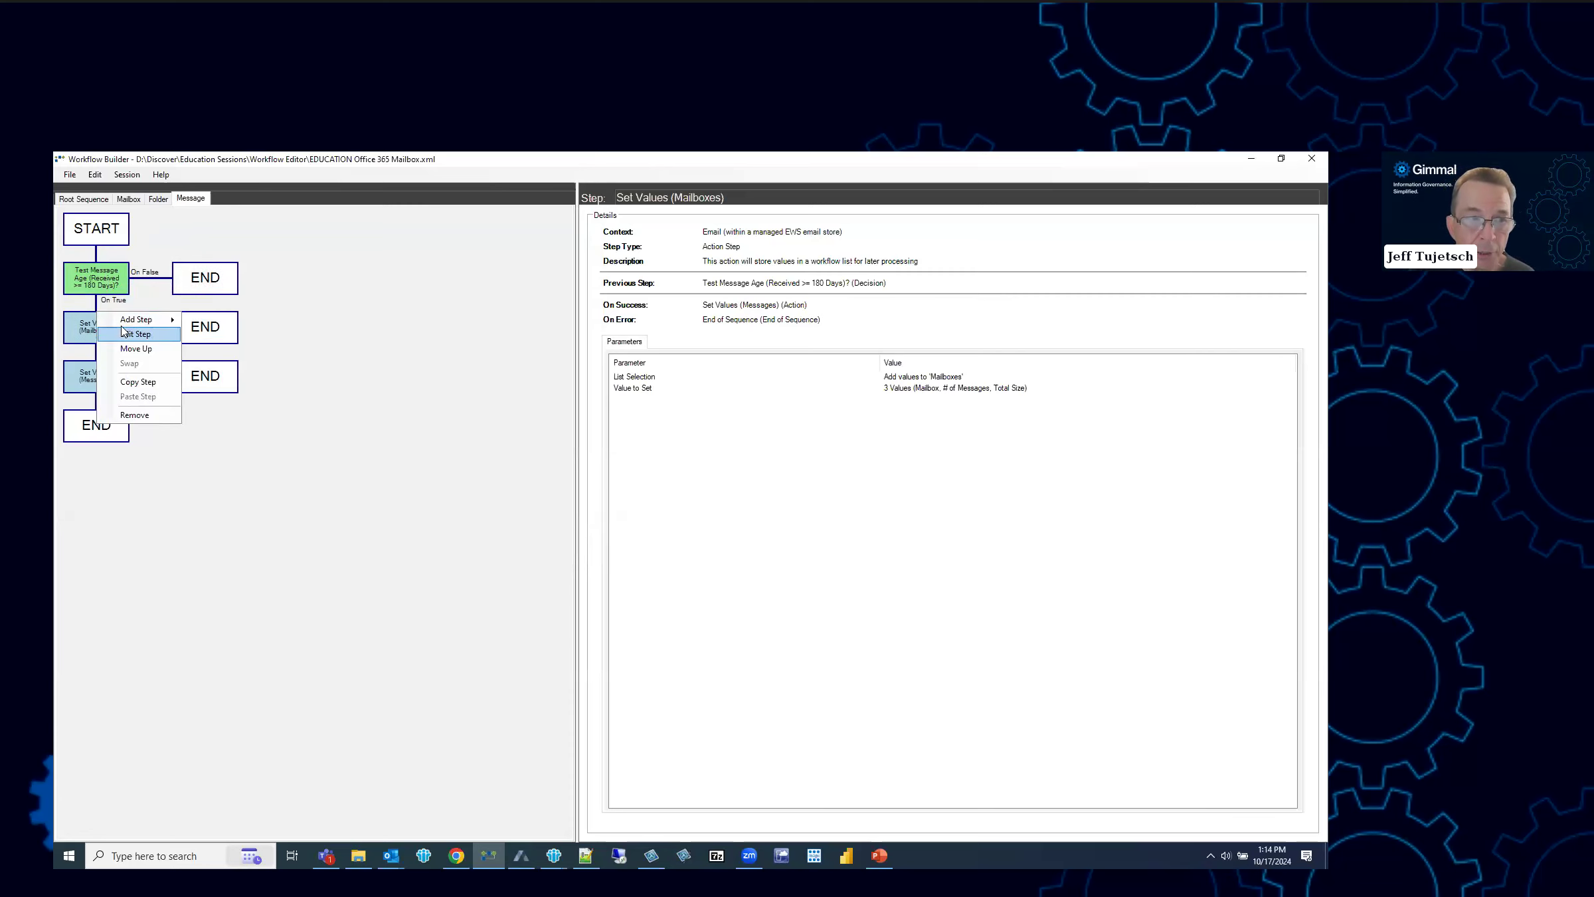
mouse_move(146, 319)
left_click(279, 333)
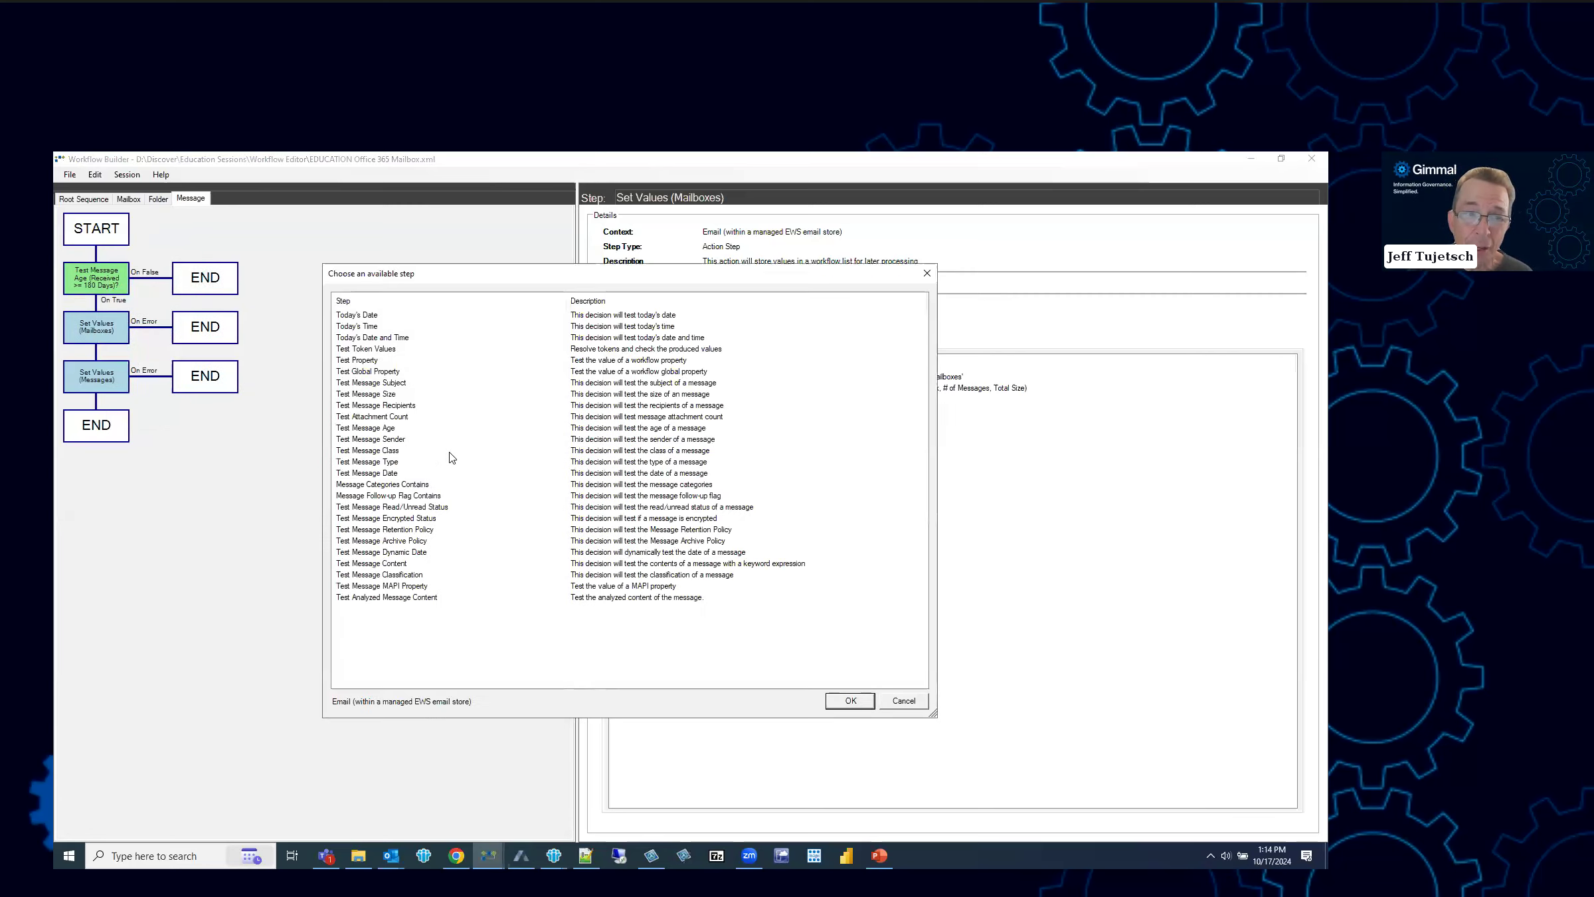
double_click(398, 563)
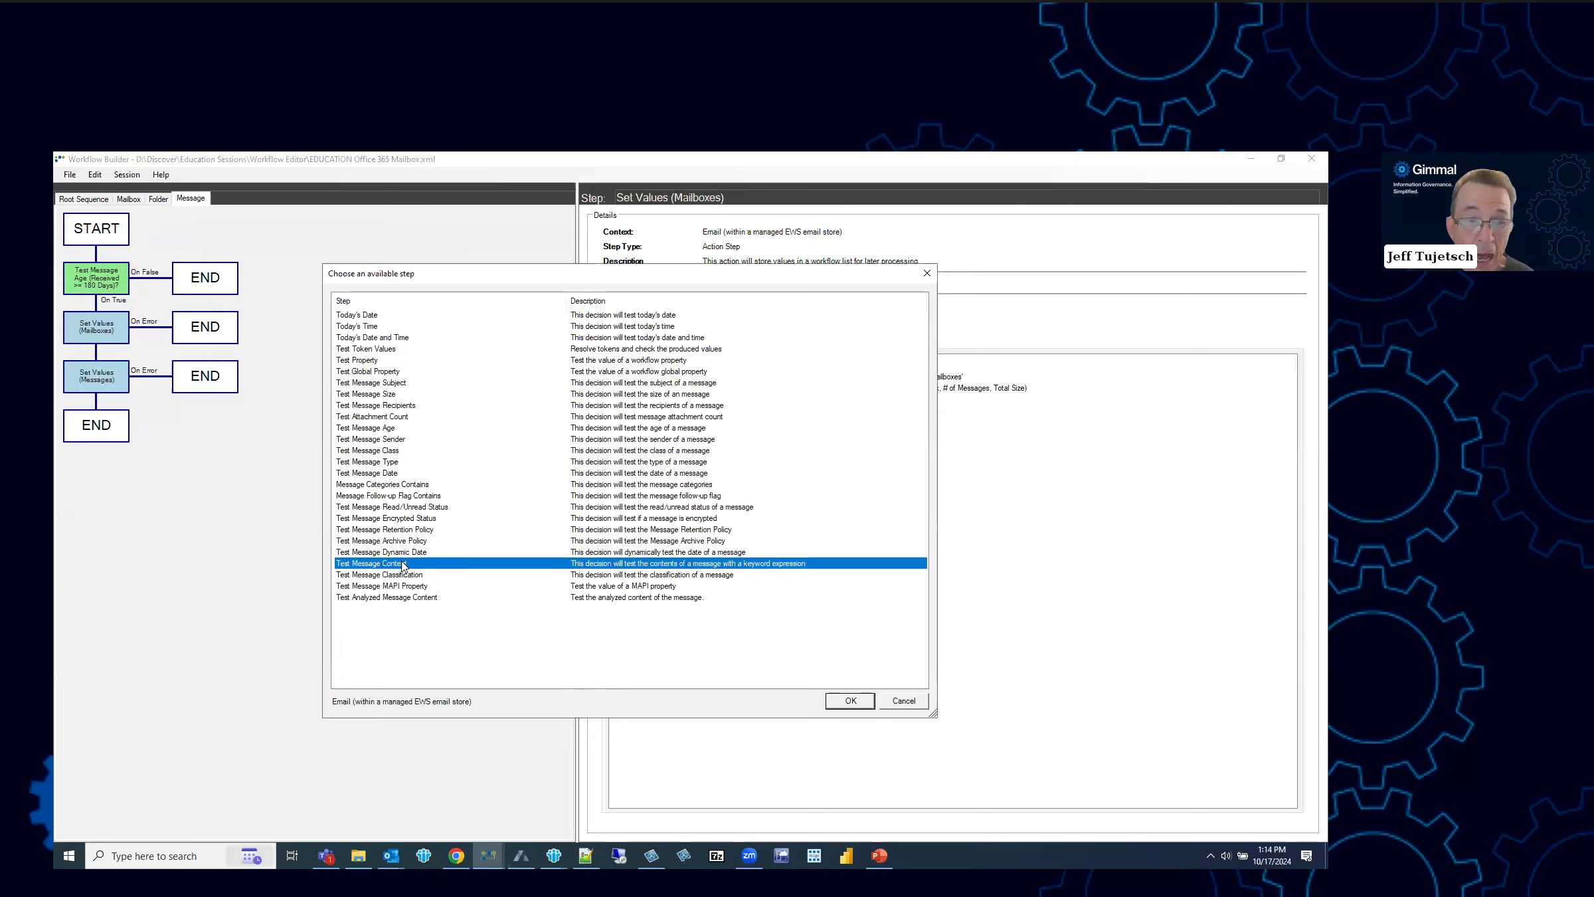
double_click(468, 347)
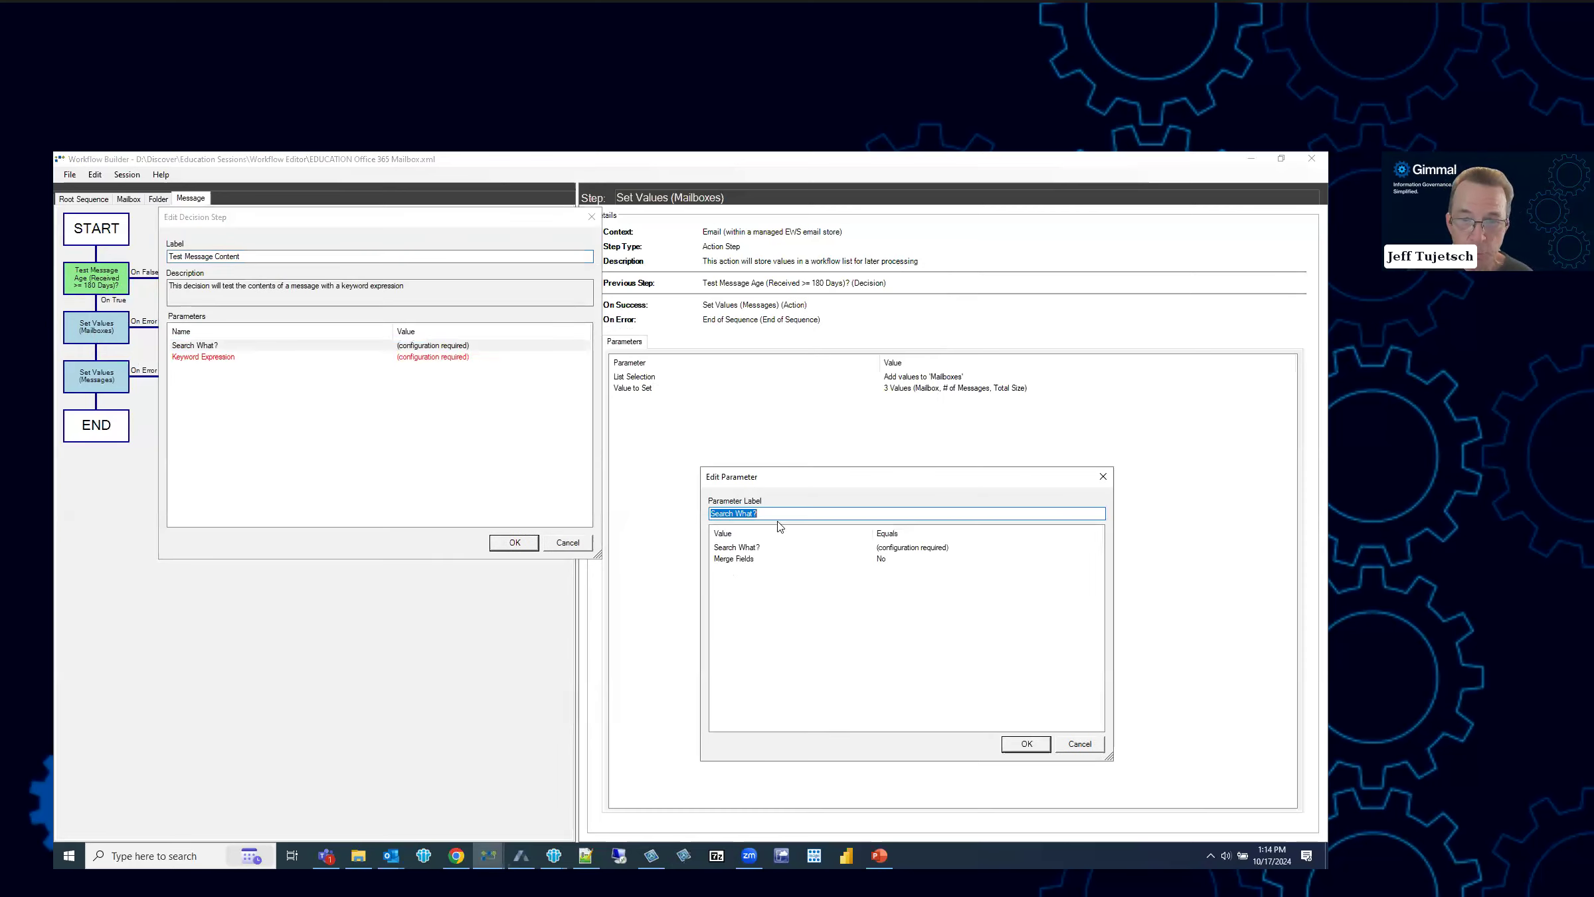
double_click(904, 549)
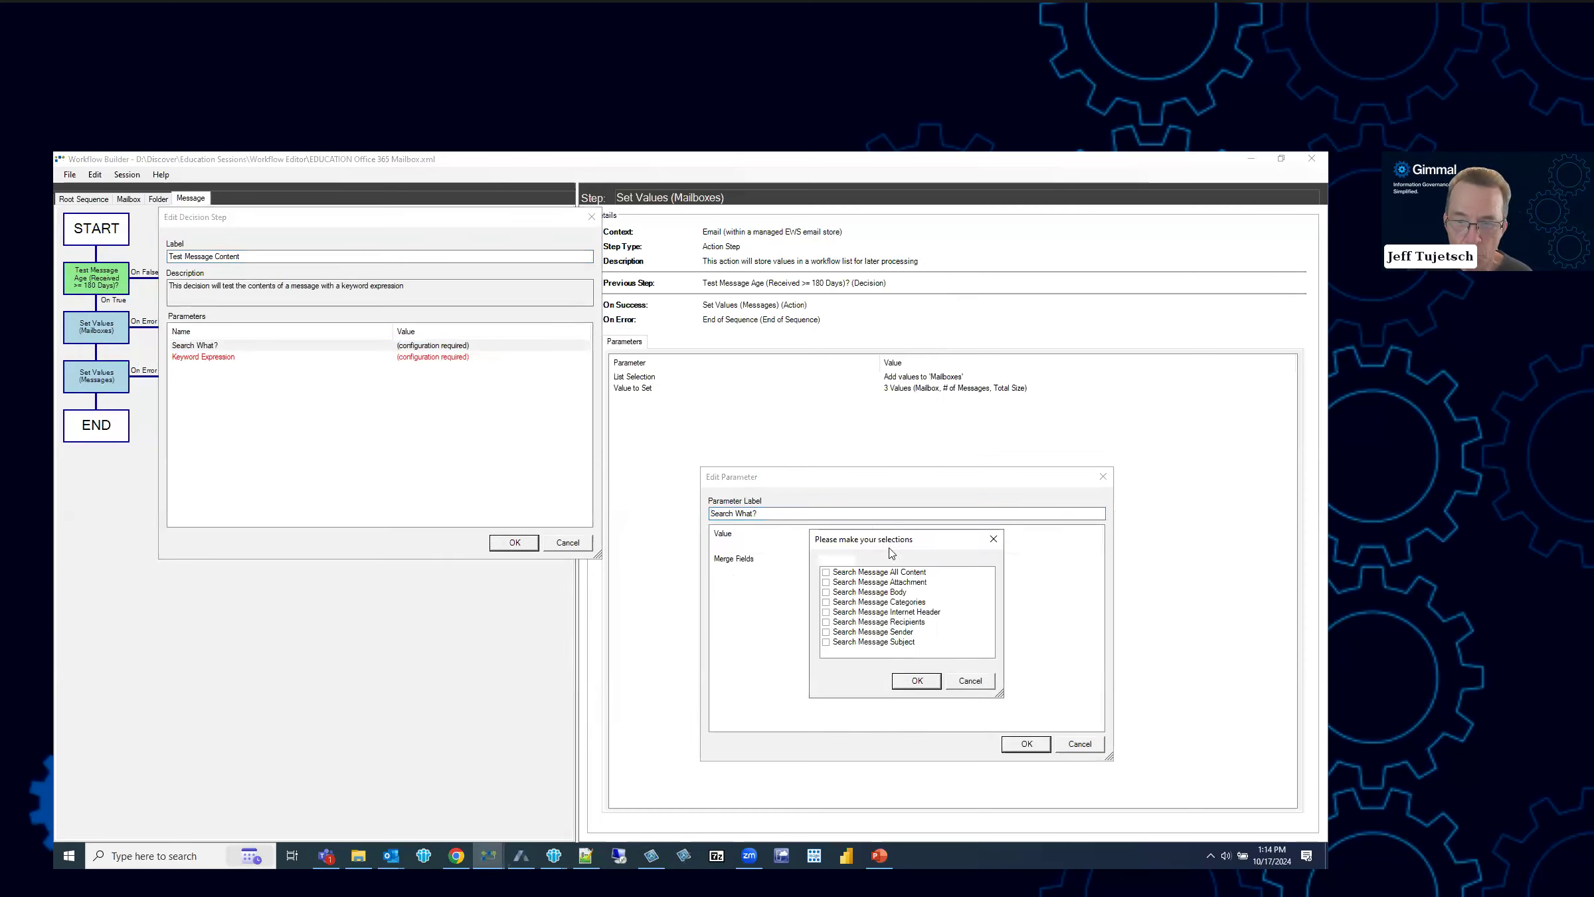
left_click(827, 573)
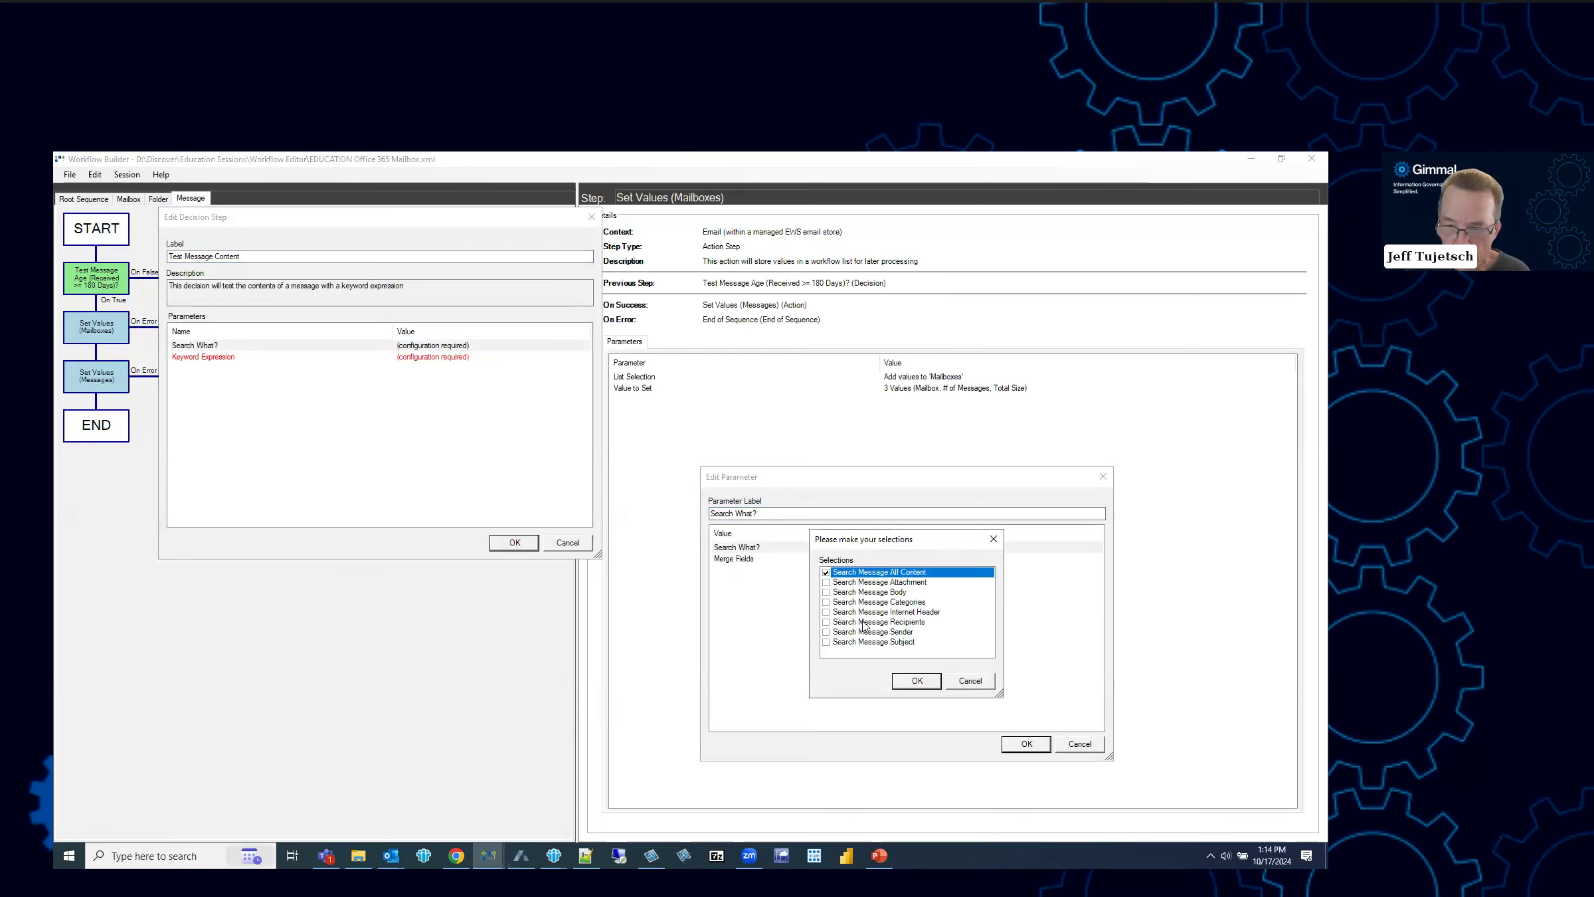
left_click(916, 681)
left_click(1026, 743)
- Set the decision's keyword expression to Test and add the Test Message Content decision to the Message sequence
double_click(447, 359)
double_click(885, 549)
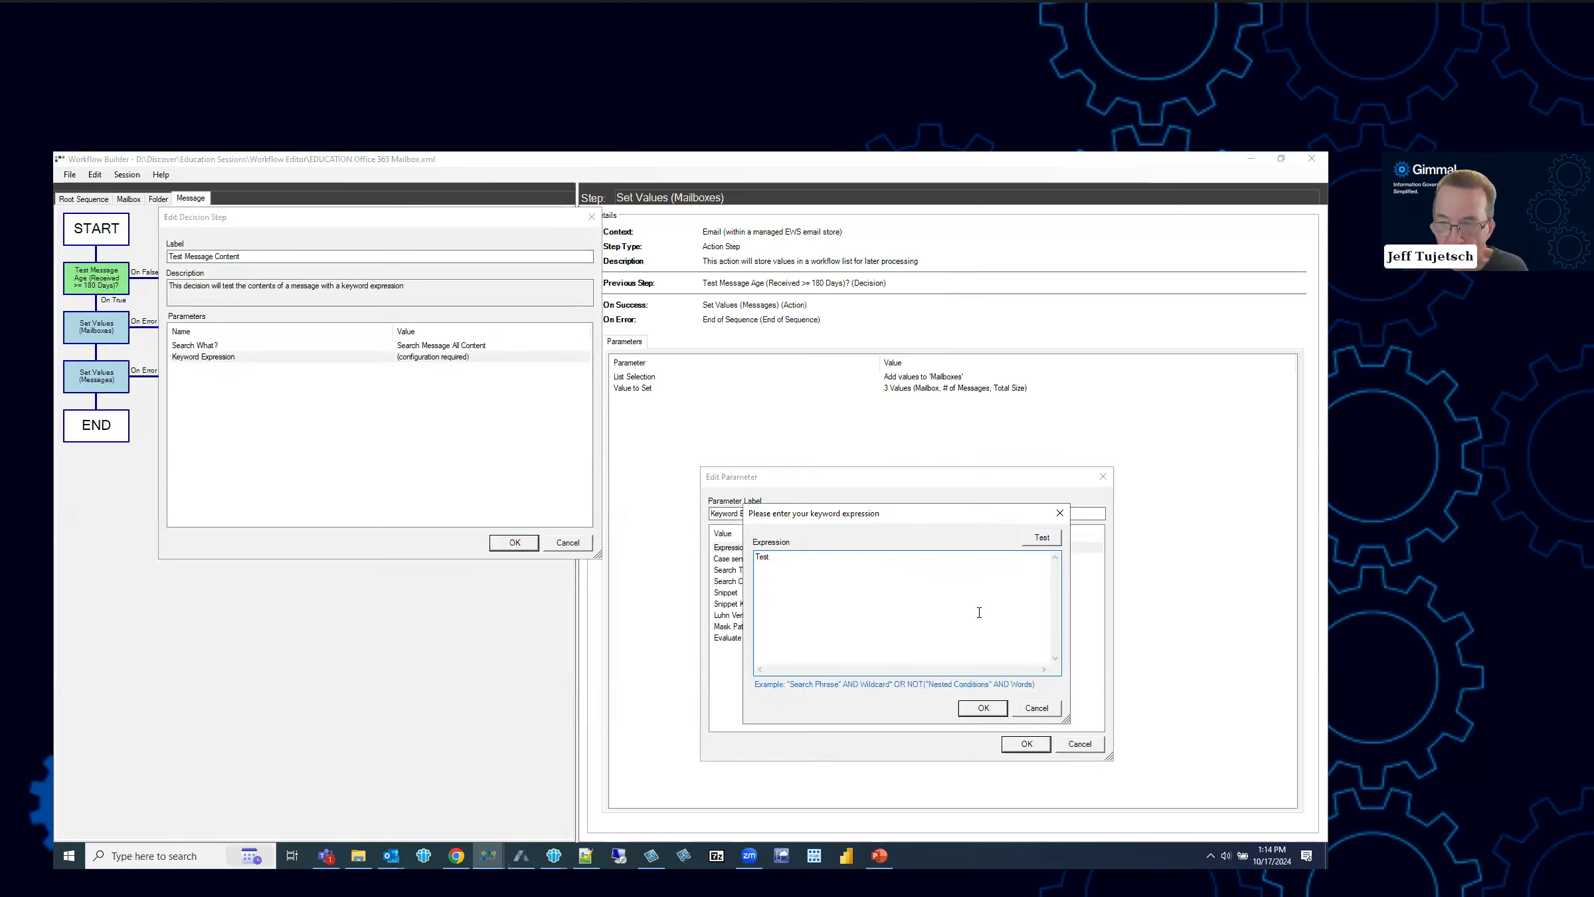
left_click(982, 707)
left_click(1027, 743)
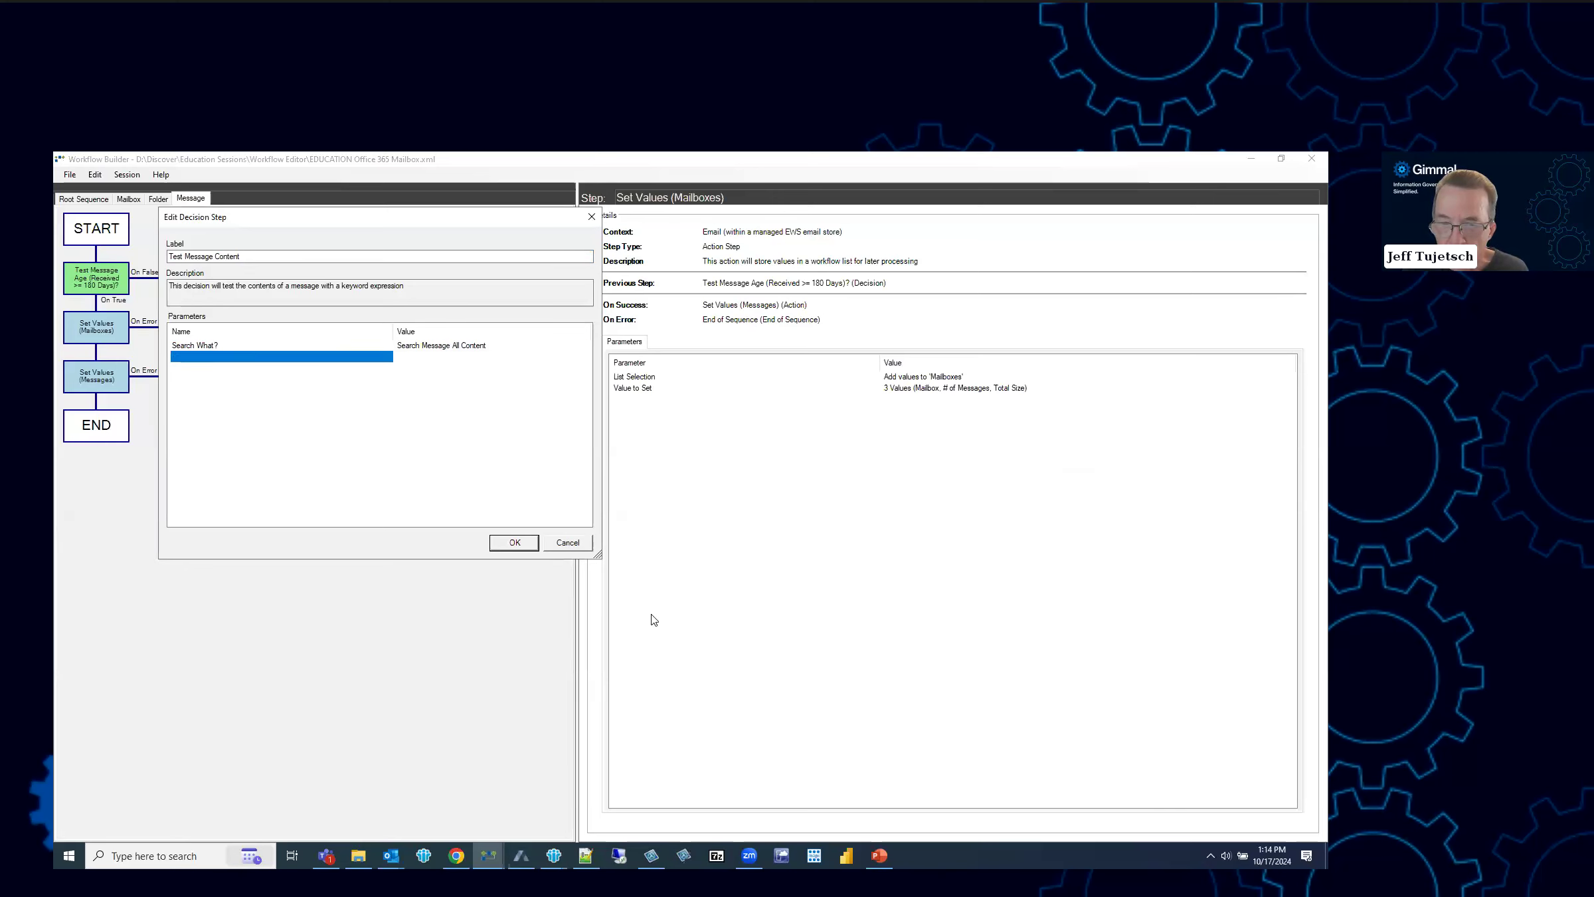
left_click(528, 548)
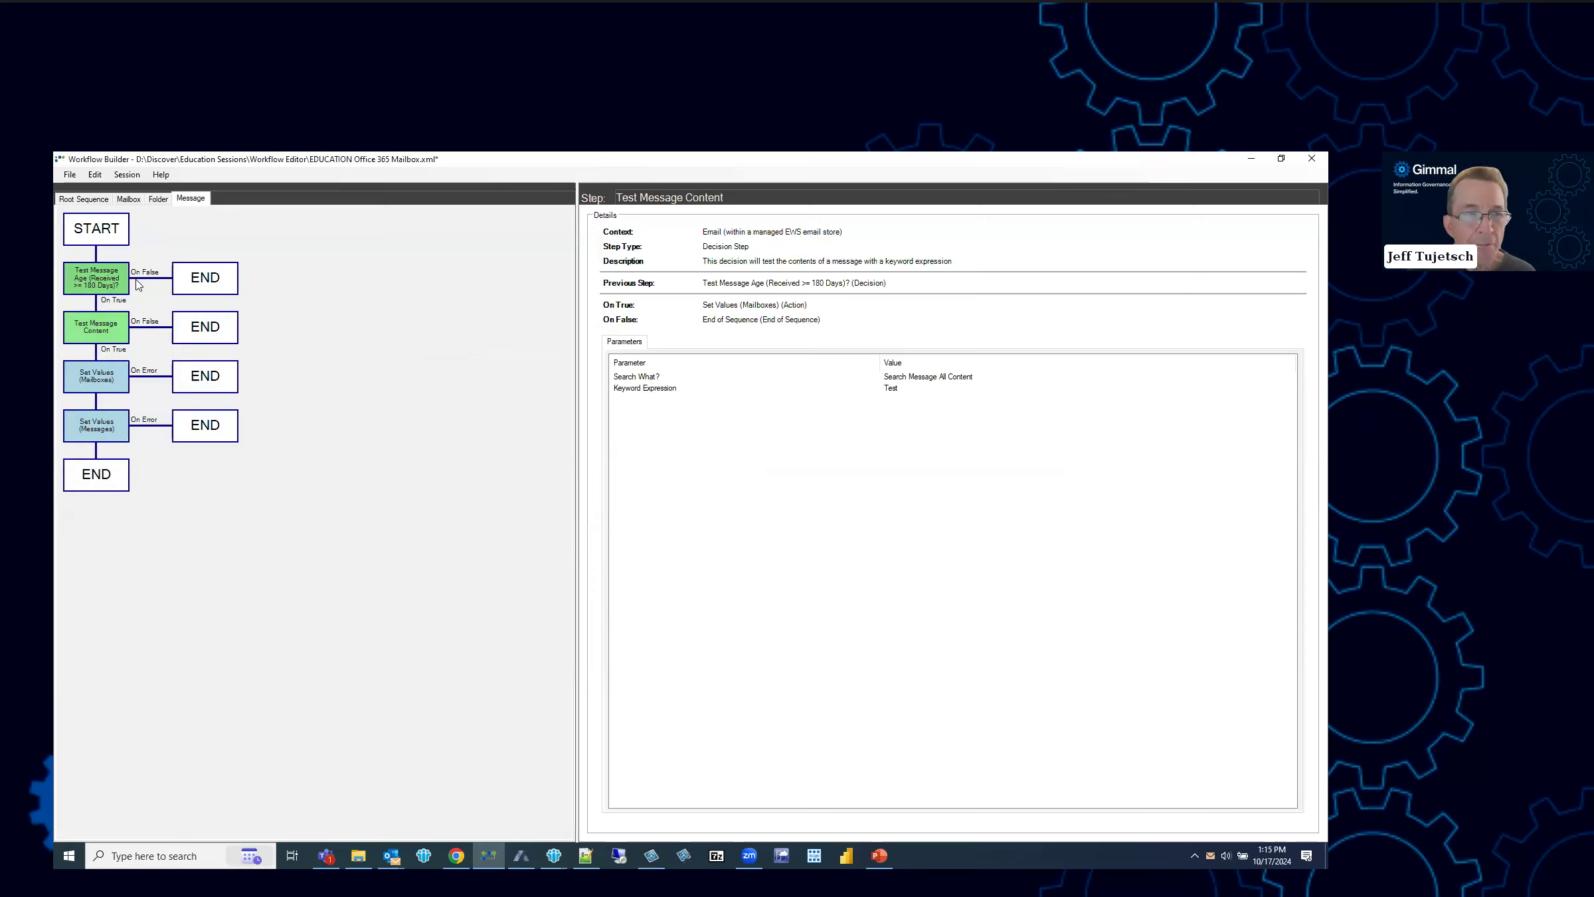
- View the step types that can be added on the On False branch of the Test Message Age decision, without adding one
right_click(206, 264)
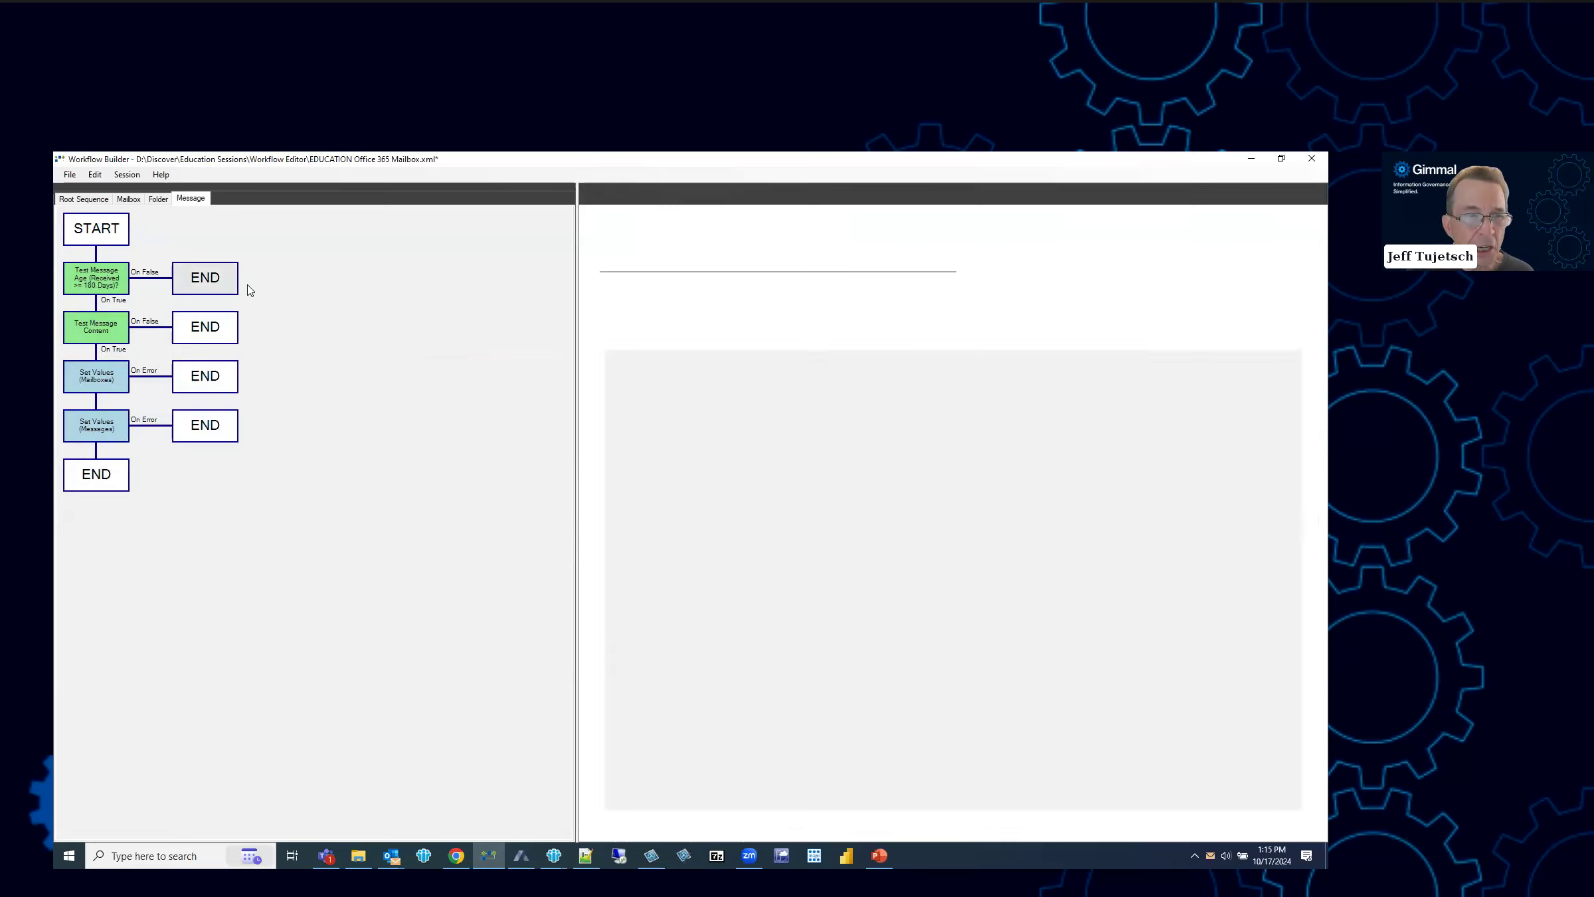
mouse_move(255, 270)
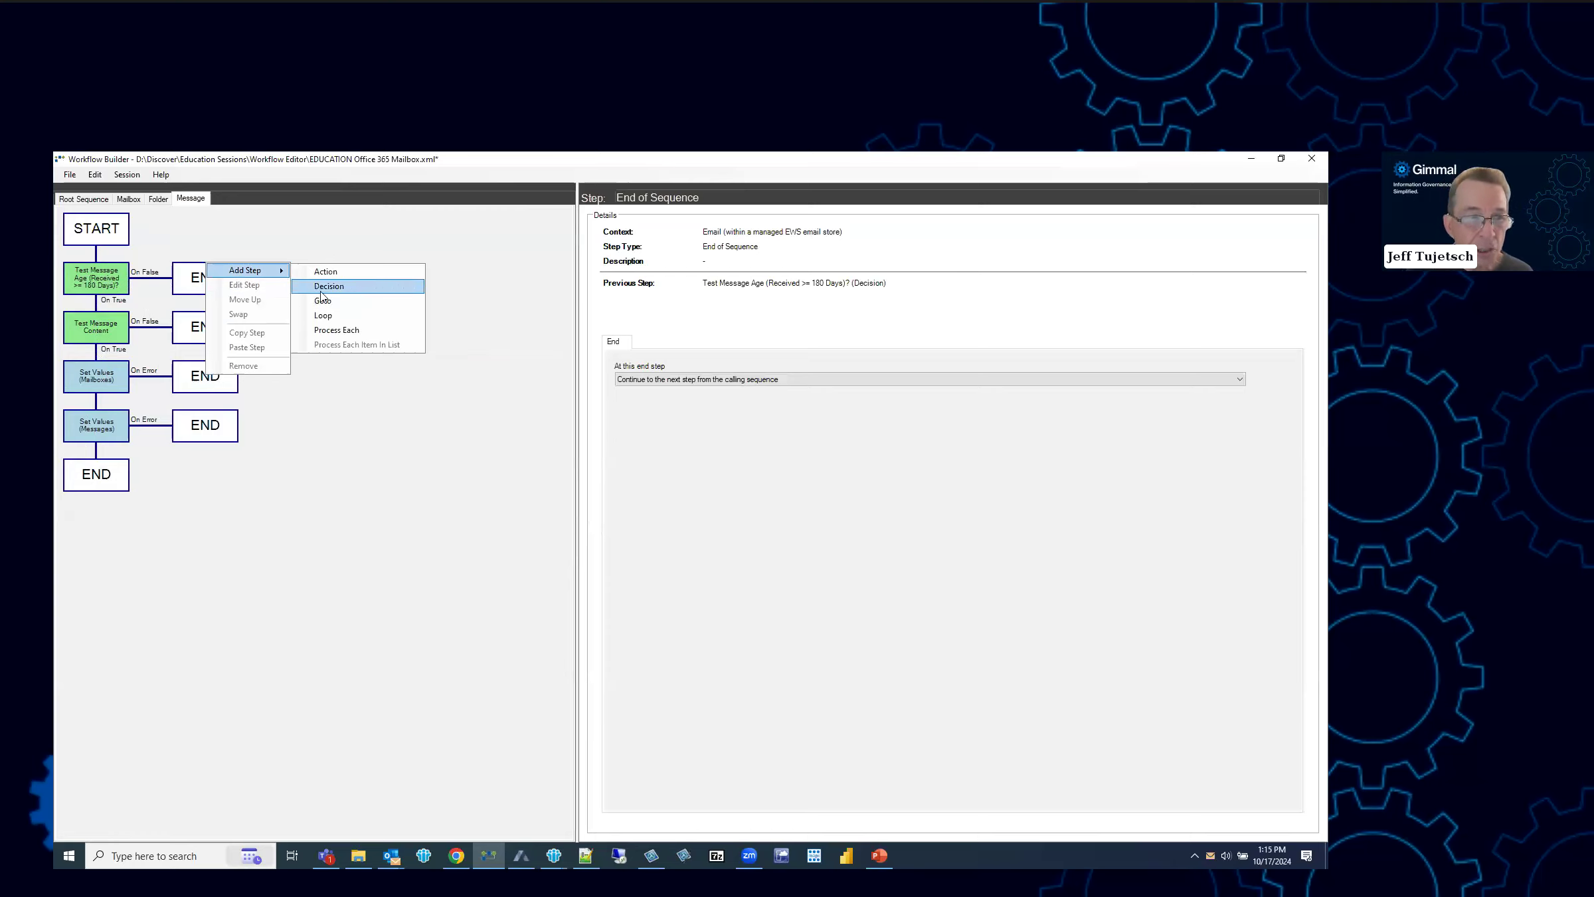
left_click(315, 417)
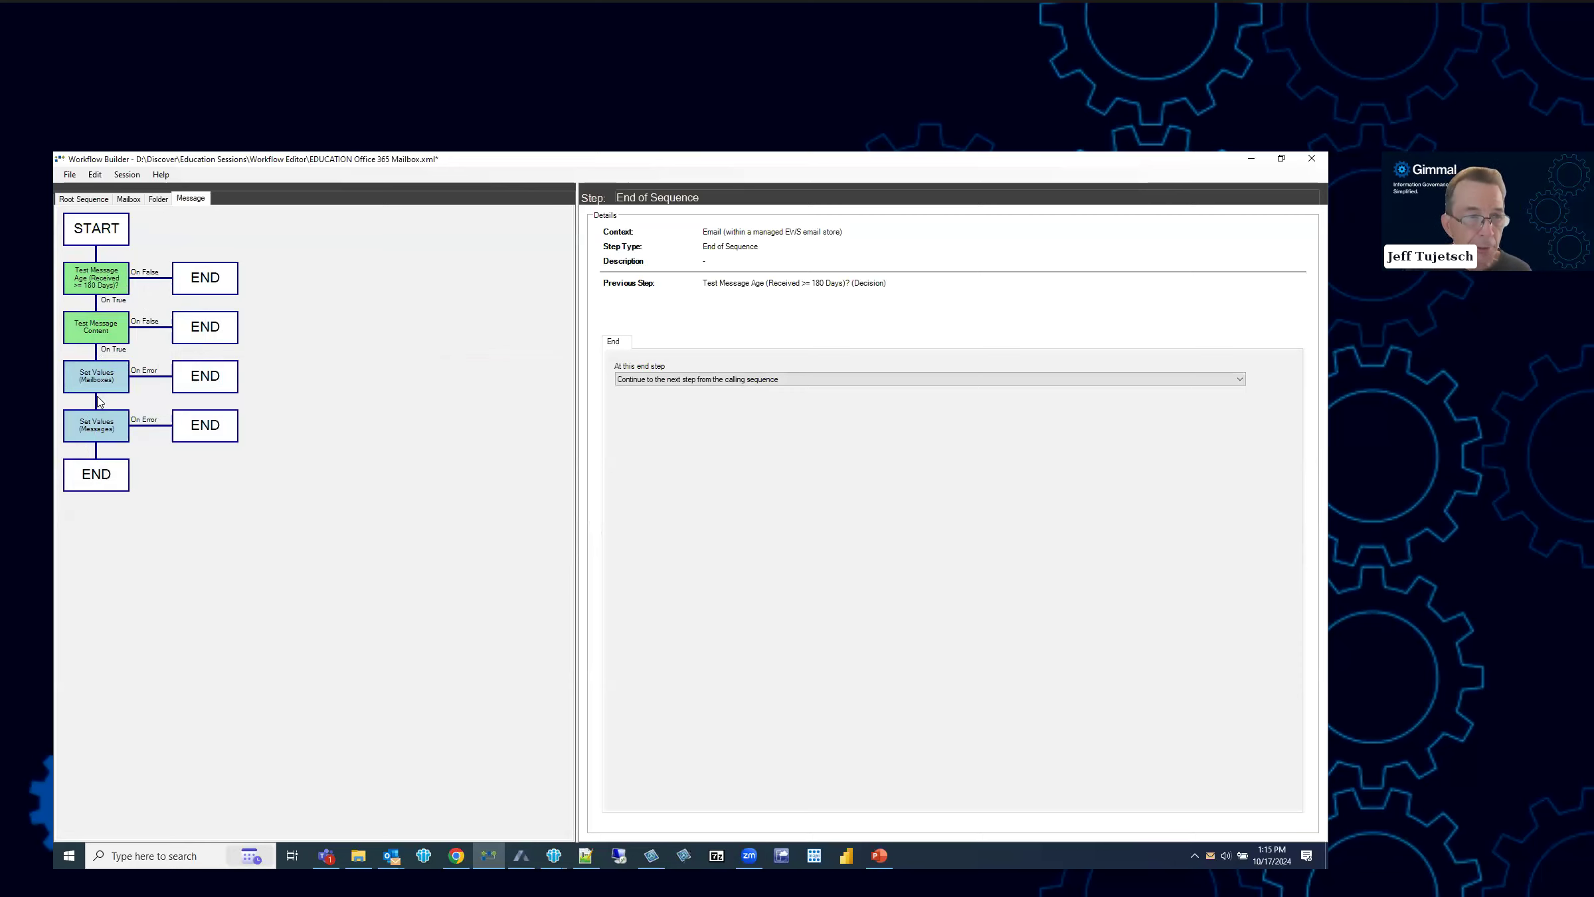
- Review the message actions that can be added before Set Values (Mailboxes), including the delete, copy, archive and PST actions, without adding one
right_click(113, 384)
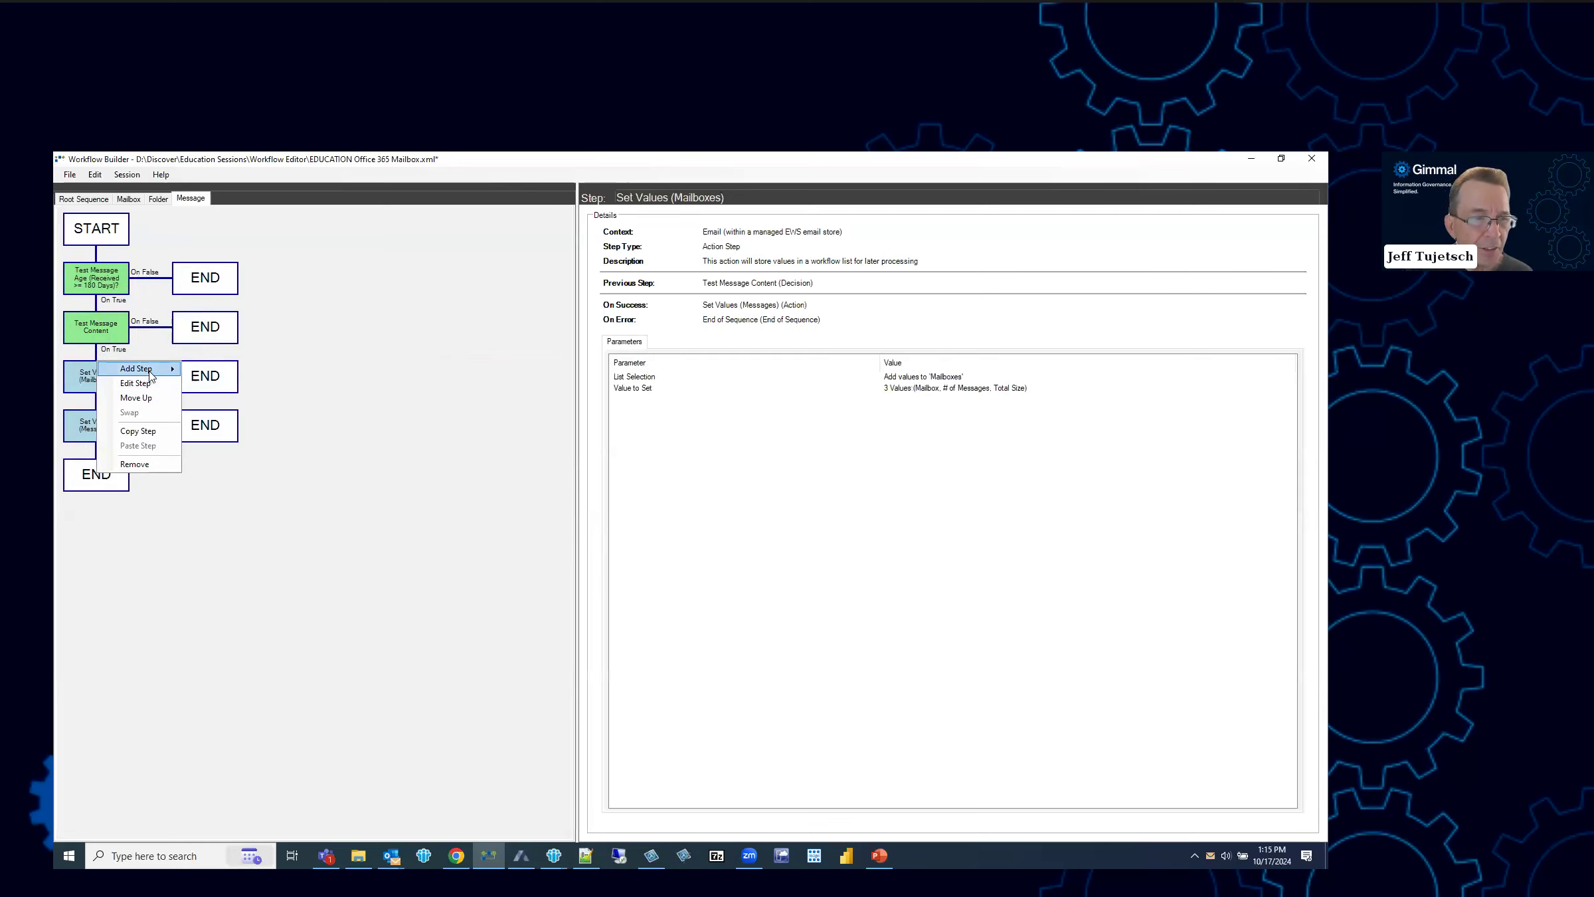
mouse_move(134, 373)
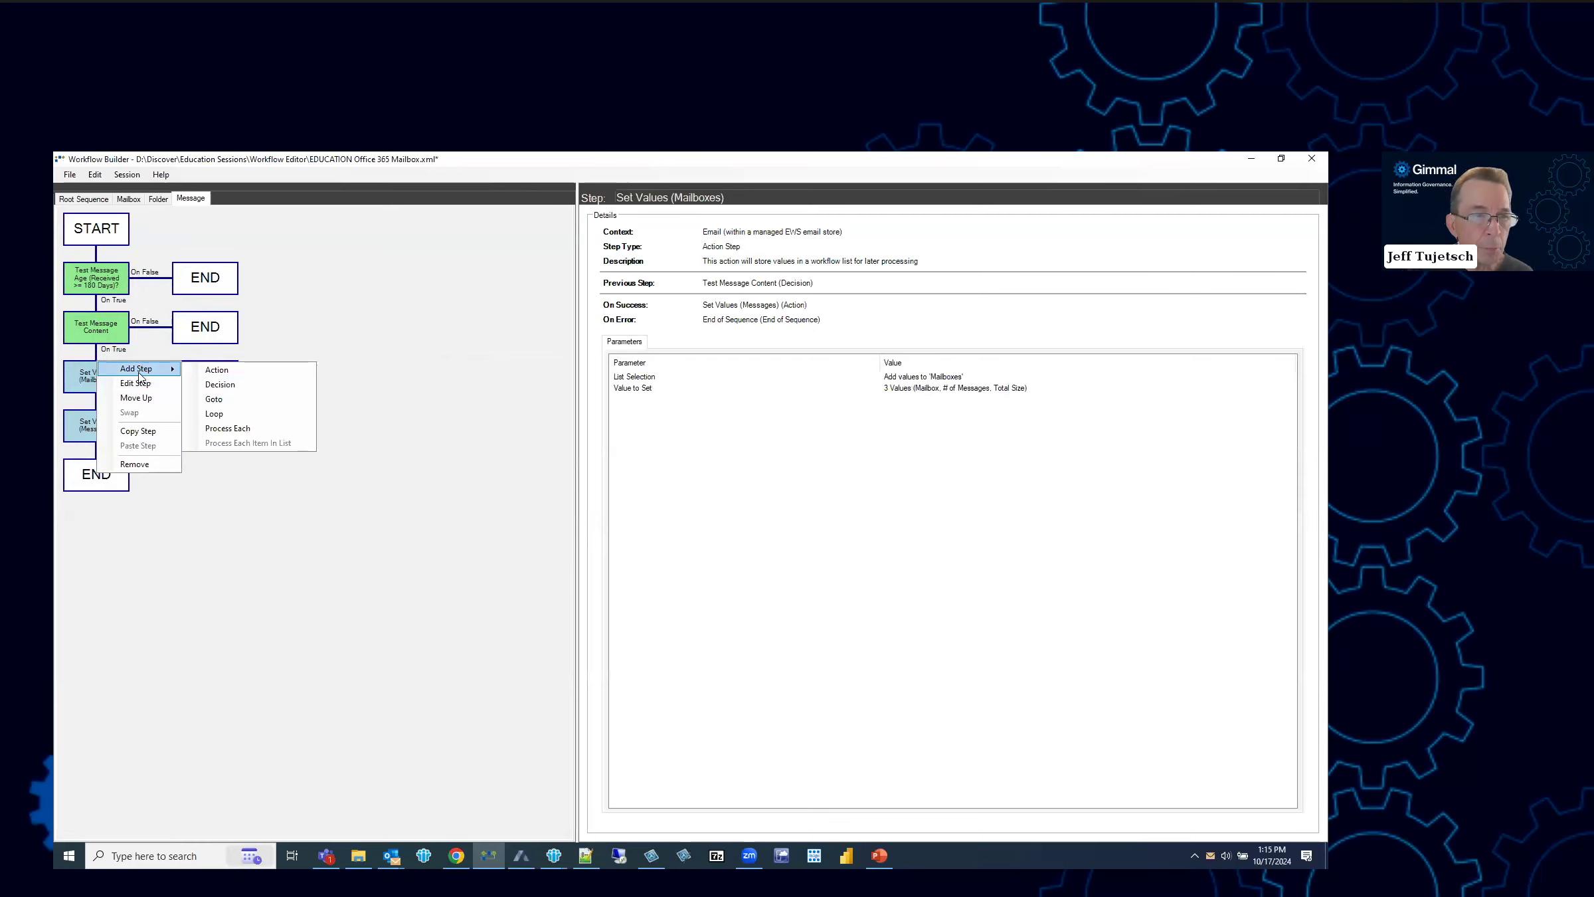
left_click(216, 370)
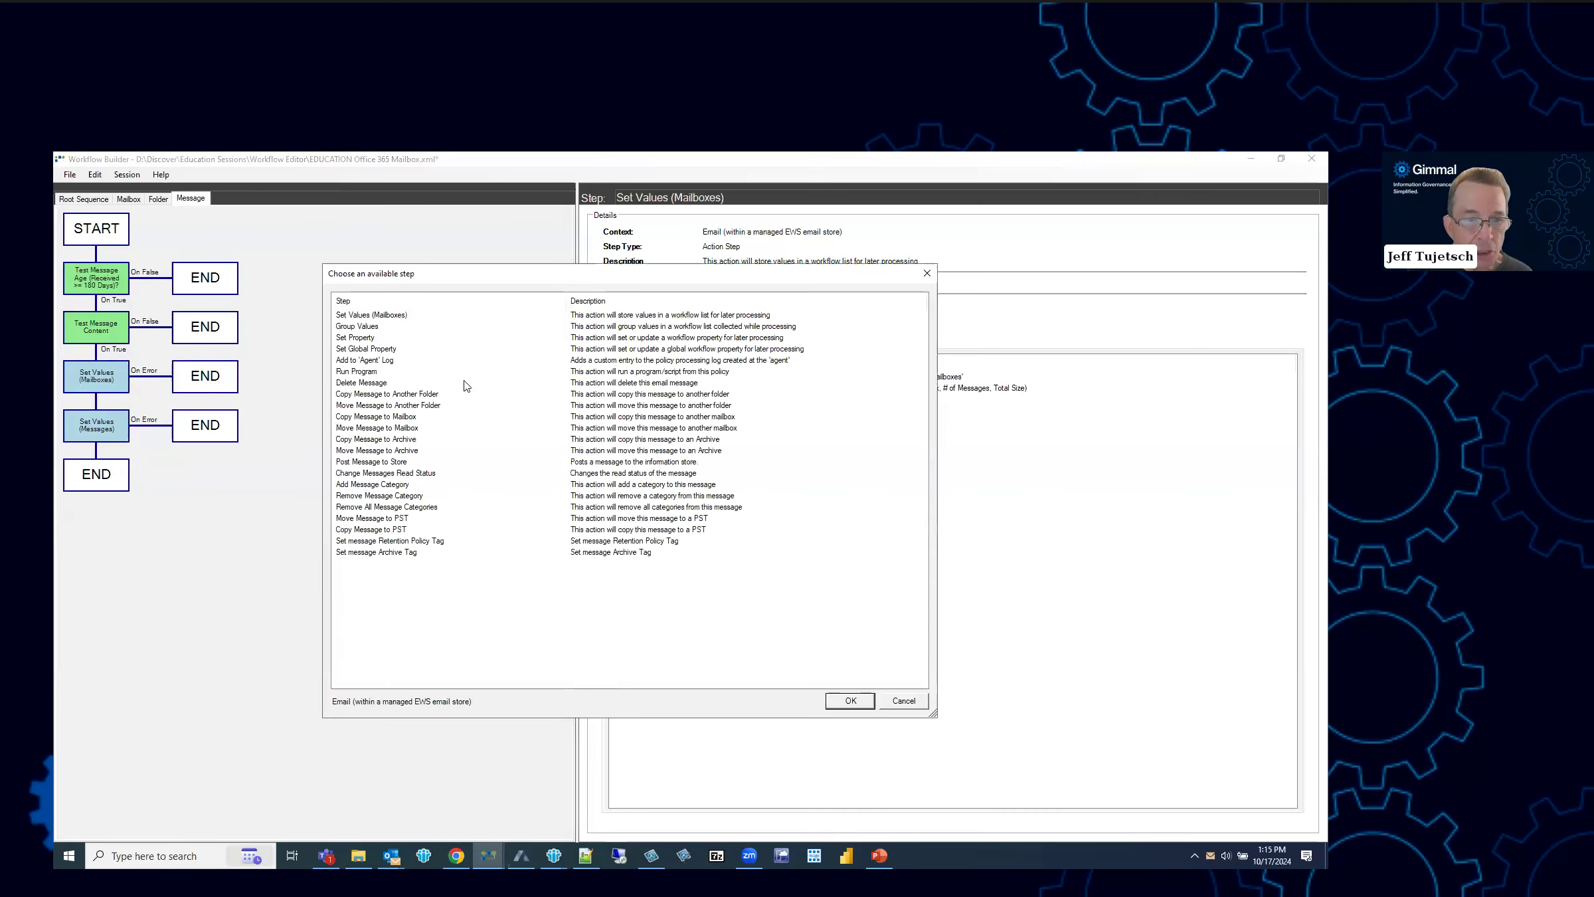
left_click(366, 383)
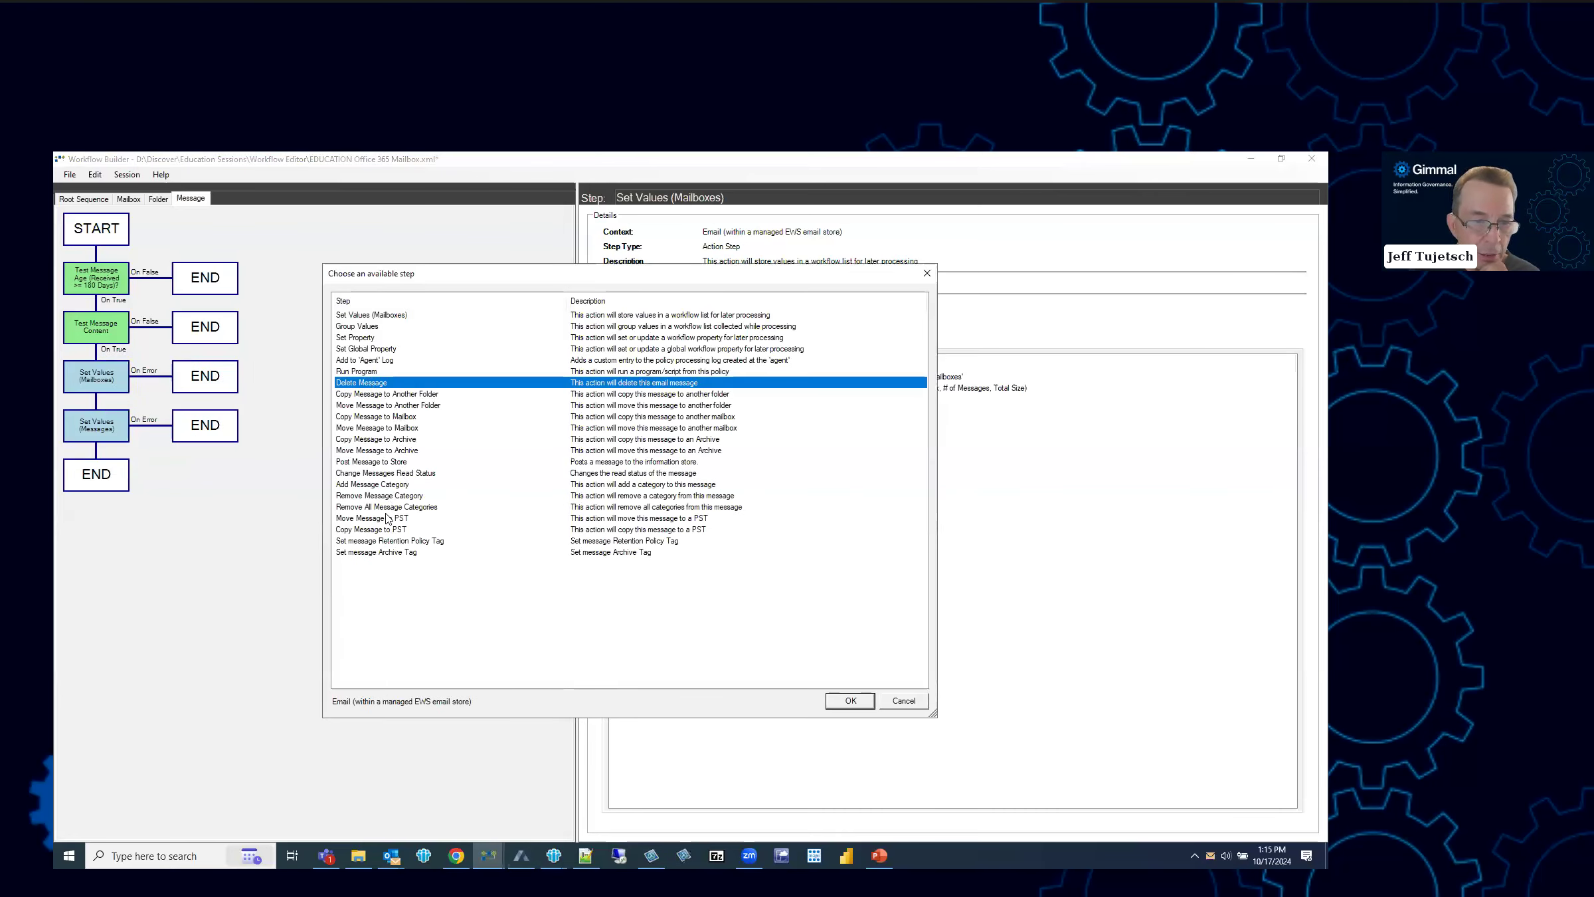
left_click(410, 417)
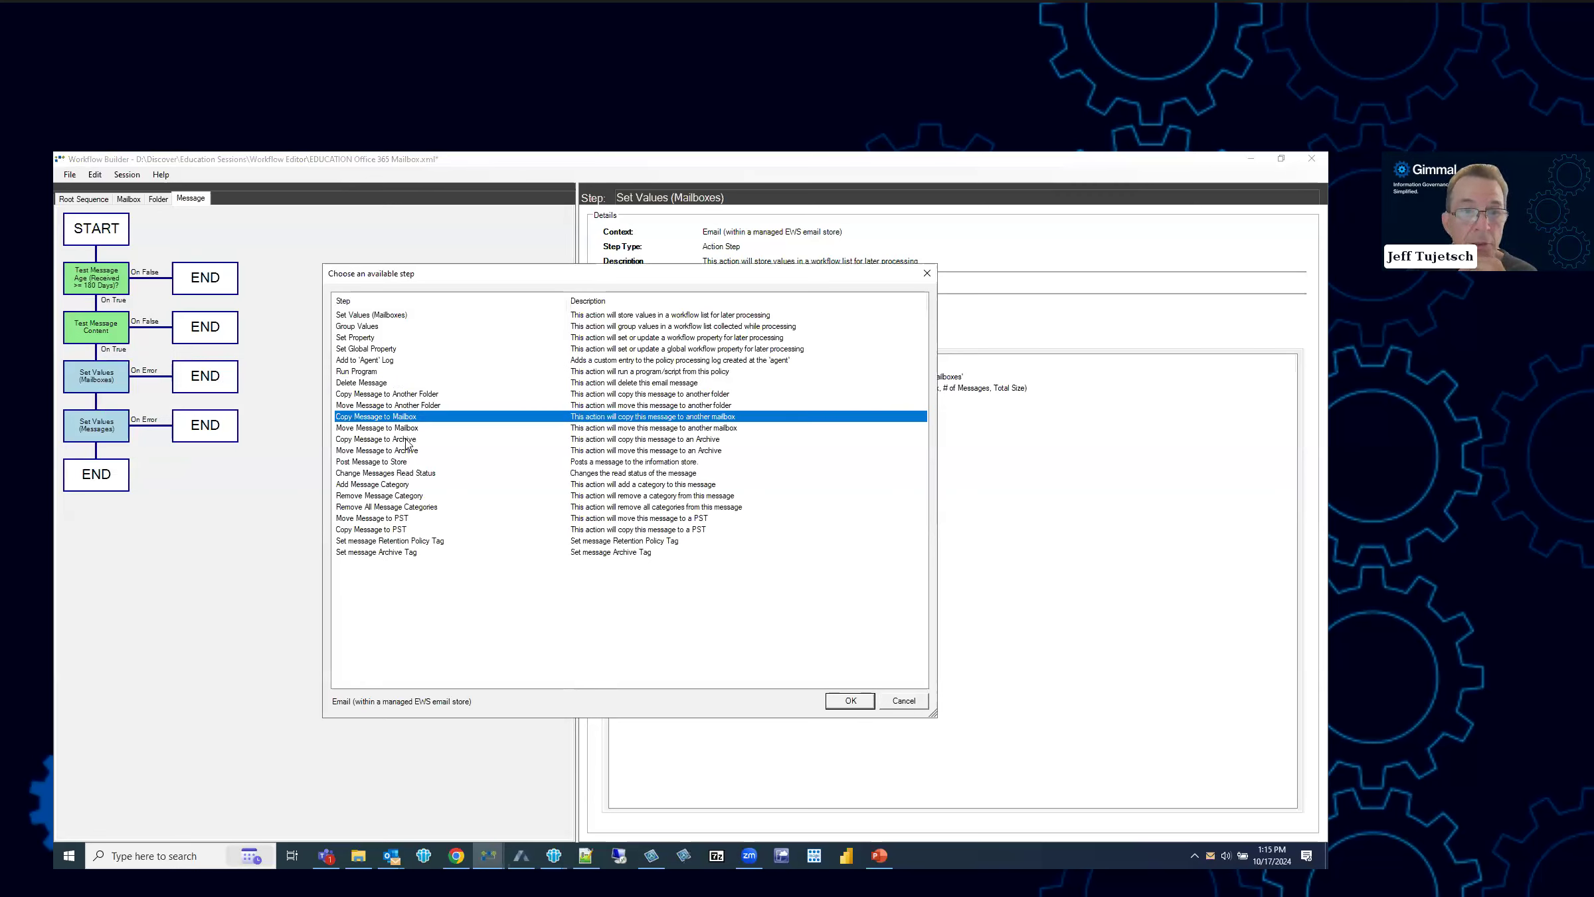
left_click(407, 440)
left_click(388, 529)
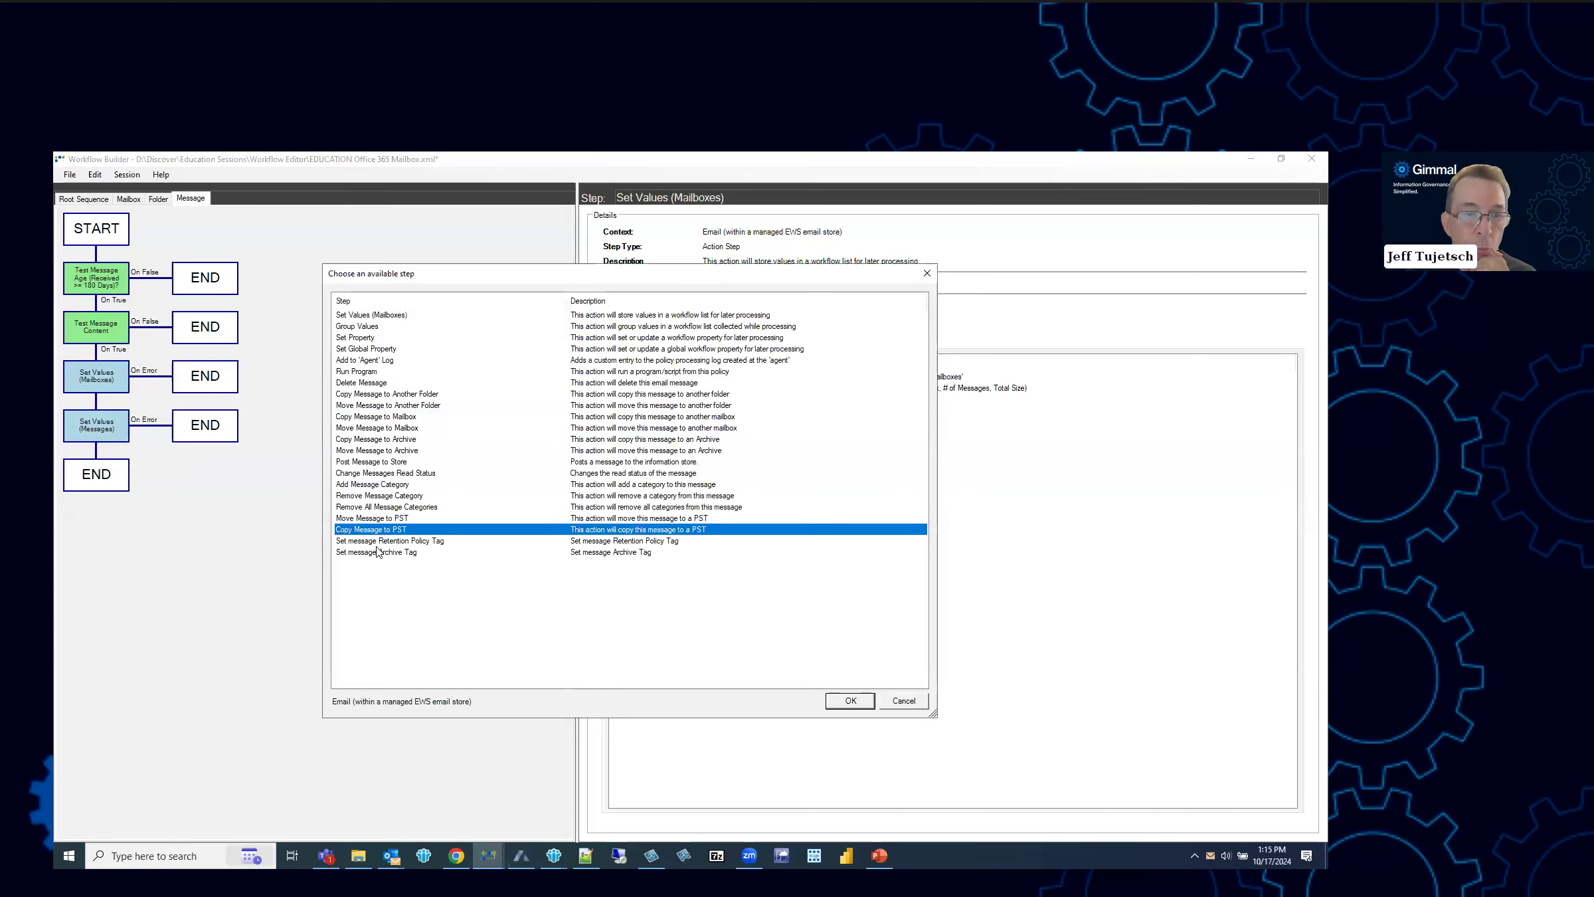
left_click(364, 316)
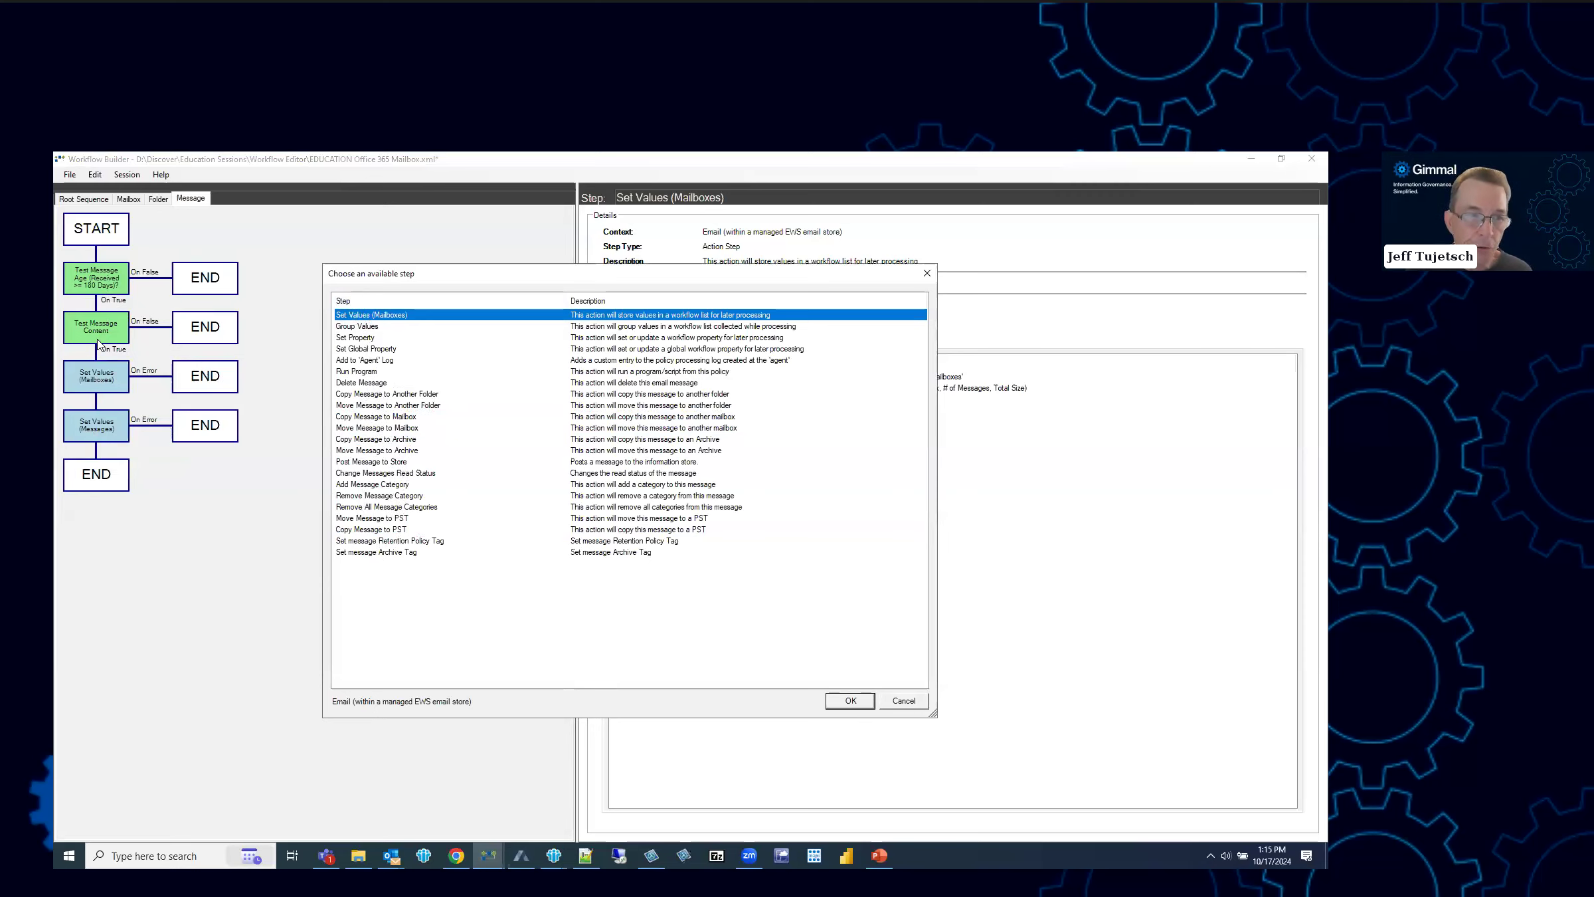
left_click(904, 701)
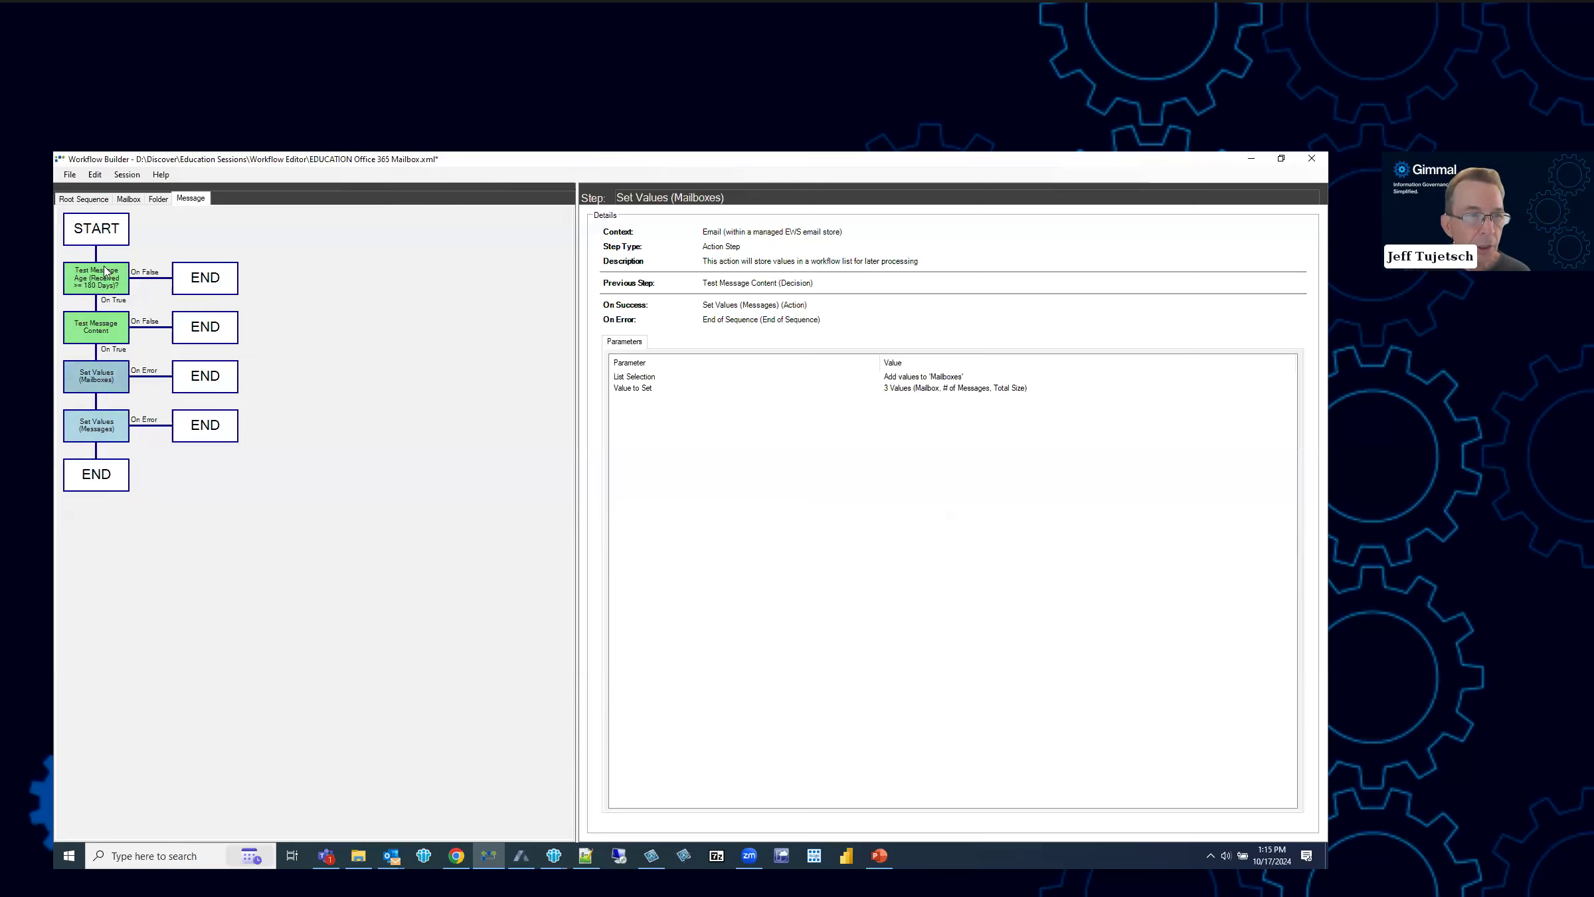
- Examine the Mailbox, # of Messages and Total Size entries in the Value to Set parameter of Set Values (Mailboxes), without changing them
double_click(98, 380)
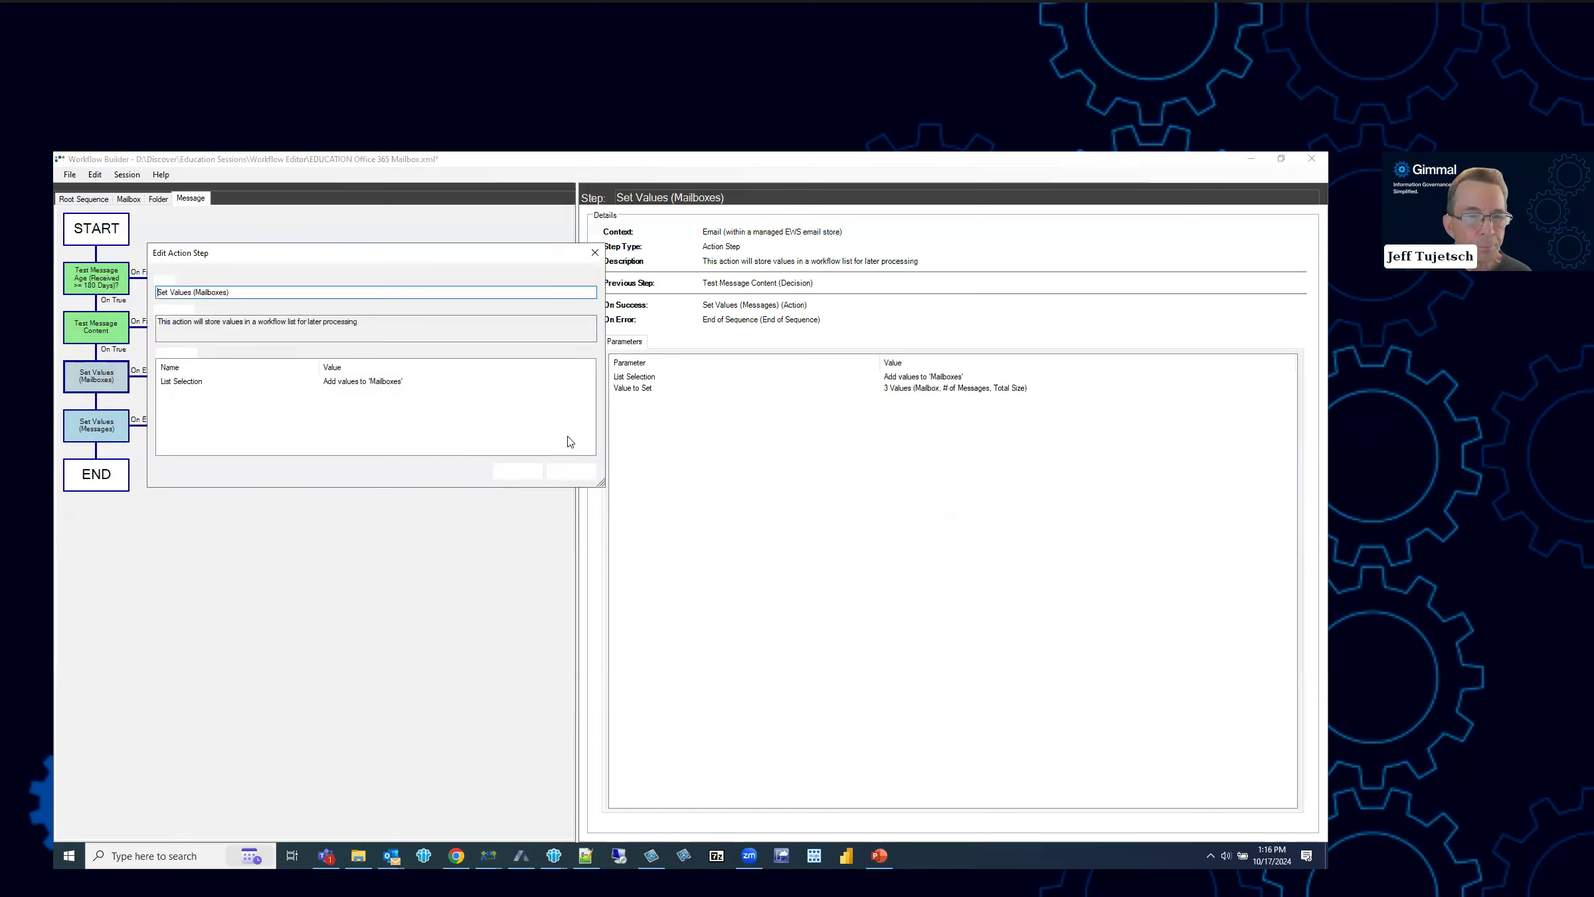
double_click(450, 393)
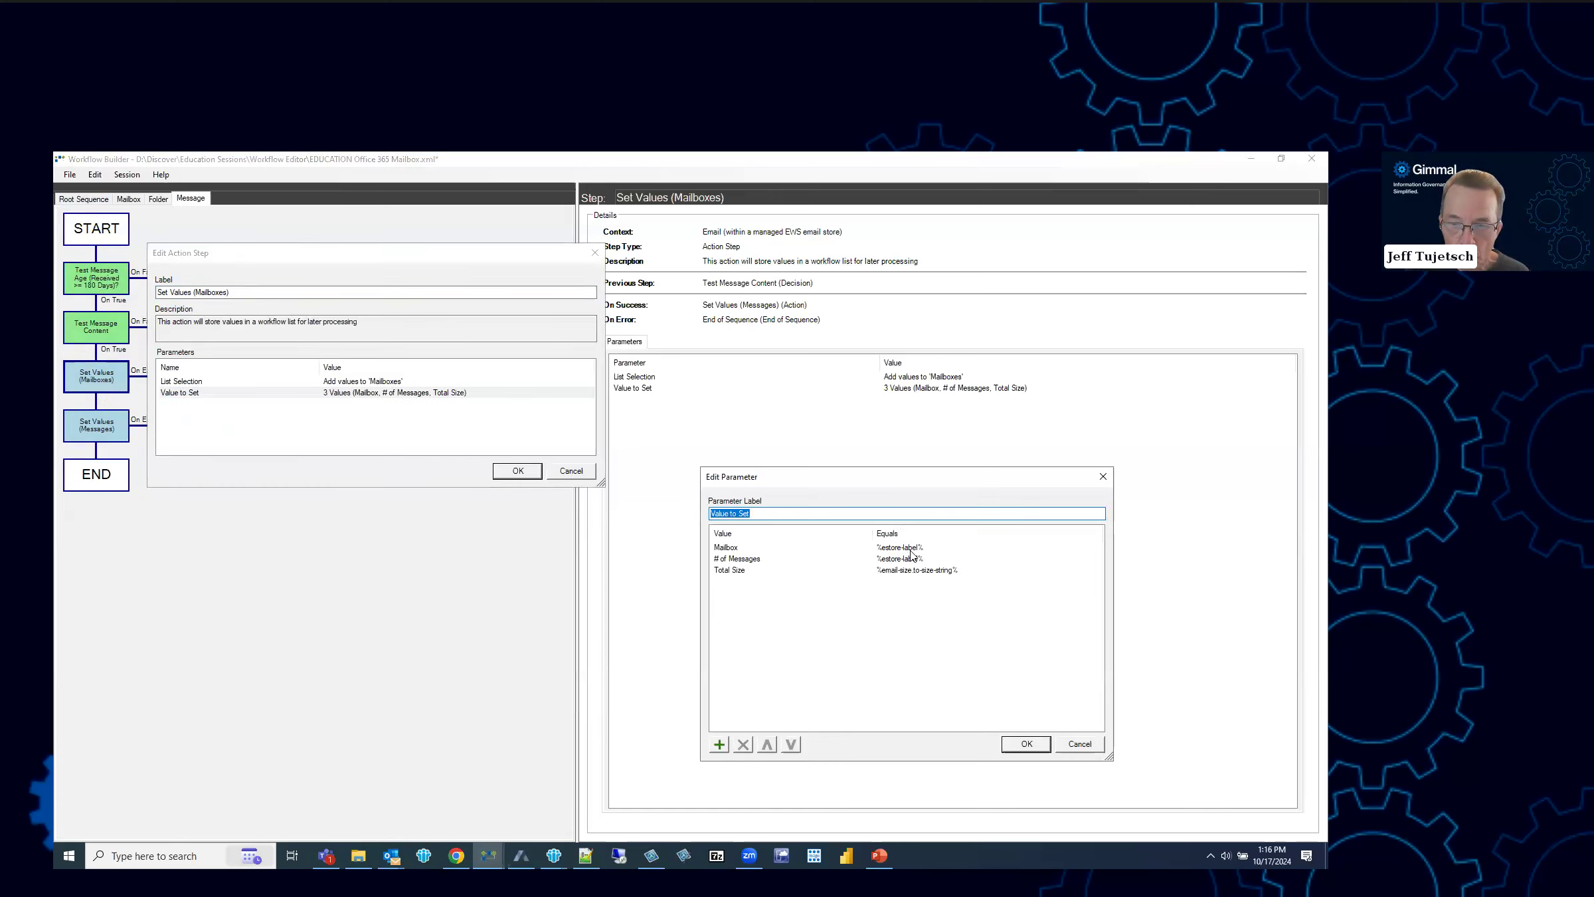
left_click(729, 549)
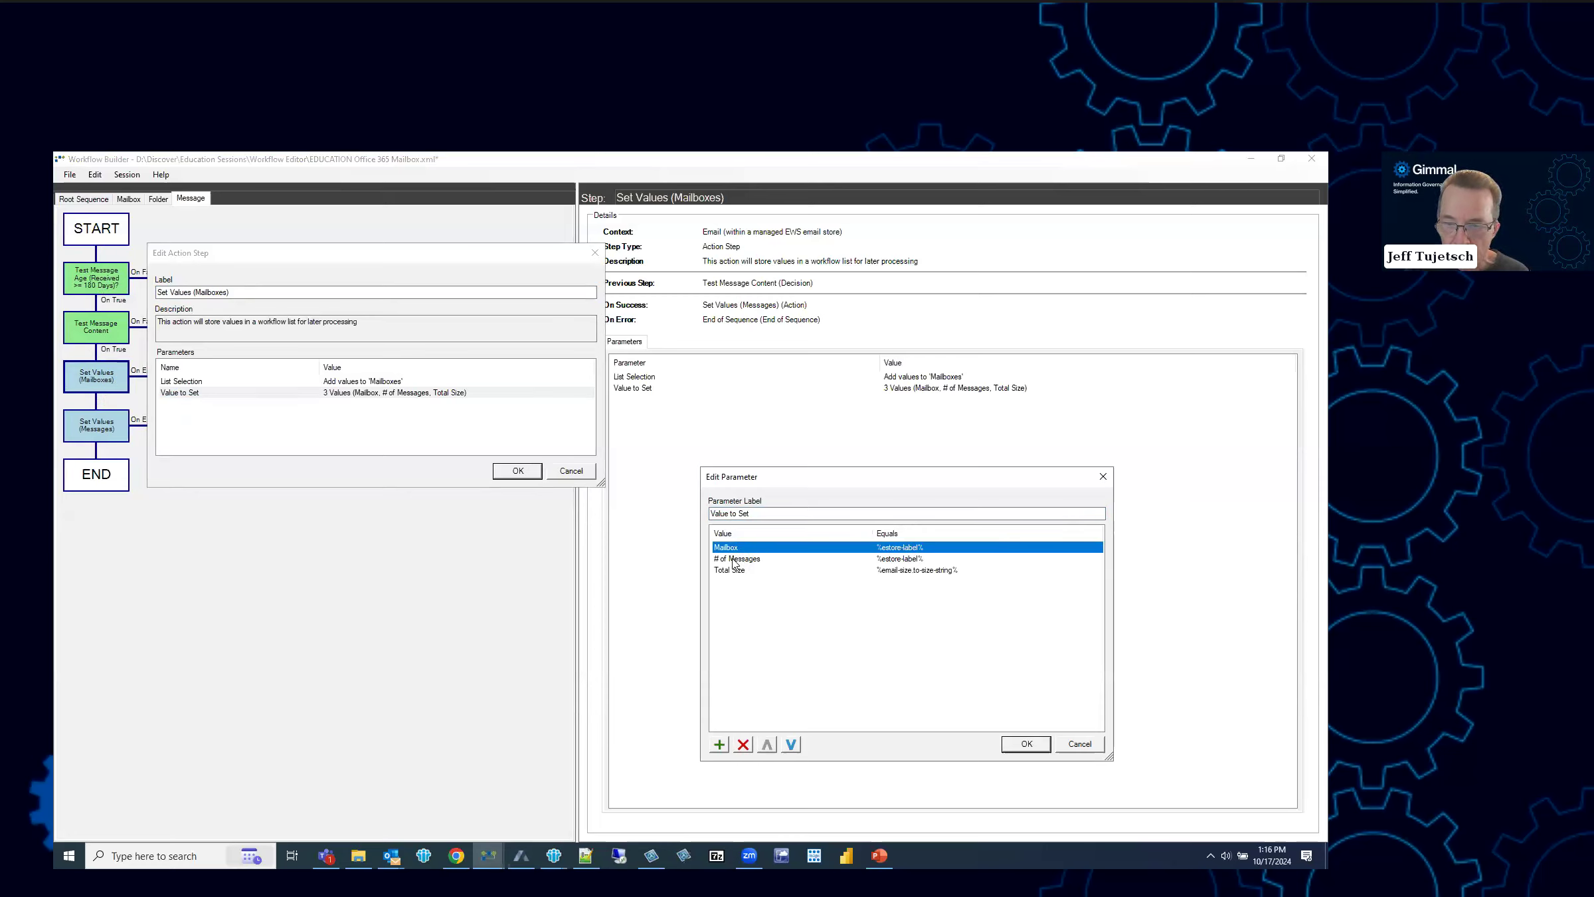
left_click(890, 560)
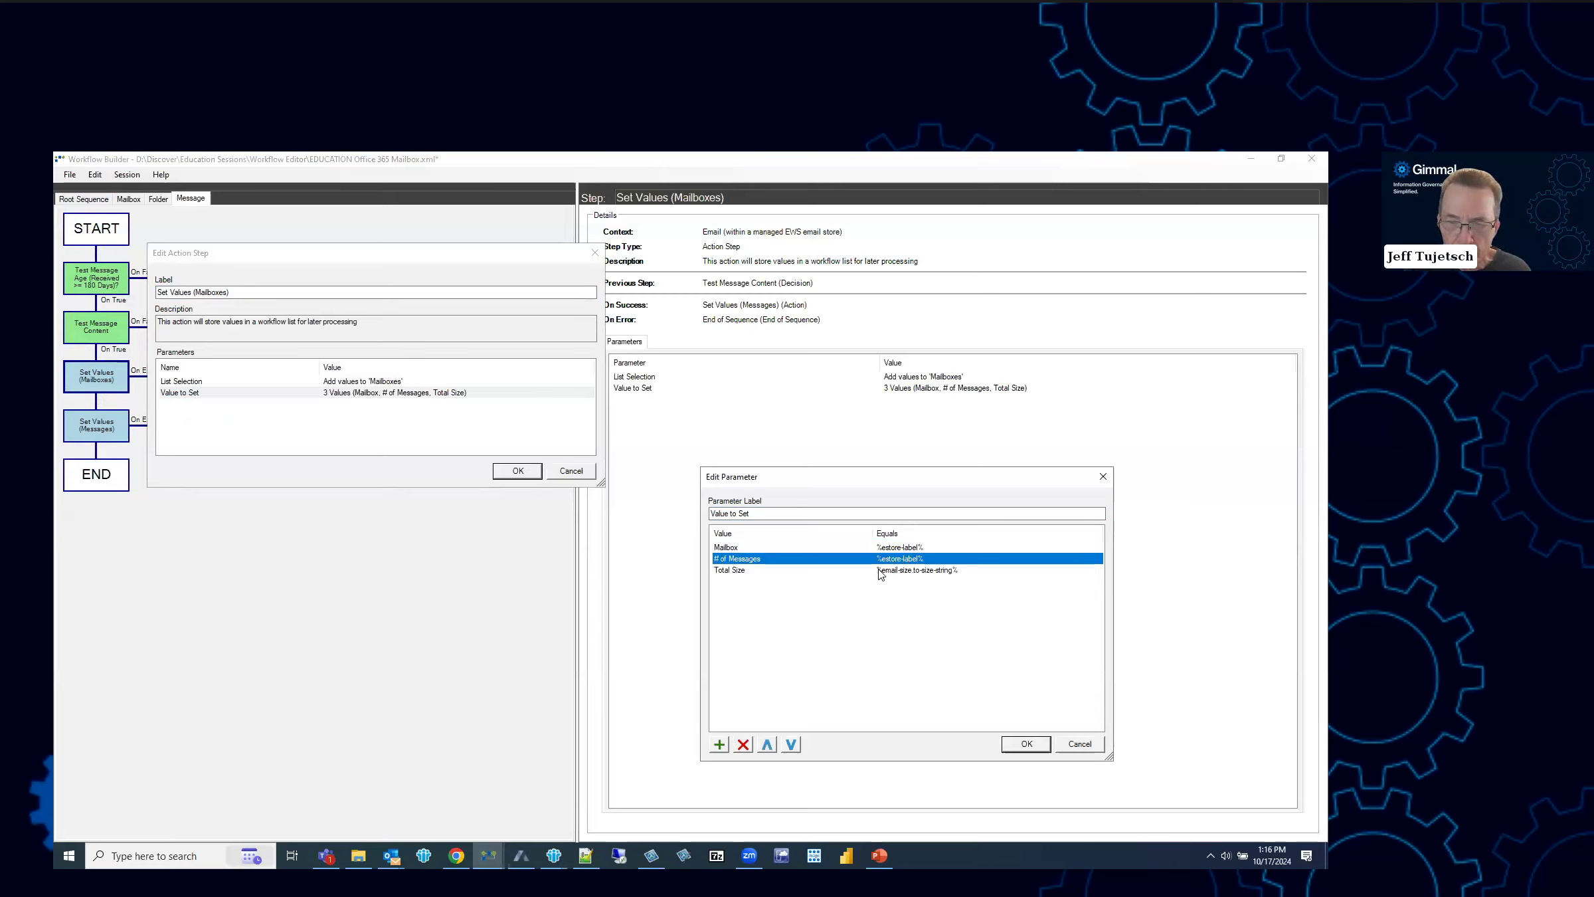
left_click(893, 572)
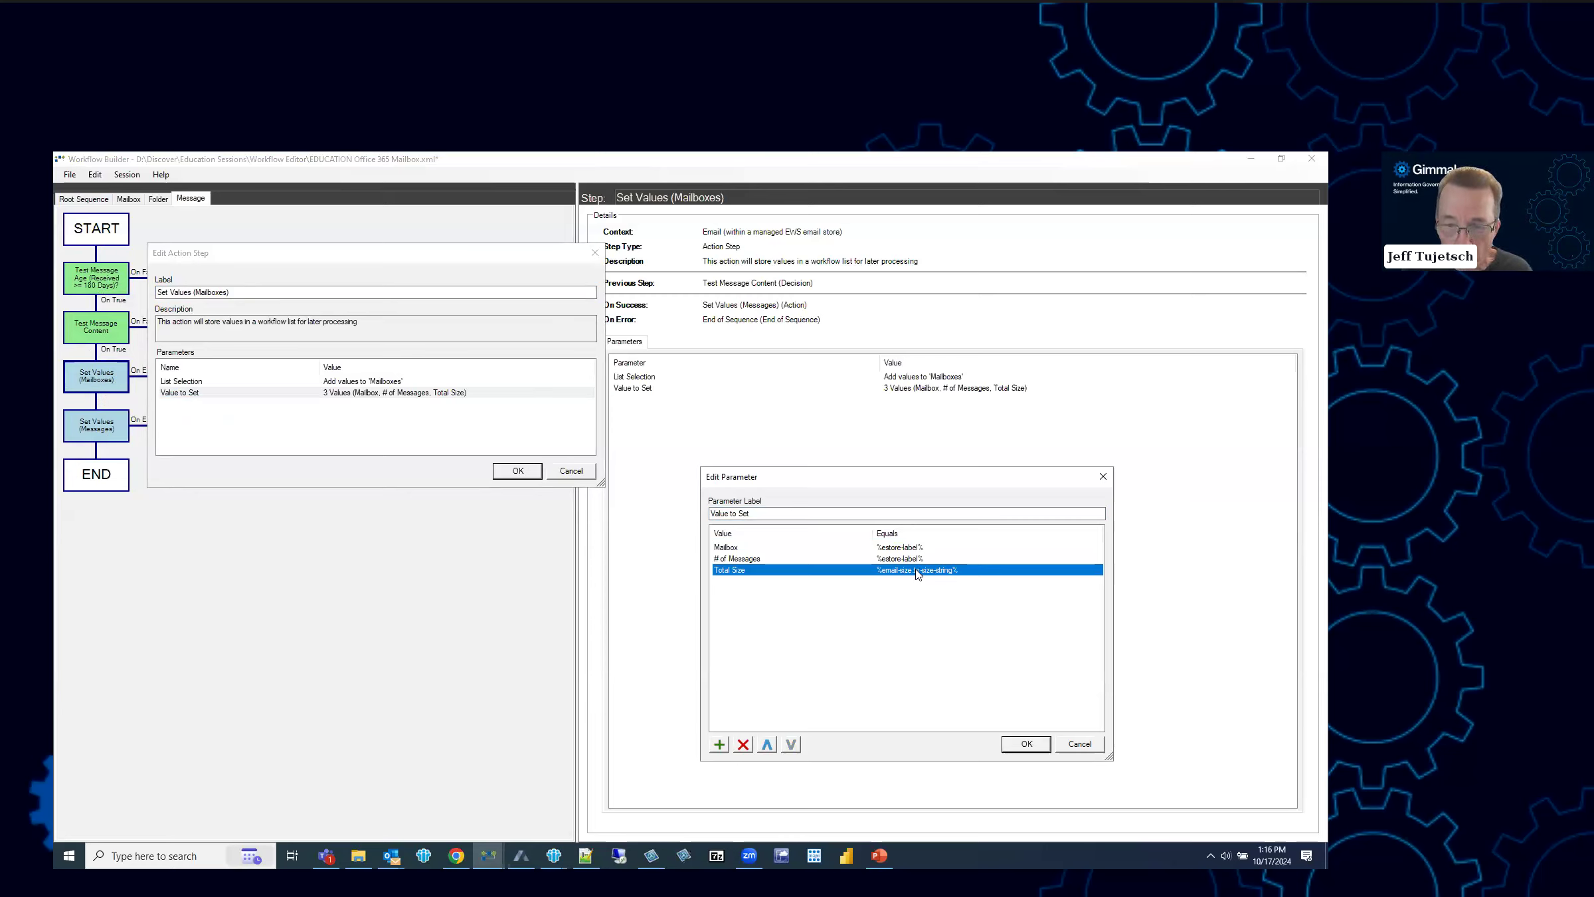
key("Escape")
key("Escape")
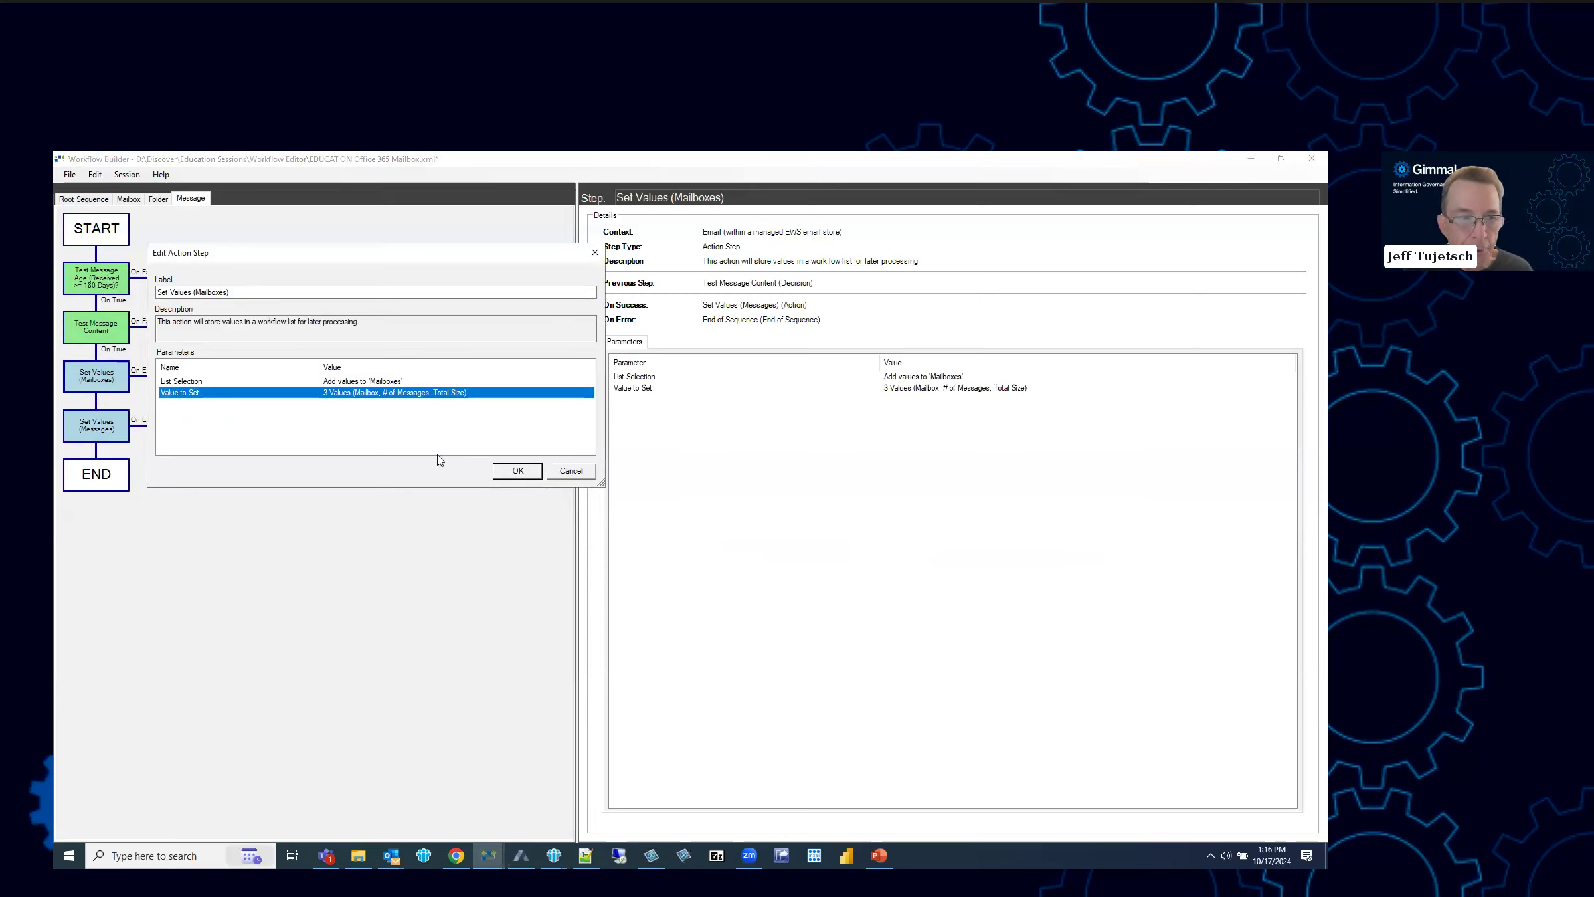
- Examine the Value to Set entries of Set Values (Messages), including Received (Age in Days), and close the step without changes
double_click(103, 422)
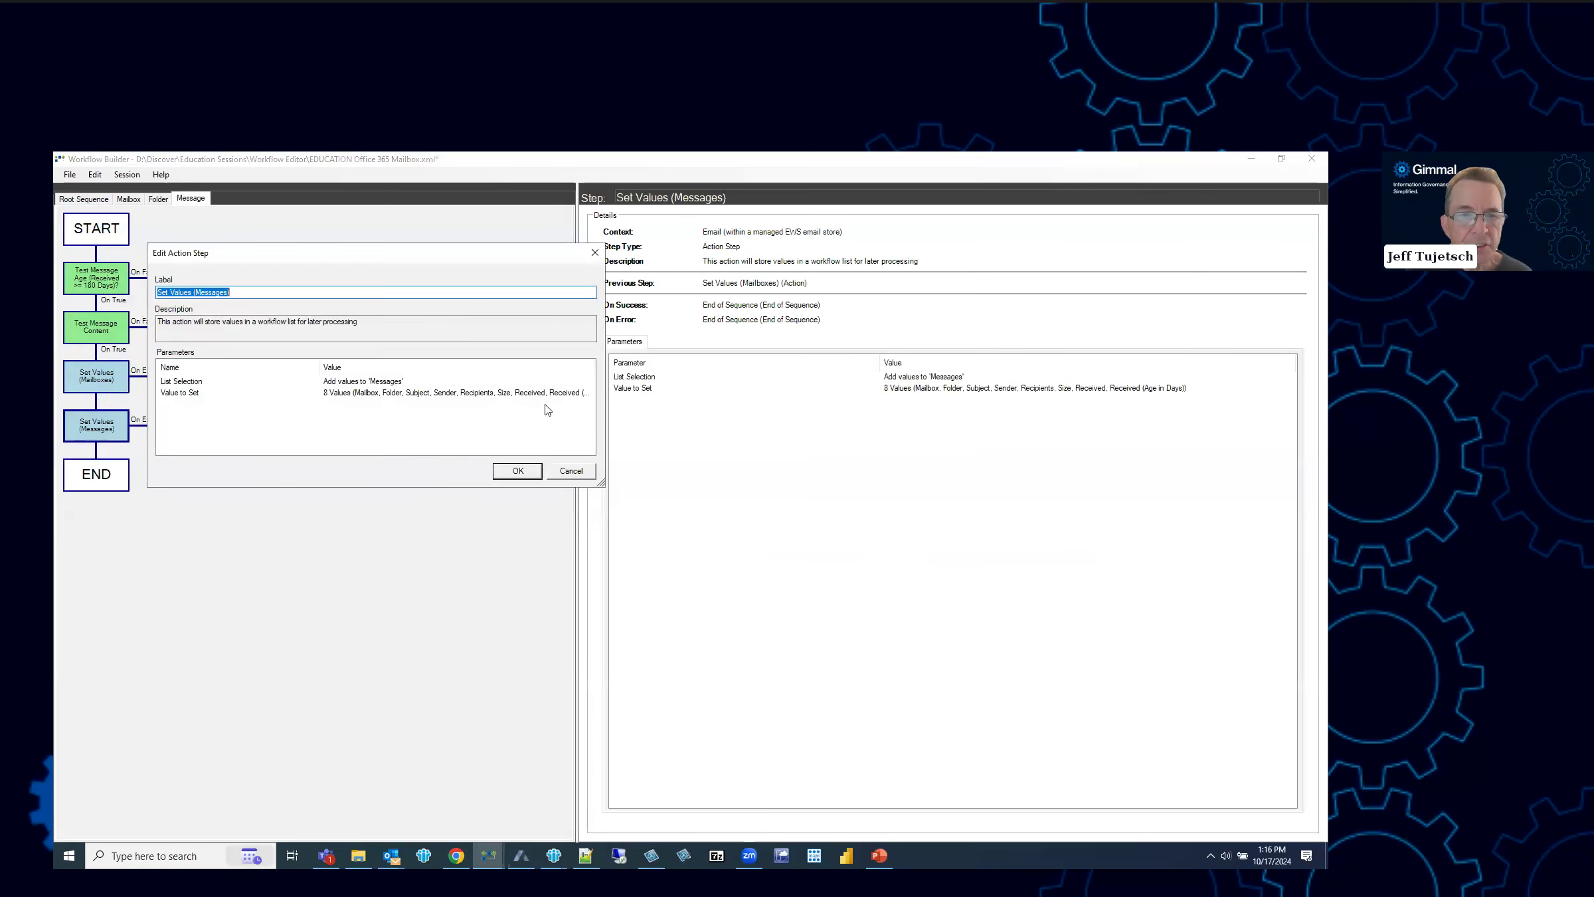
left_click(495, 394)
double_click(495, 394)
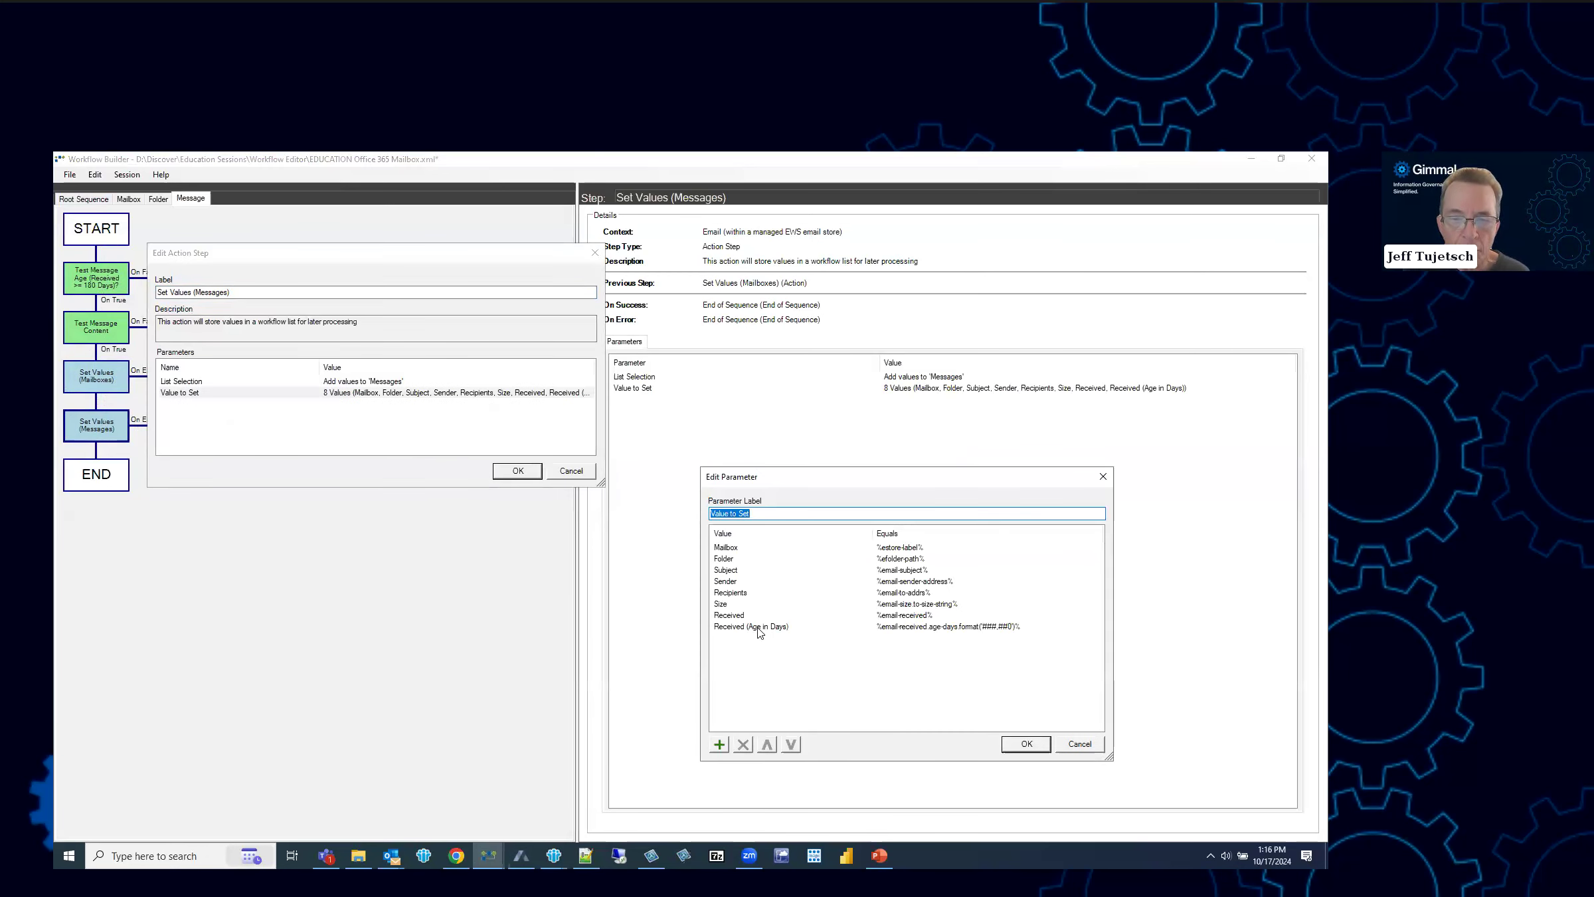
left_click(923, 628)
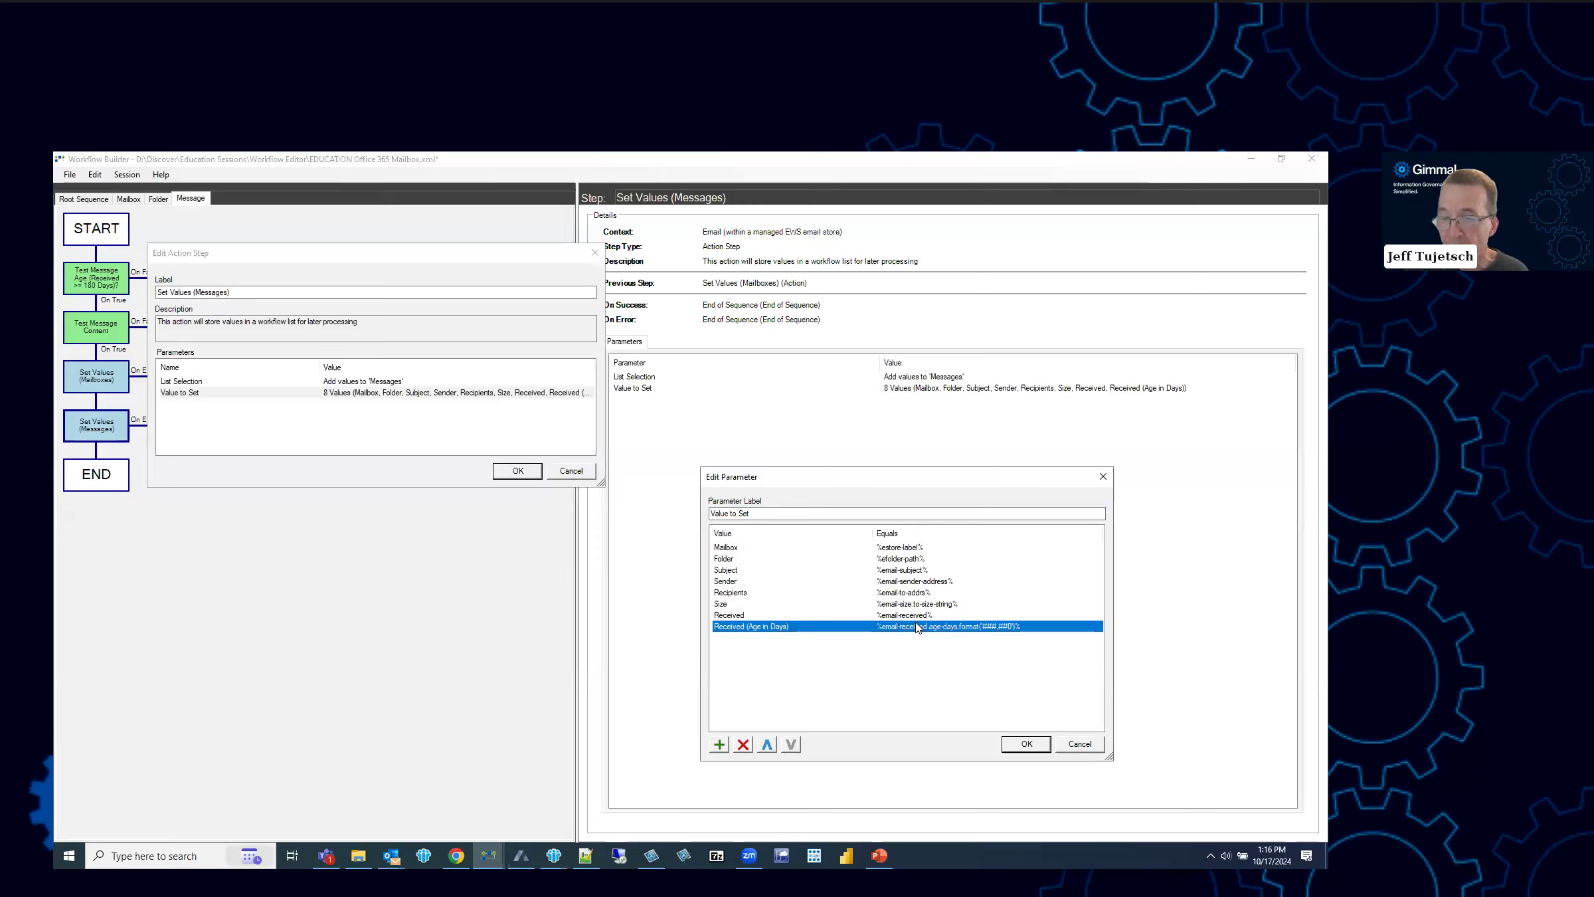
key("Escape")
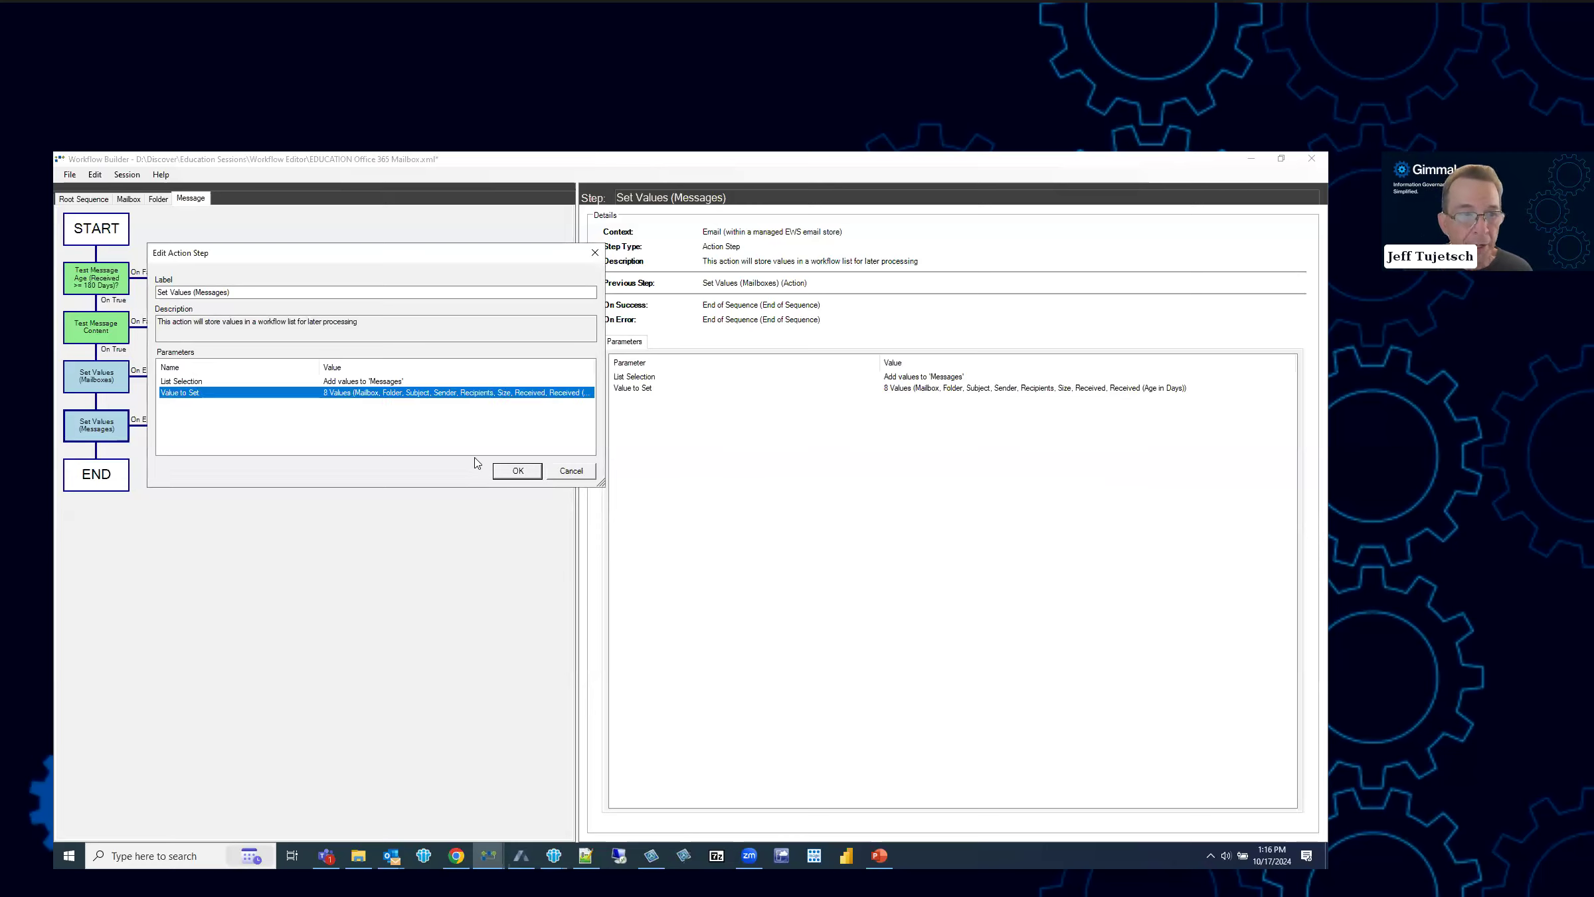
key("Escape")
- Review the Group On Column(s) and Combine Values parameters of Save List + Group Values (Mailboxes) in the Root Sequence, leaving them unchanged
left_click(87, 200)
double_click(120, 315)
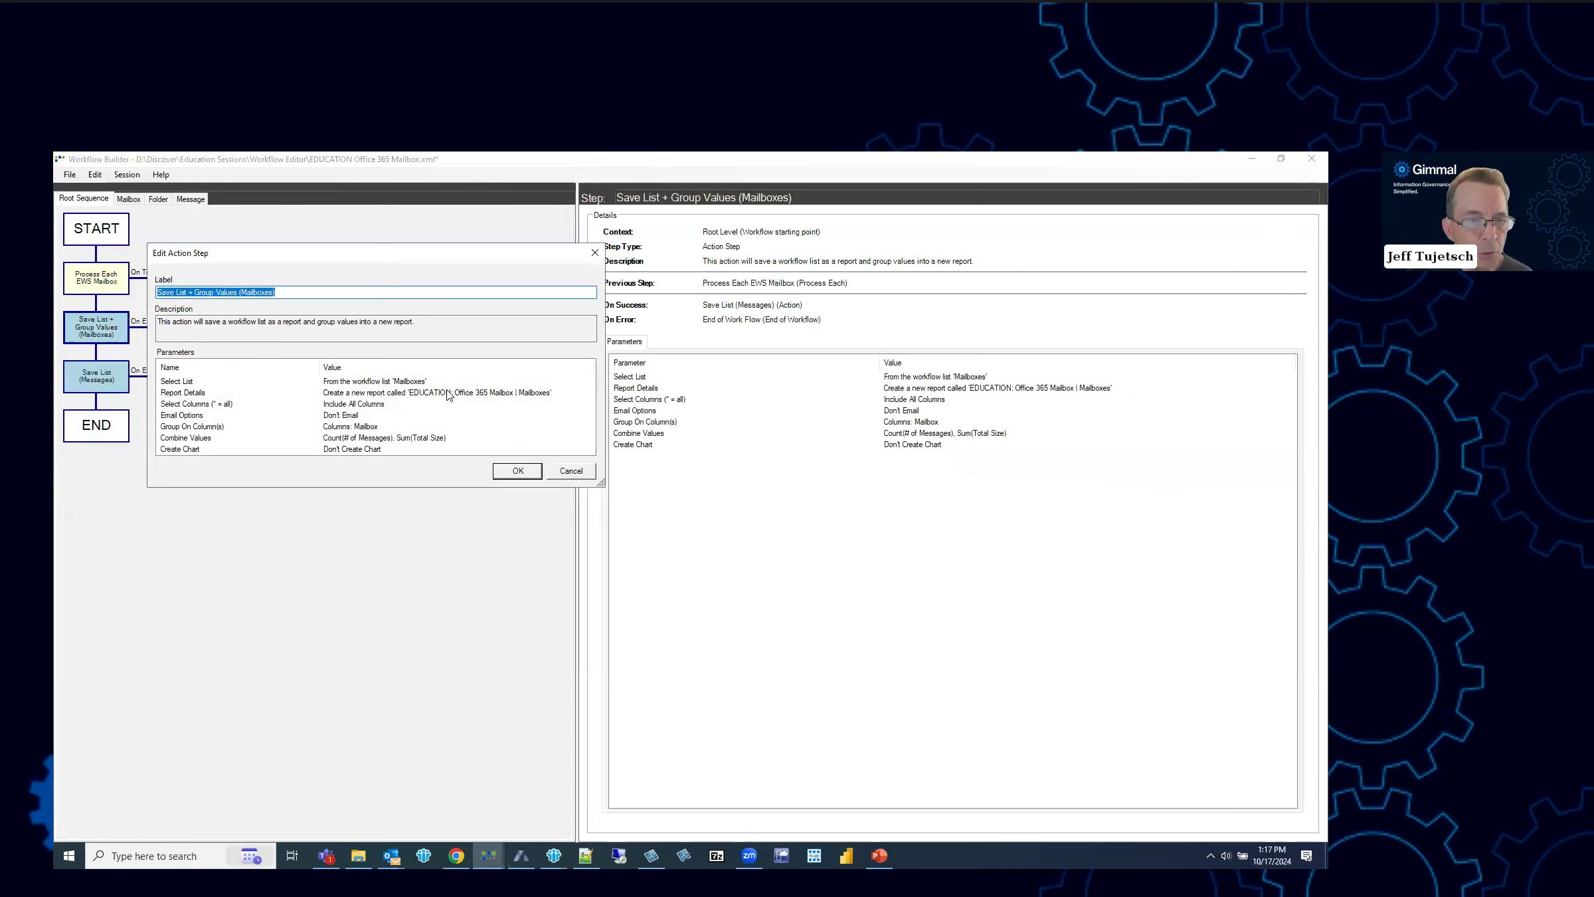
left_click(352, 428)
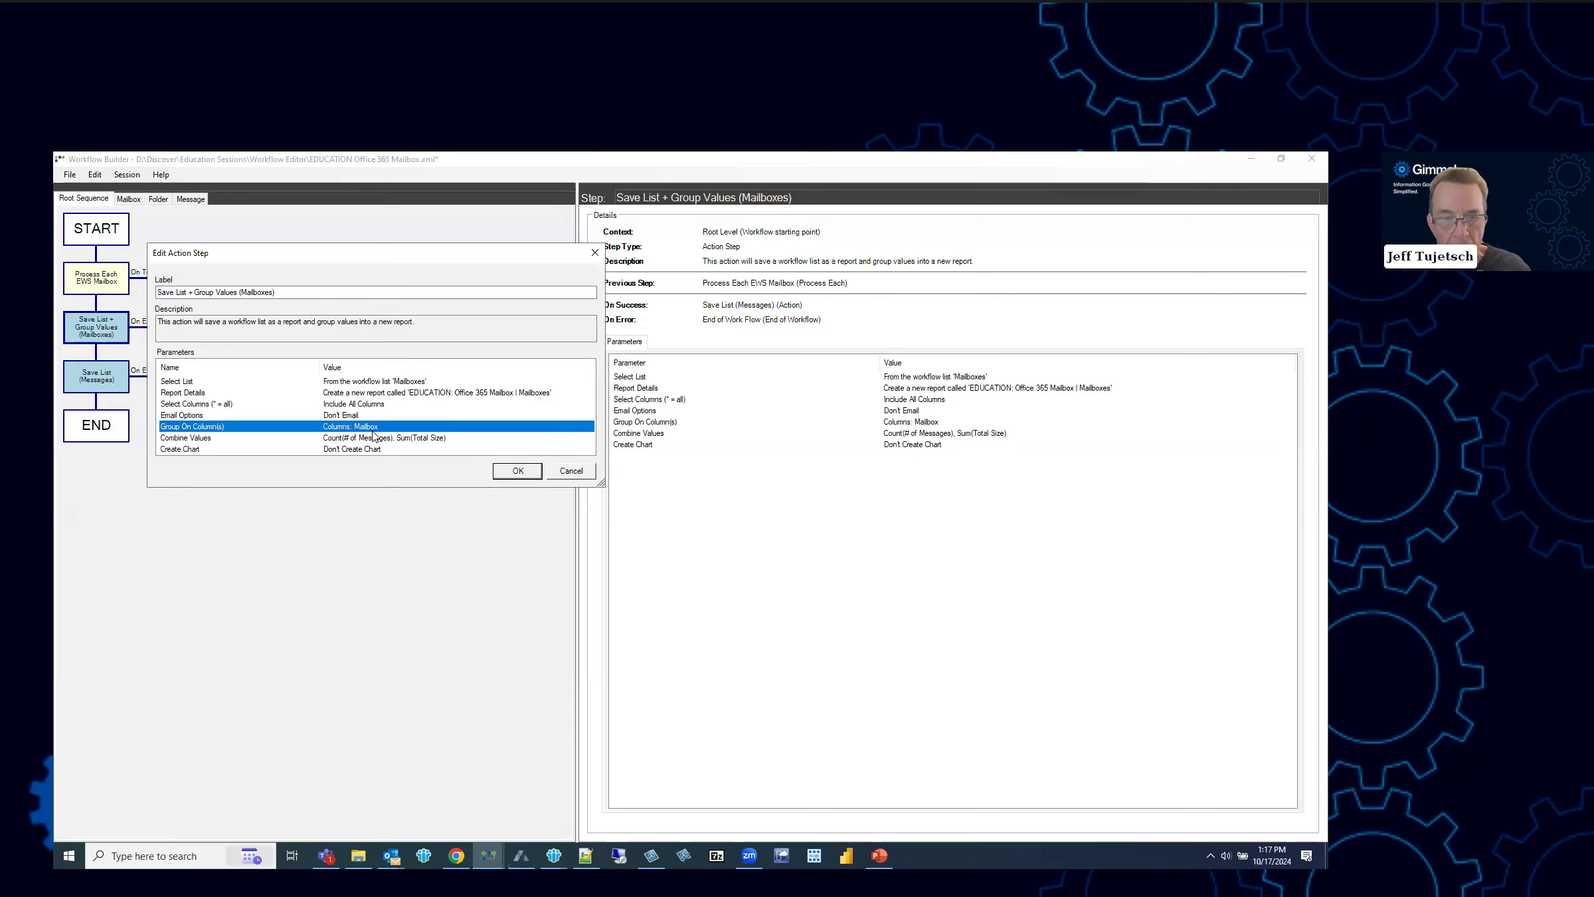
left_click(364, 439)
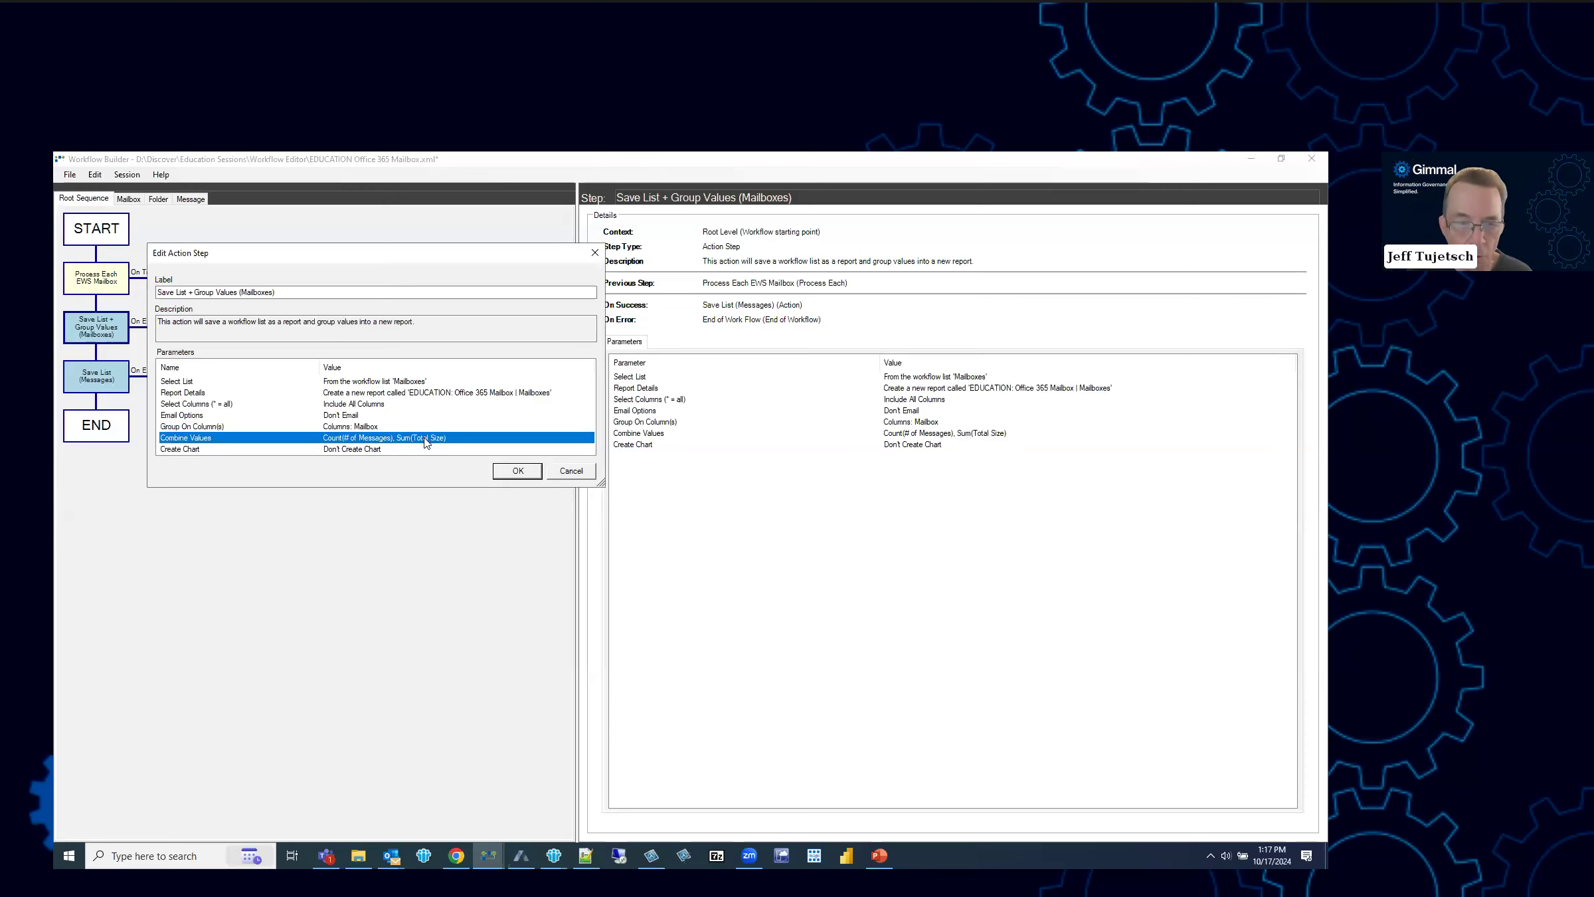
left_click(552, 470)
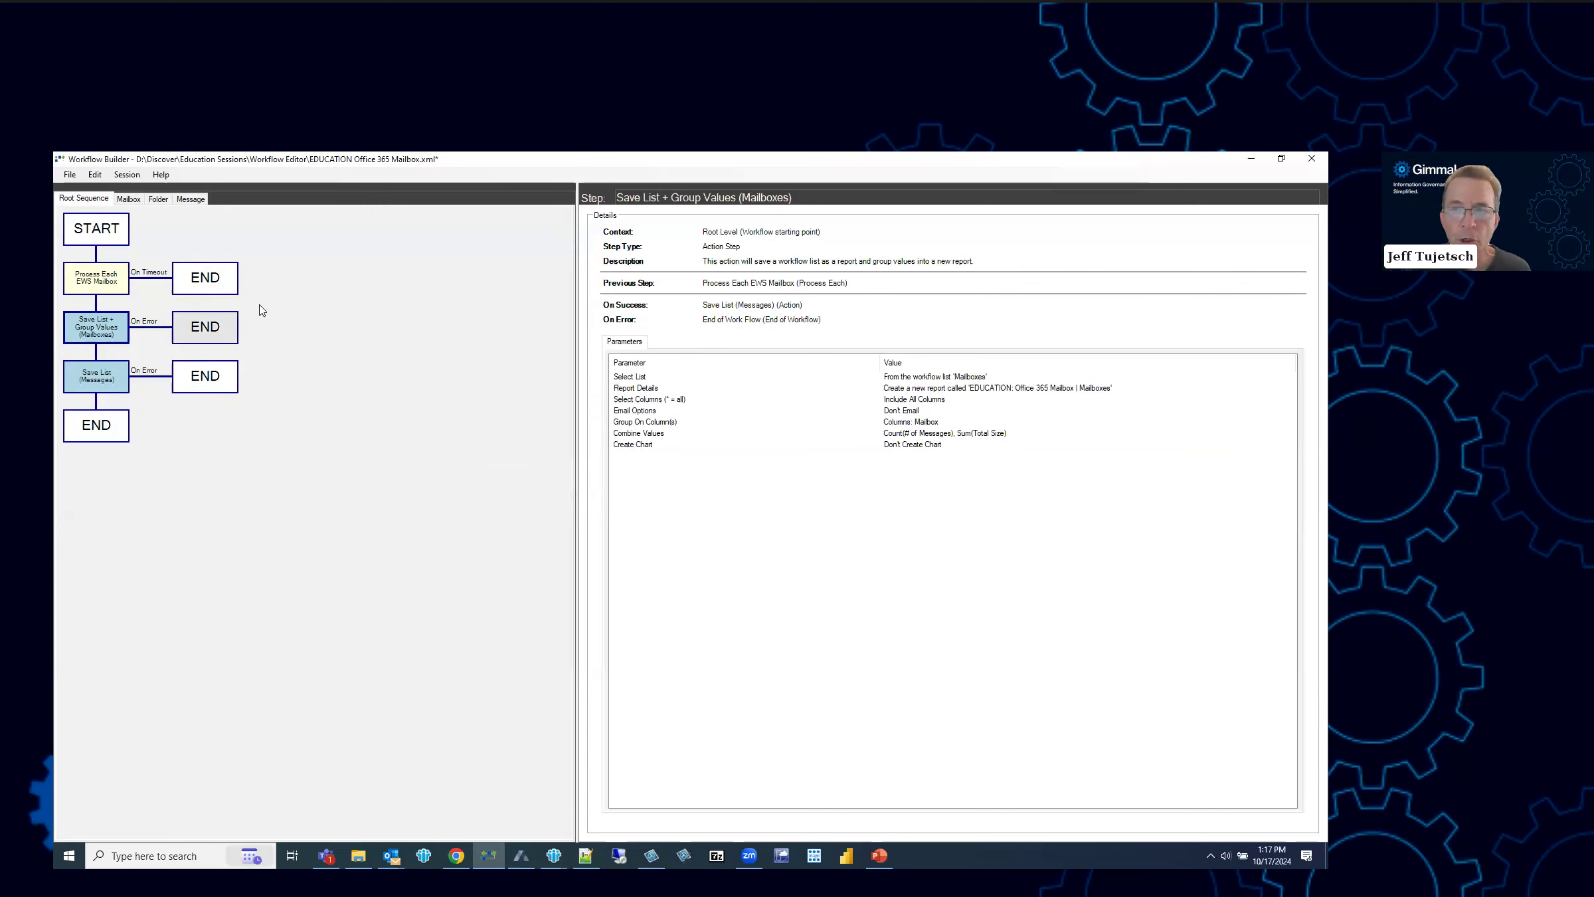
- Close the Office 365 Mailbox workflow without saving and open the workflow file EDUCATION Windows File Path.xml
left_click(69, 175)
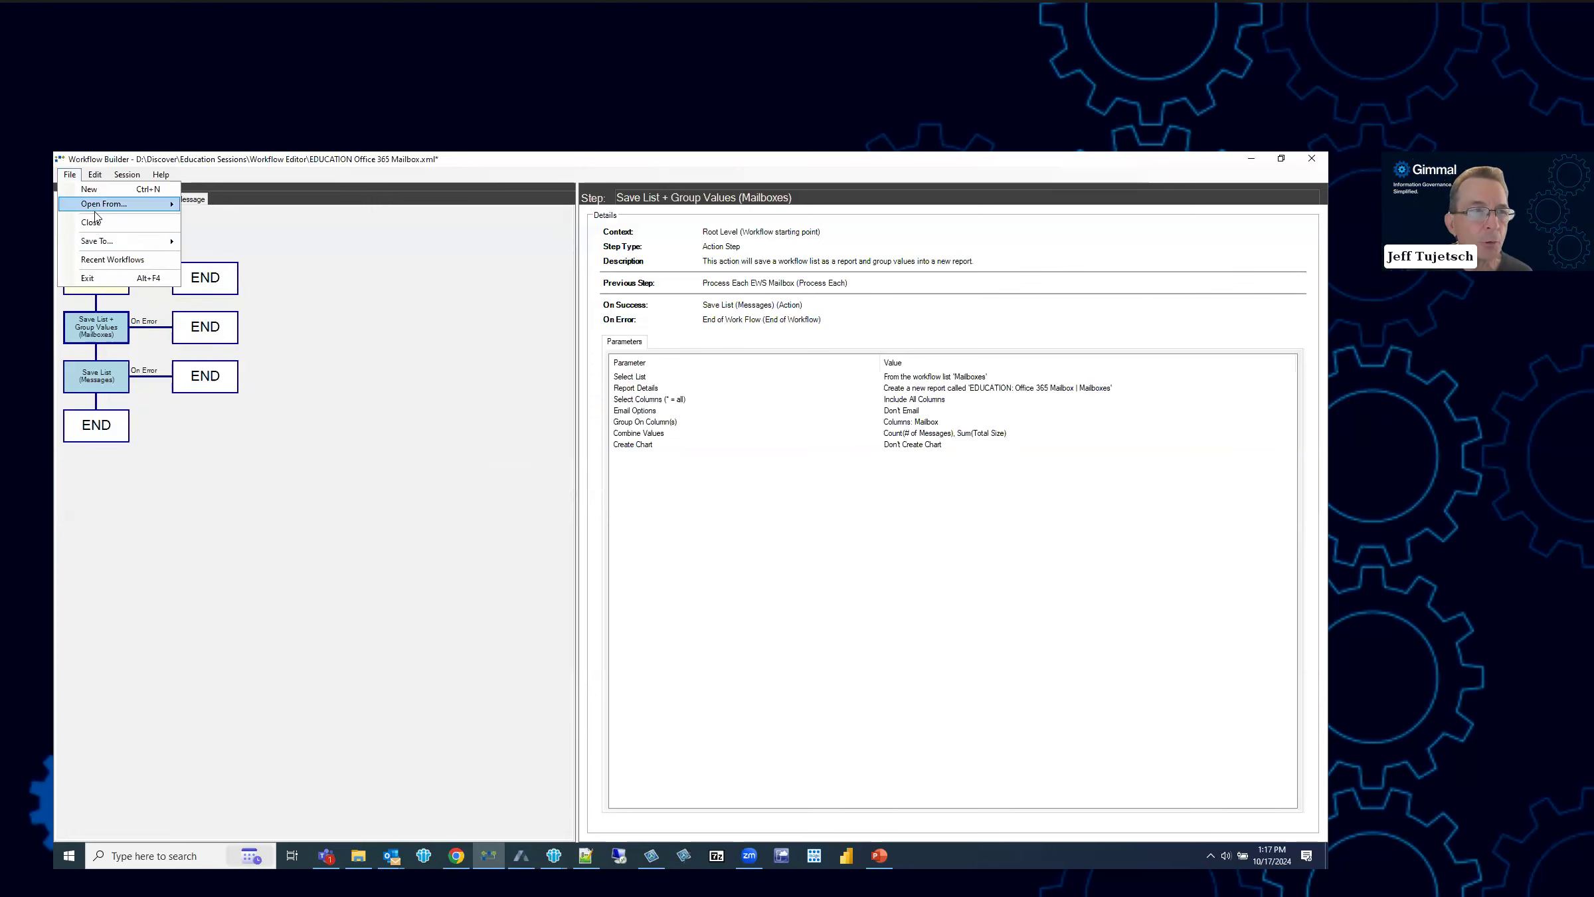
left_click(98, 225)
left_click(727, 550)
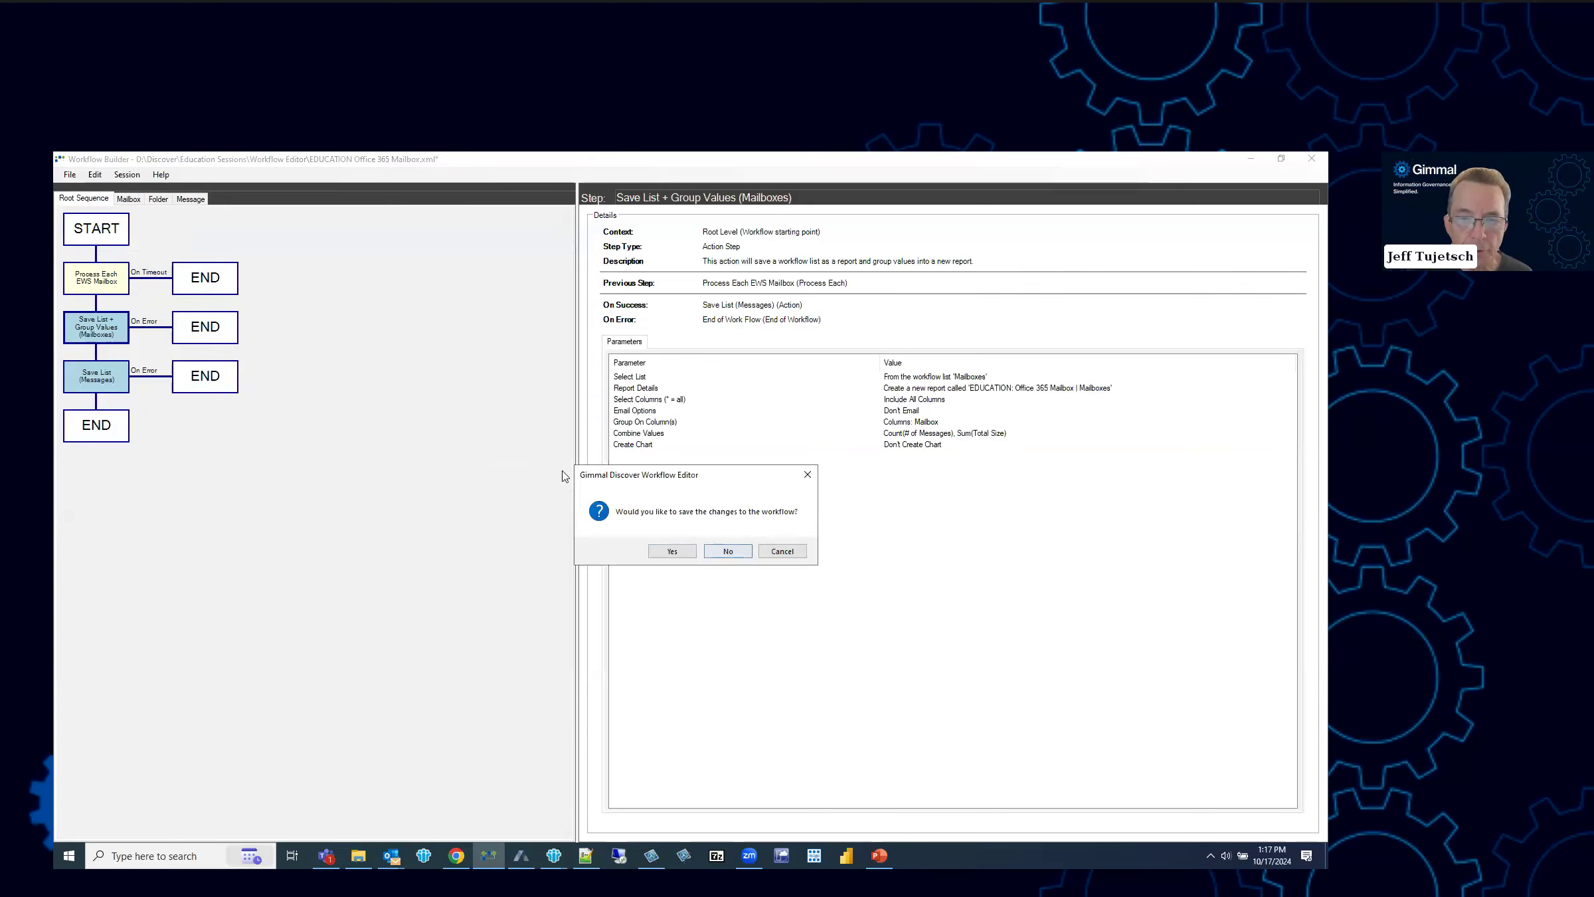
left_click(70, 175)
left_click(206, 223)
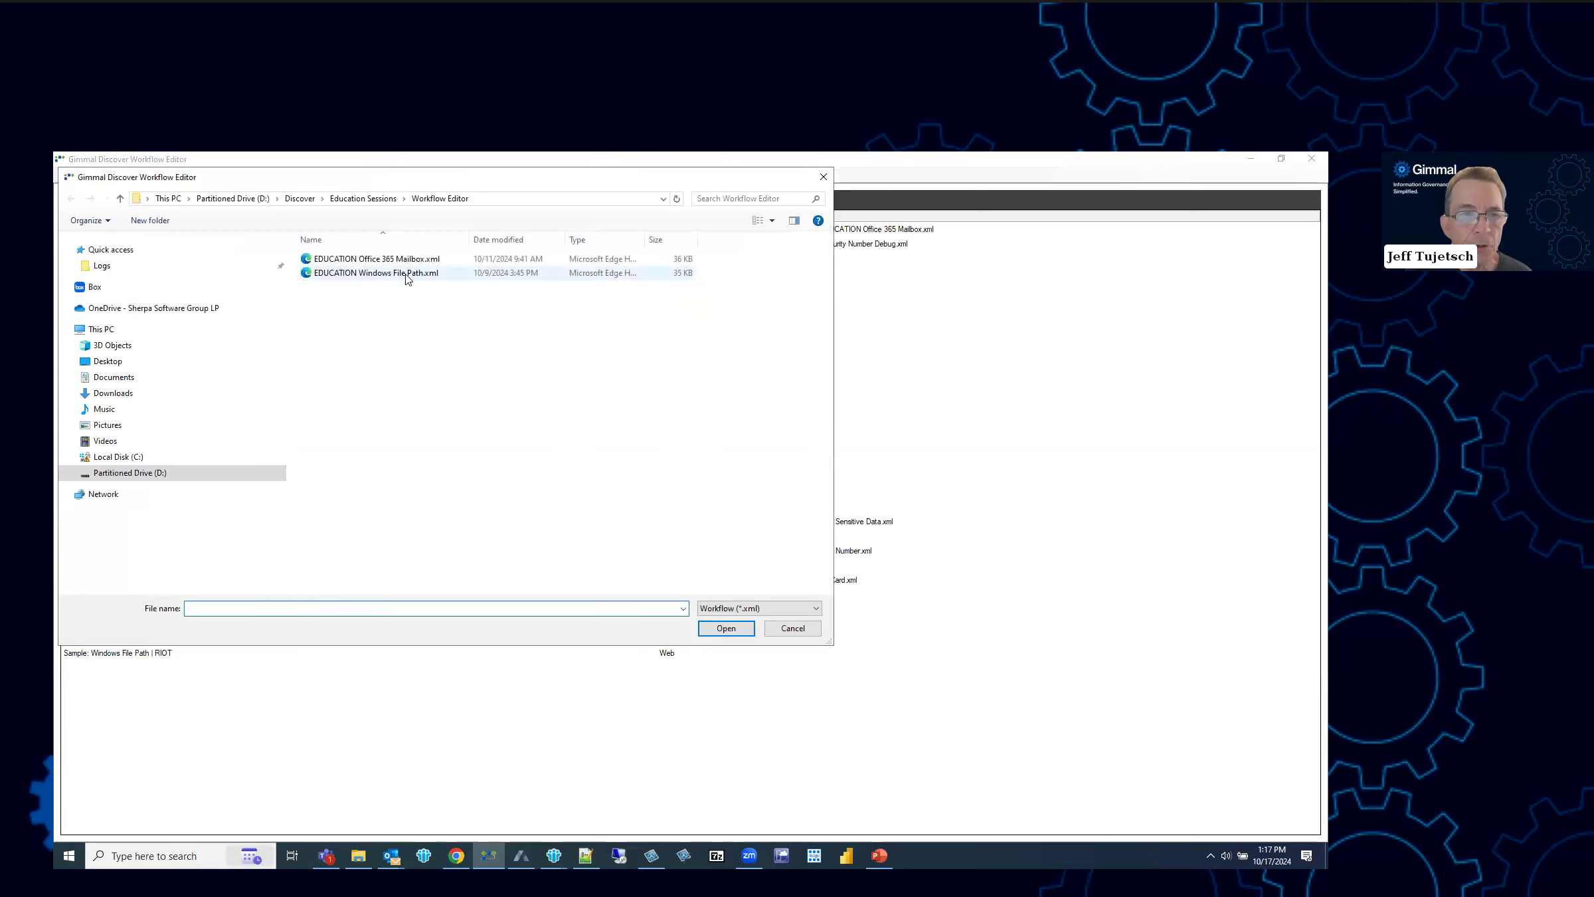
double_click(407, 274)
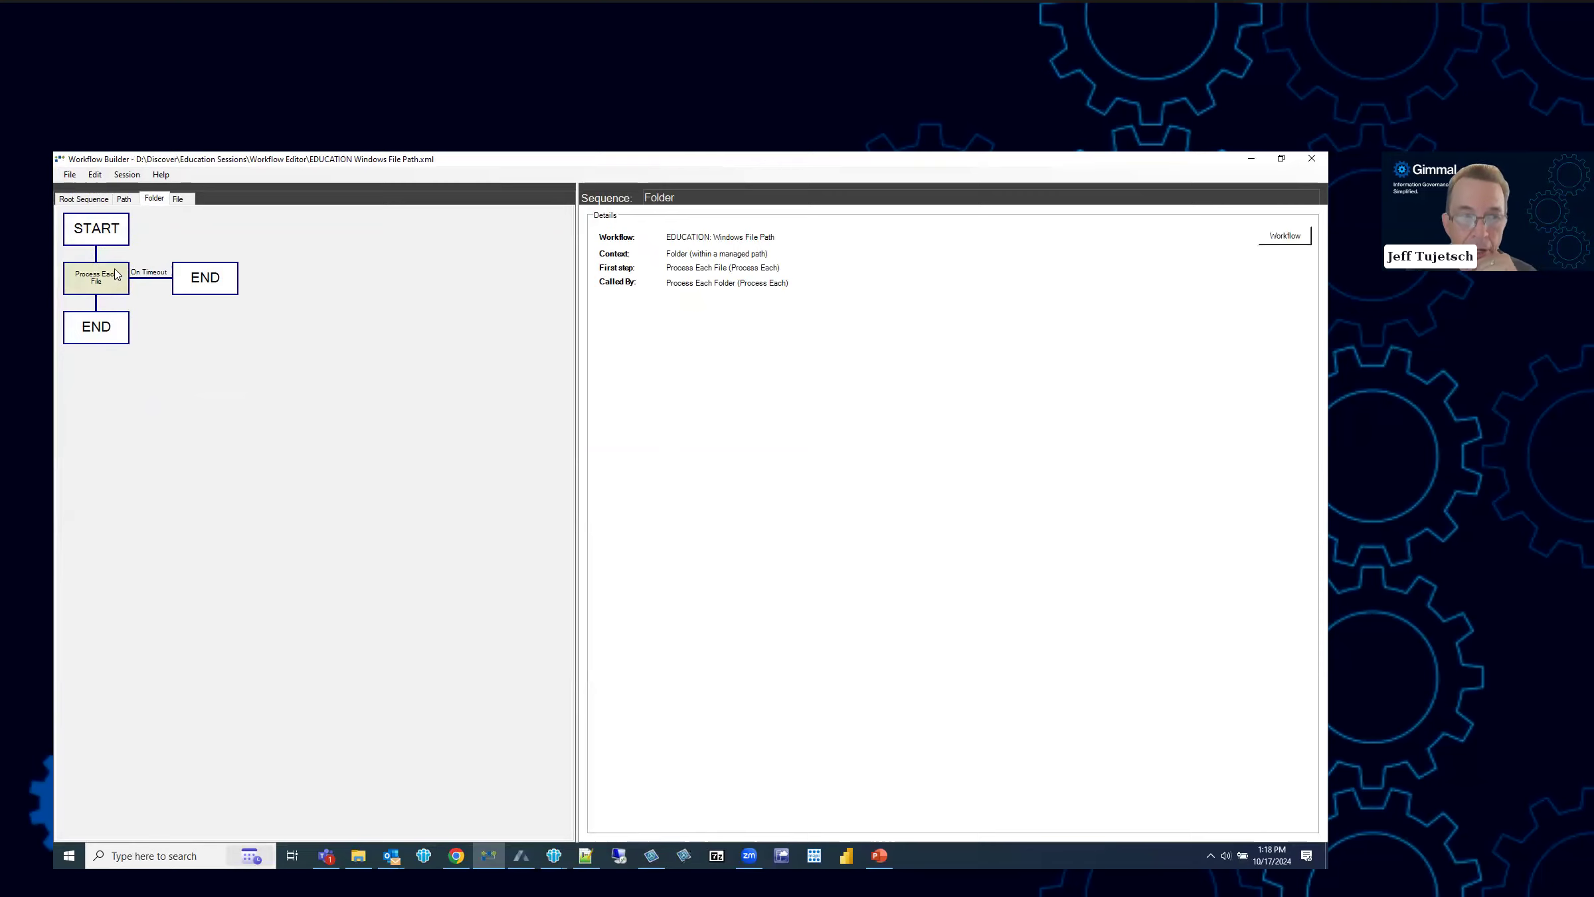
- Look through the Root Sequence, Path, Folder and File sequences of the Windows File Path workflow
left_click(91, 198)
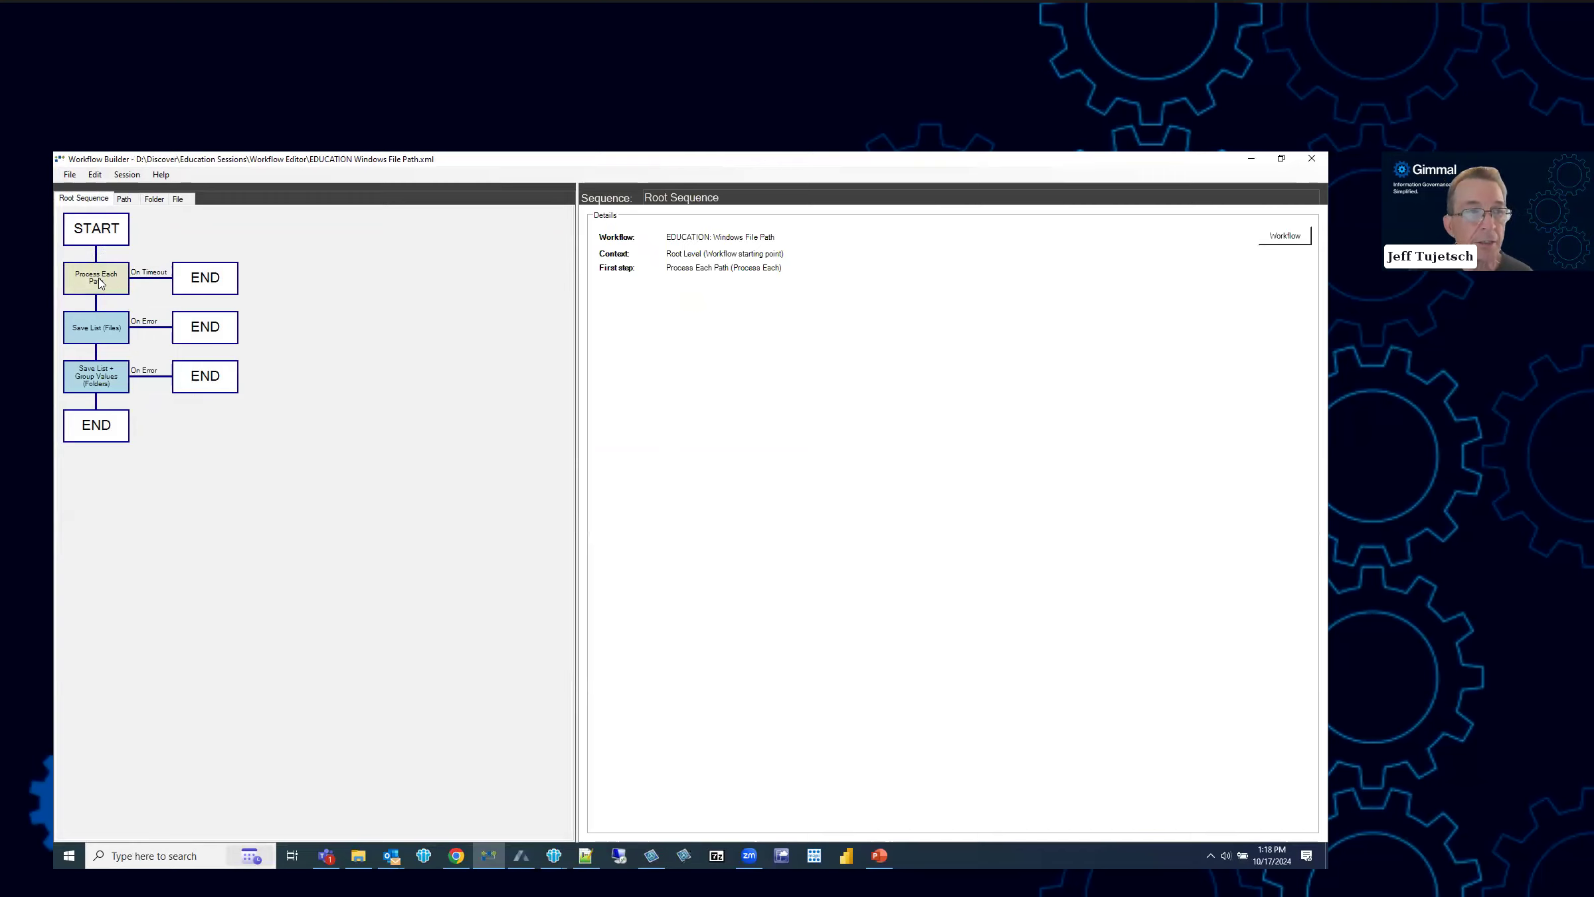
left_click(124, 199)
left_click(155, 199)
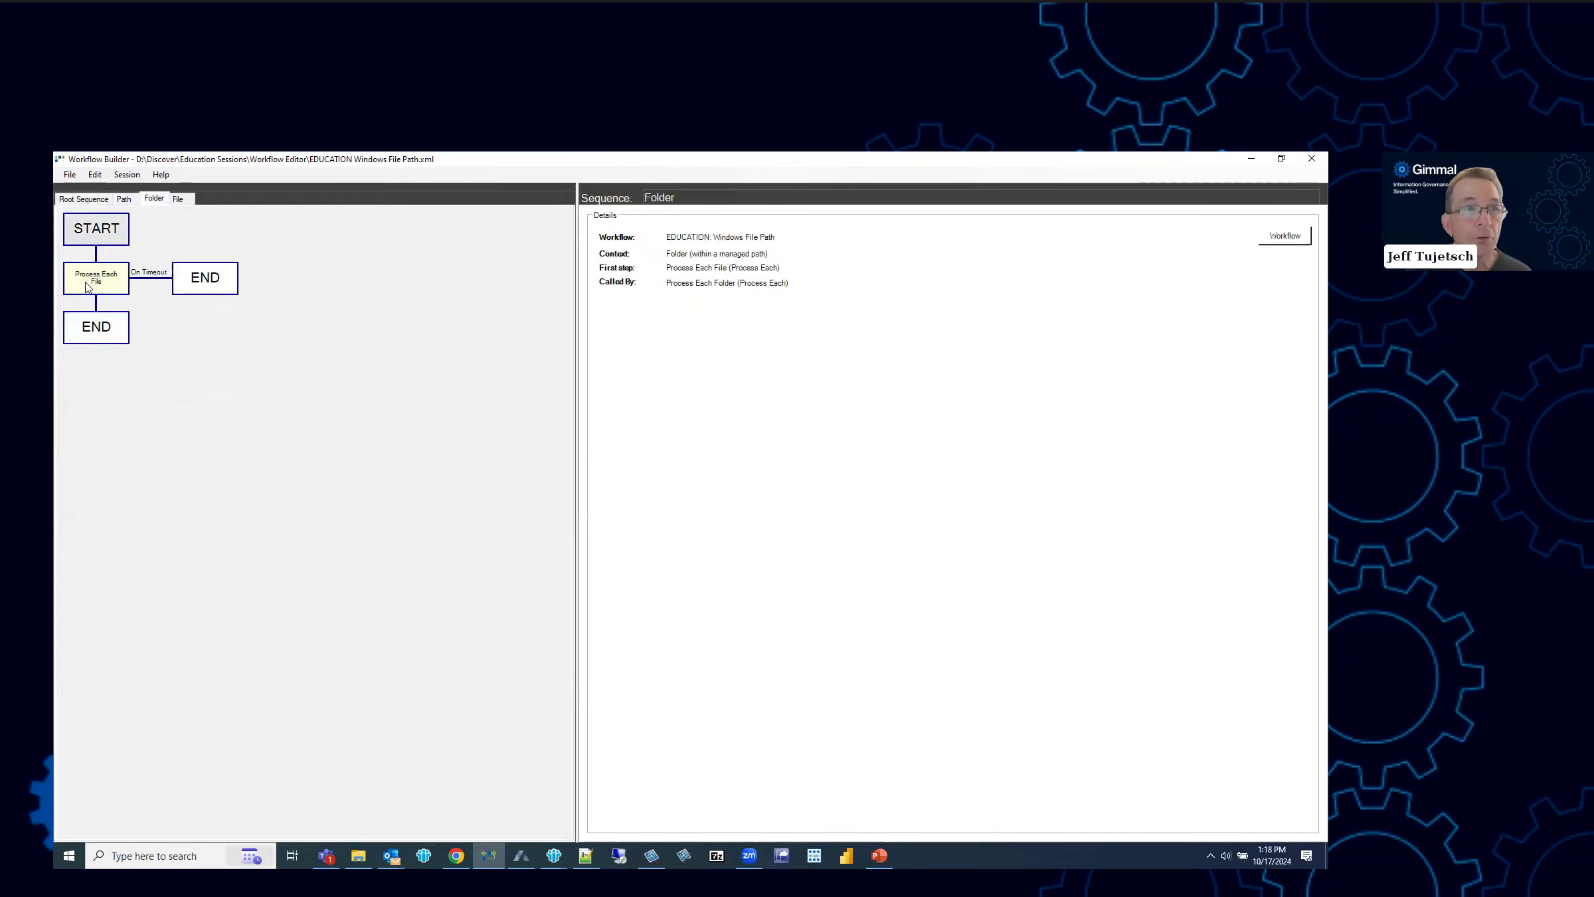
left_click(178, 200)
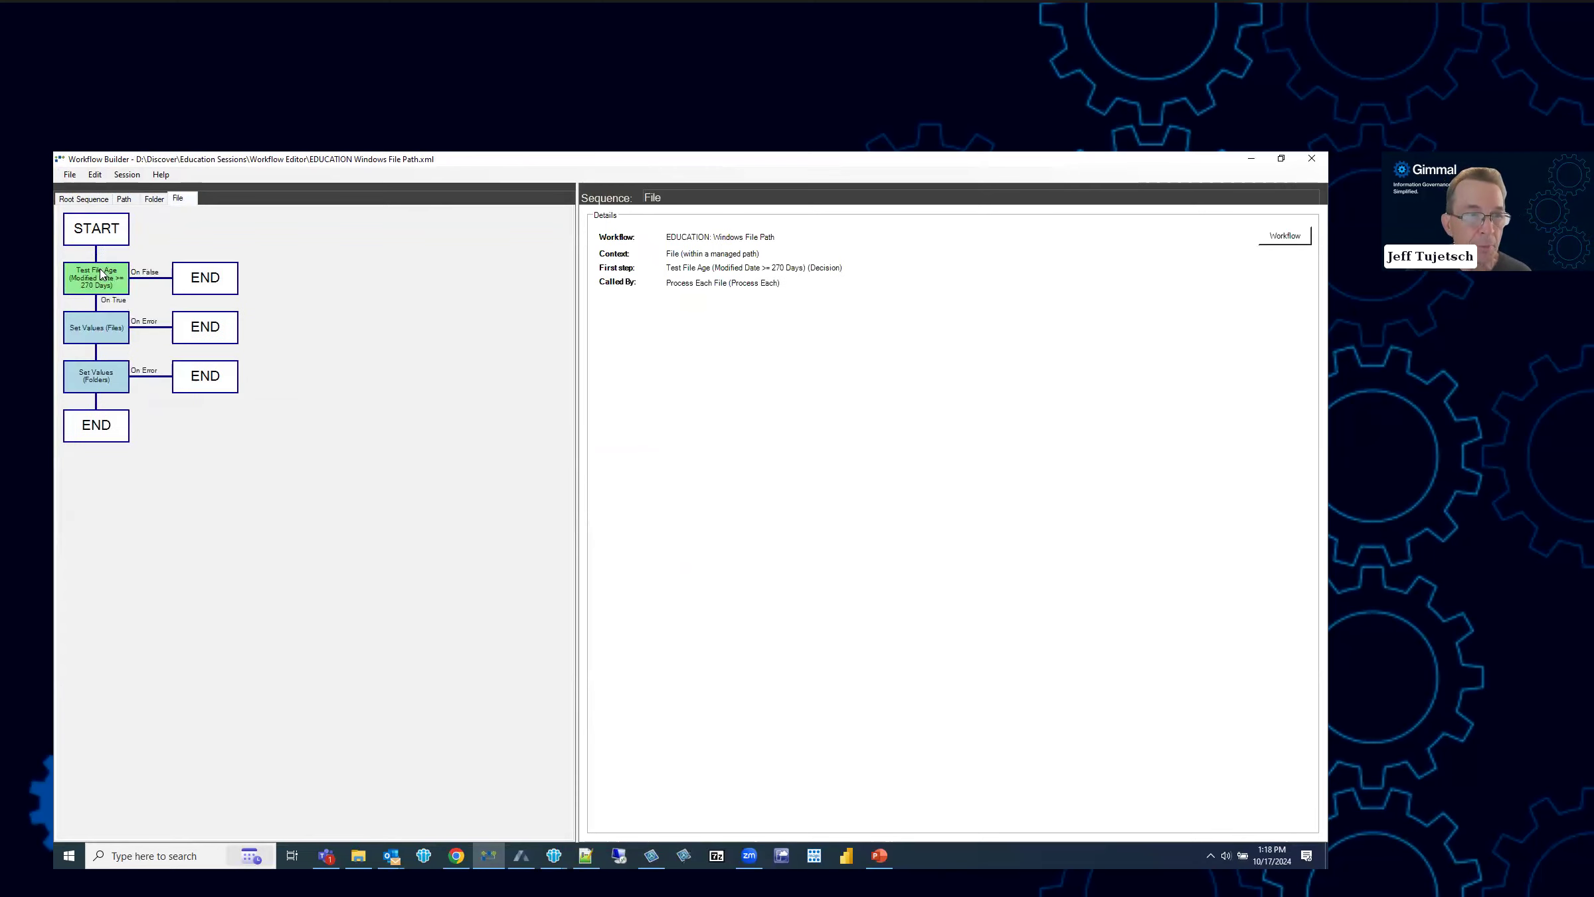
- Review the file decisions available before Test File Age, including Test File Type Include and Advanced Test of File Contents, without adding one
right_click(99, 267)
mouse_move(139, 273)
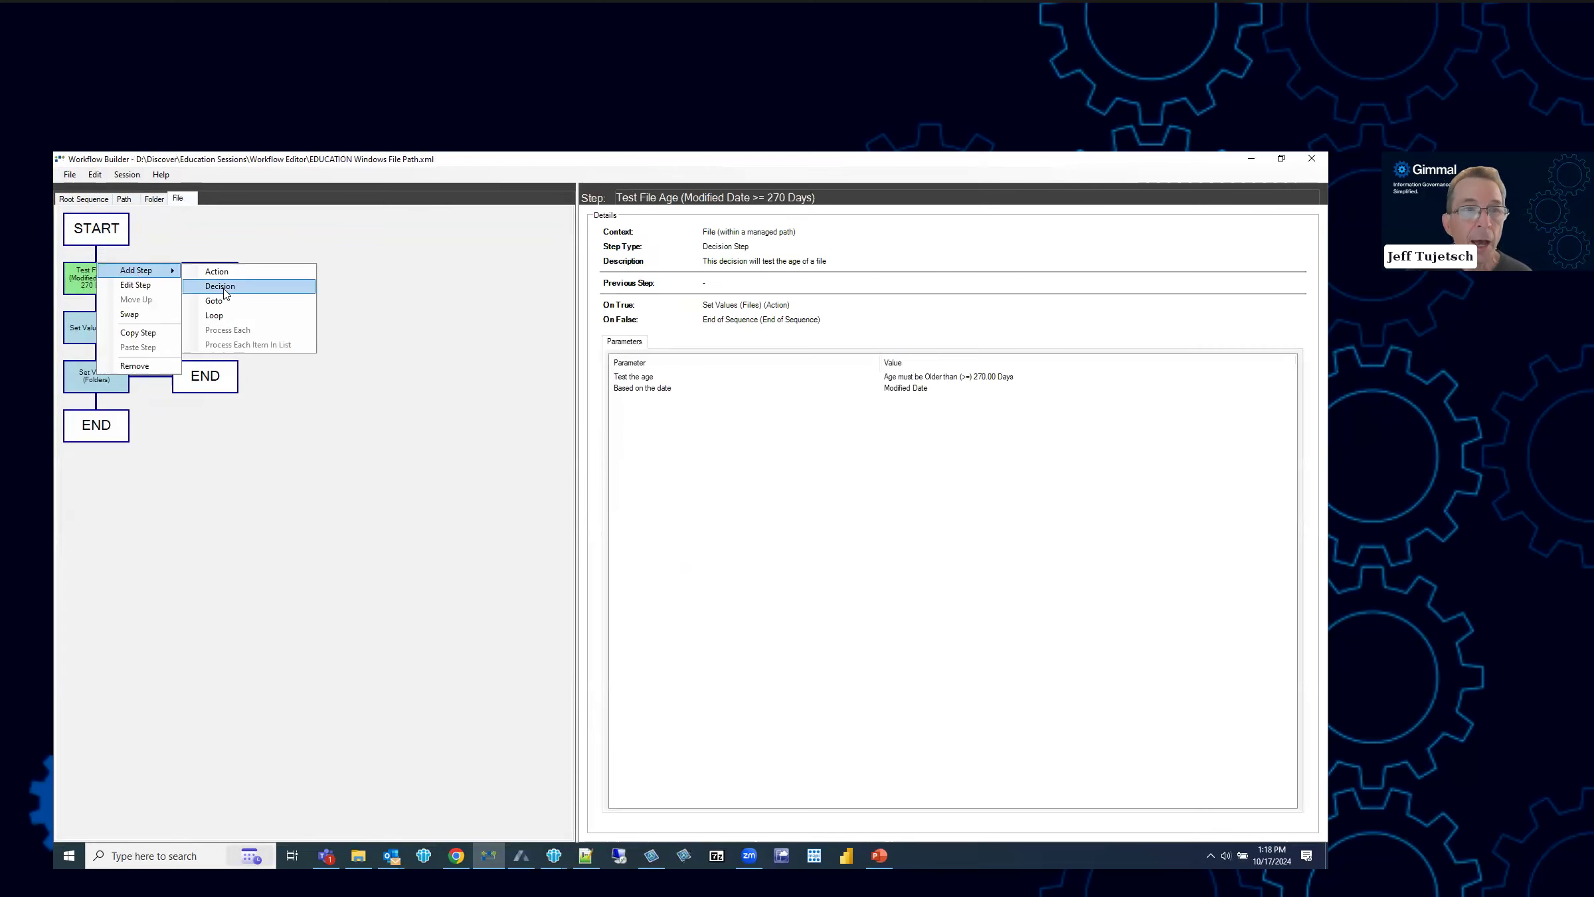
left_click(225, 288)
left_click(380, 383)
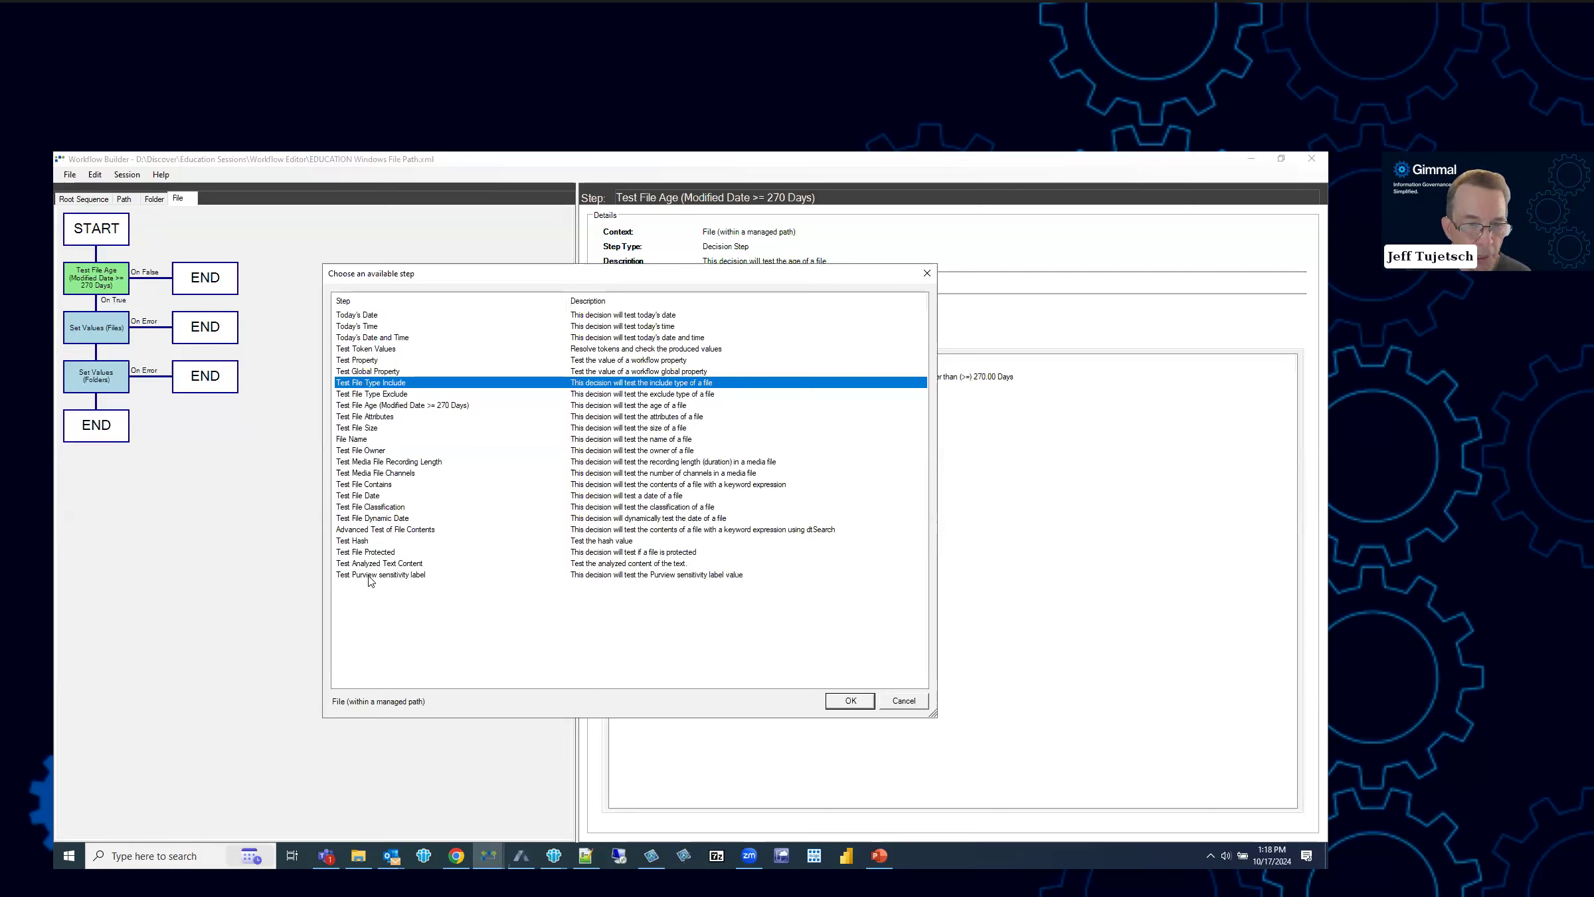
left_click(407, 531)
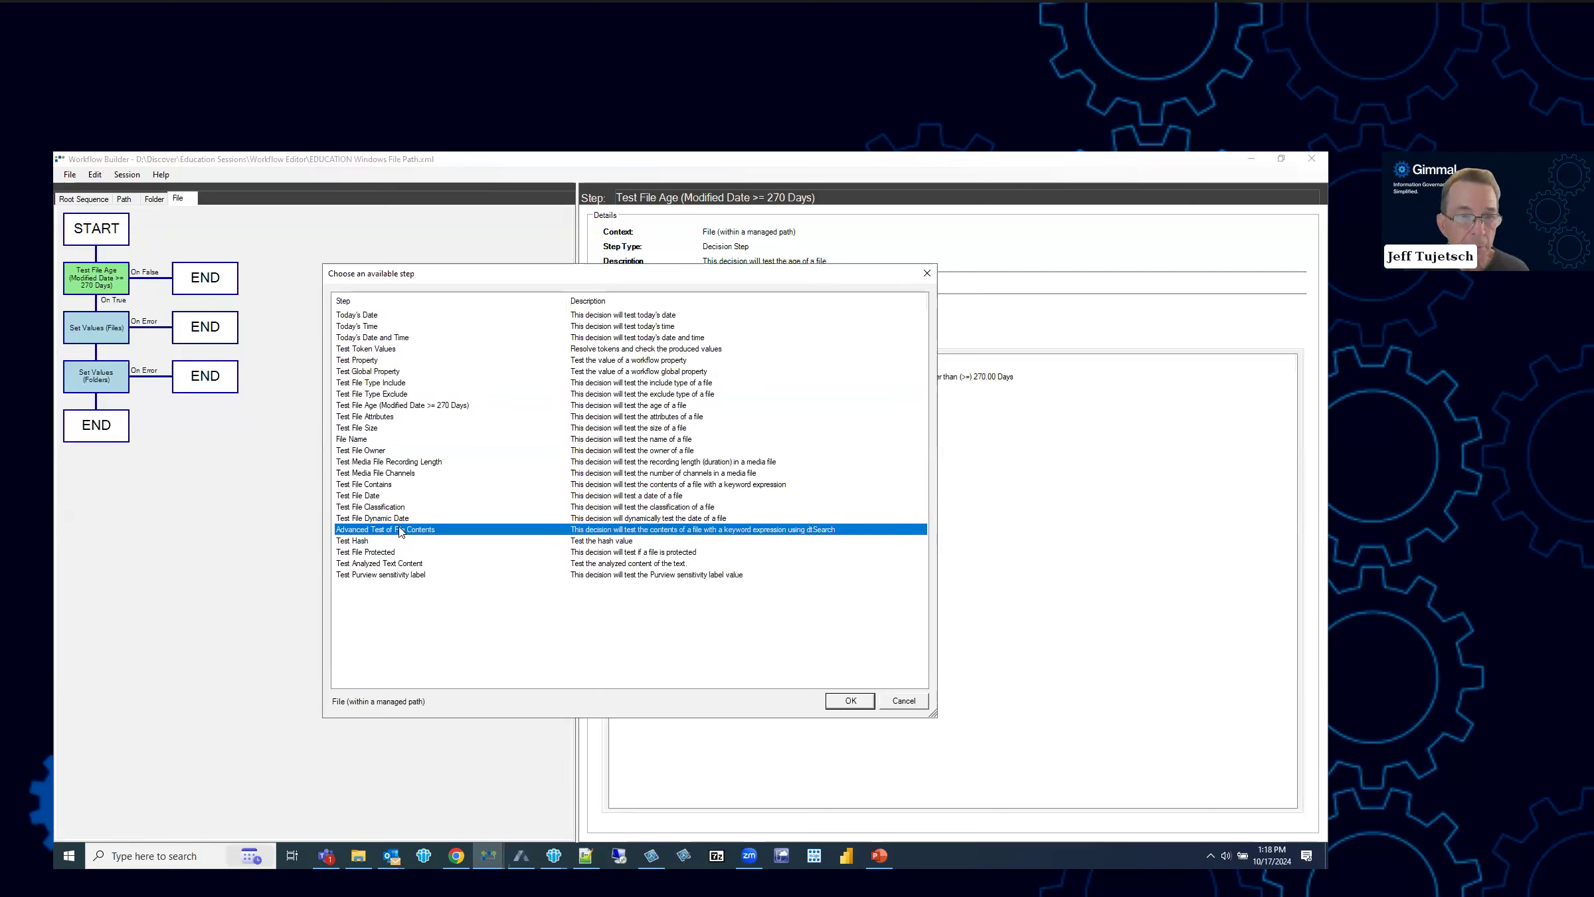
key("Escape")
- Review the file actions available before Set Values (Files), including Copy Files and Robust File Copy, without adding one
right_click(100, 315)
mouse_move(159, 321)
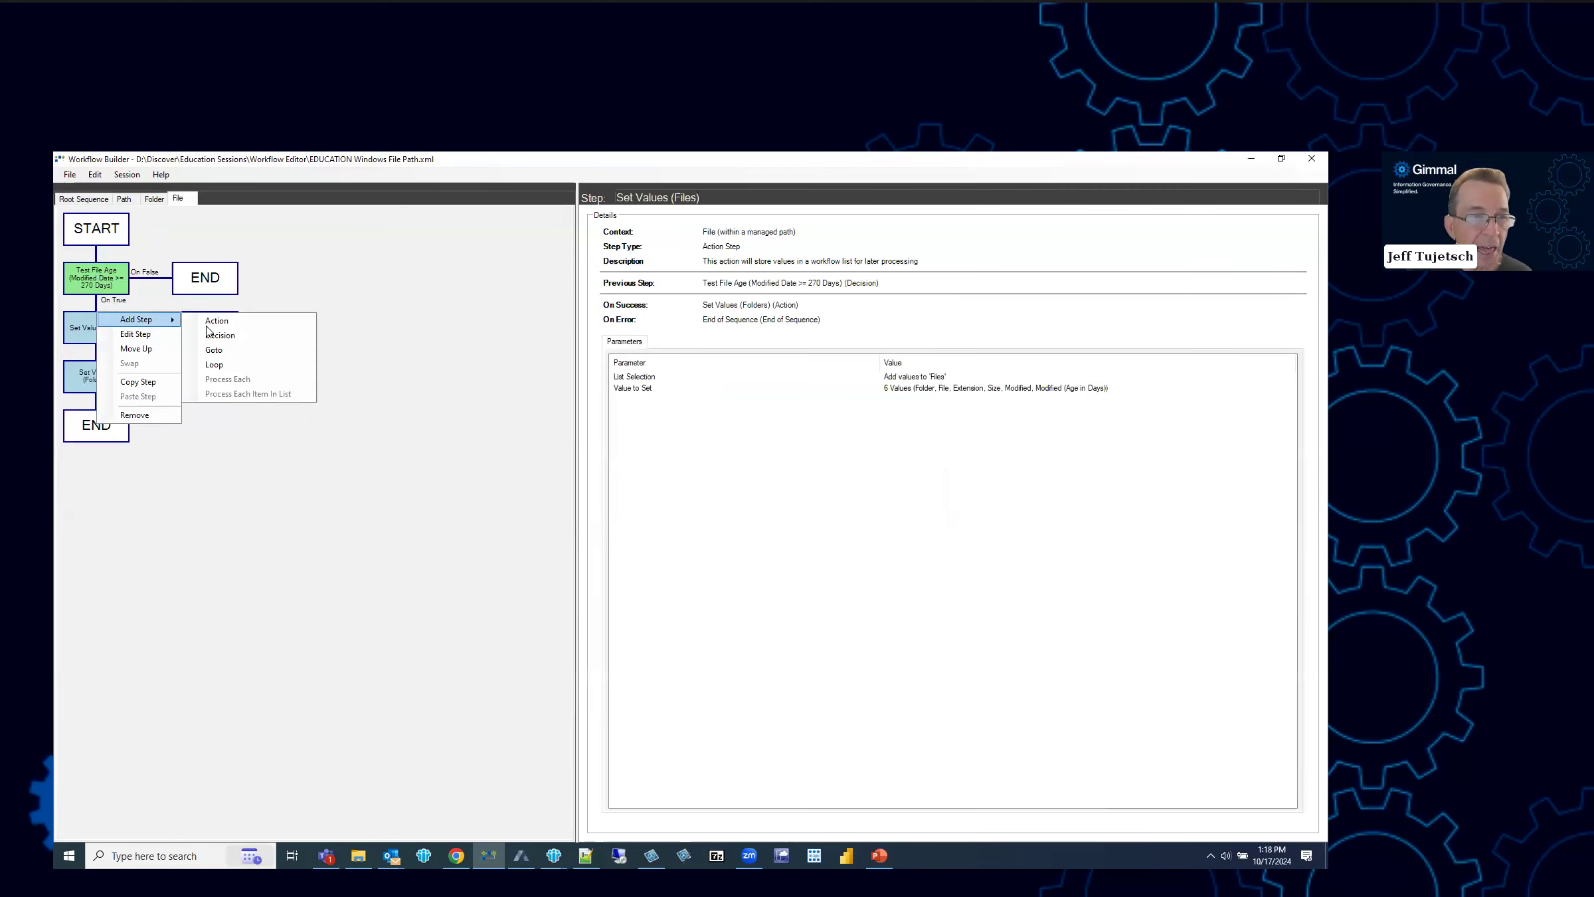
left_click(217, 322)
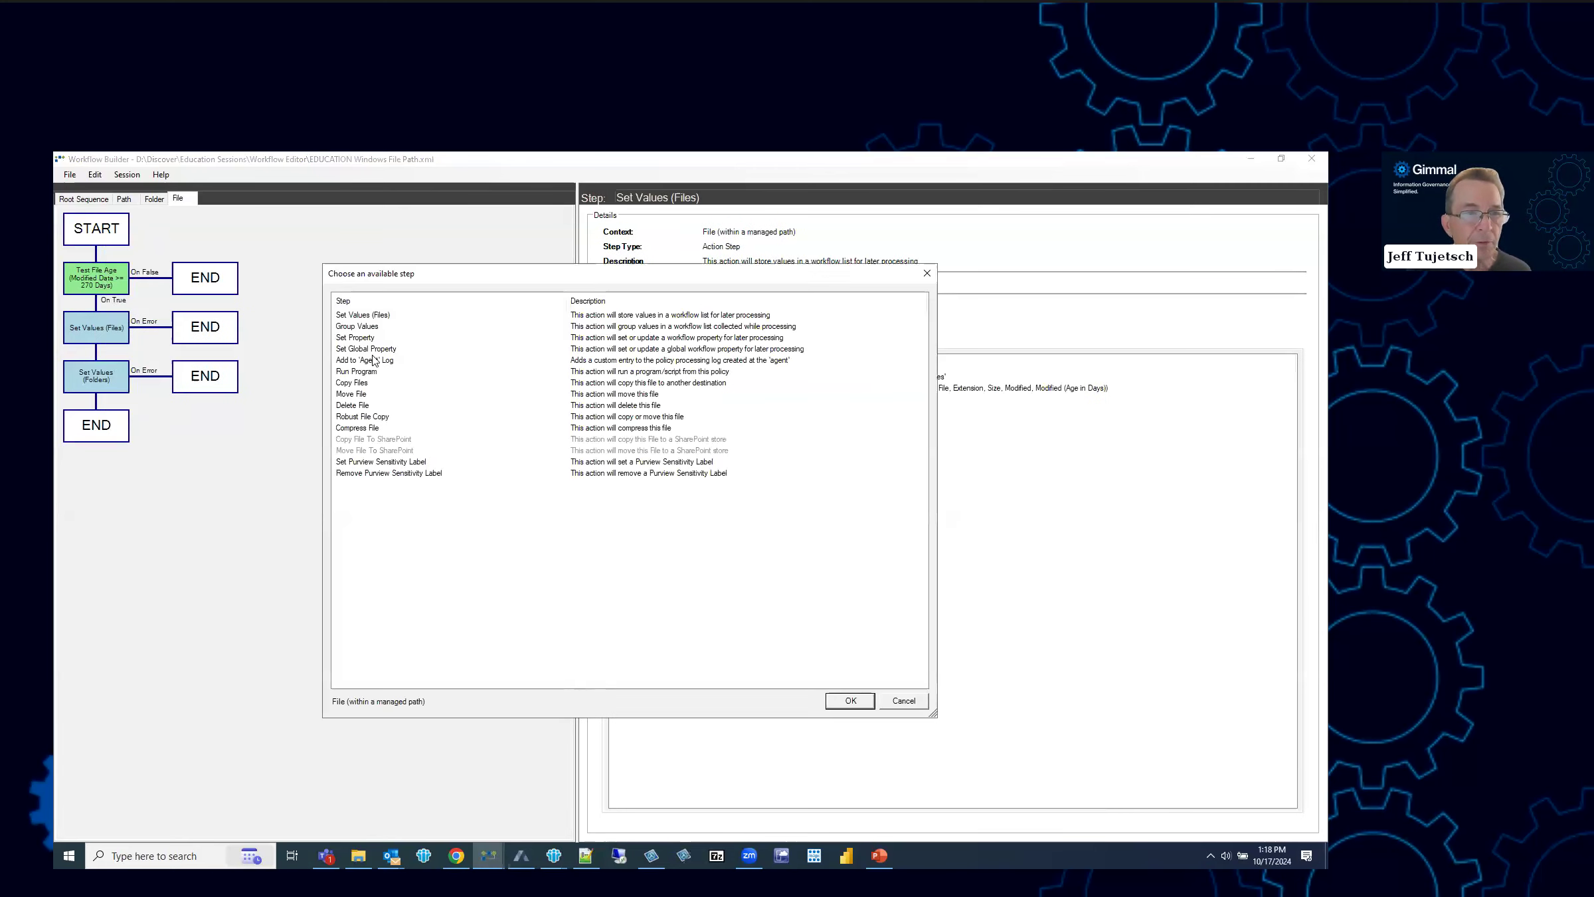
left_click(370, 384)
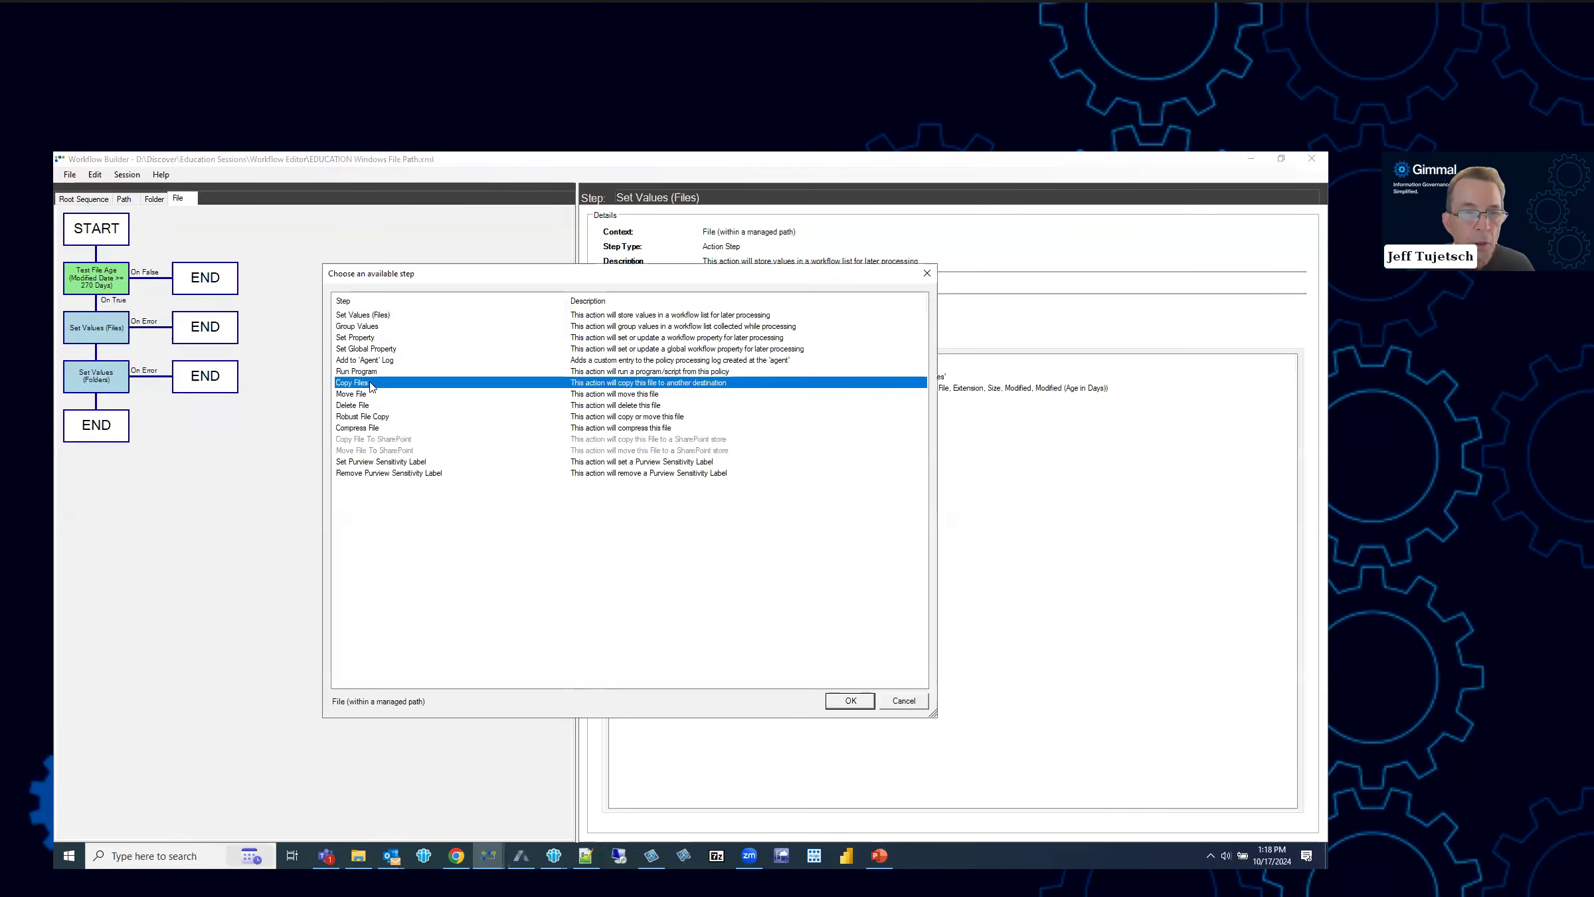
left_click(375, 417)
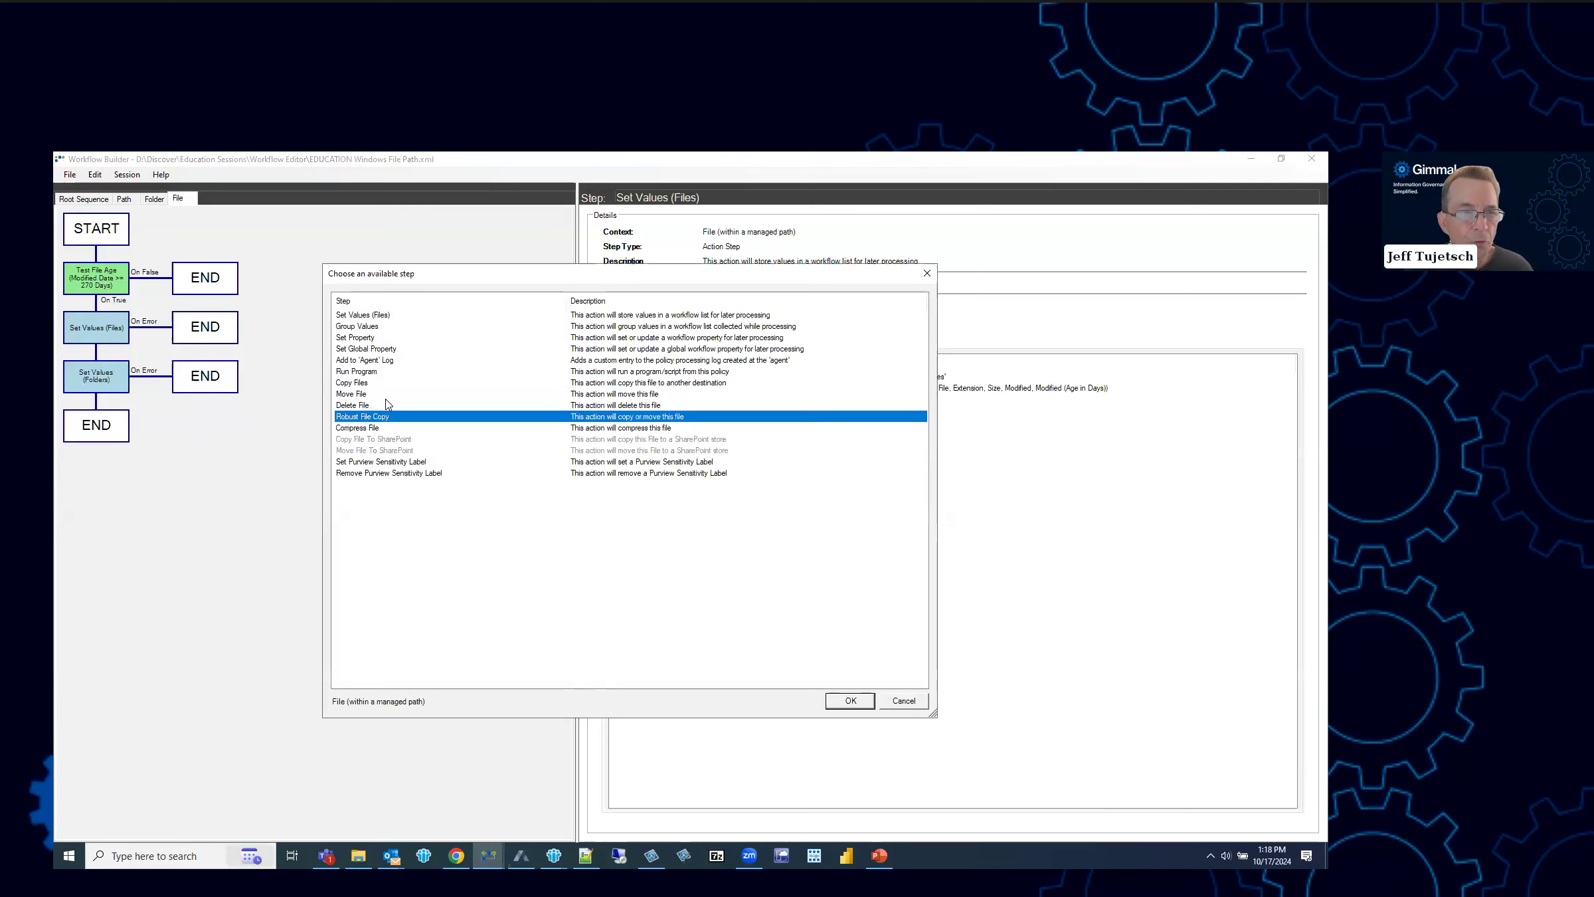
key("Escape")
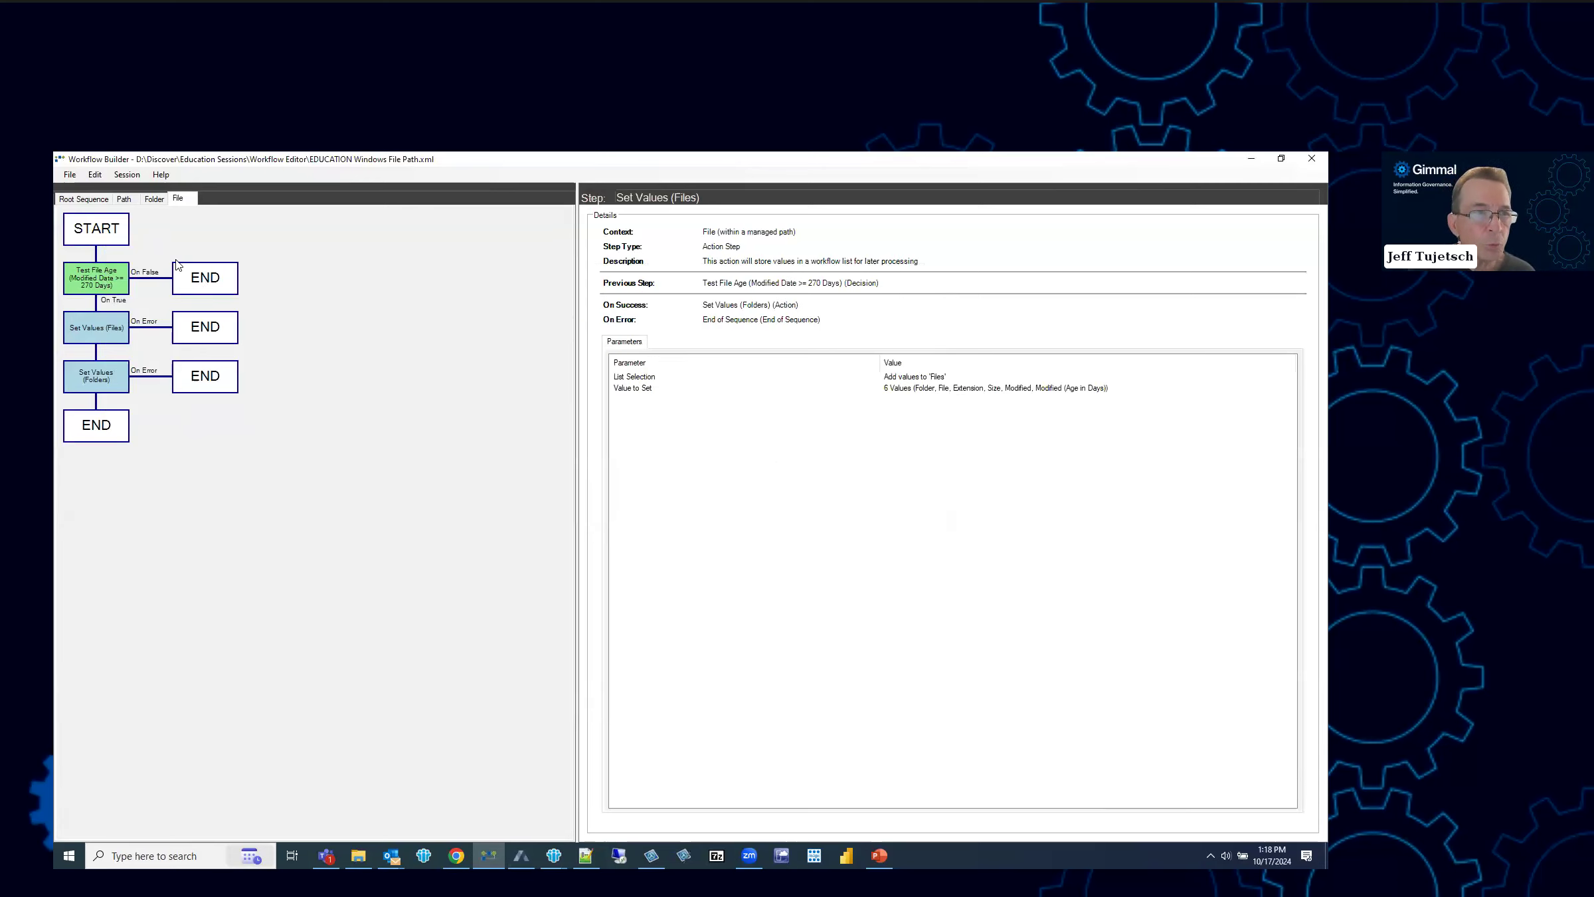
- Return to the Root Sequence and close the Windows File Path workflow
left_click(85, 199)
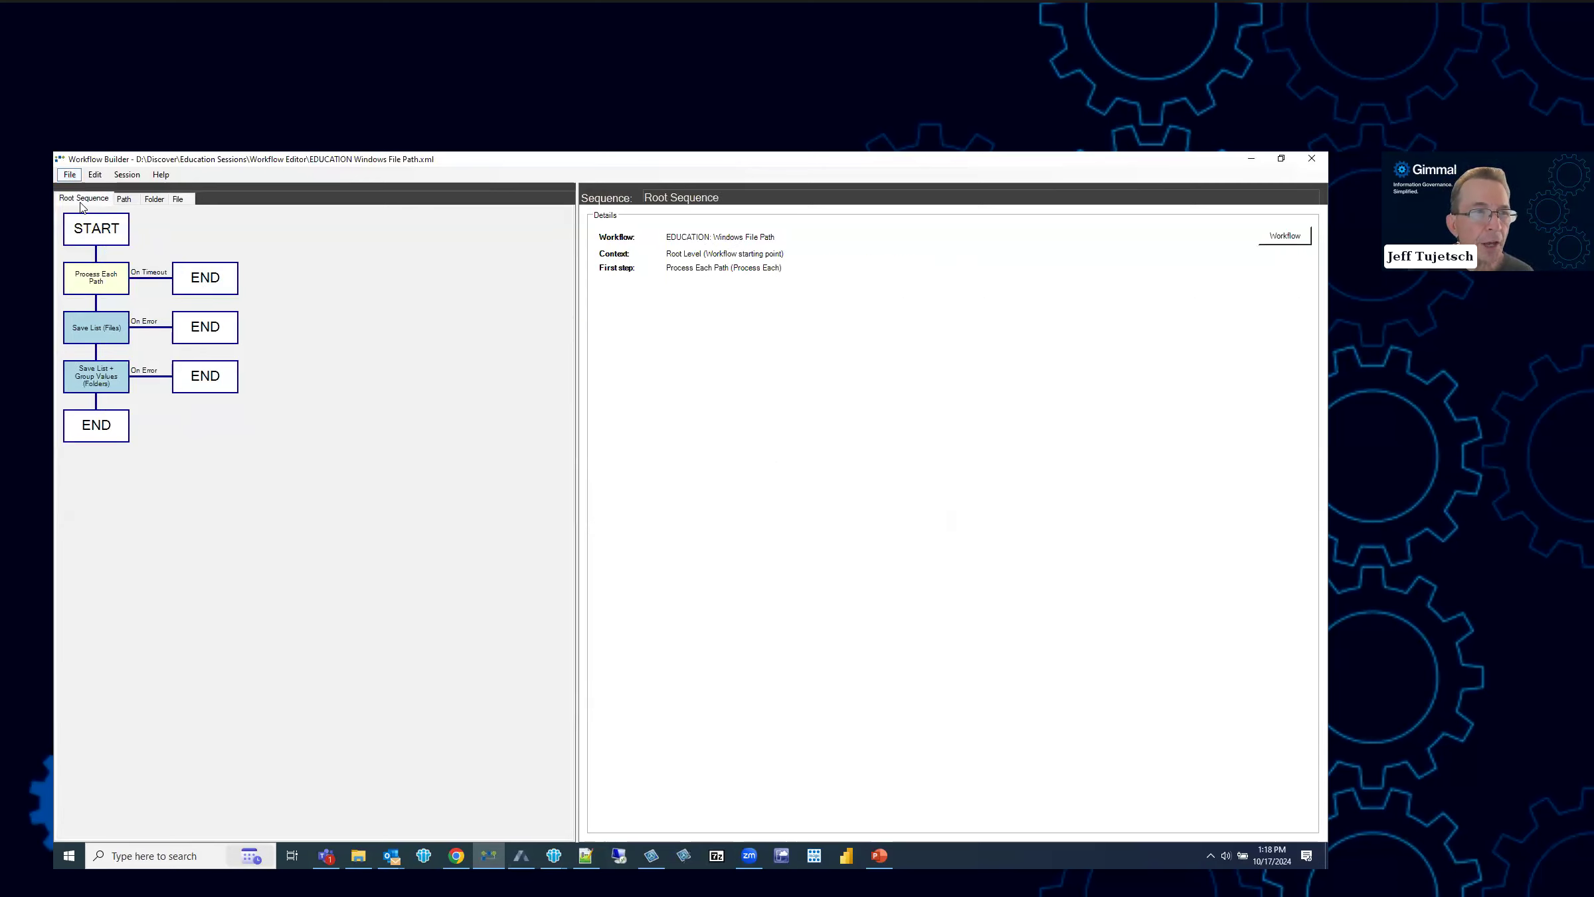
left_click(70, 175)
left_click(100, 224)
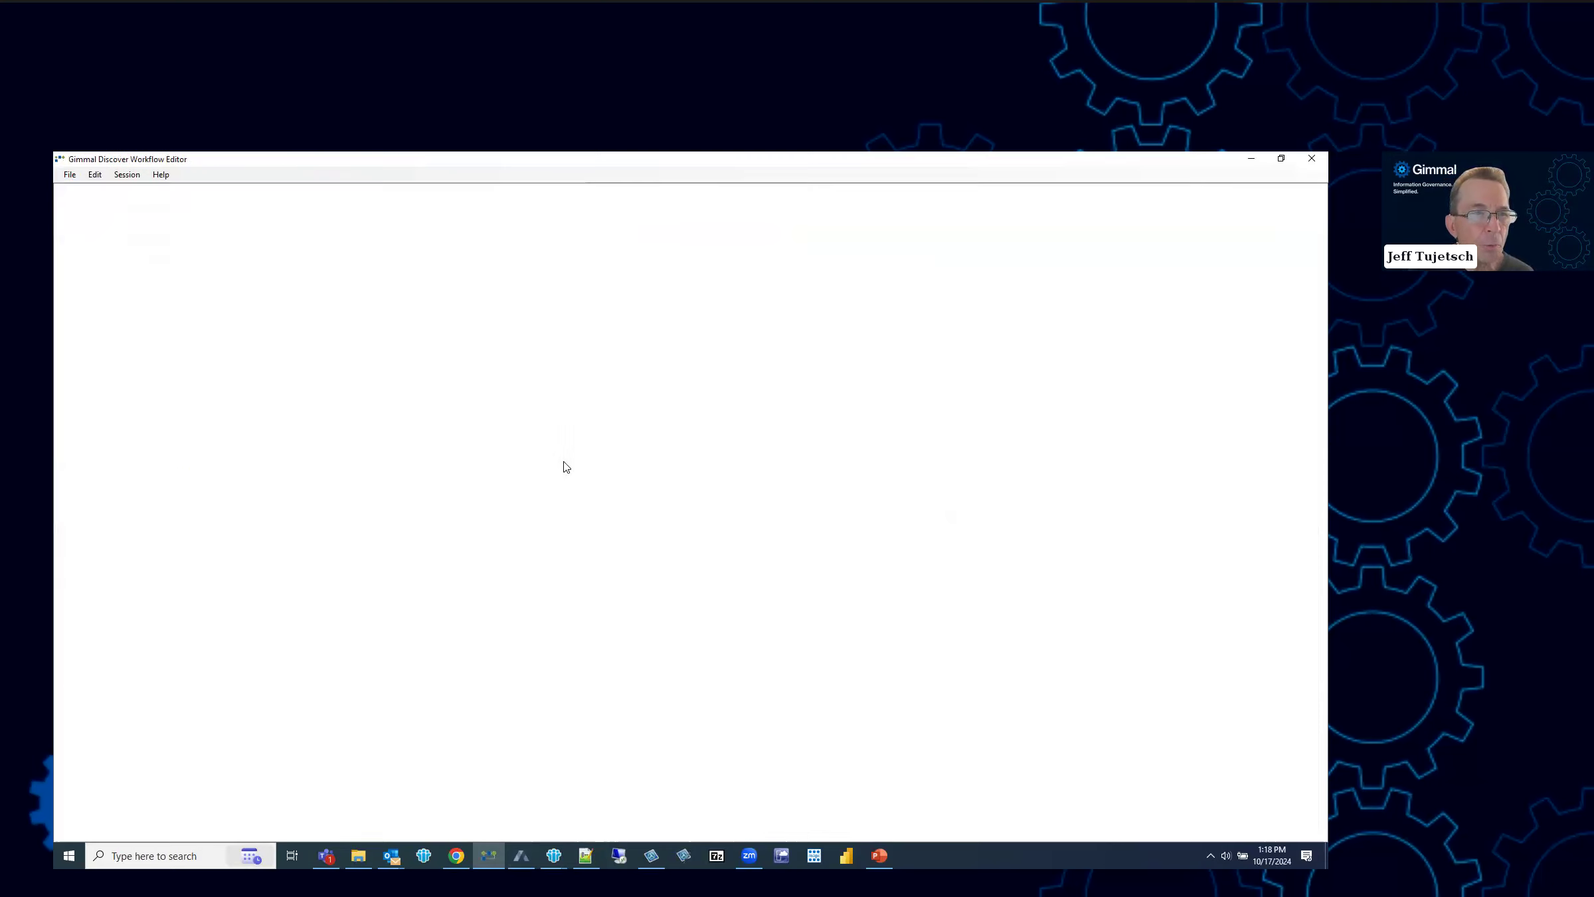
- Create a new workflow named fewrfewrer
left_click(69, 177)
left_click(97, 194)
type("fewrfewrer")
left_click(797, 488)
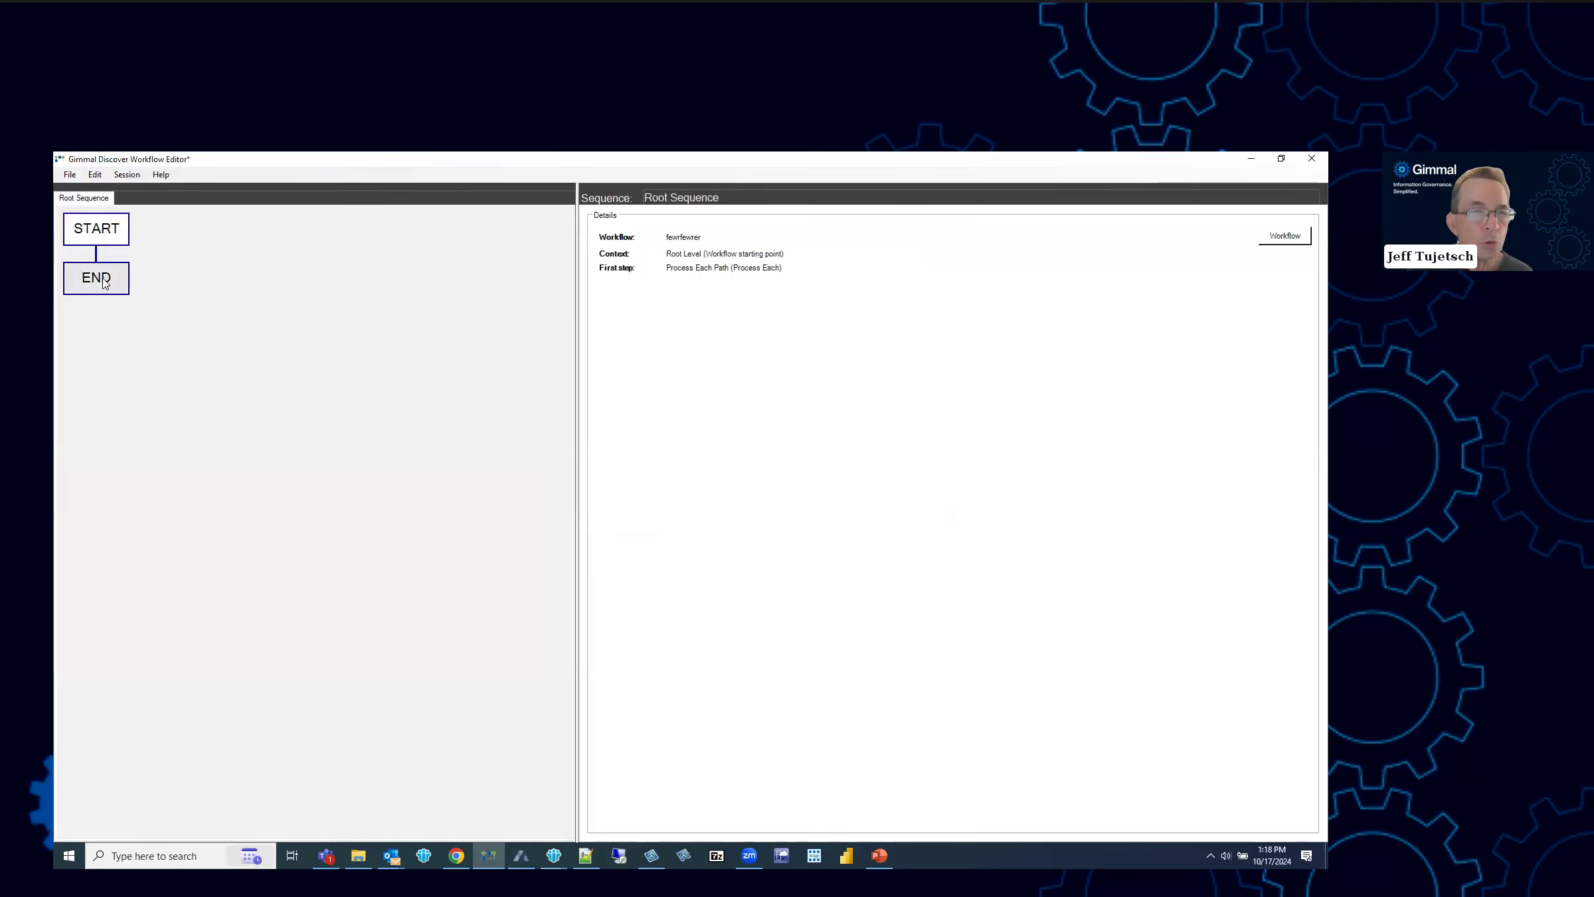
- Close the new workflow without saving and open the workflow file EDUCATION Office 365 Mailbox.xml
left_click(69, 174)
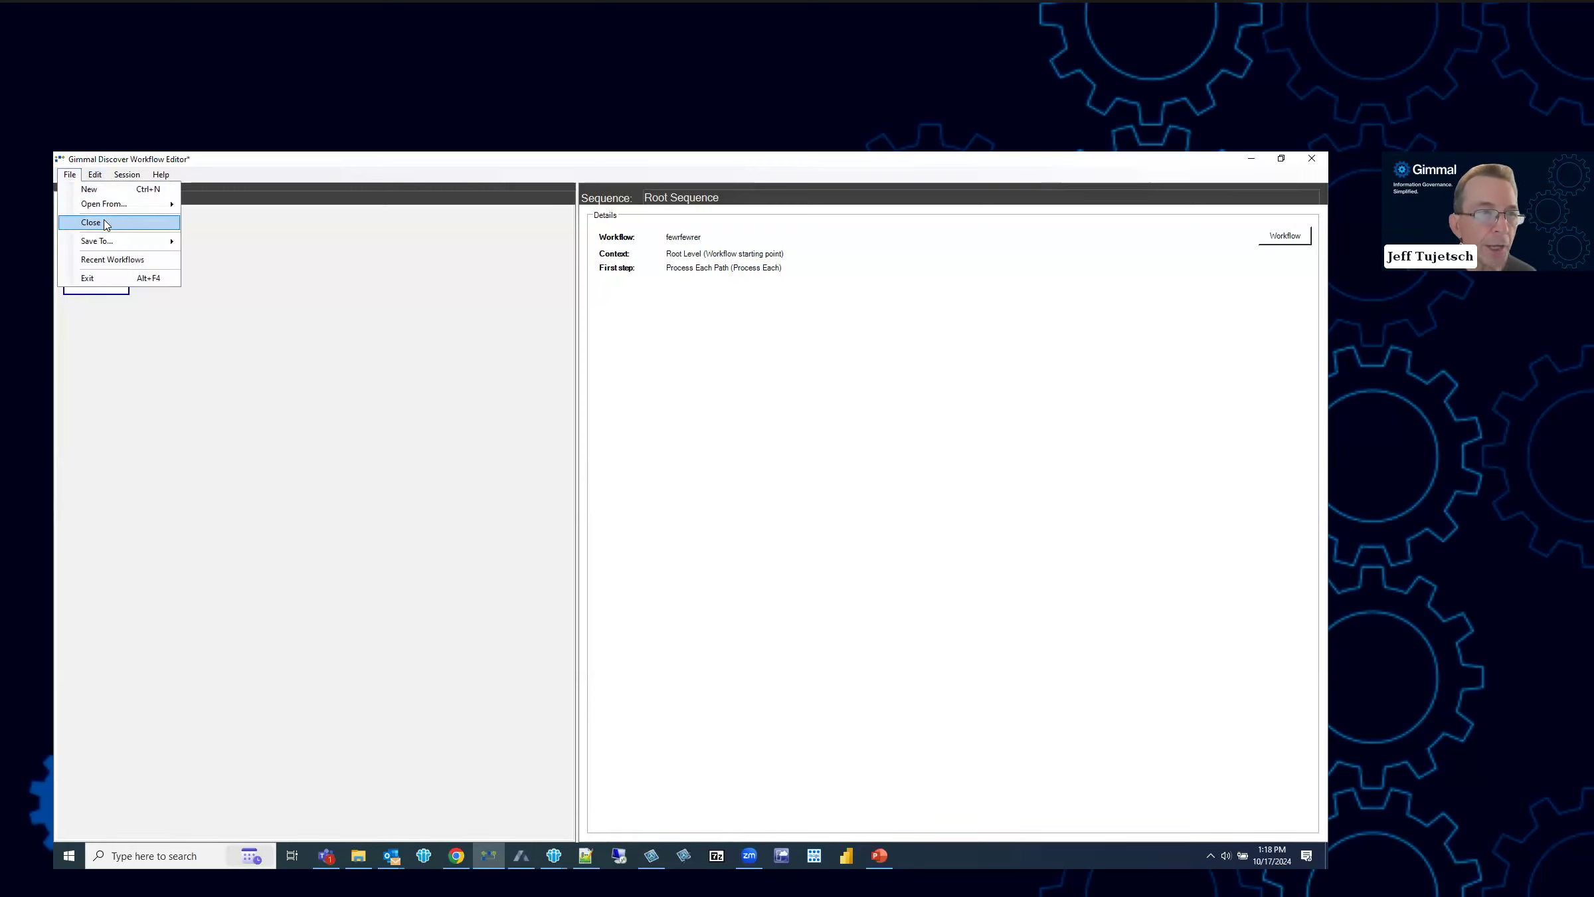
left_click(105, 223)
left_click(730, 555)
left_click(69, 174)
mouse_move(93, 204)
left_click(210, 224)
left_click(376, 261)
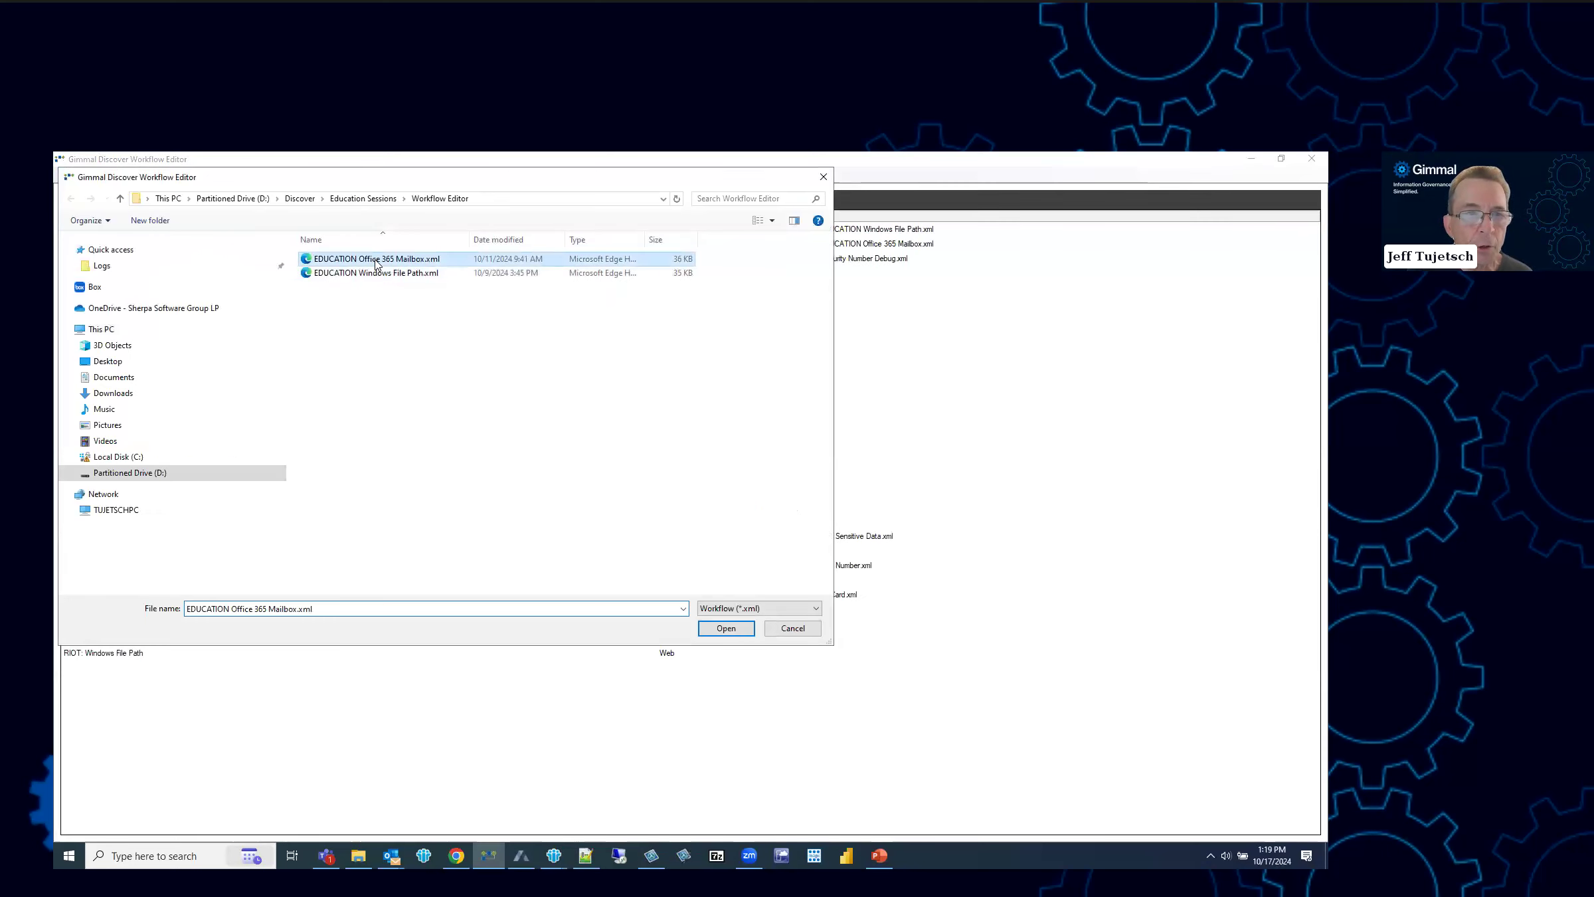
double_click(376, 261)
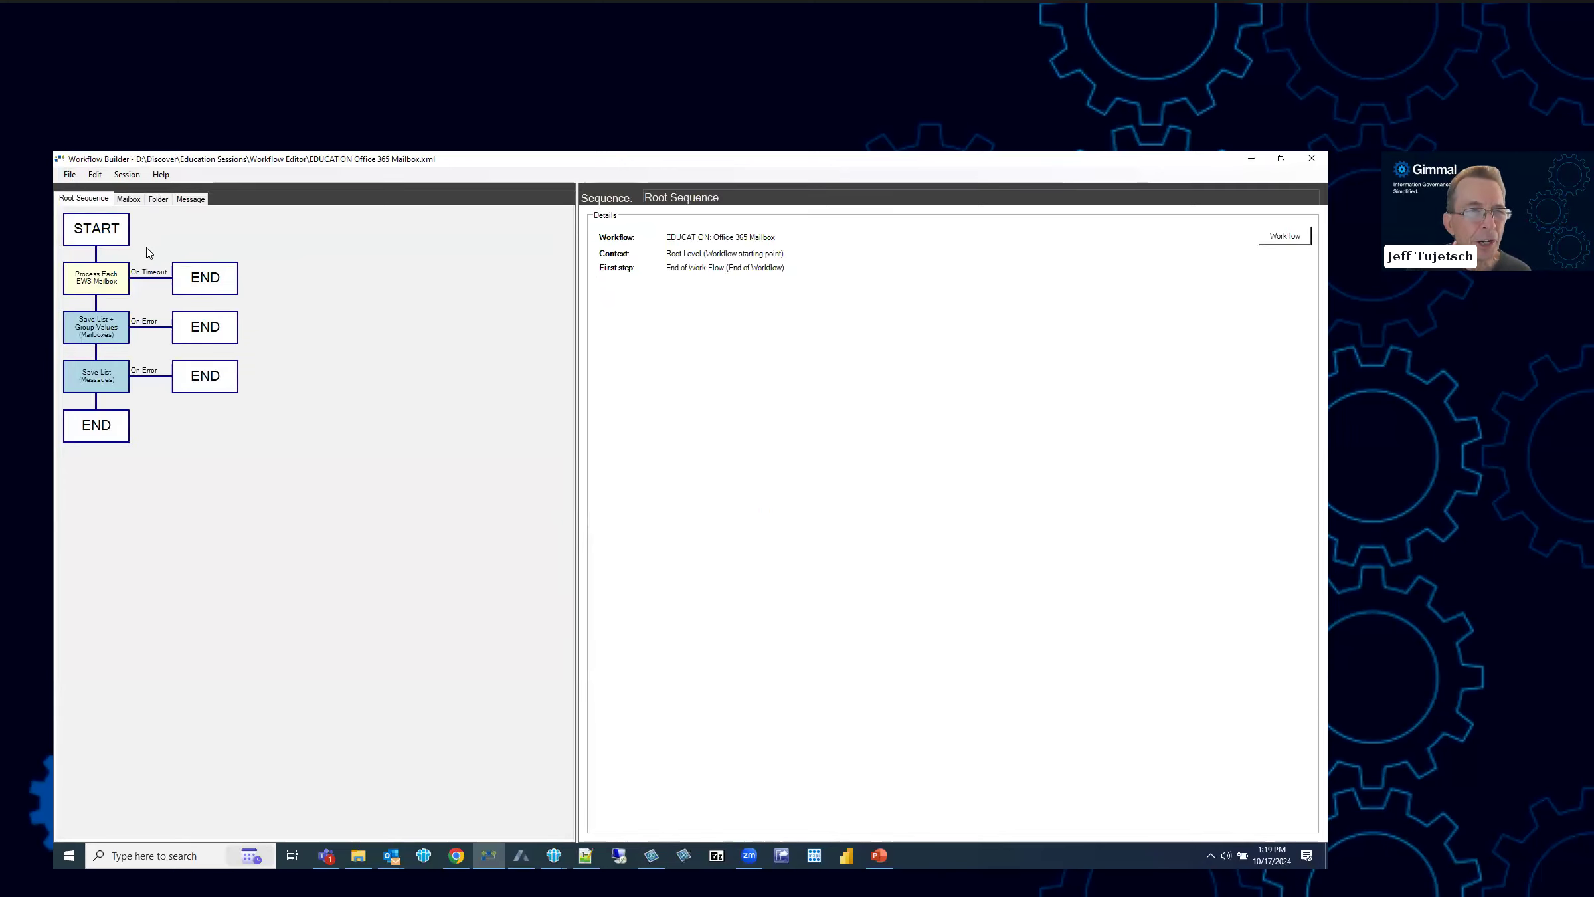
- Review the options for saving the Office 365 Mailbox workflow to the web, selecting Save as new workflow, without saving
left_click(70, 177)
mouse_move(104, 242)
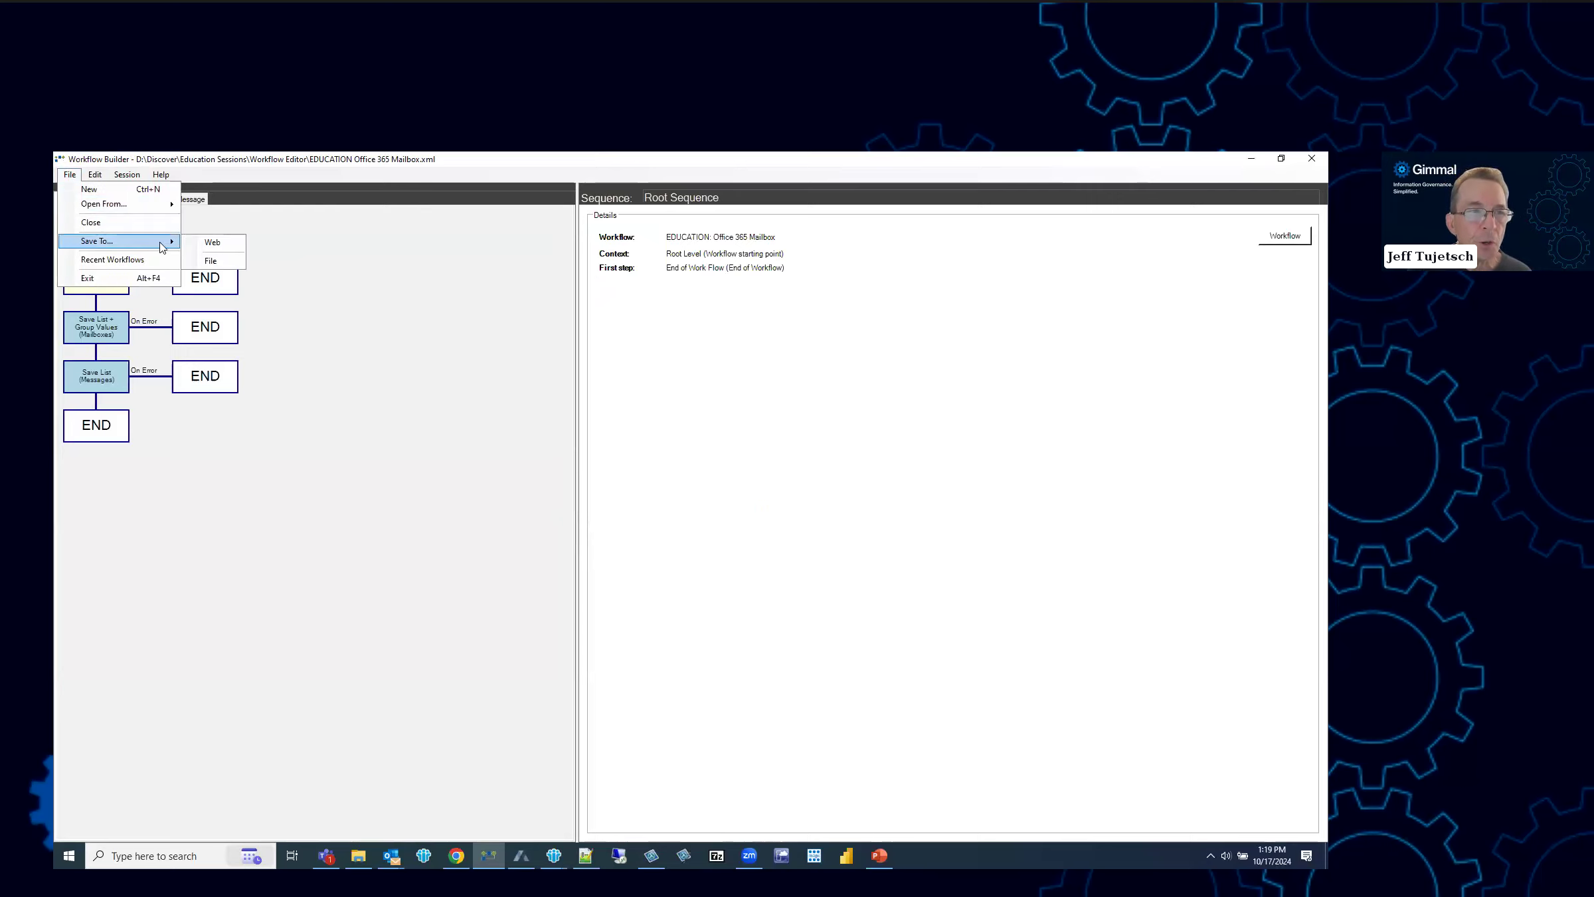
left_click(215, 249)
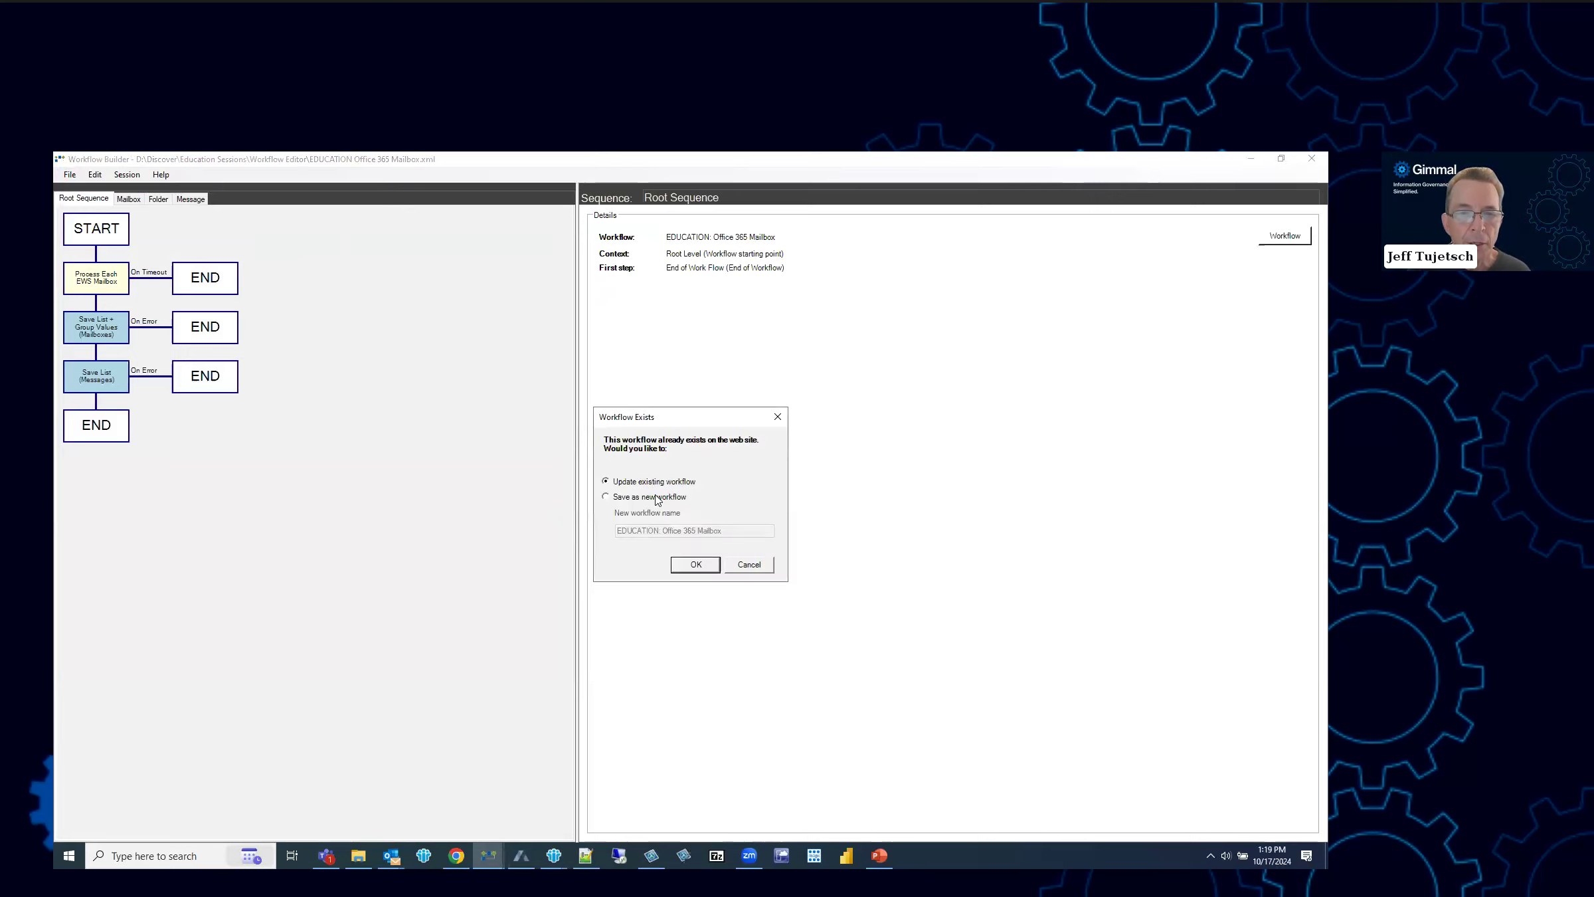
left_click(637, 499)
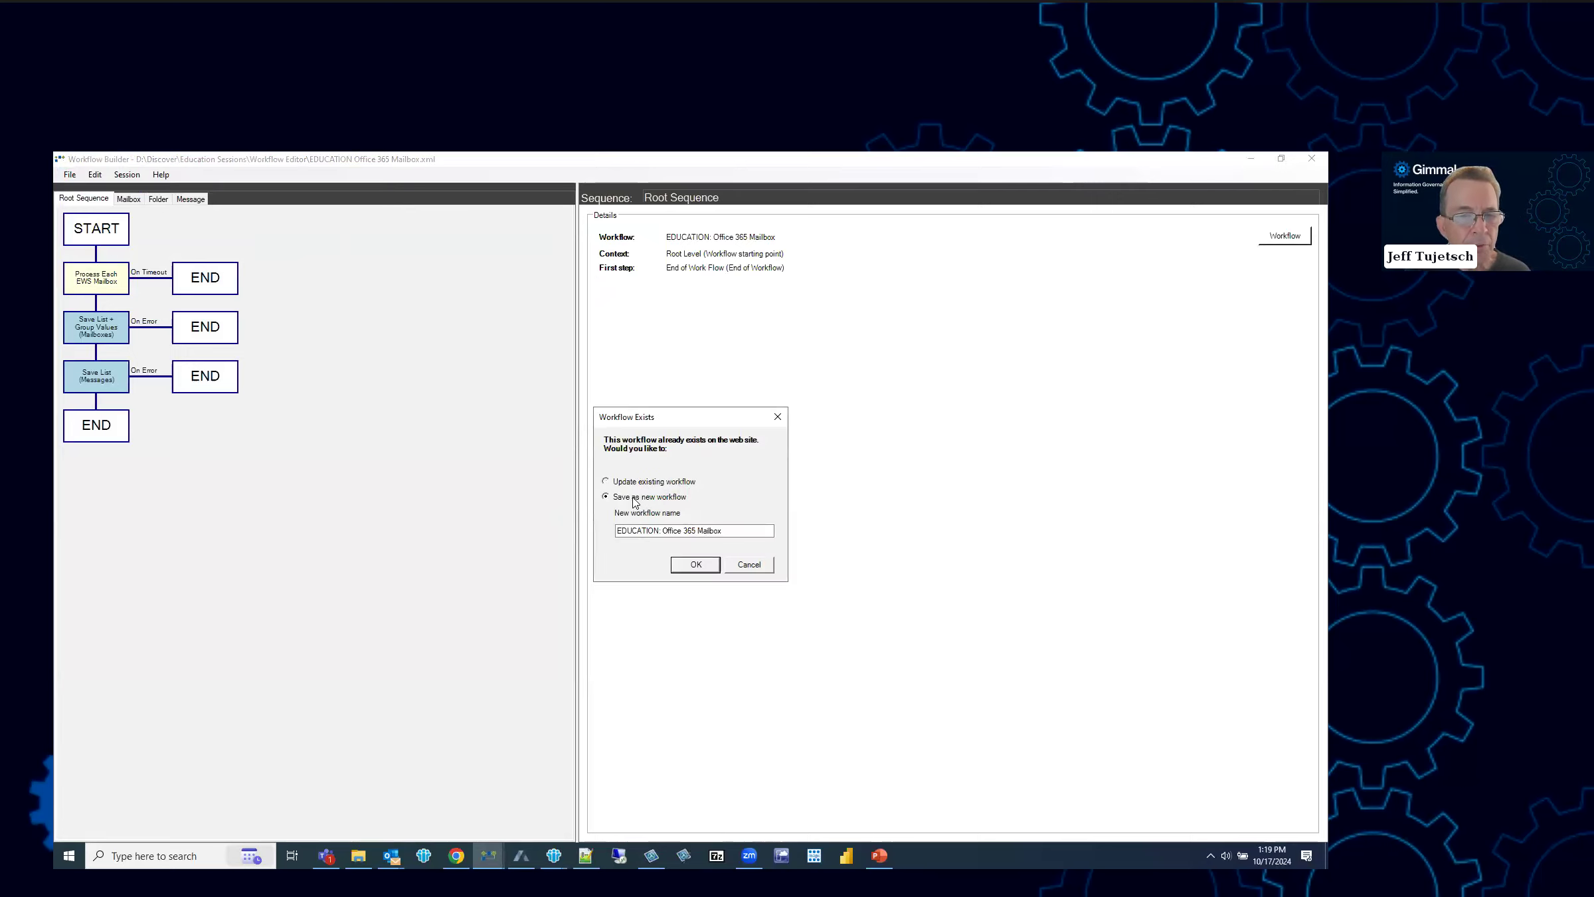
left_click(720, 531)
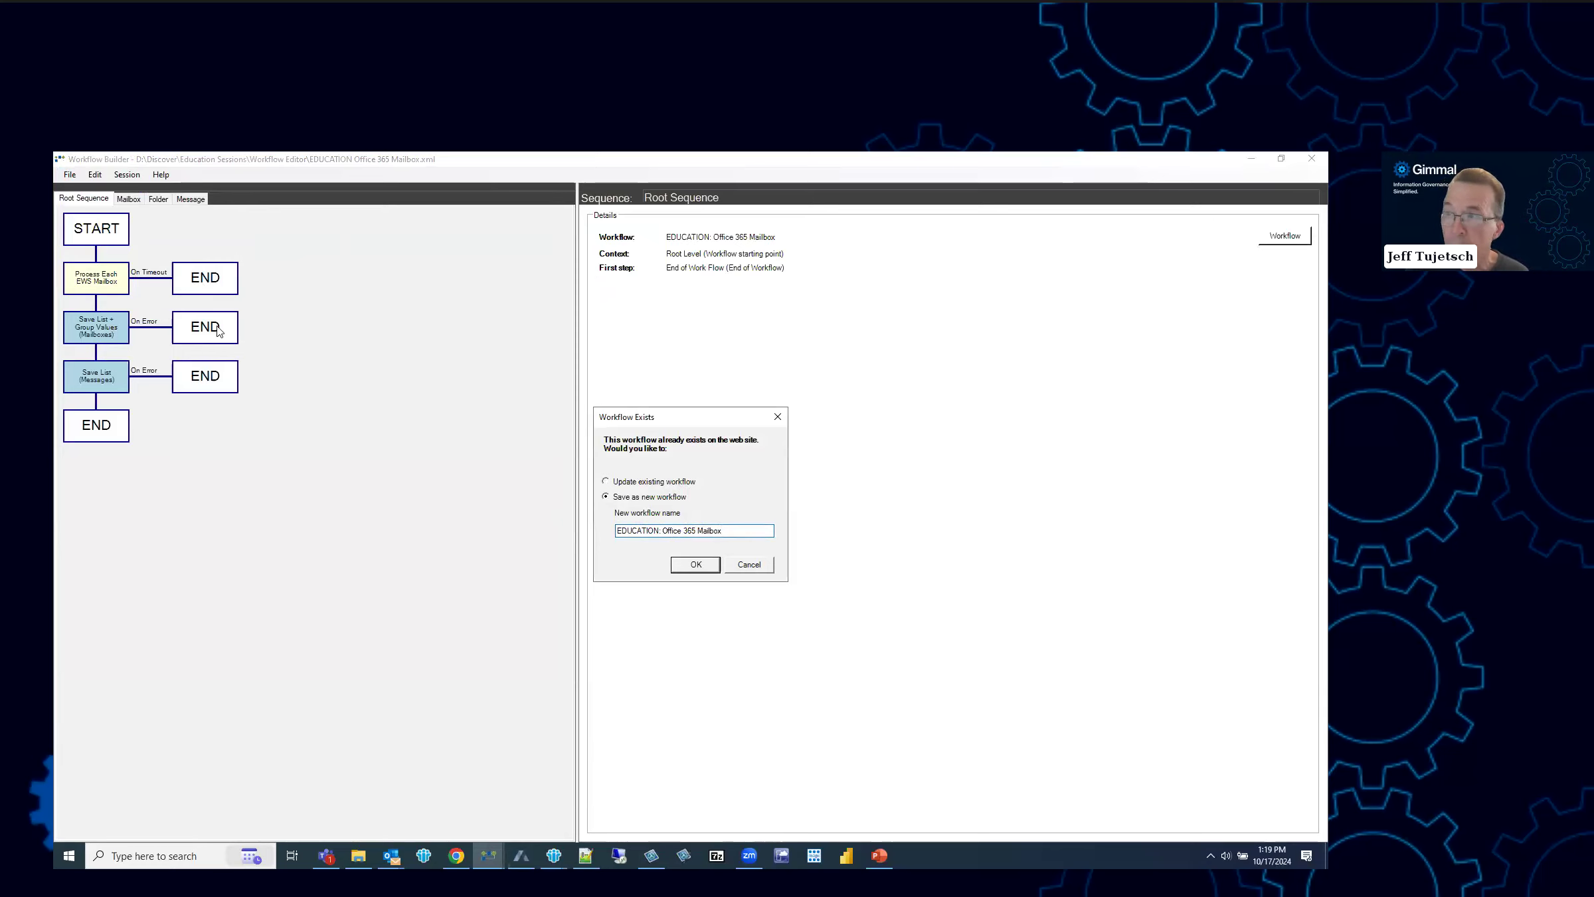
left_click(753, 565)
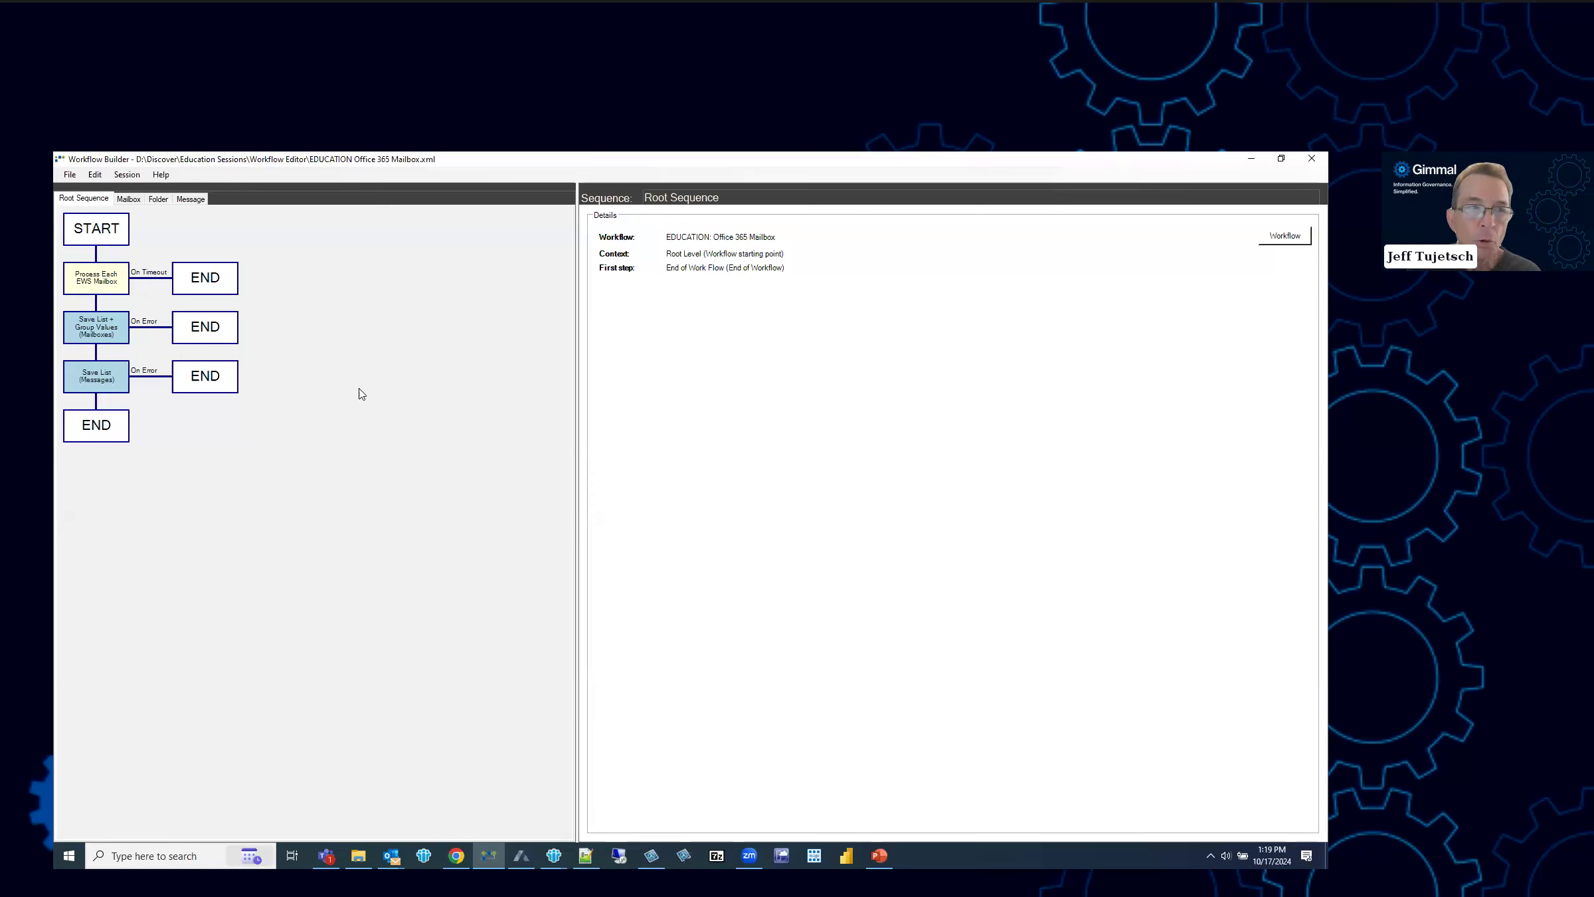
- Look at the step types that can be added at Process Each EWS Mailbox, without adding one
right_click(98, 266)
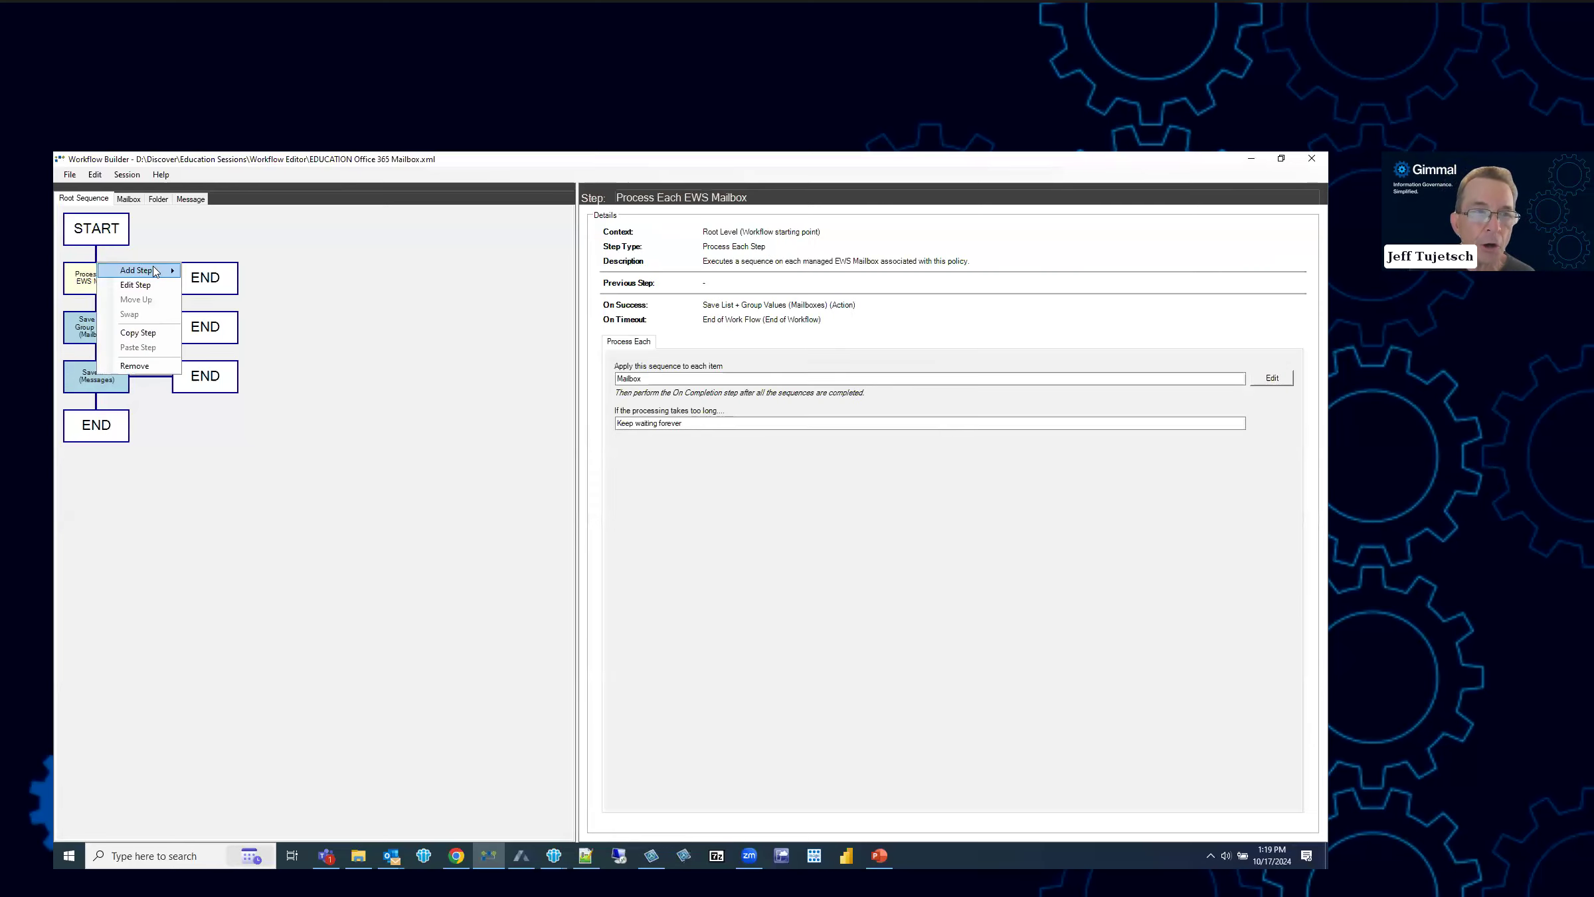
mouse_move(155, 271)
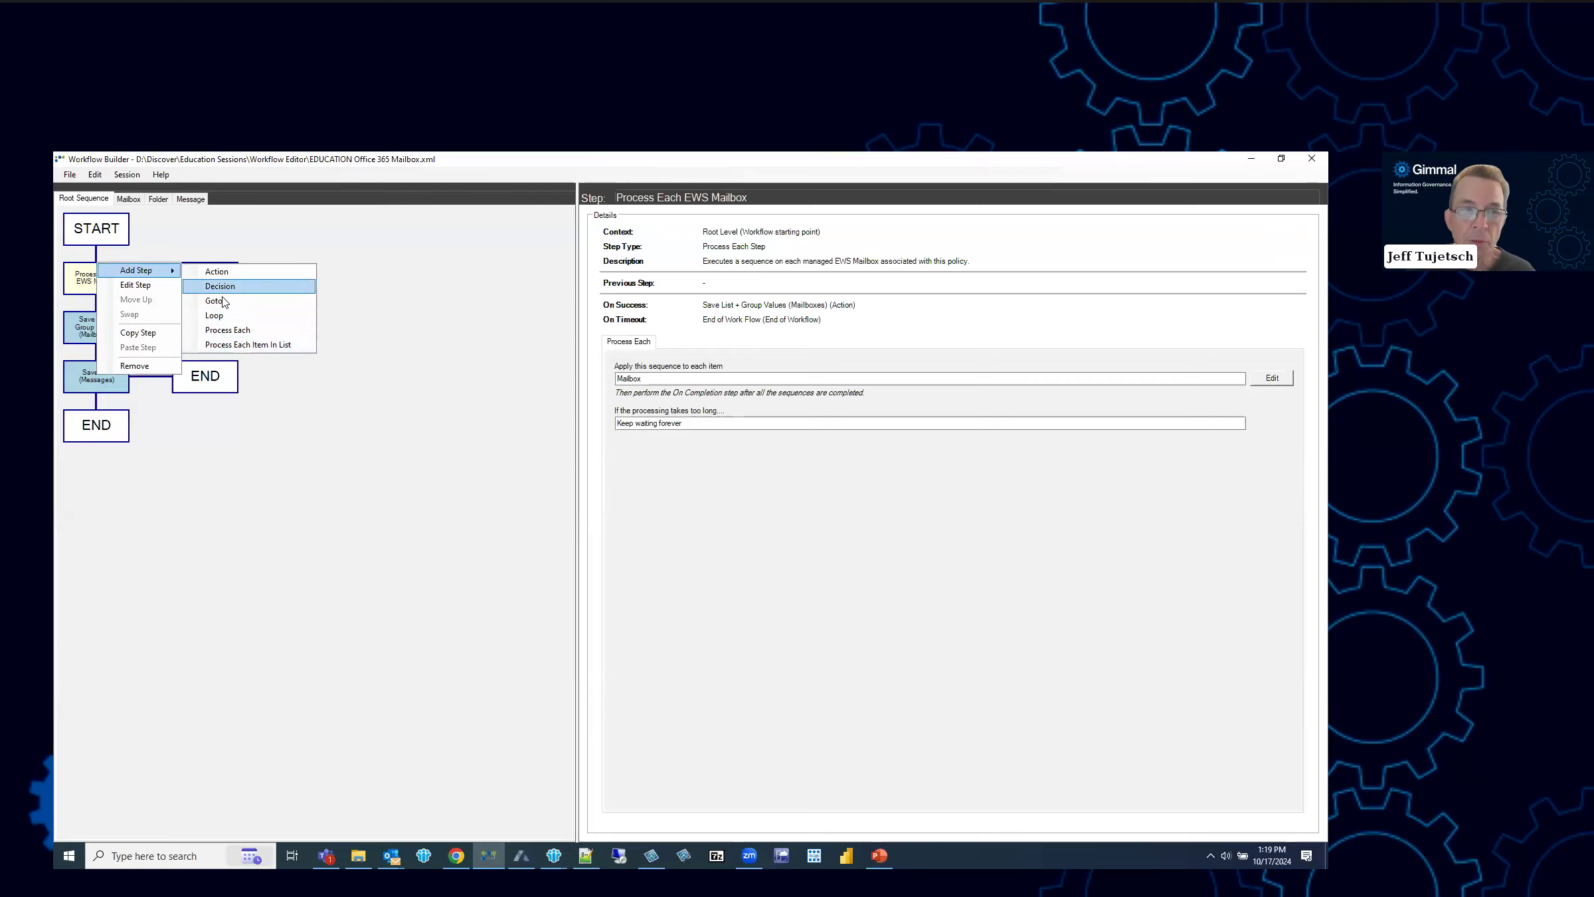
left_click(256, 418)
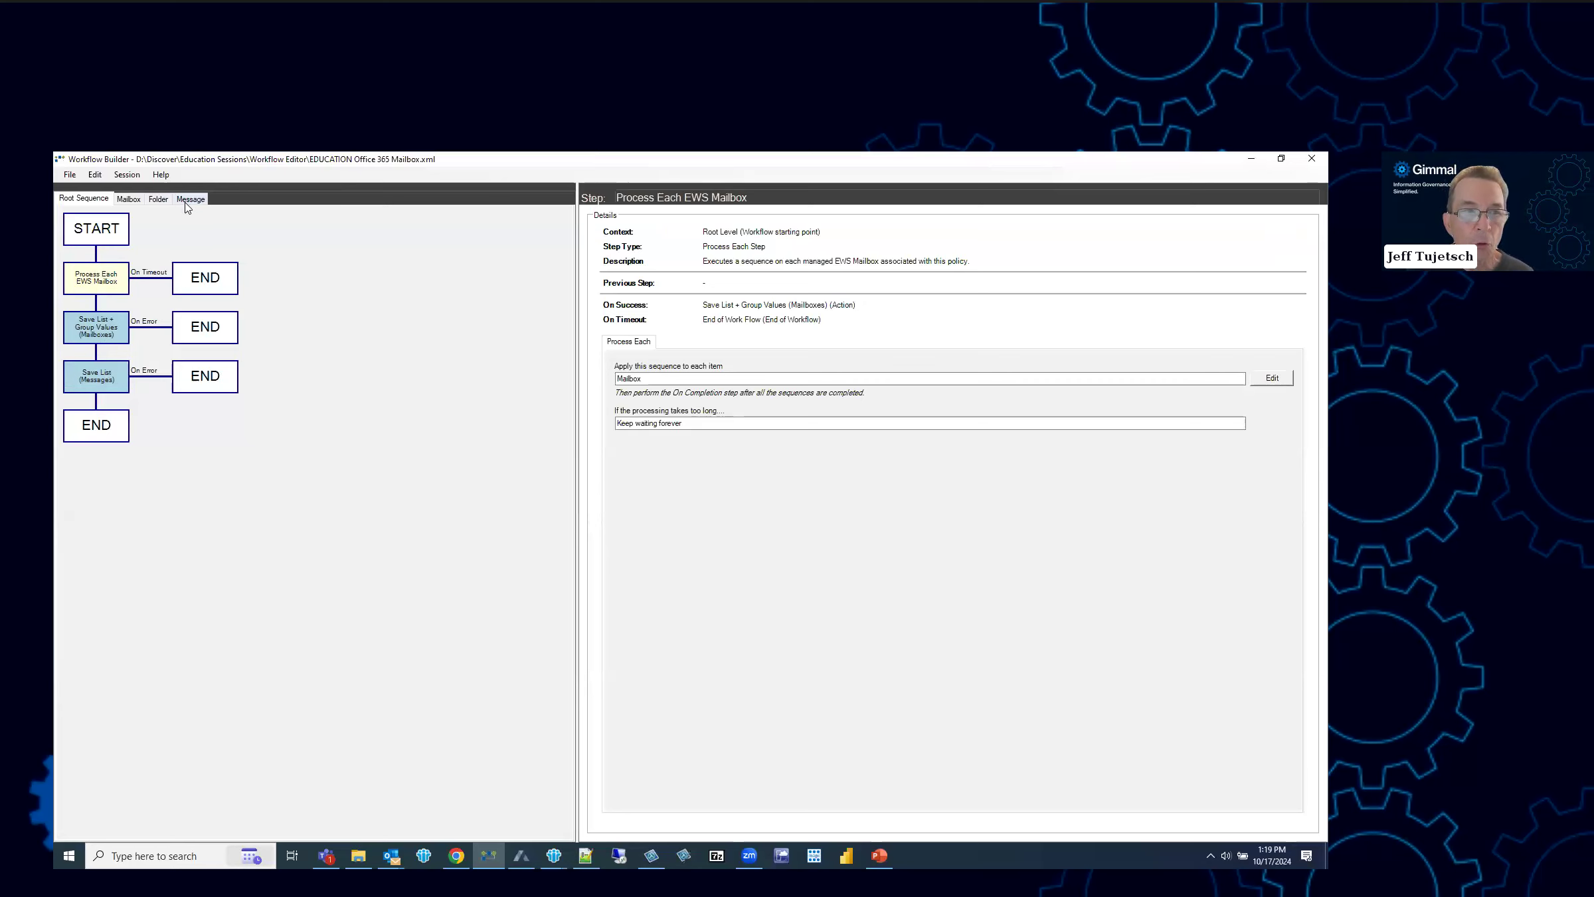
- Examine the Received (Age in Days) and Size entries in Value to Set of the Message sequence's Set Values (Messages) step
left_click(188, 200)
double_click(97, 376)
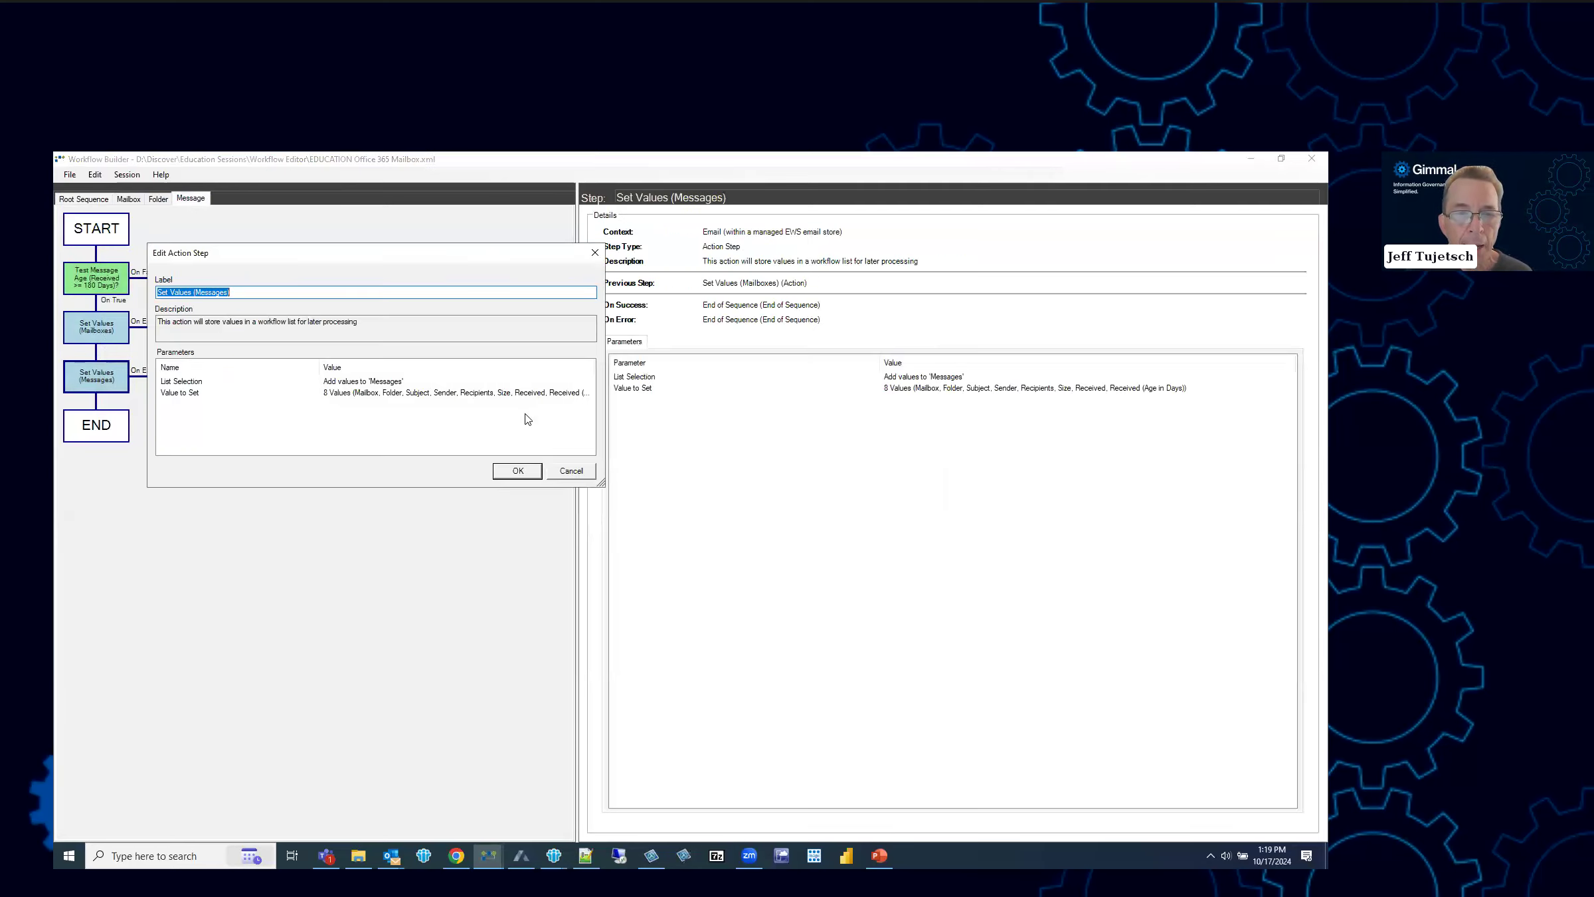
double_click(542, 394)
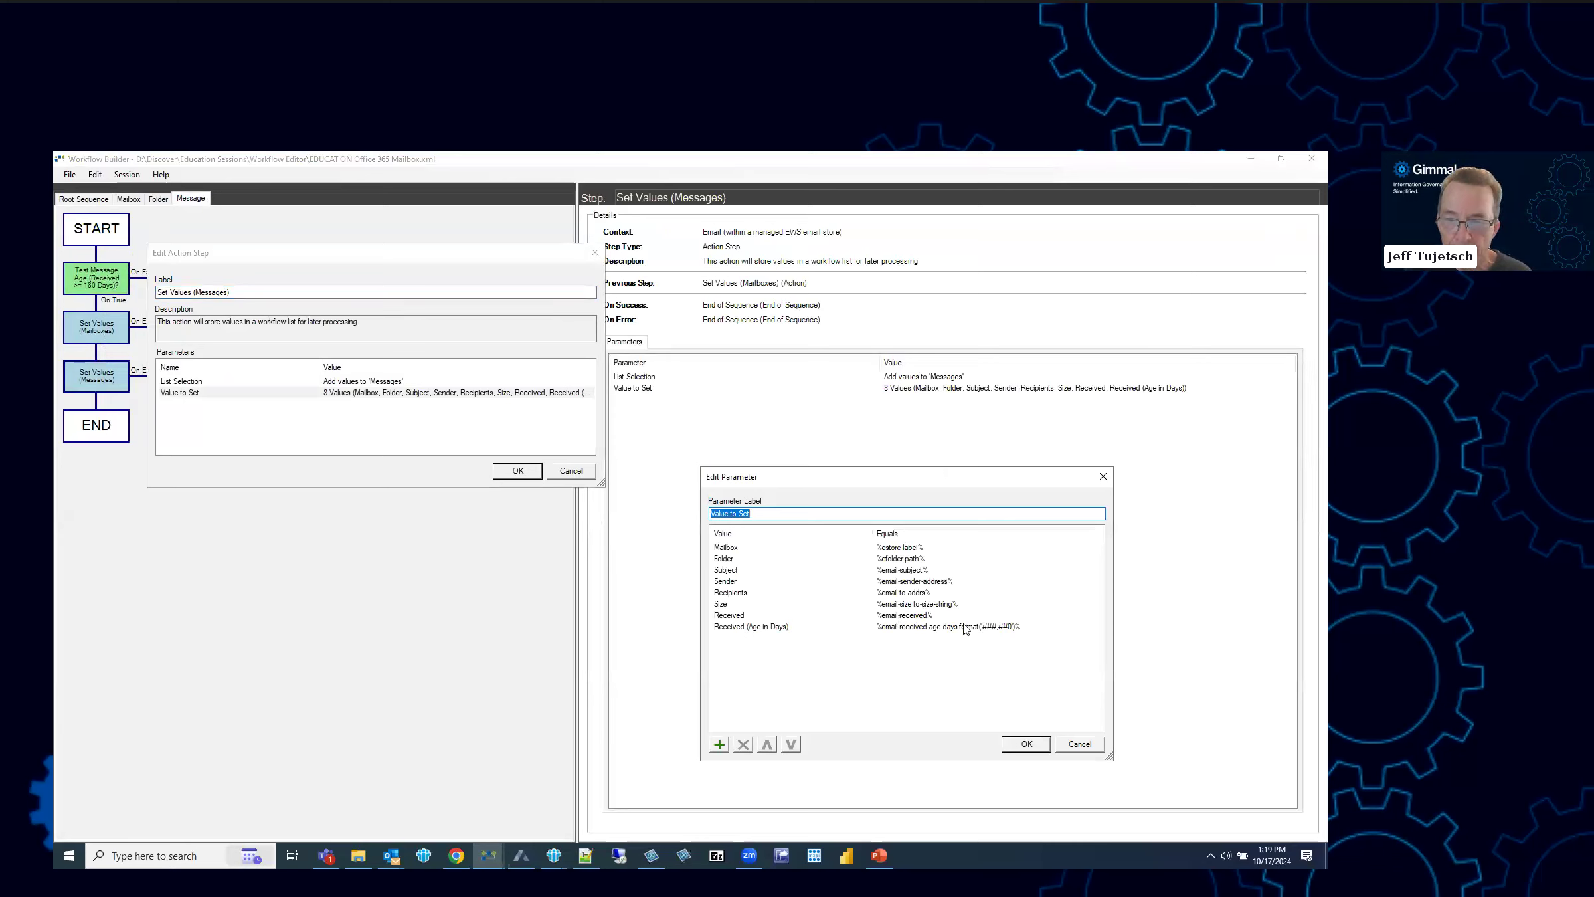
left_click(965, 628)
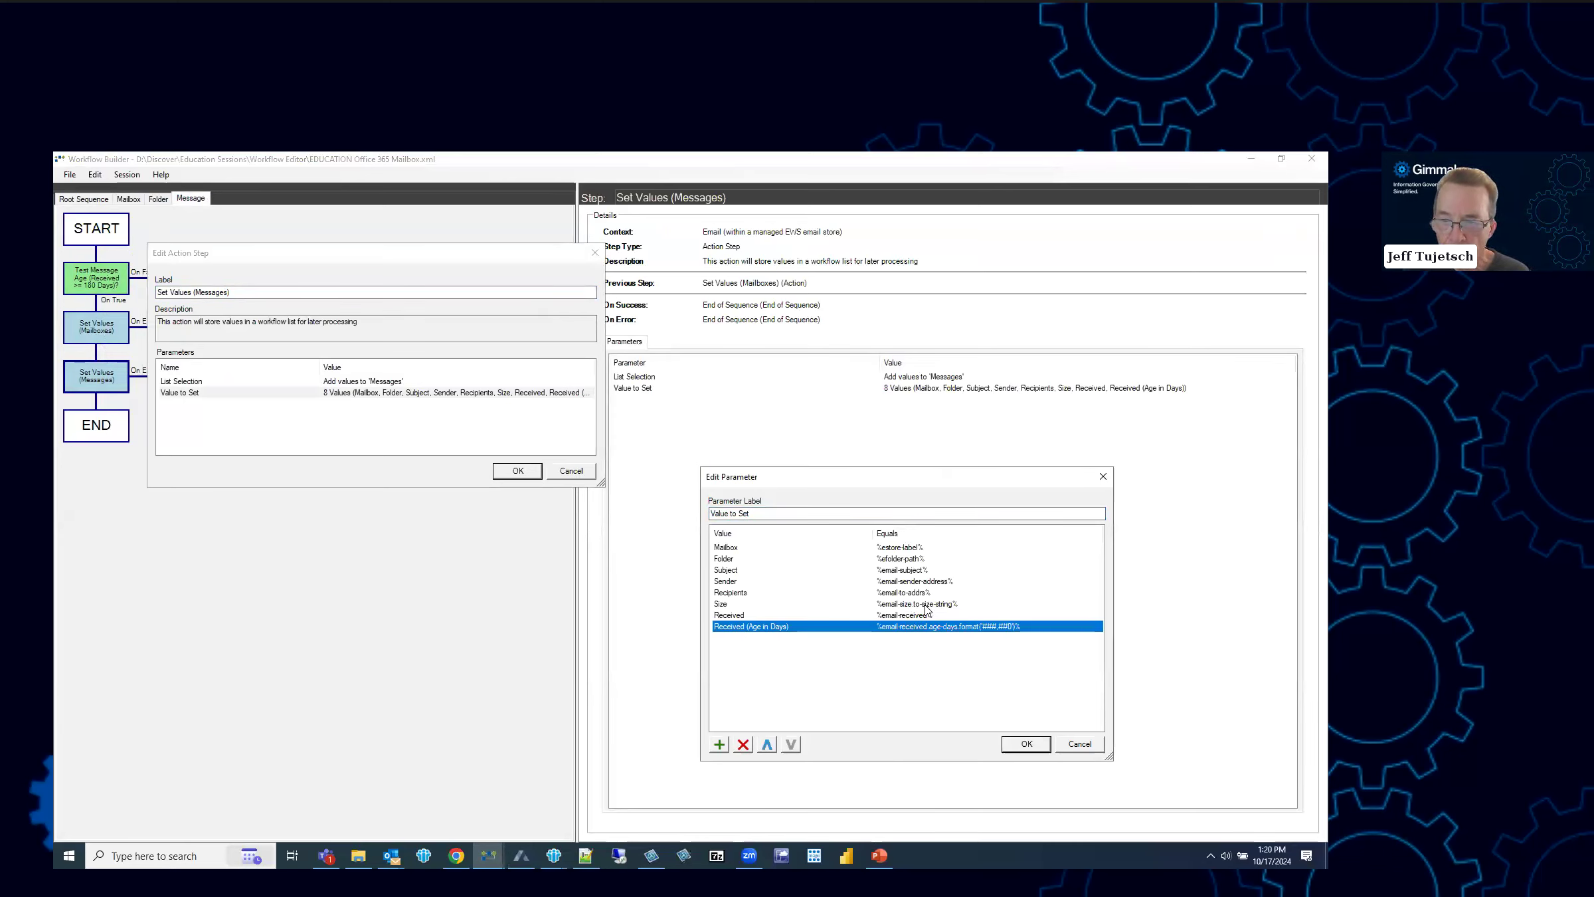
left_click(926, 605)
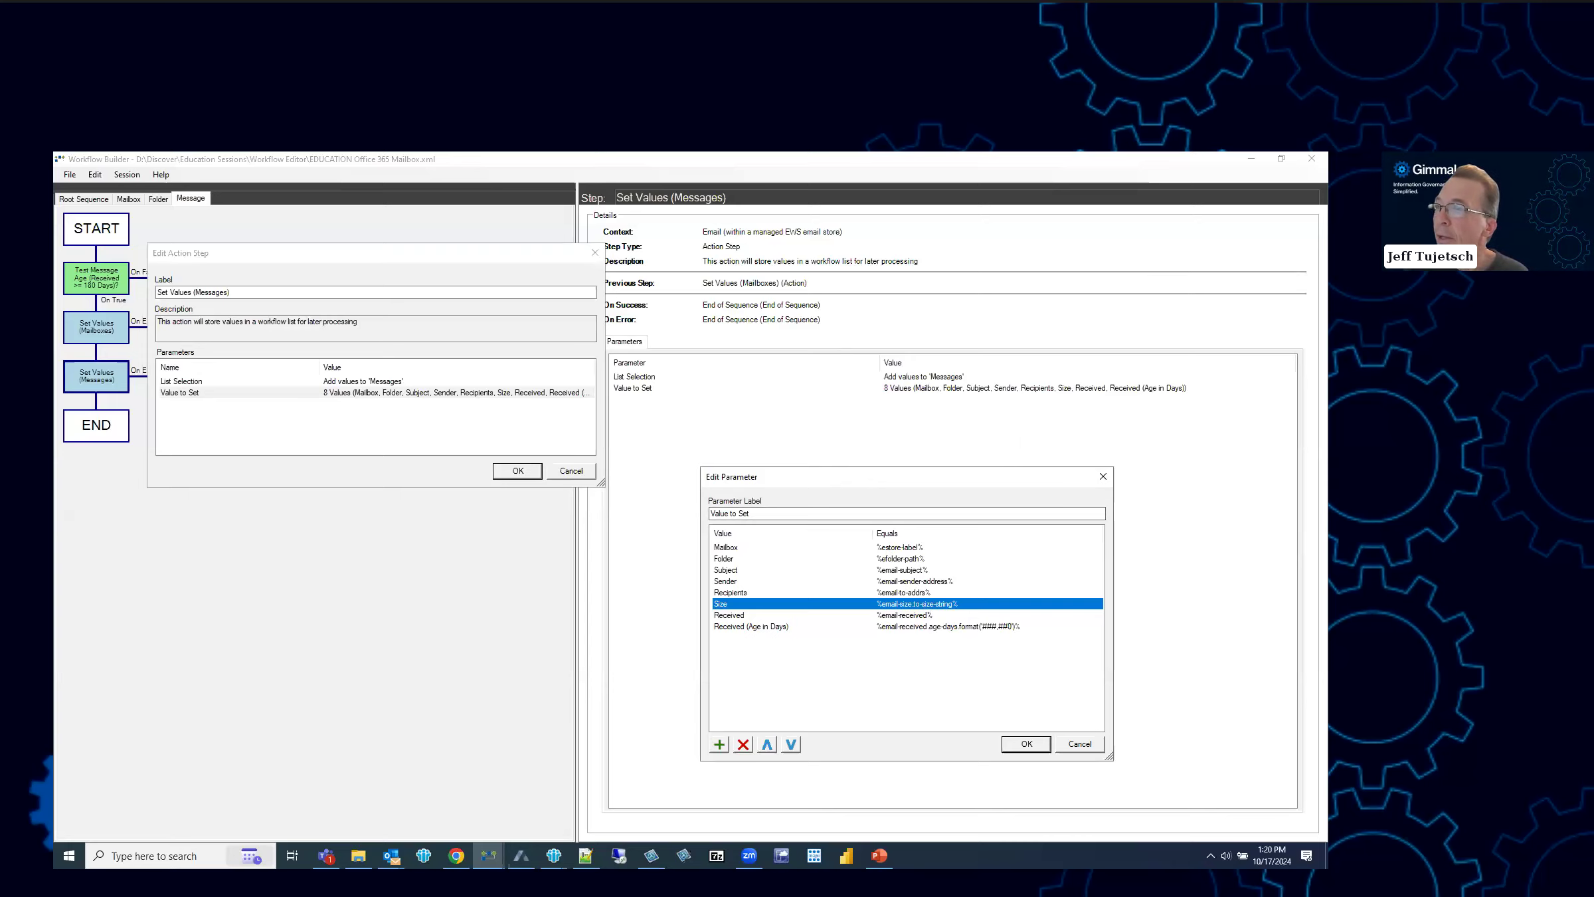
- Switch to the PowerPoint slide show, advance to the Questions & Answers slide and display it full screen instead of in presenter view
key("alt+Tab")
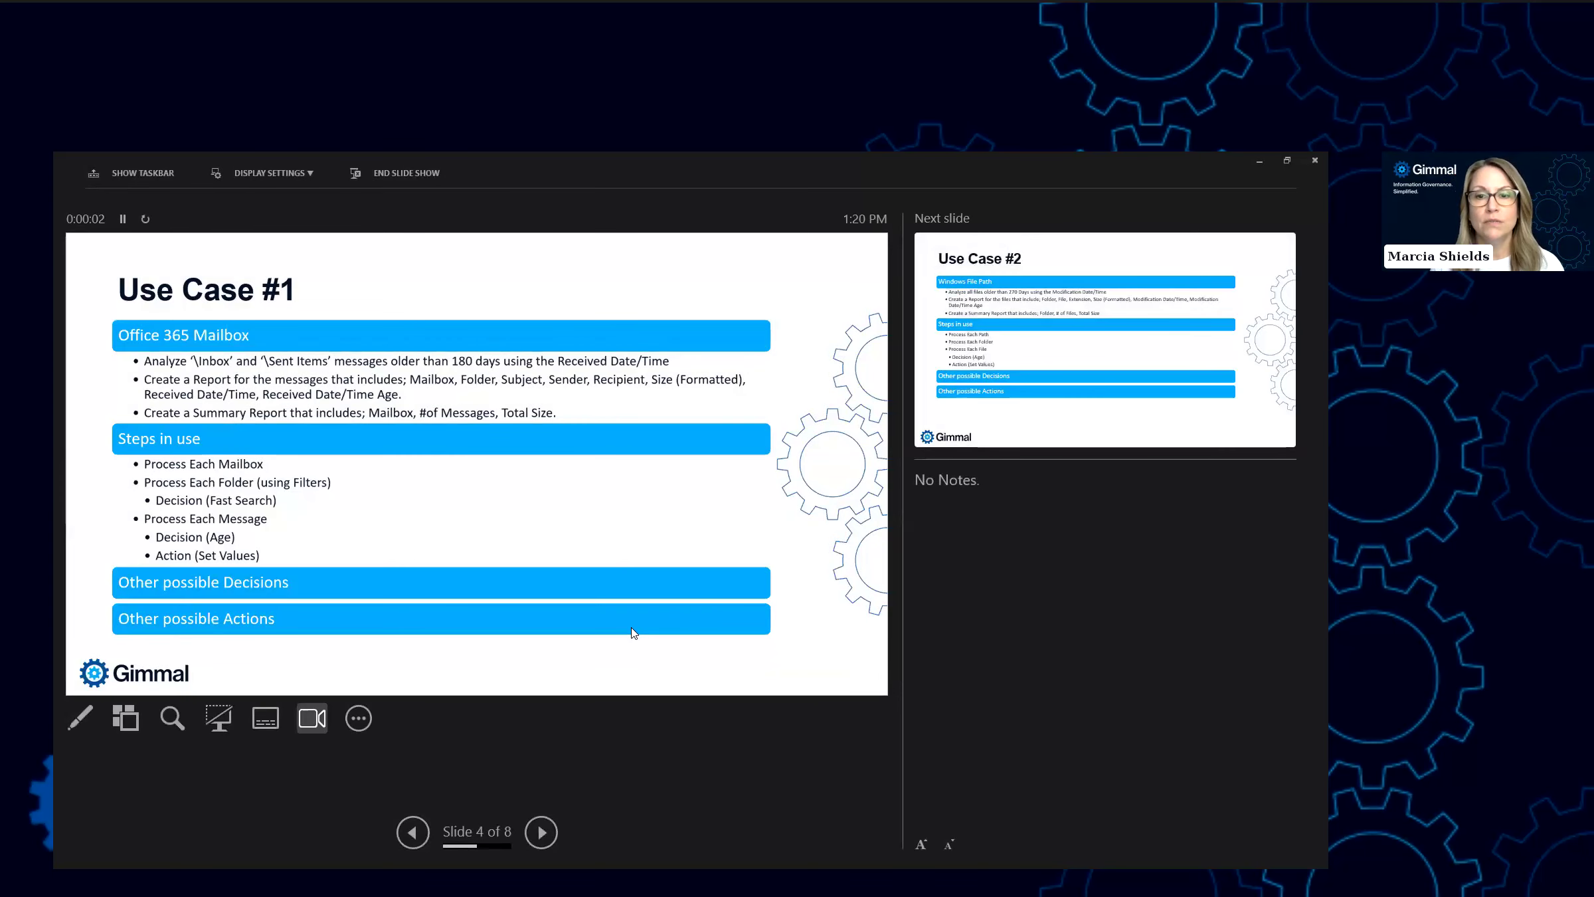
left_click(633, 633)
left_click(633, 633)
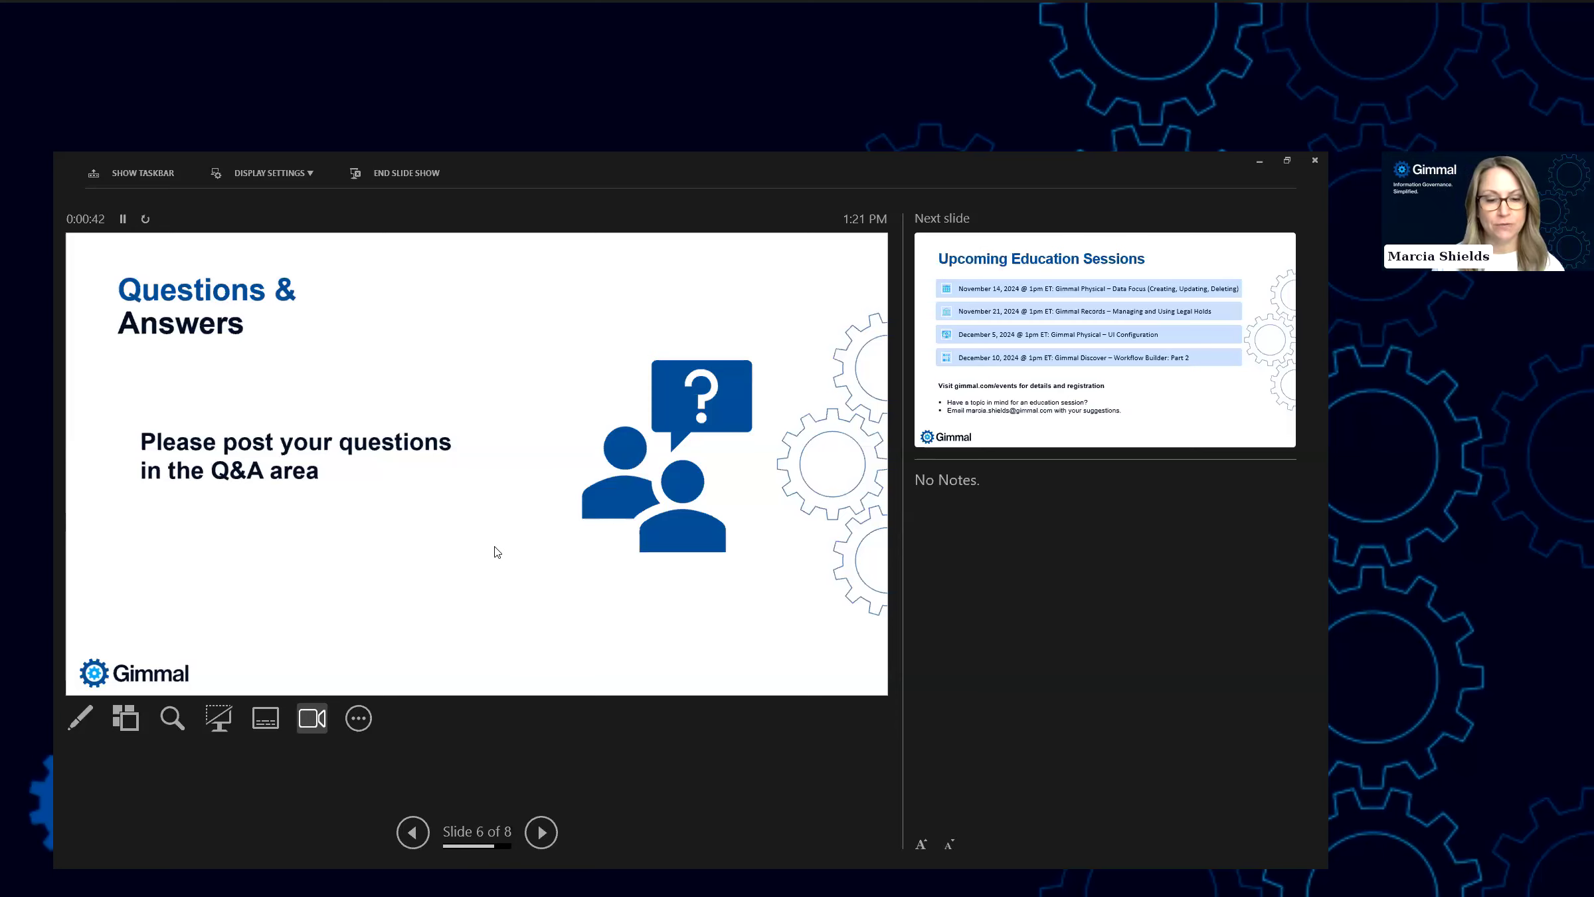
left_click(289, 175)
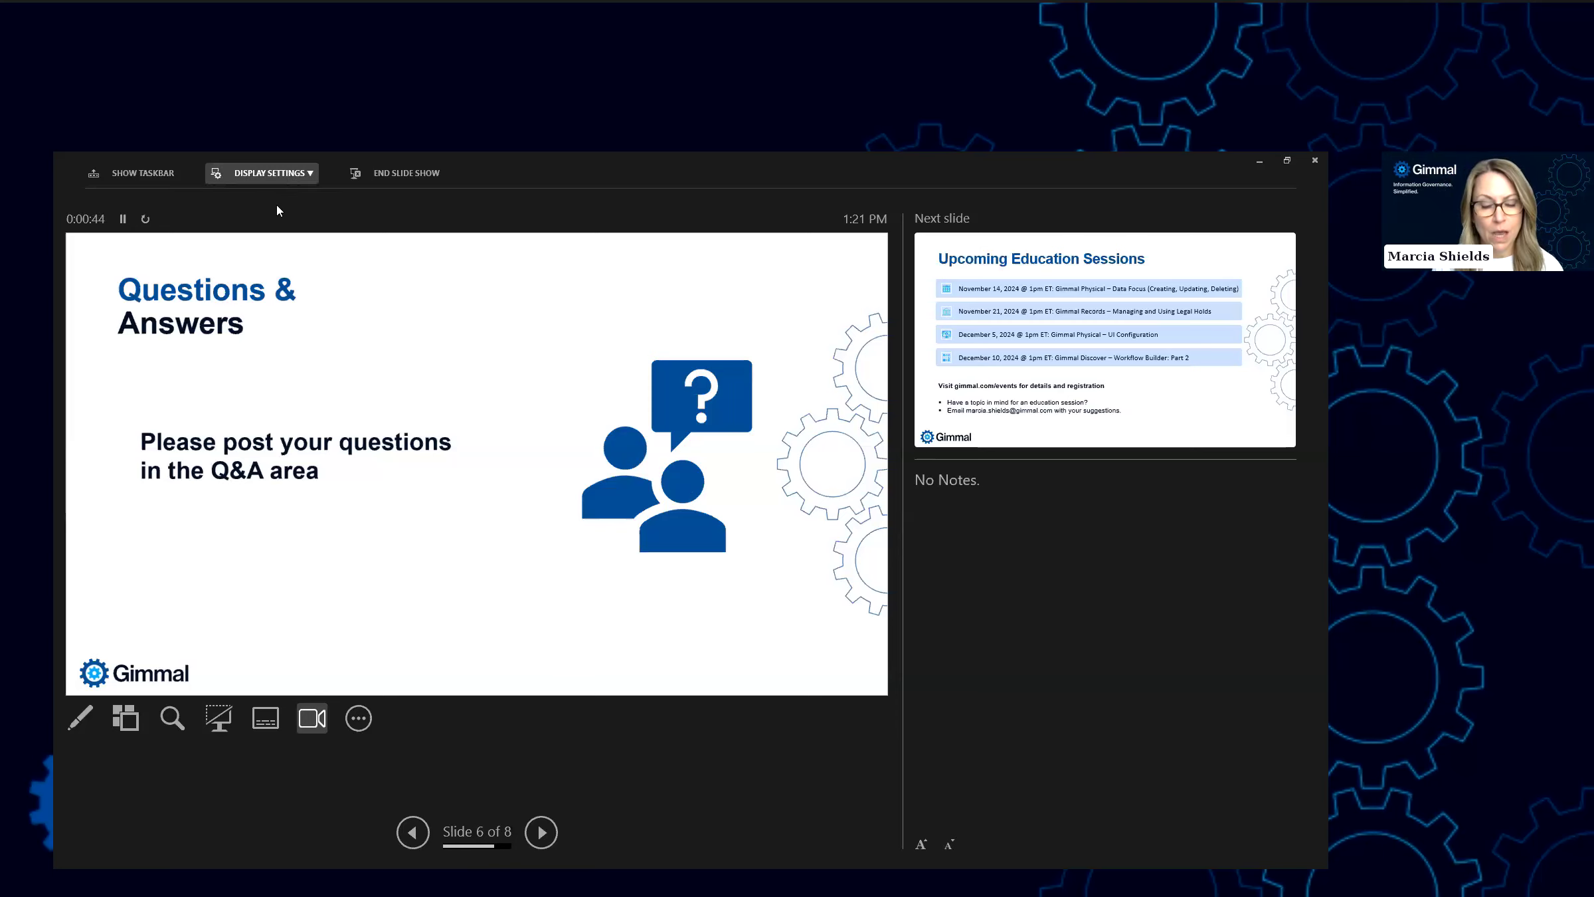
left_click(286, 199)
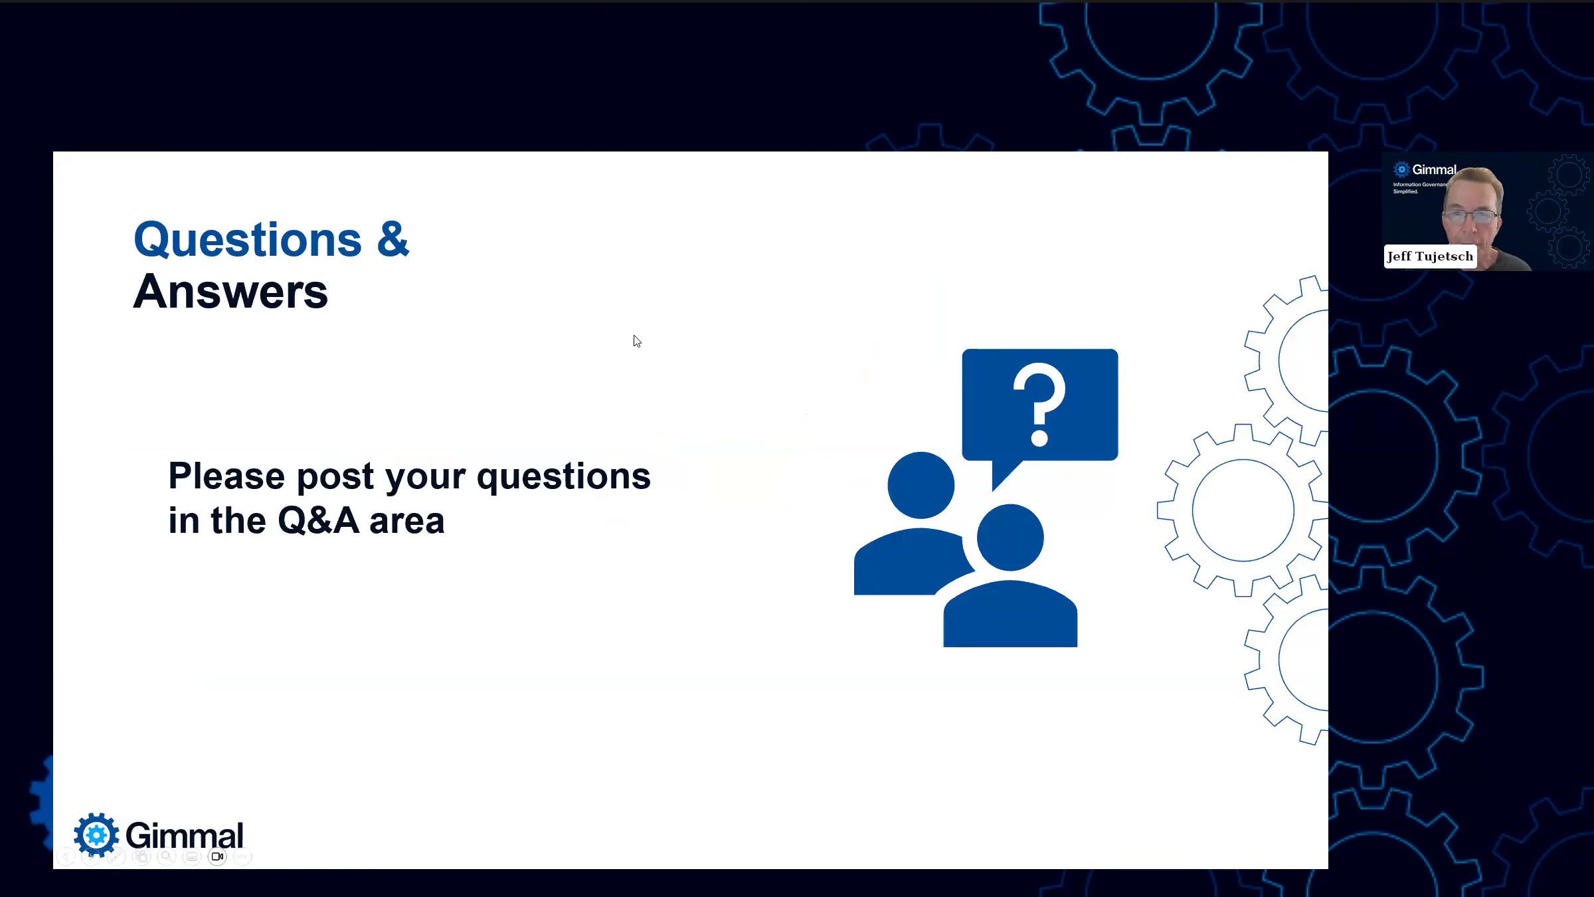
- End the slide show, return to Workflow Builder and leave the Set Values (Messages) parameters and step without saving changes
key("Escape")
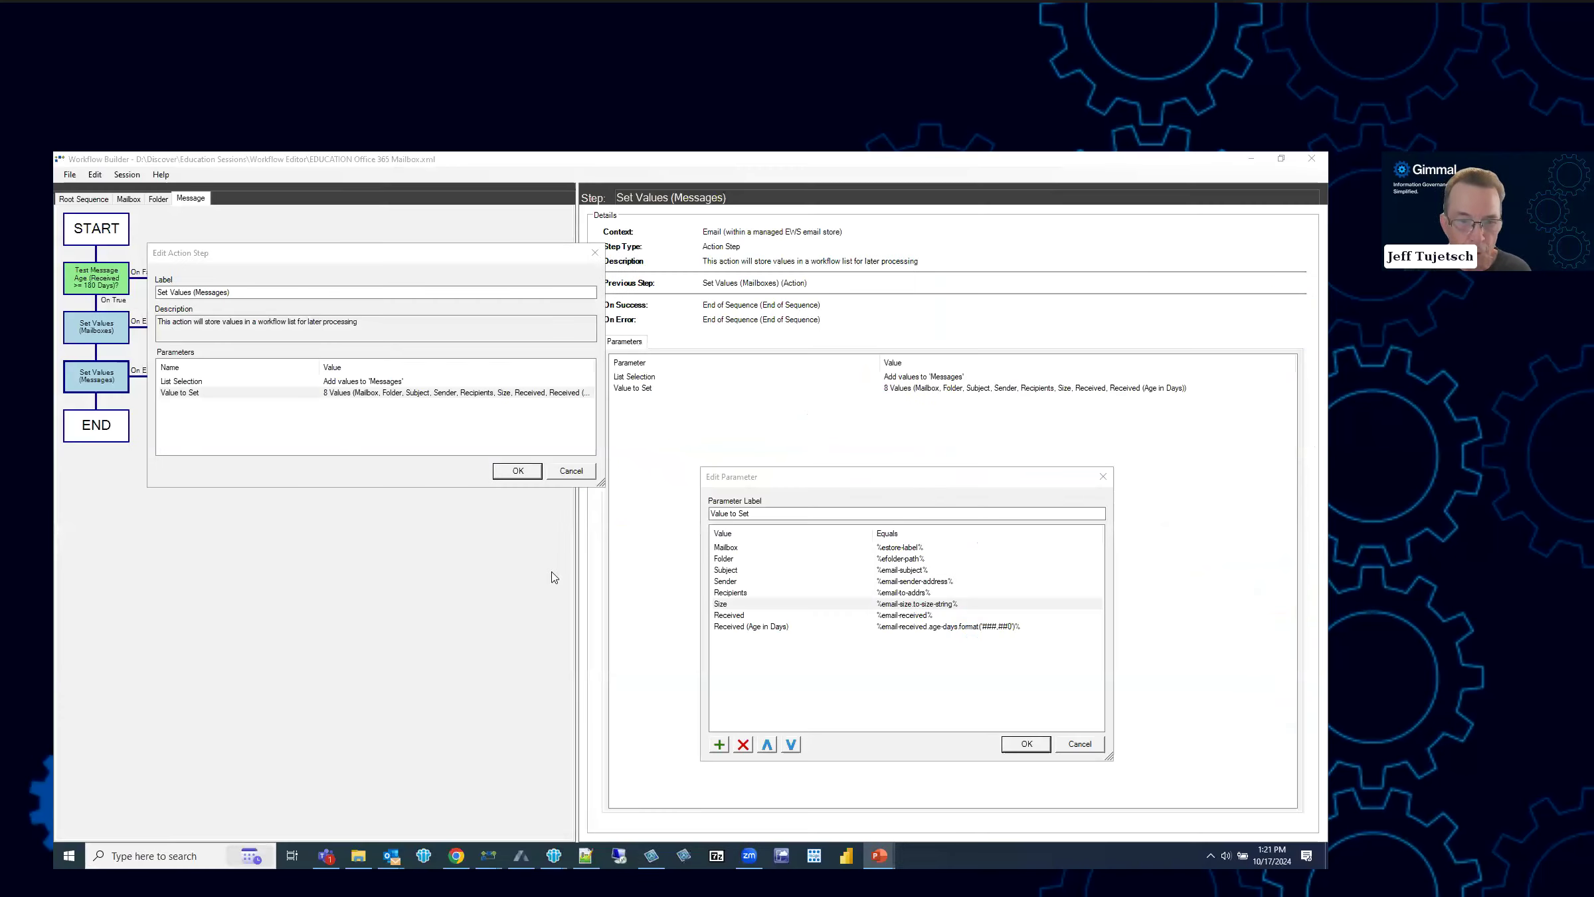
left_click(577, 474)
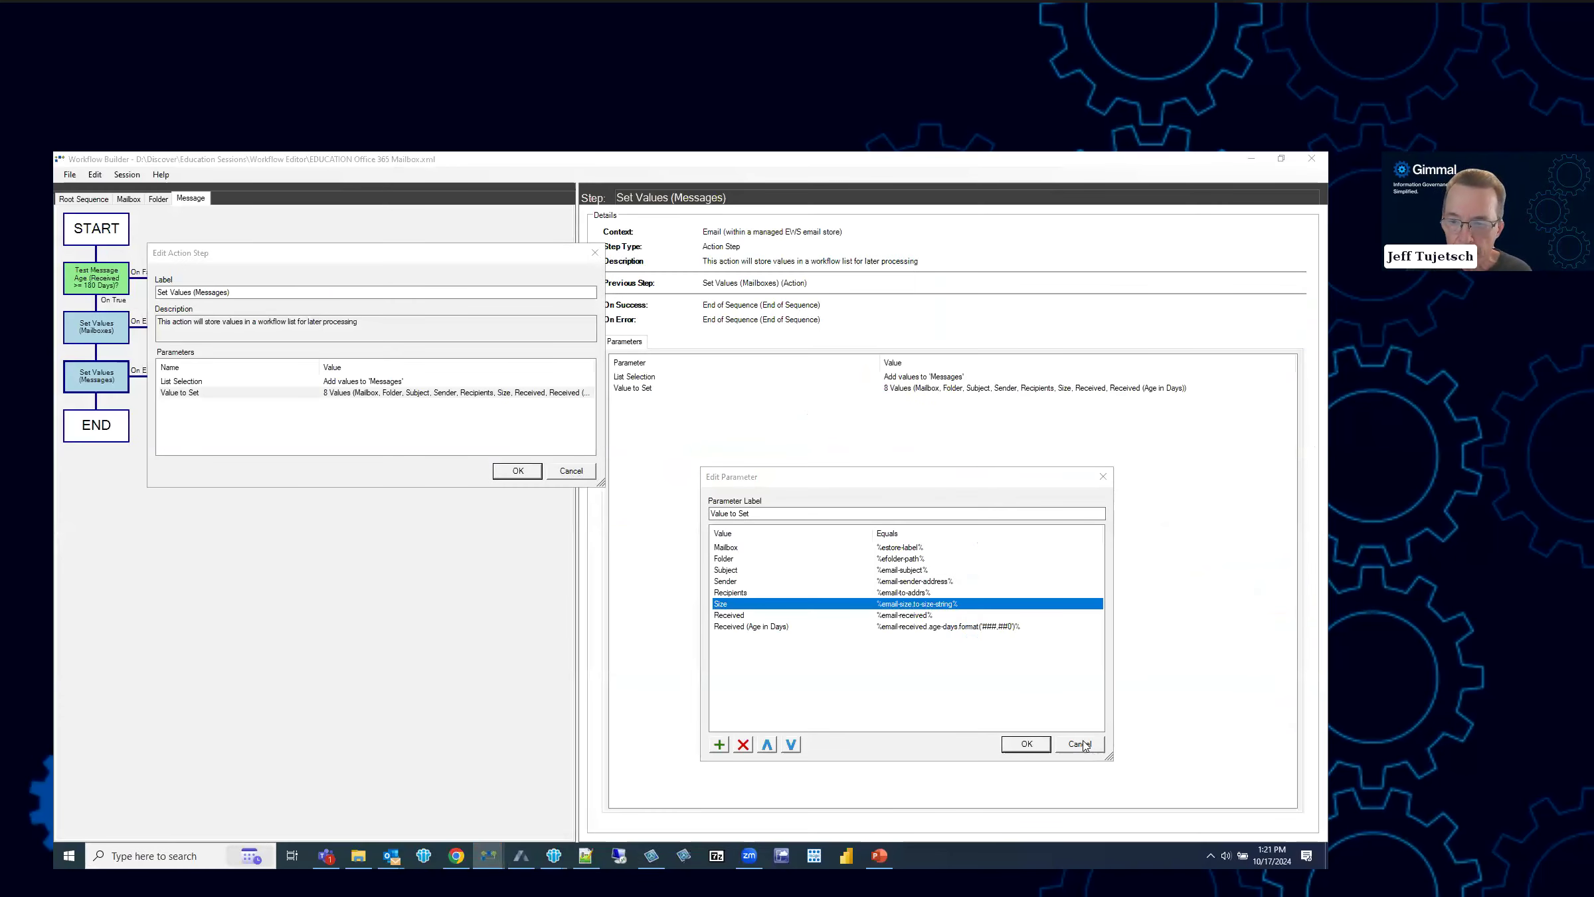
left_click(1084, 745)
left_click(582, 473)
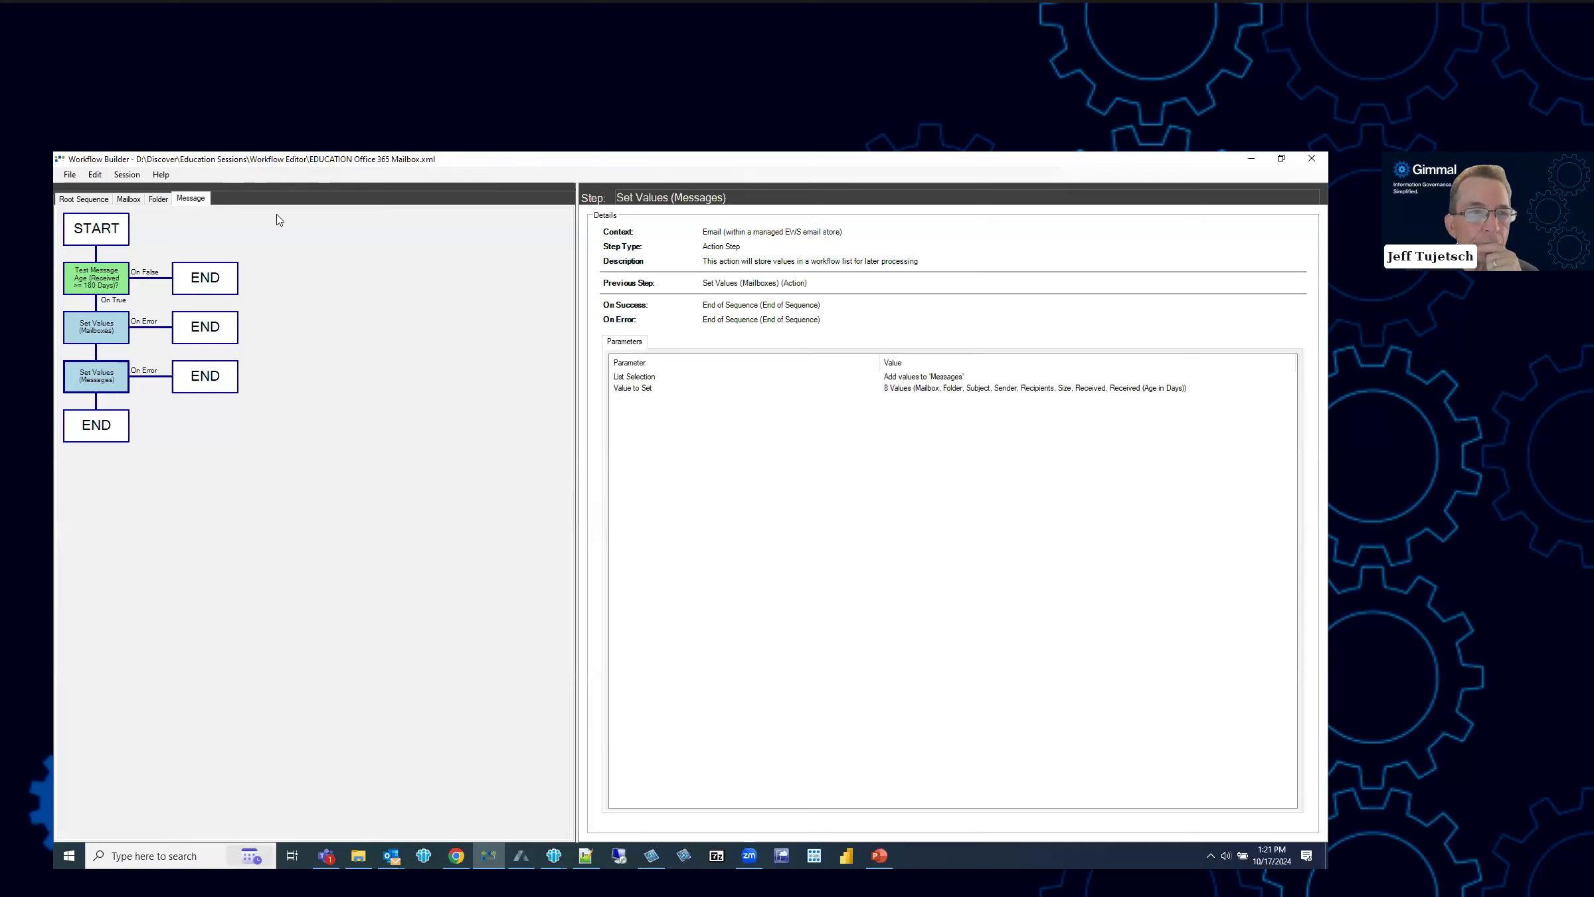
- Restore the Workflow Builder window from full size, narrow it and position it over the Gimmal Discover browser page
left_click(1282, 158)
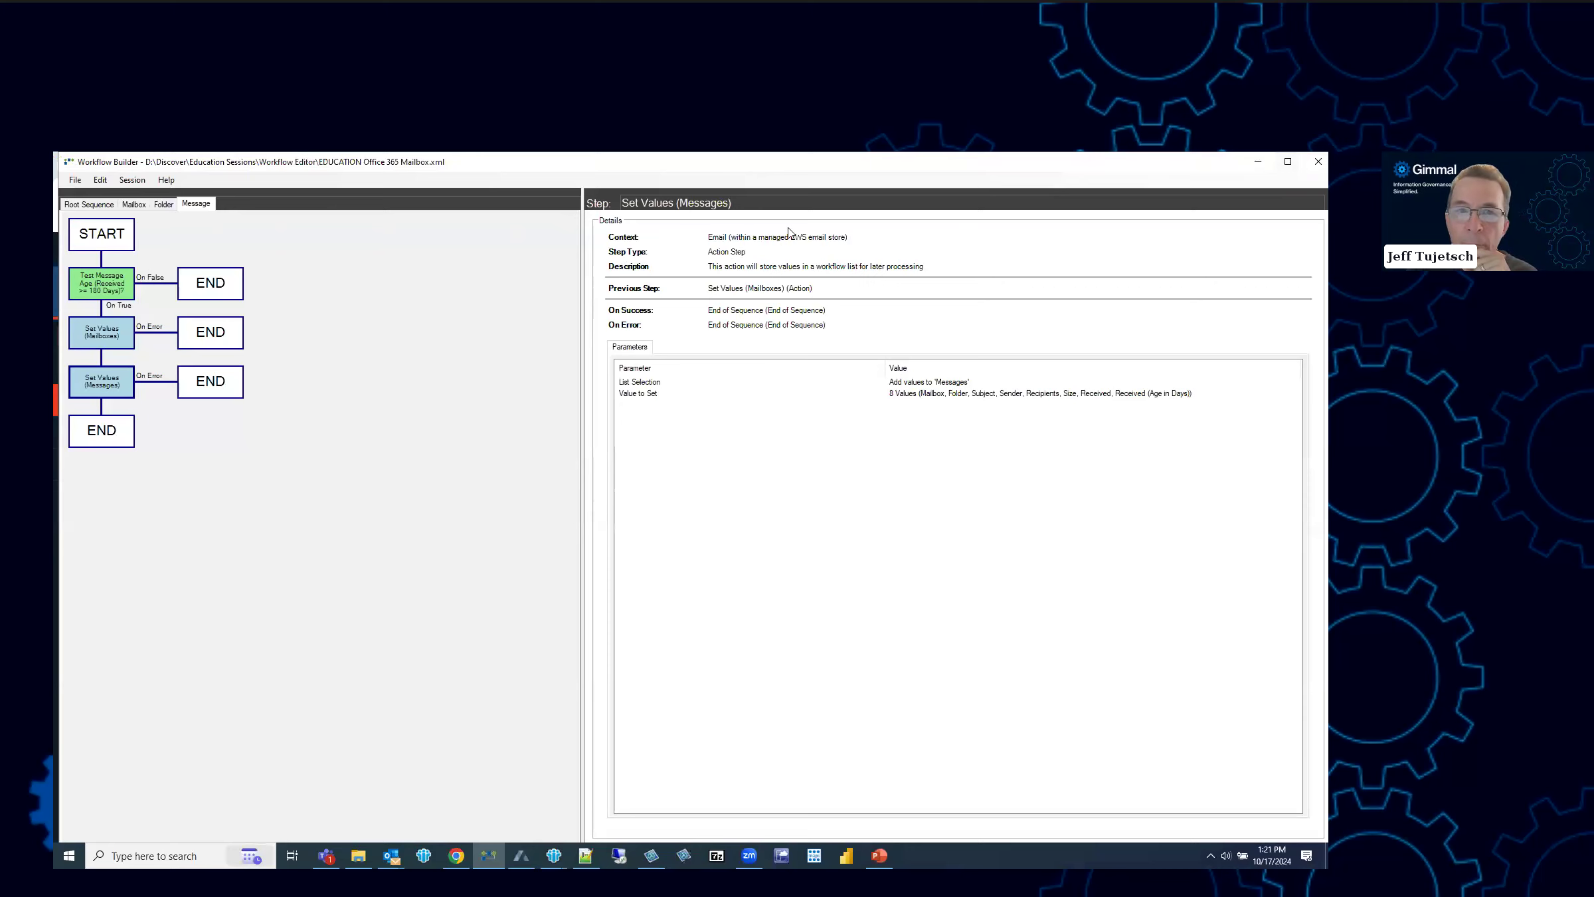
left_click_drag(513, 168, 463, 205)
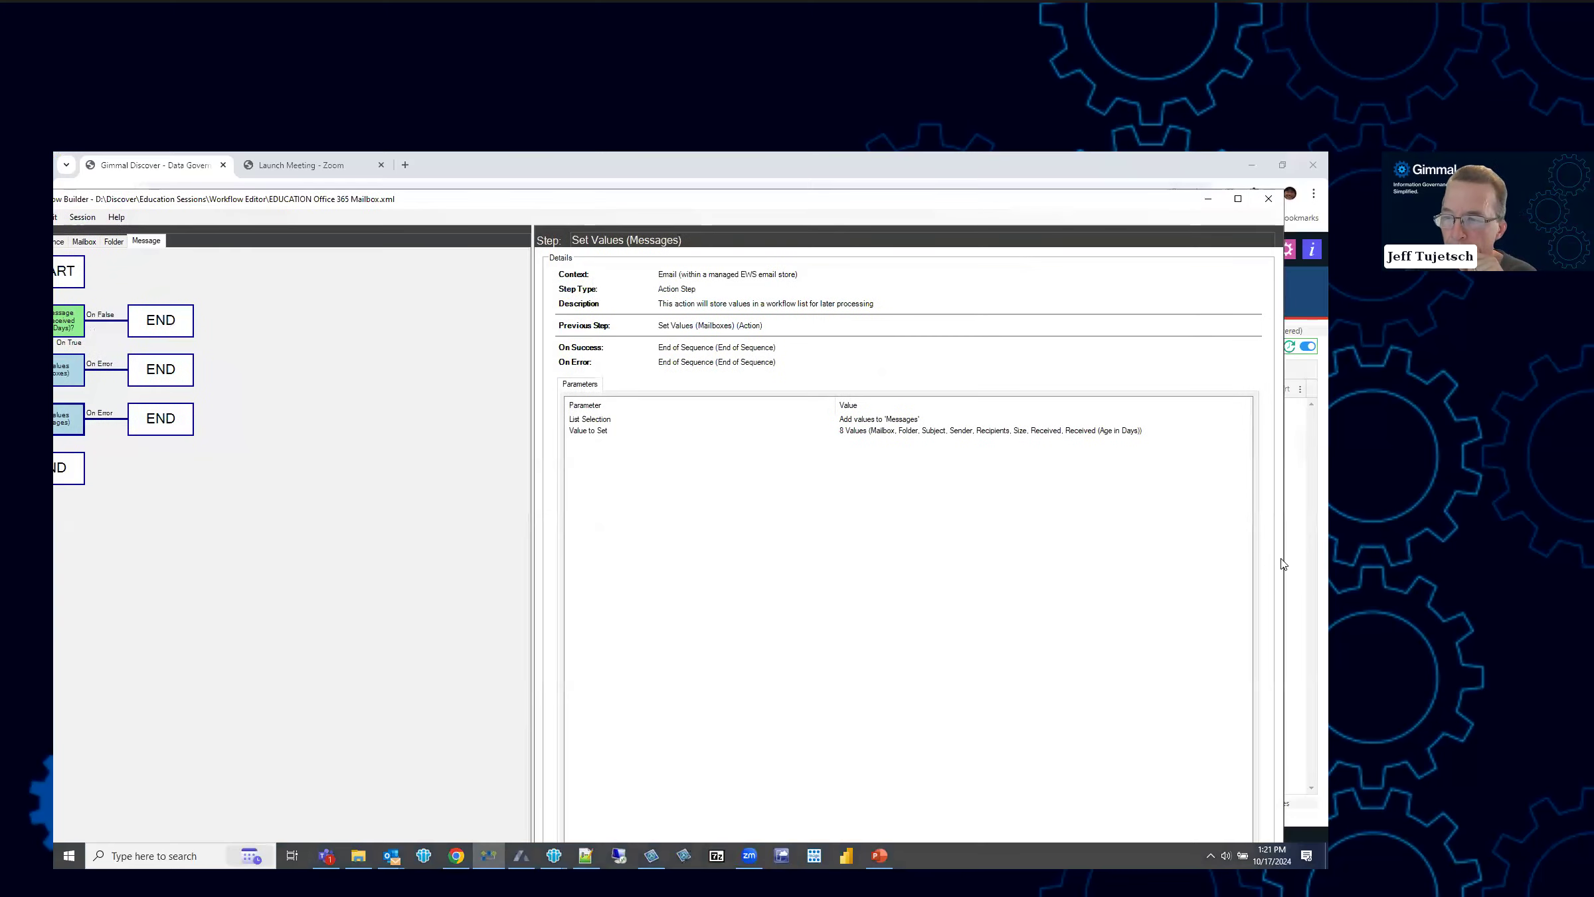
left_click_drag(1284, 558, 525, 492)
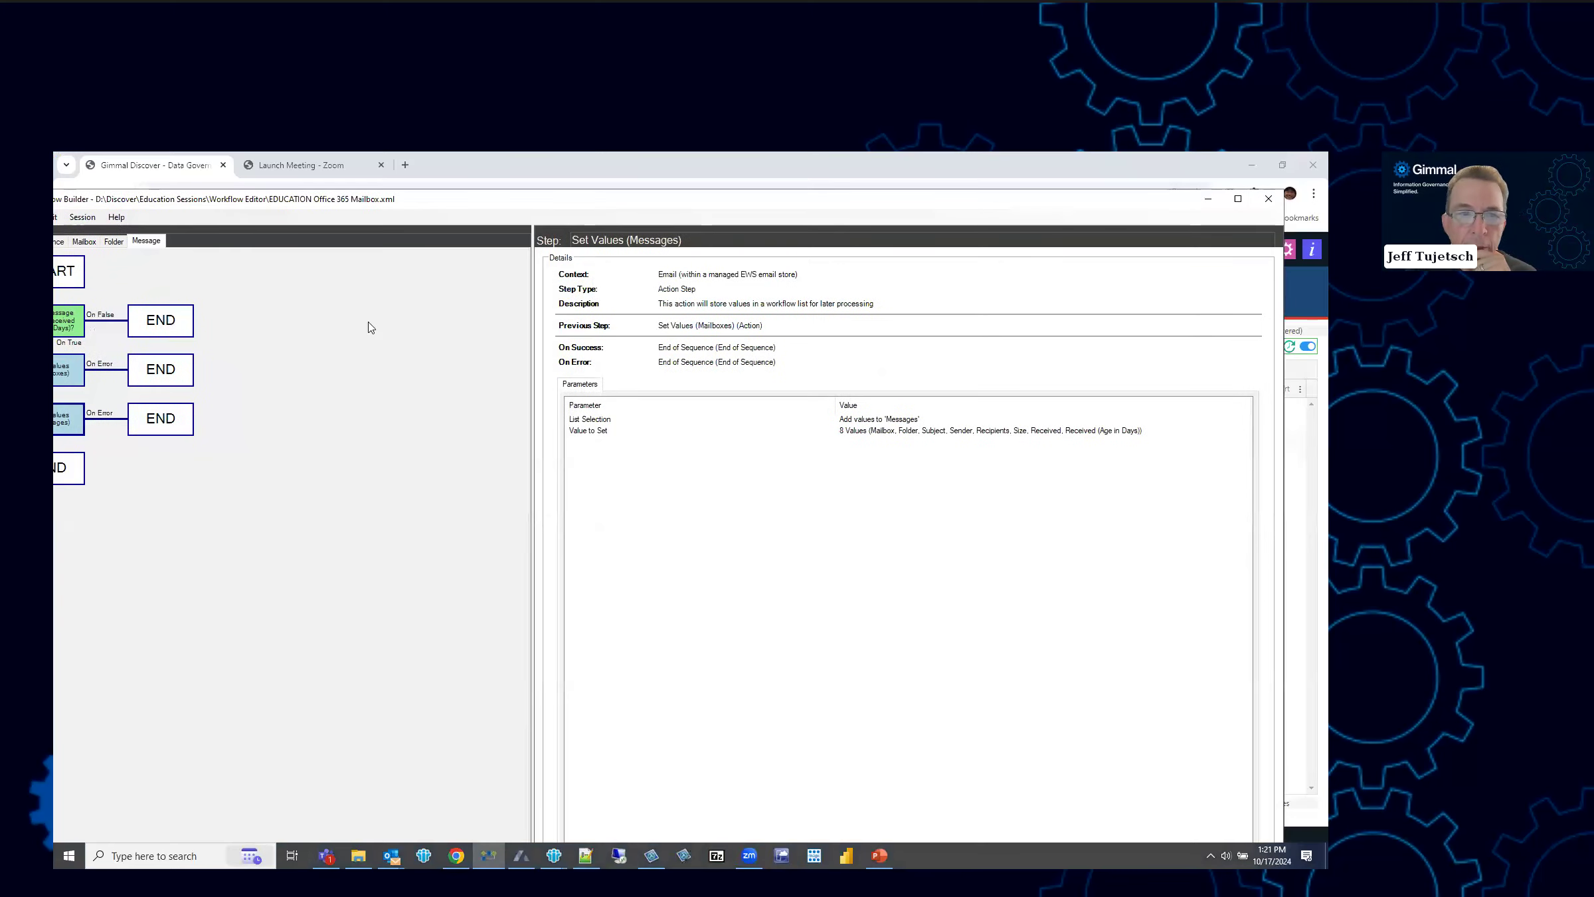
left_click_drag(283, 203, 419, 183)
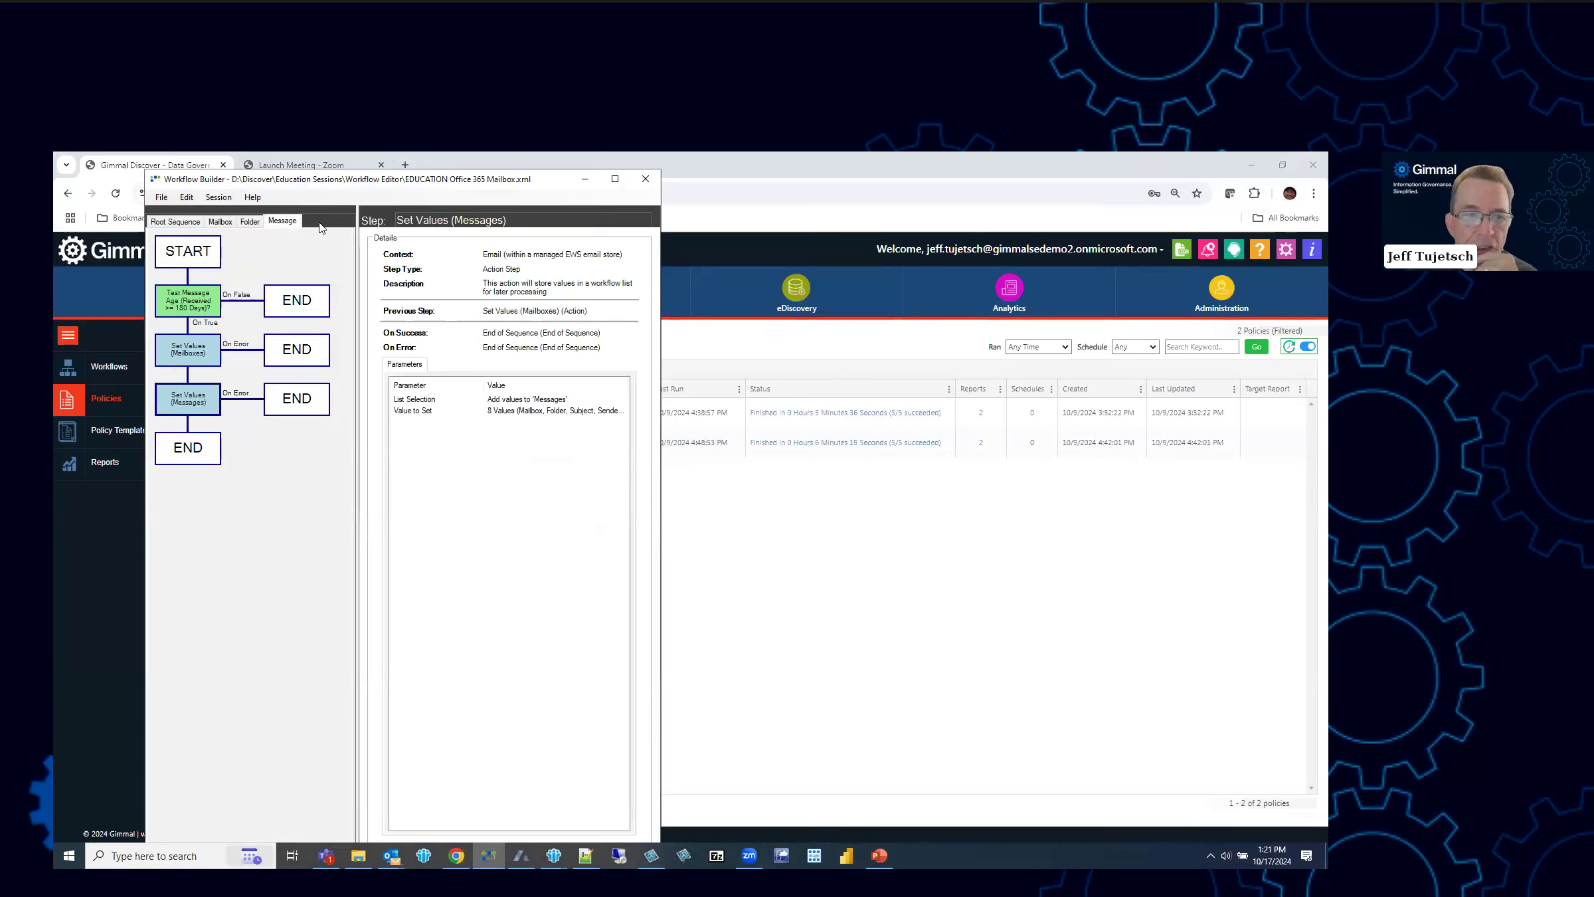
- Look through the Message, Folder and Mailbox sequences of the Office 365 Mailbox workflow, finishing on Message
right_click(193, 240)
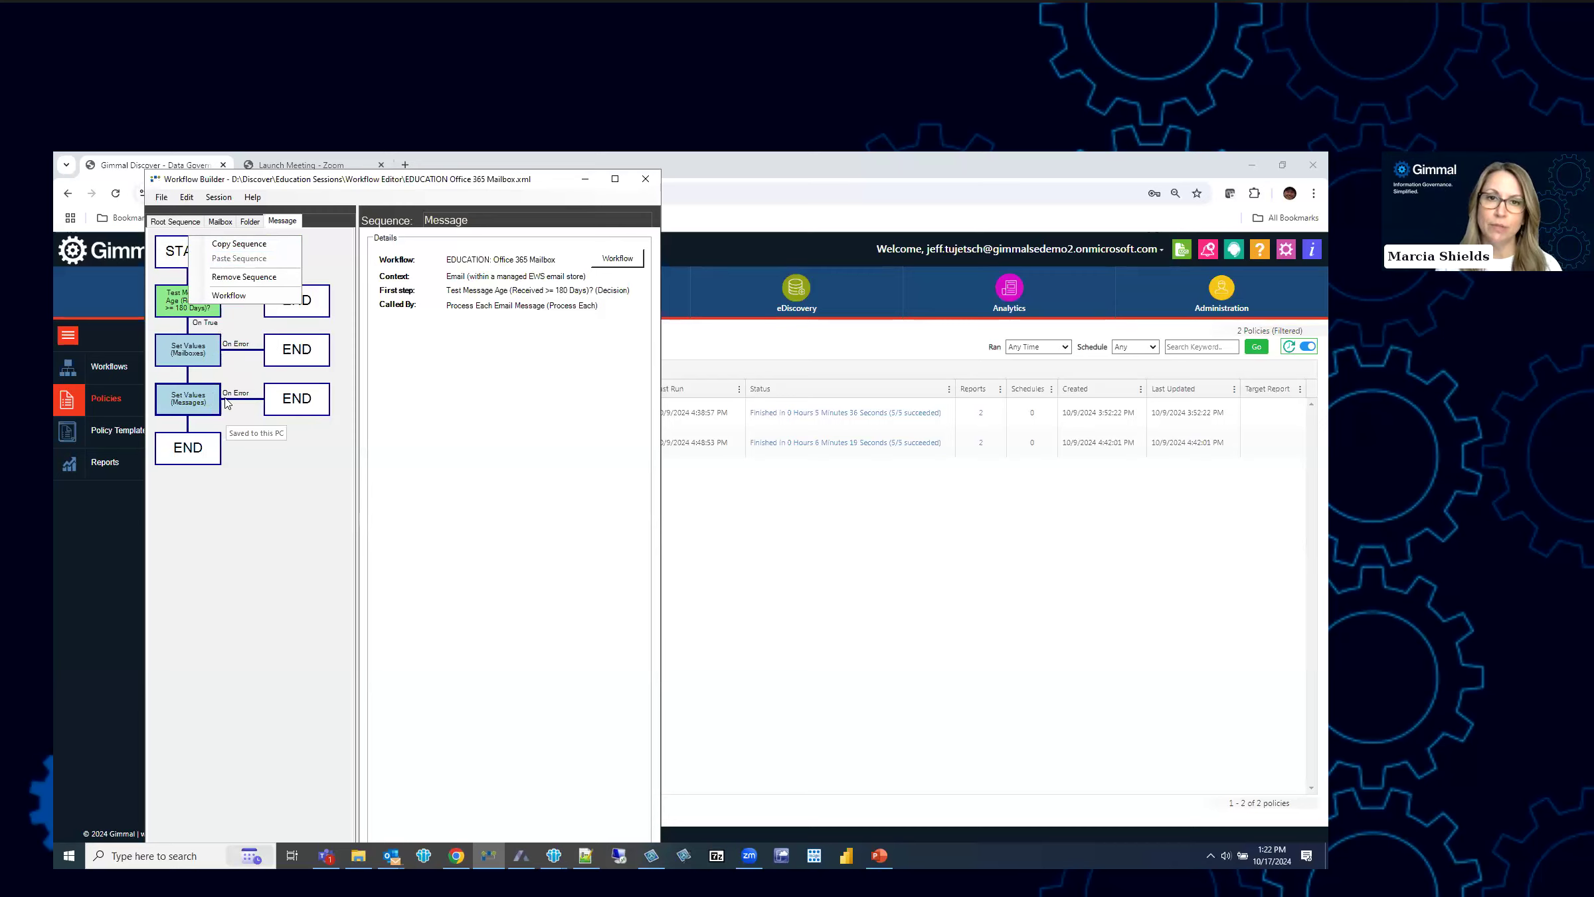
left_click(250, 221)
left_click(287, 221)
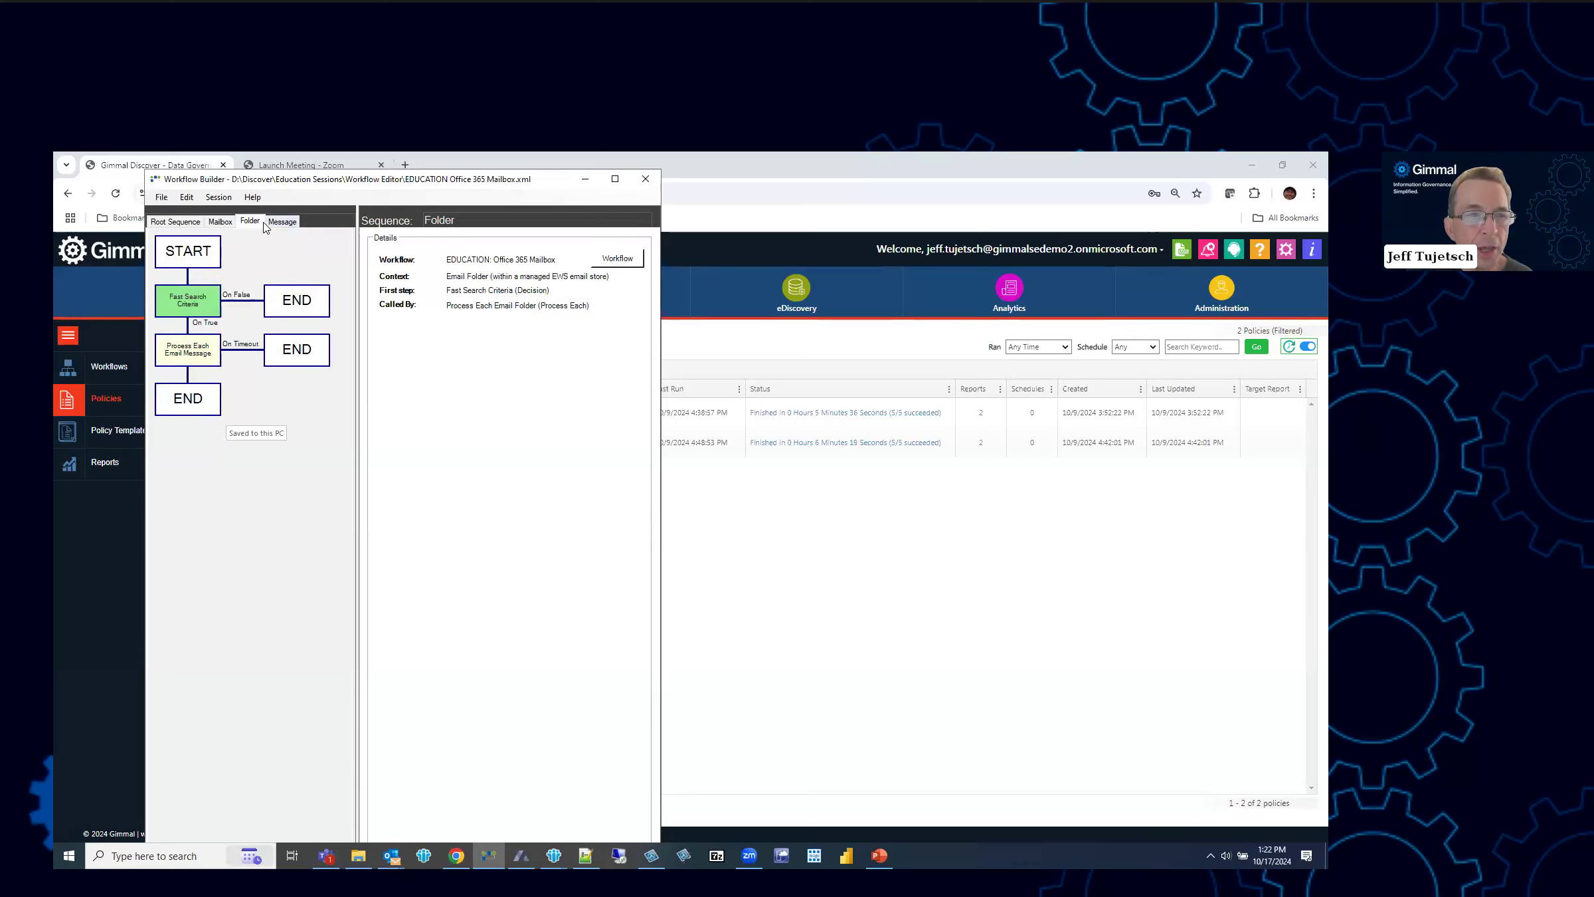
left_click(218, 222)
left_click(250, 221)
left_click(282, 222)
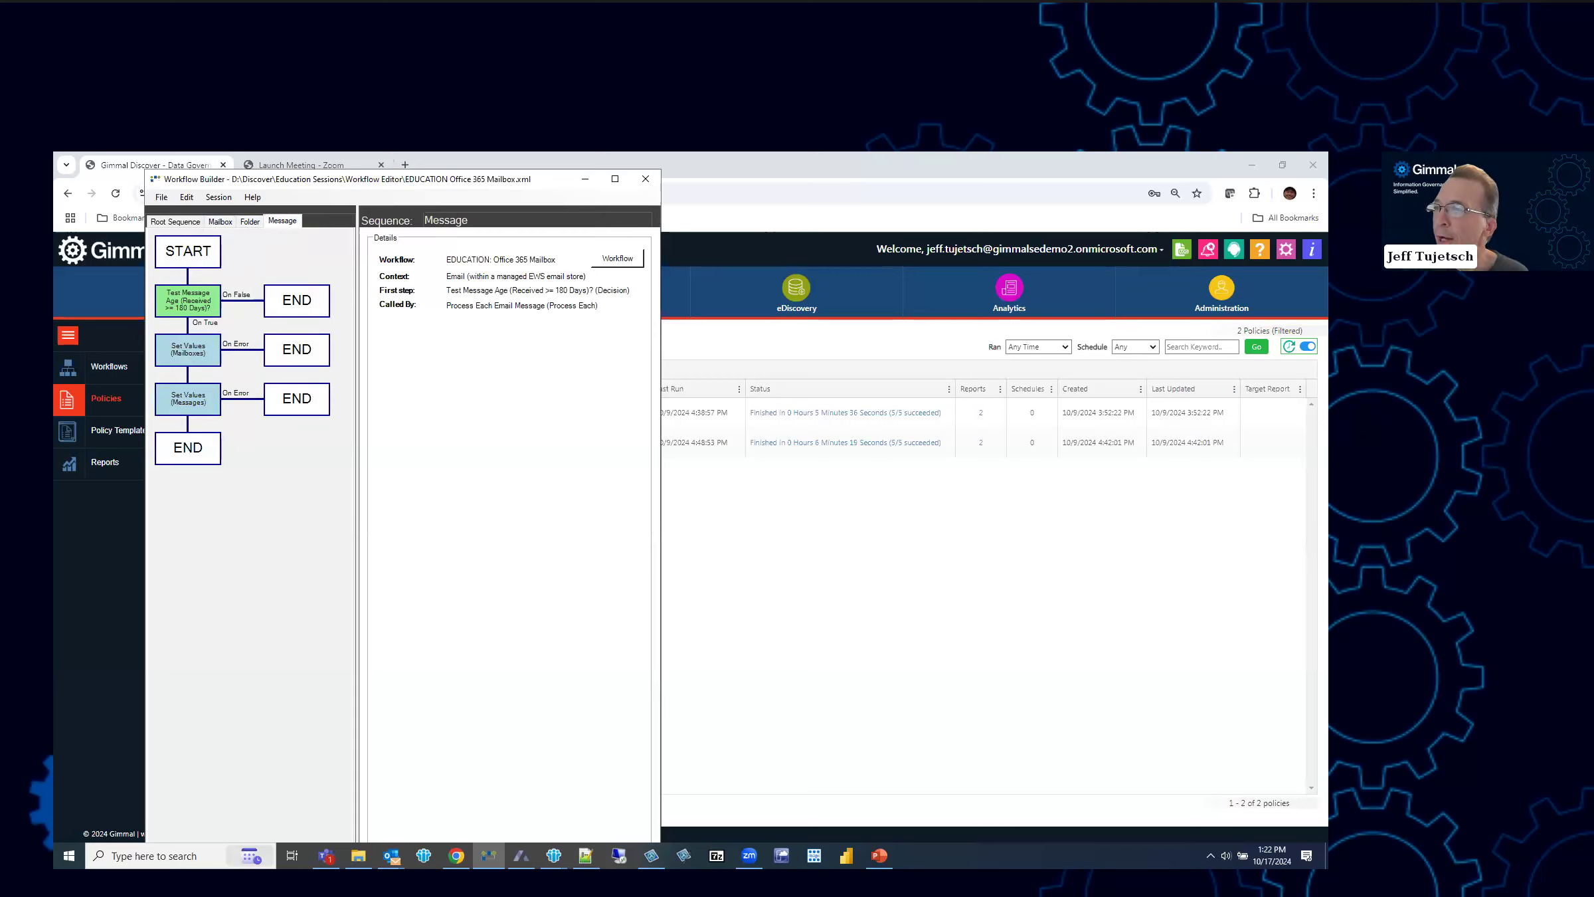
- Switch to PowerPoint, resume the slide show from the Questions & Answers slide and display it full screen
key("alt+Tab")
key("shift+F5")
left_click(277, 171)
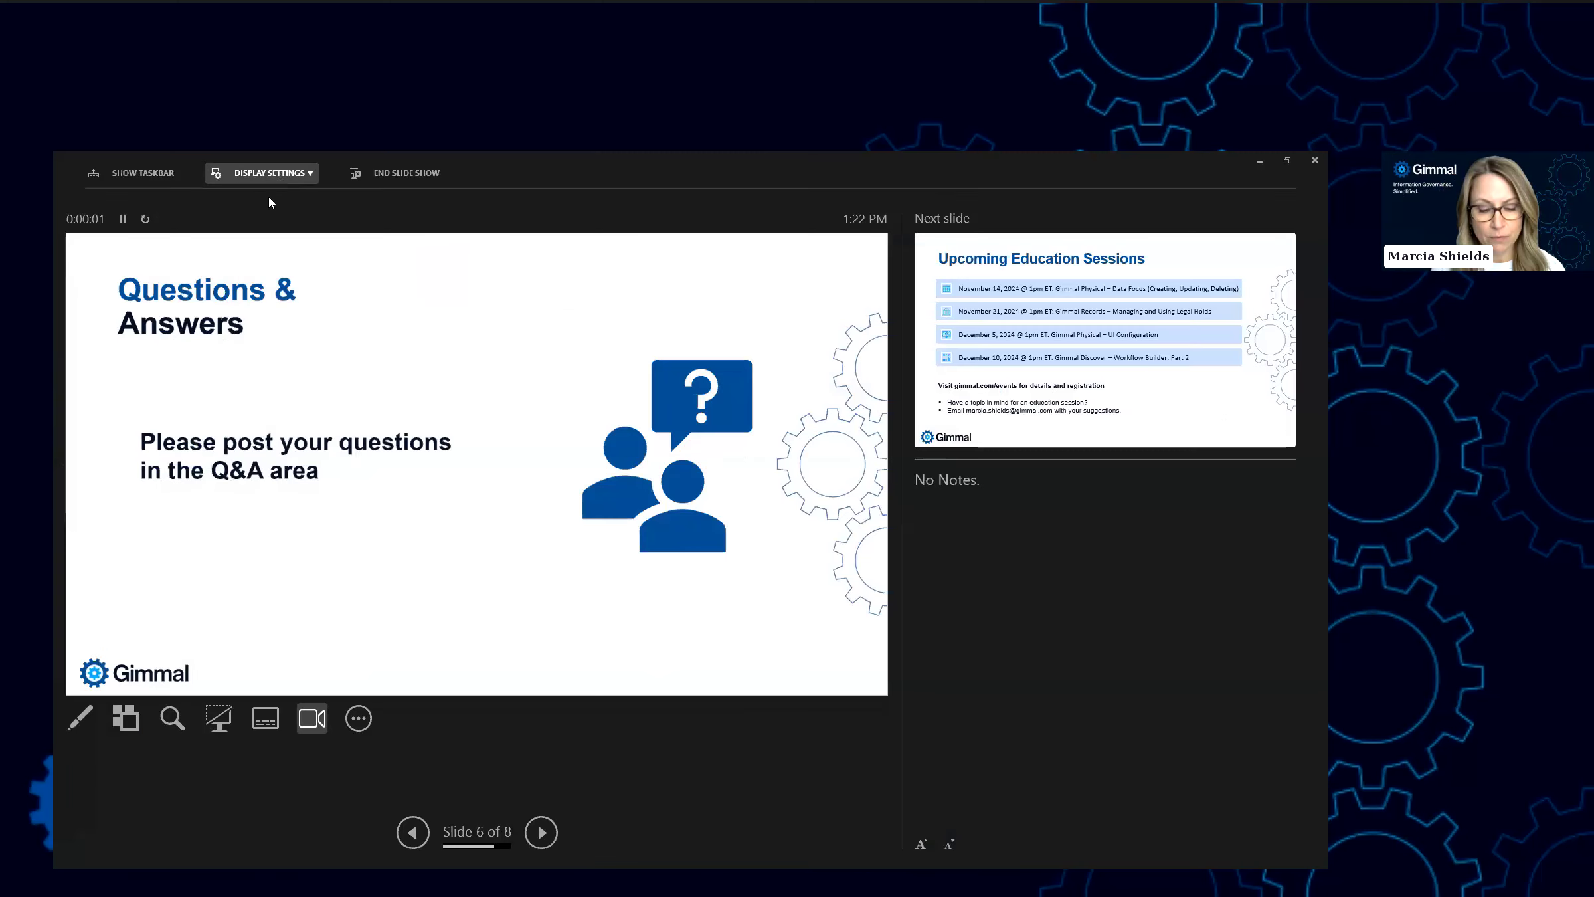
left_click(372, 198)
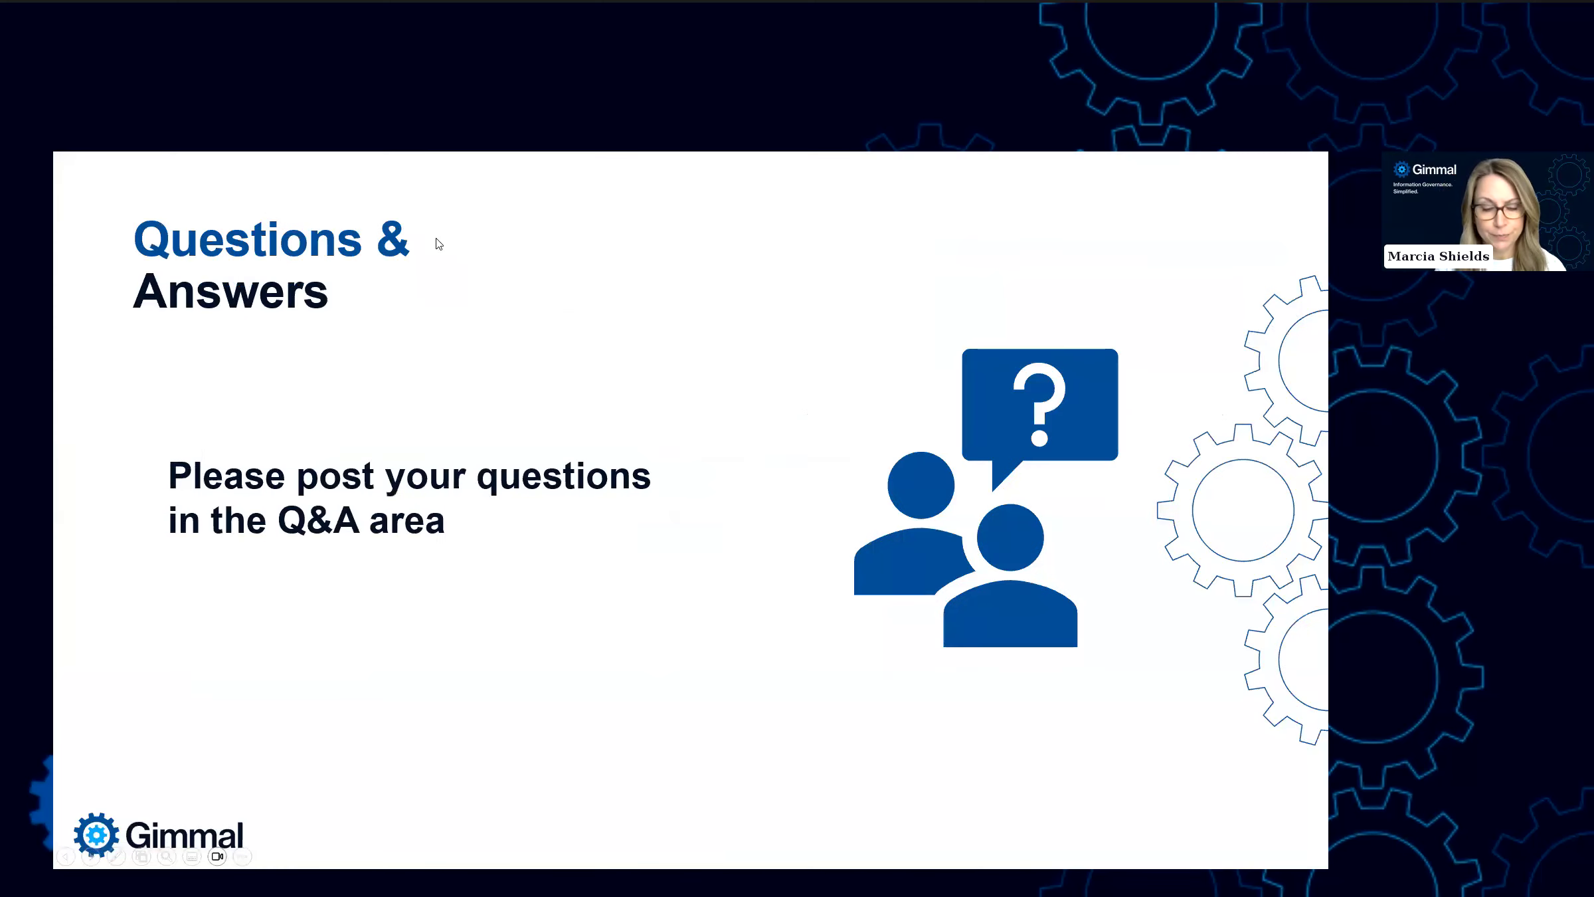